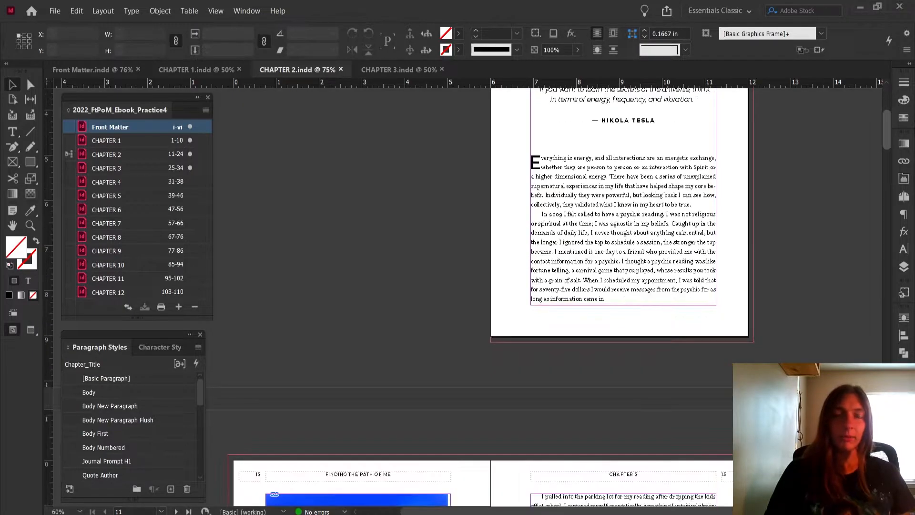
Look through the text and image pages of Chapter 2, from its opening to its journal prompts
scroll(491, 296, down, 10)
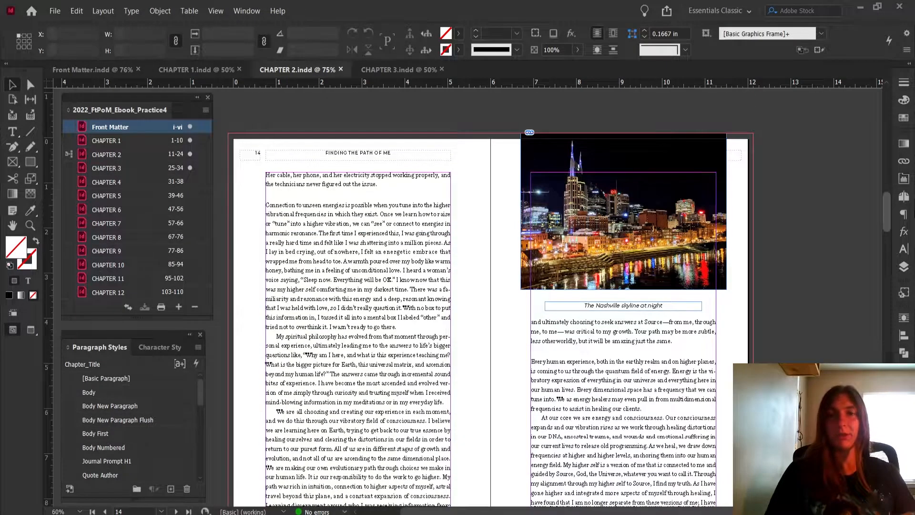
scroll(491, 295, down, 8)
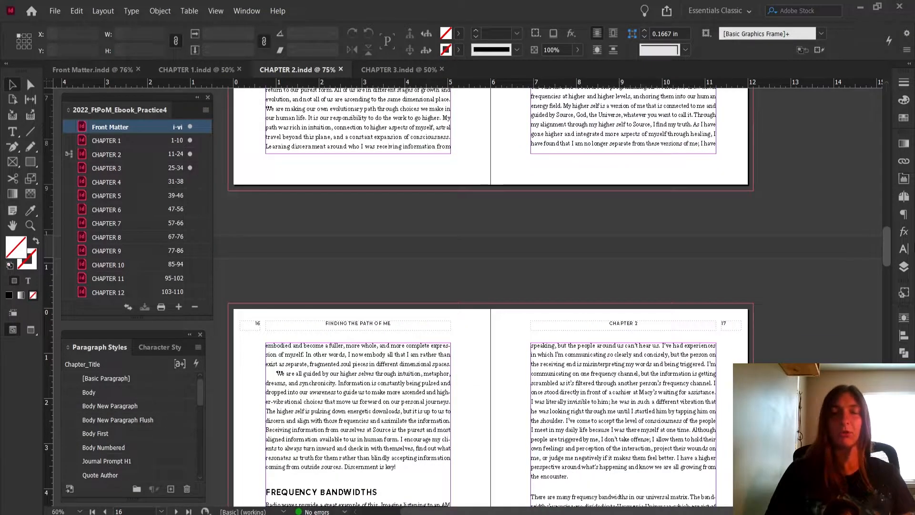
scroll(491, 295, down, 8)
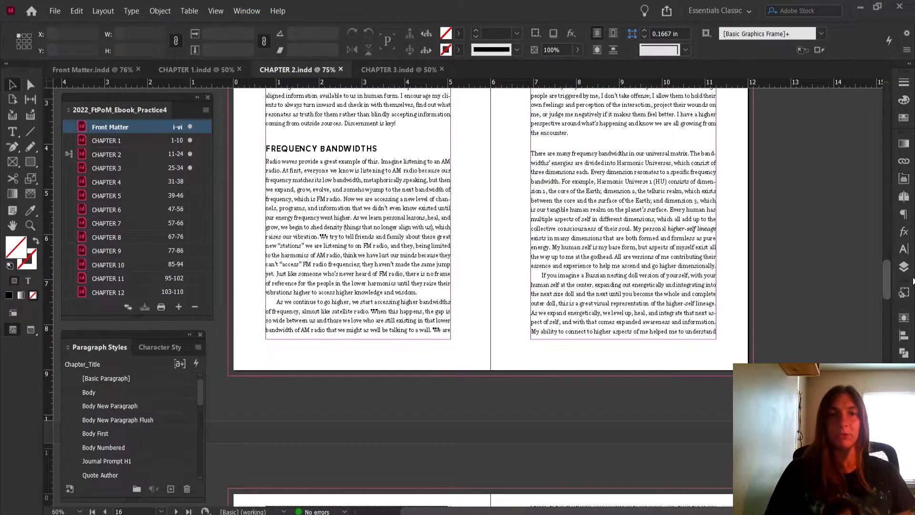
scroll(491, 296, down, 20)
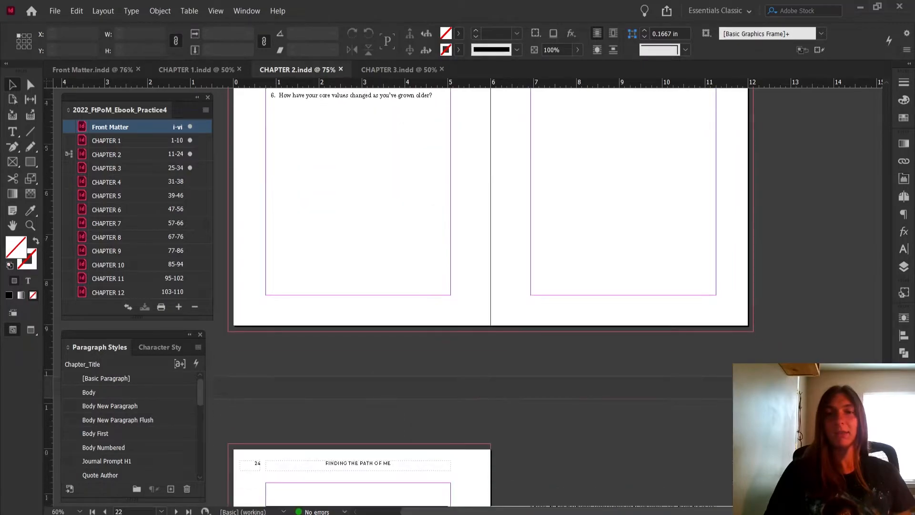
scroll(491, 295, up, 20)
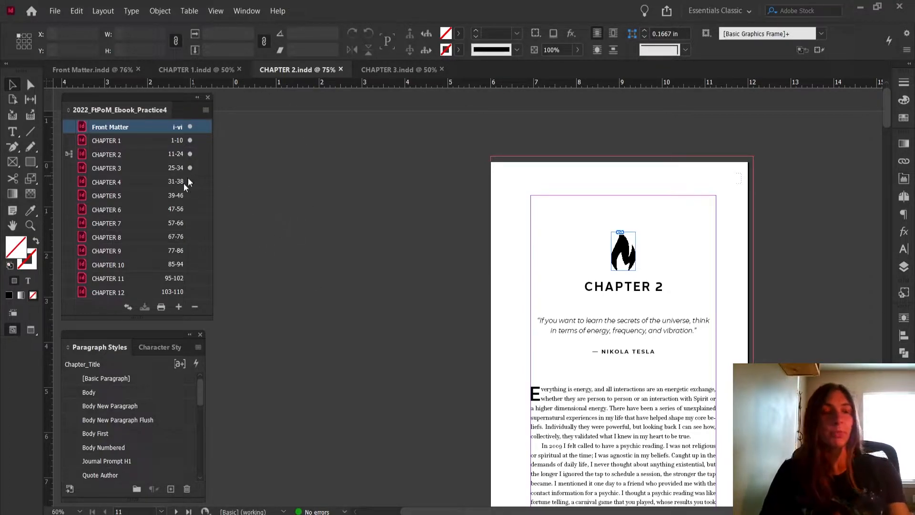
Select all book documents from Front Matter to CHAPTER 12 and save them as a reflowable EPUB in the Ebook - Practice 4 folder
shift+click(130, 290)
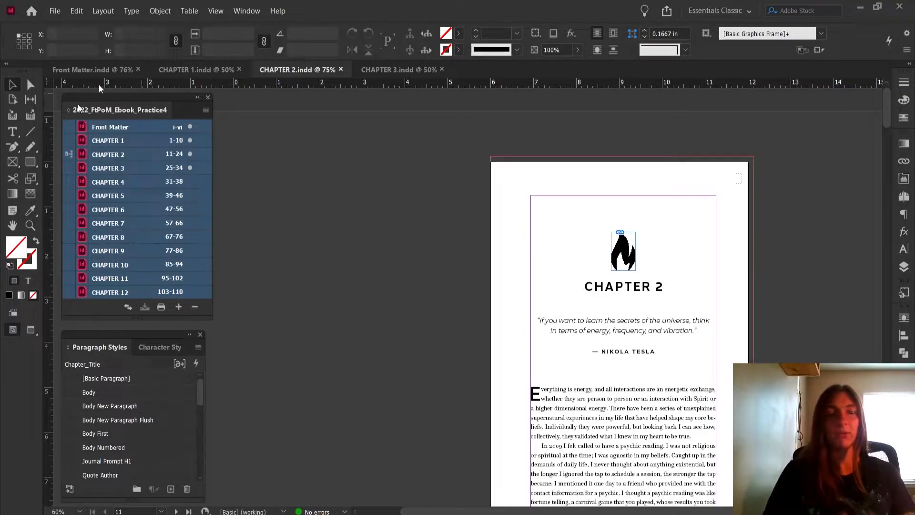
click(205, 111)
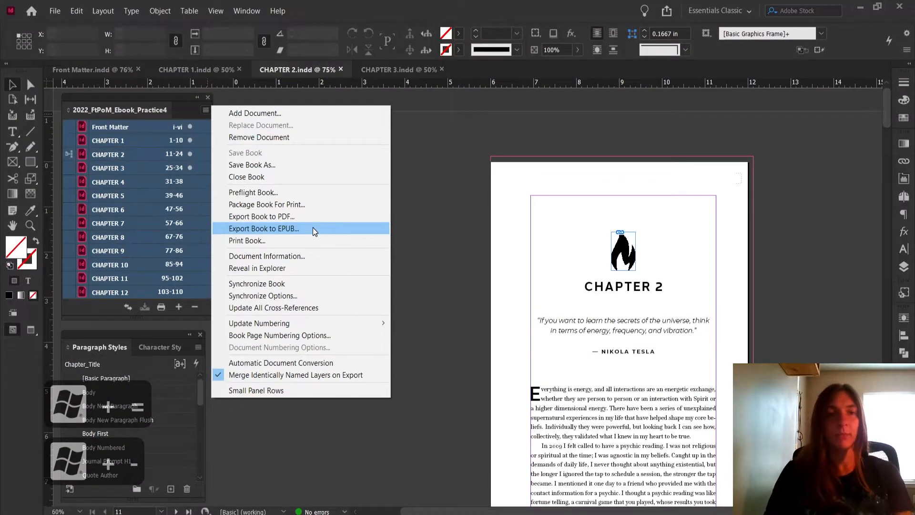
click(356, 233)
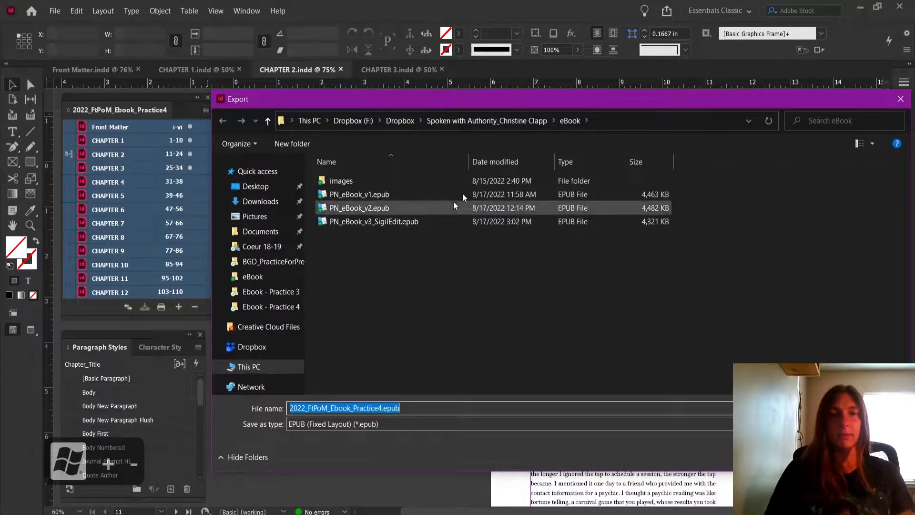
click(280, 307)
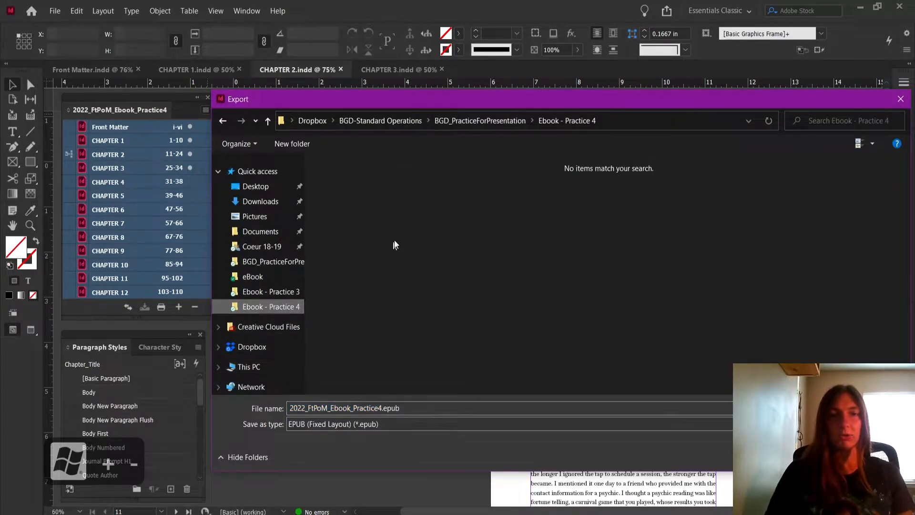
click(470, 425)
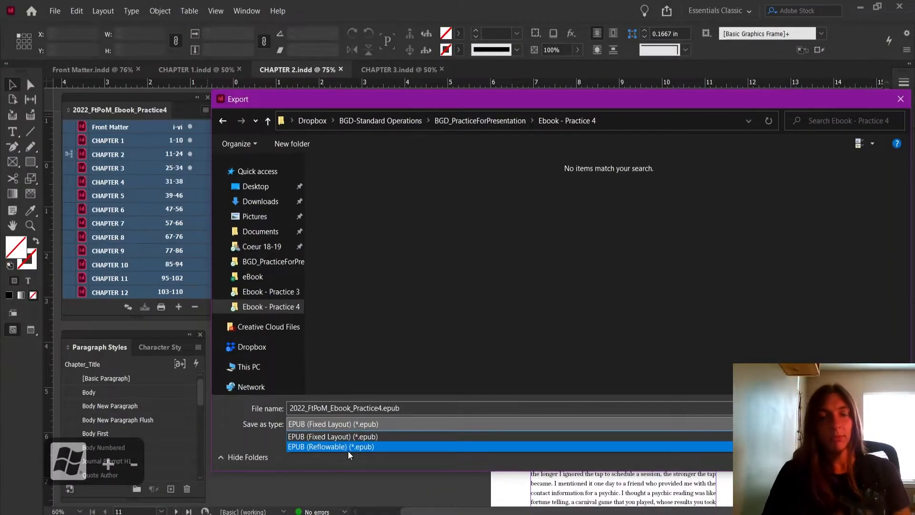
click(348, 449)
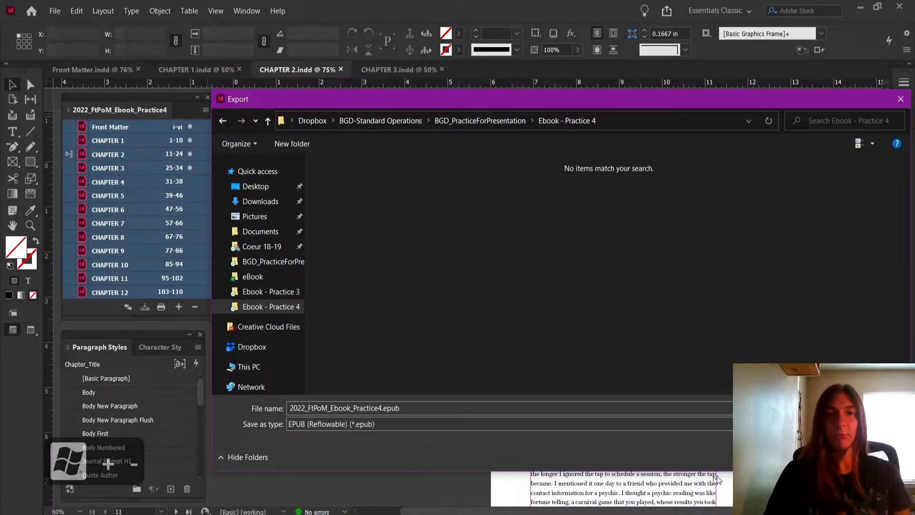
click(802, 457)
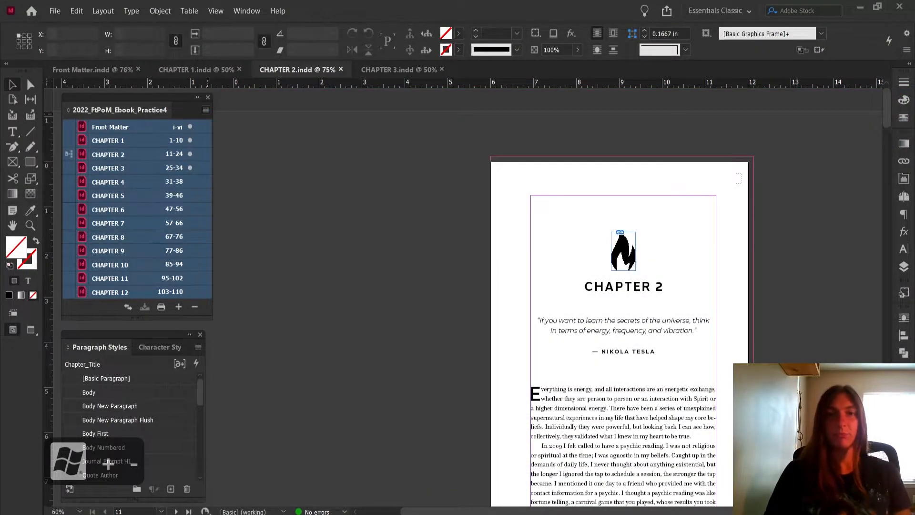
Run the reflowable EPUB export with the existing General options and dismiss the export warnings
drag(714, 53, 390, 57)
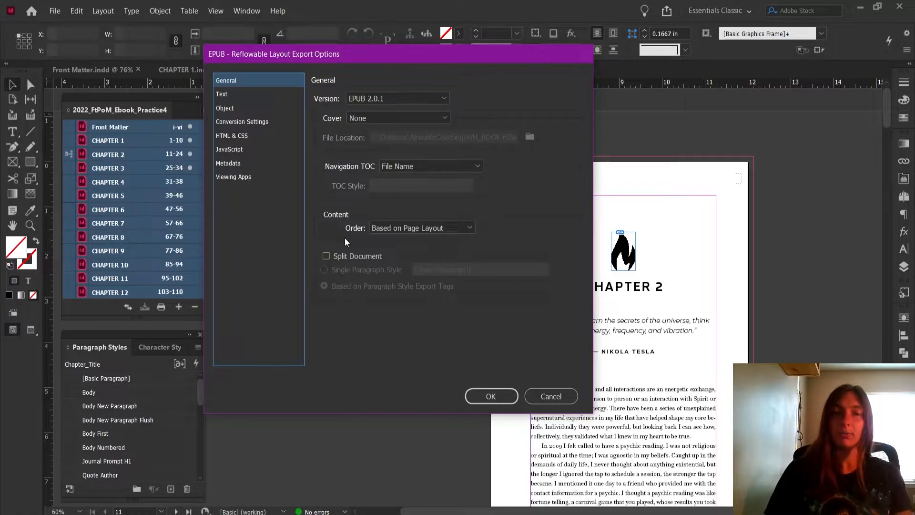
click(500, 399)
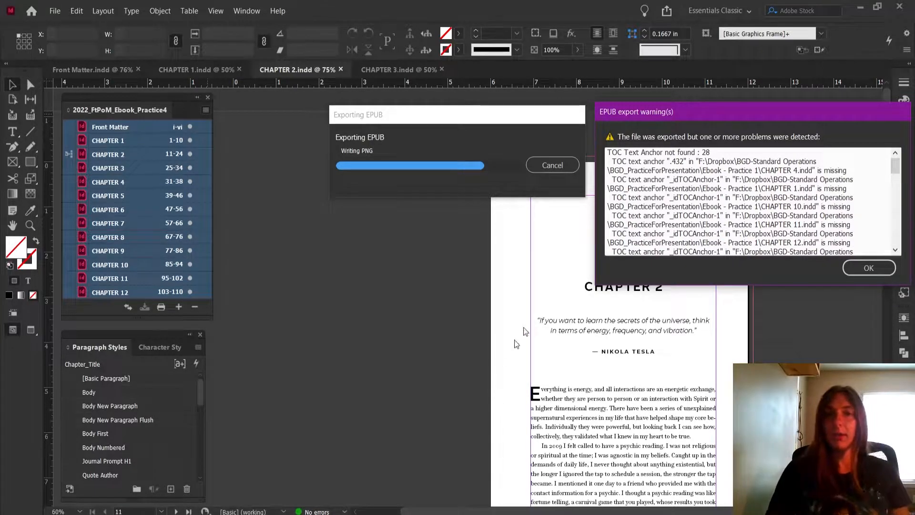
drag(696, 112, 392, 221)
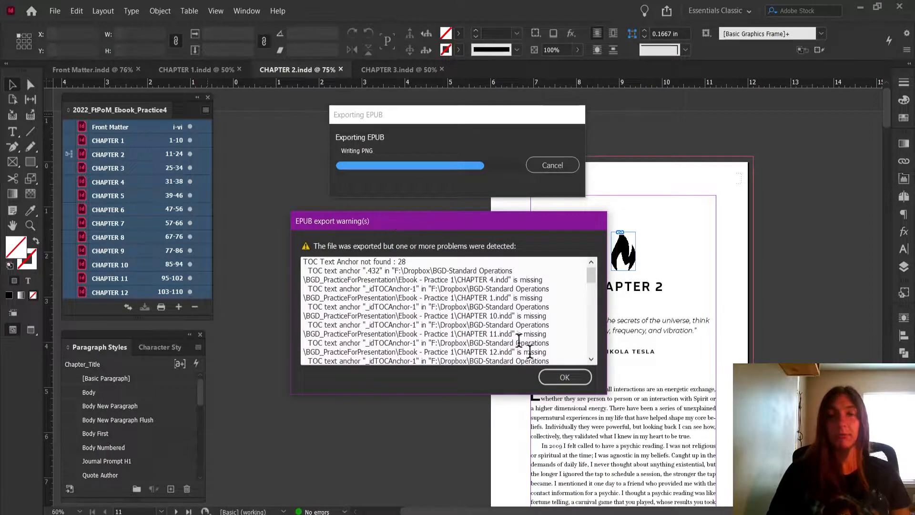
click(558, 376)
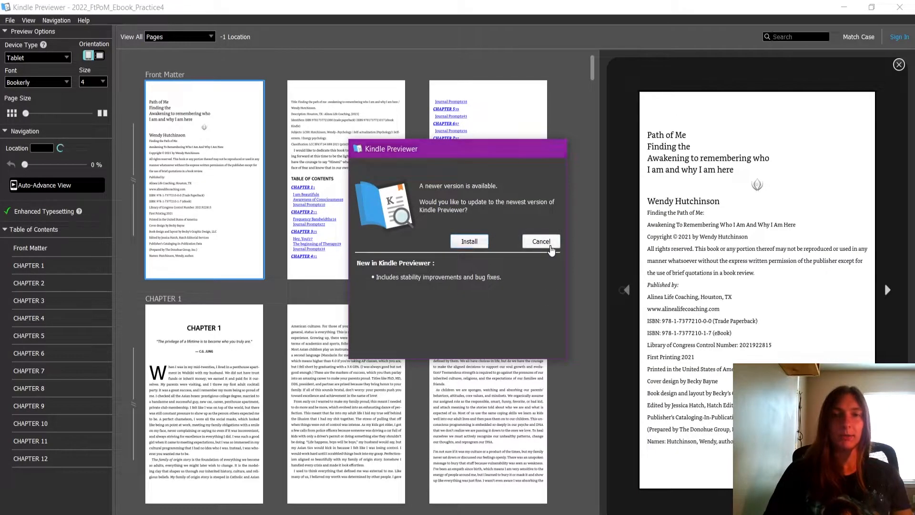
Decline the Kindle Previewer update and inspect the title page, table of contents and image page ending Chapter 1
click(551, 247)
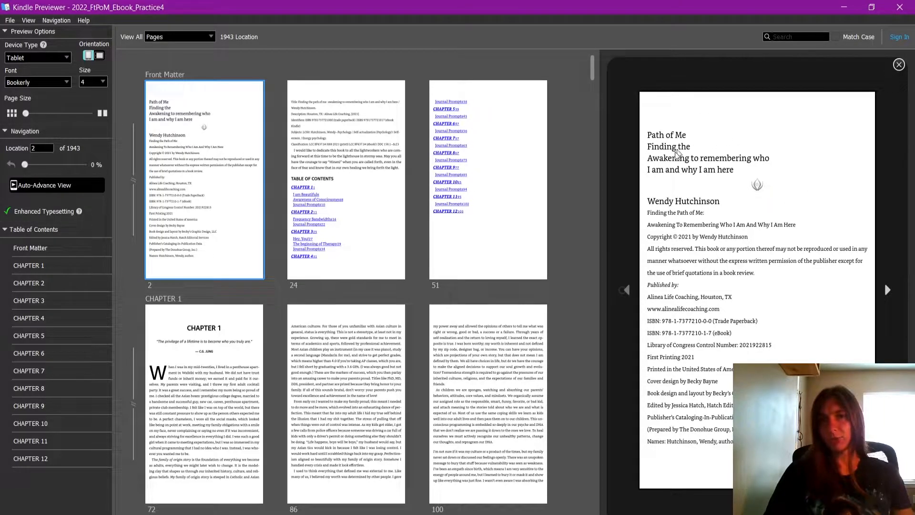
drag(662, 133, 758, 188)
click(530, 187)
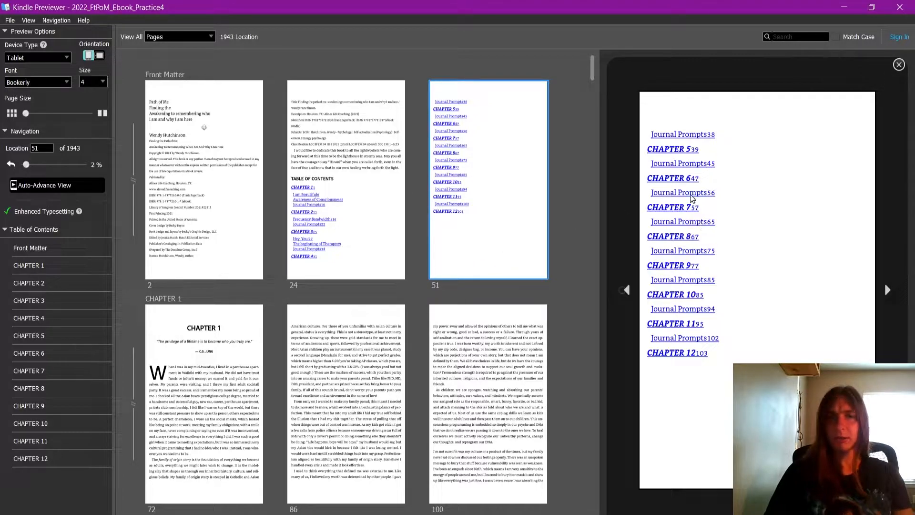
scroll(360, 322, down, 5)
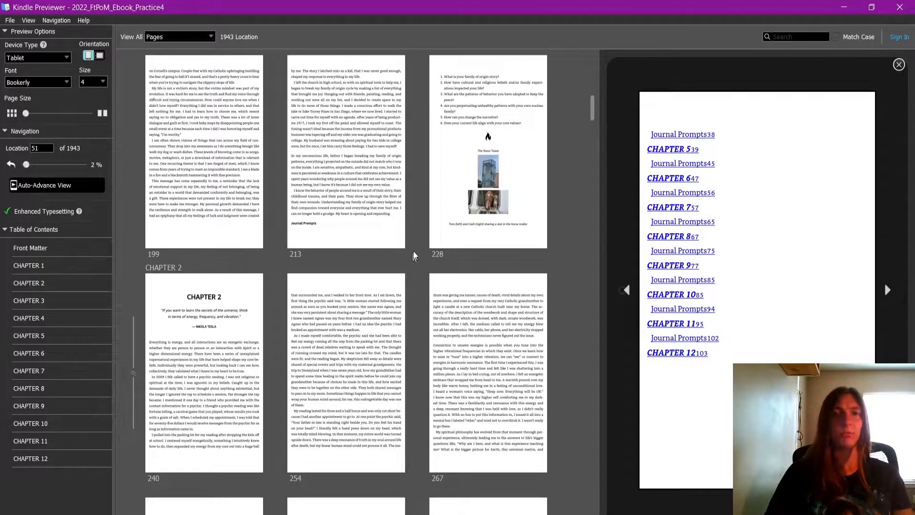
click(432, 233)
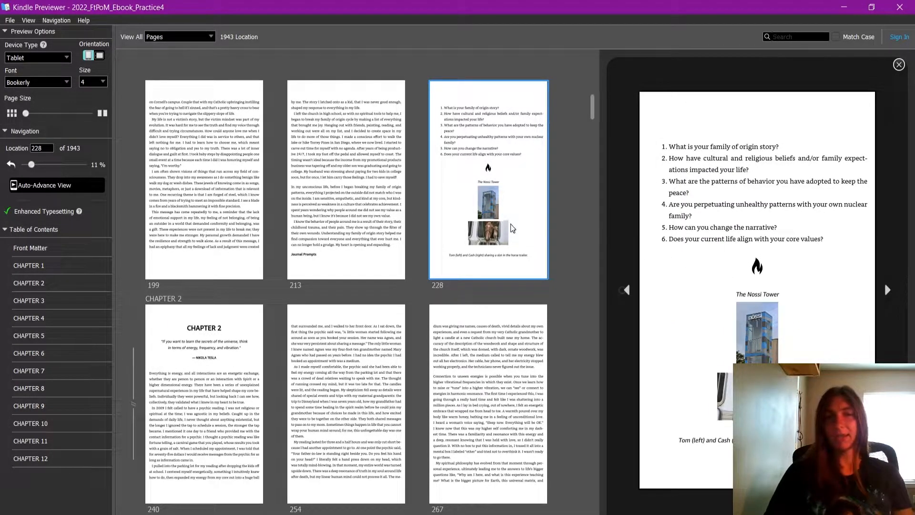
Compare the opening pages of Chapter 1 and Chapter 2 in the exported e-book
scroll(512, 228, up, 5)
scroll(511, 228, up, 3)
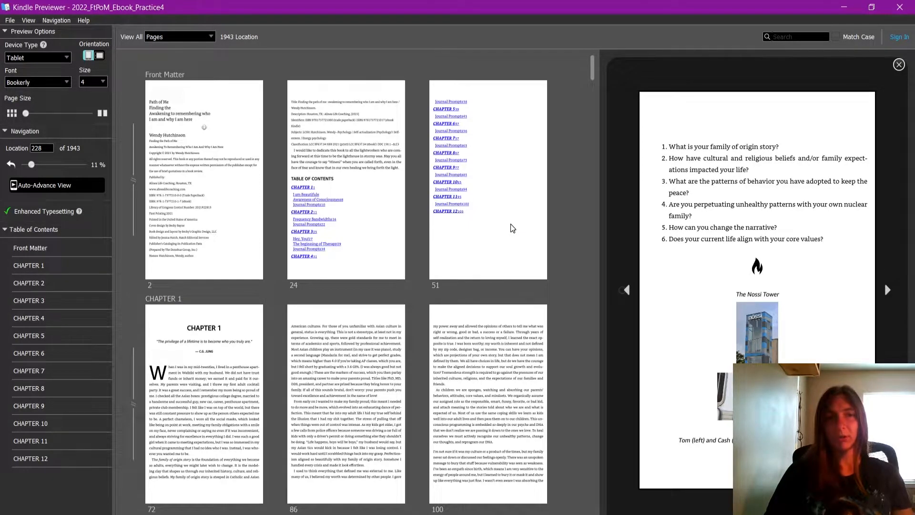
click(243, 347)
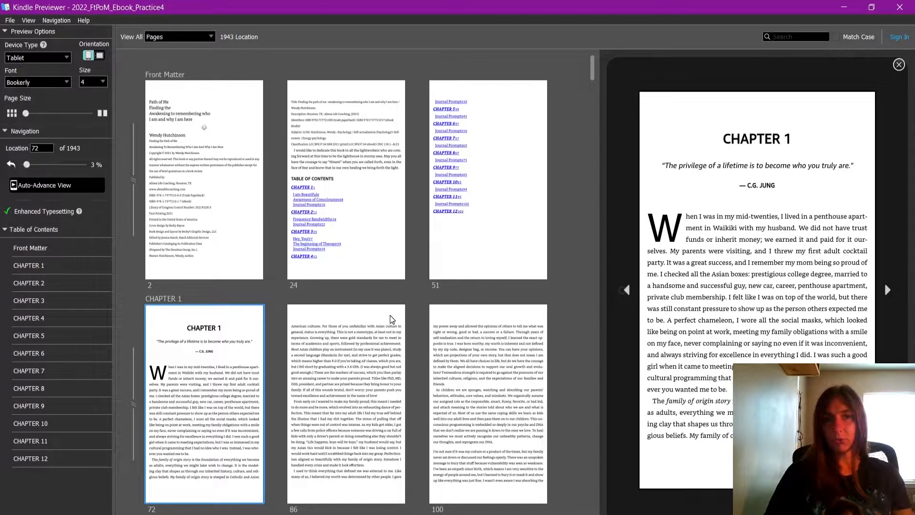
scroll(412, 313, down, 3)
scroll(416, 306, down, 5)
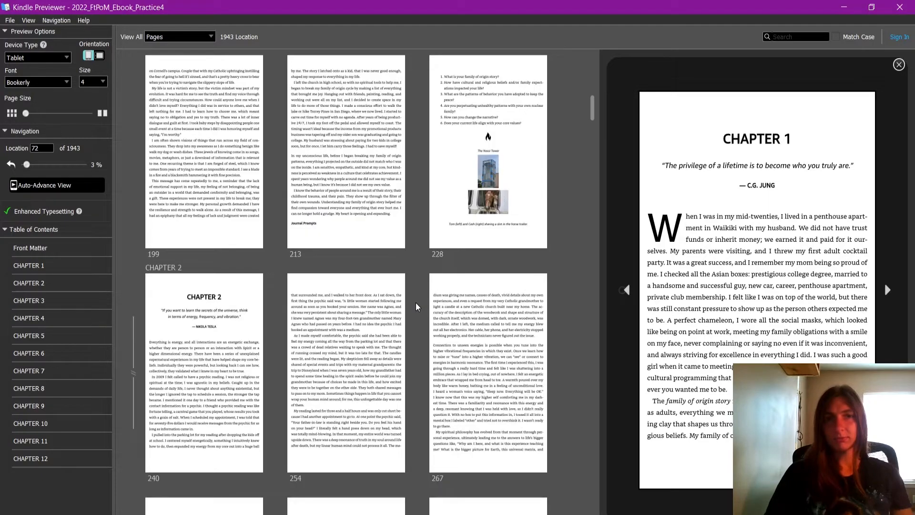
click(220, 326)
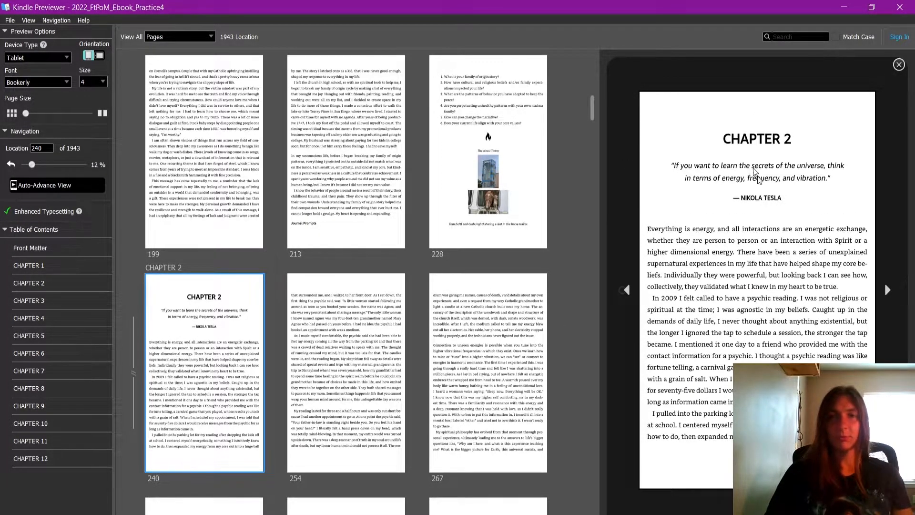
Check where the images land across the chapters and view the Nashville skyline and bearded dragon page before Chapter 3
scroll(392, 359, down, 5)
scroll(391, 359, down, 4)
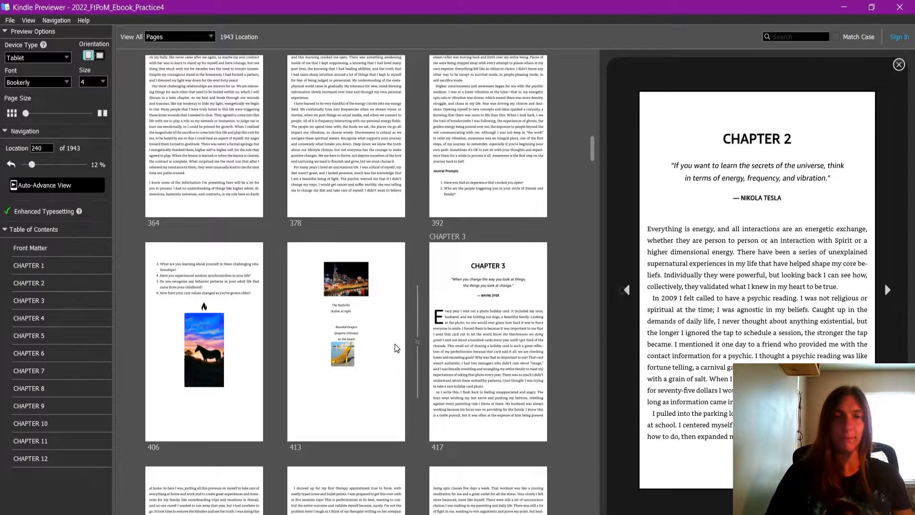
scroll(394, 348, down, 6)
scroll(393, 341, down, 20)
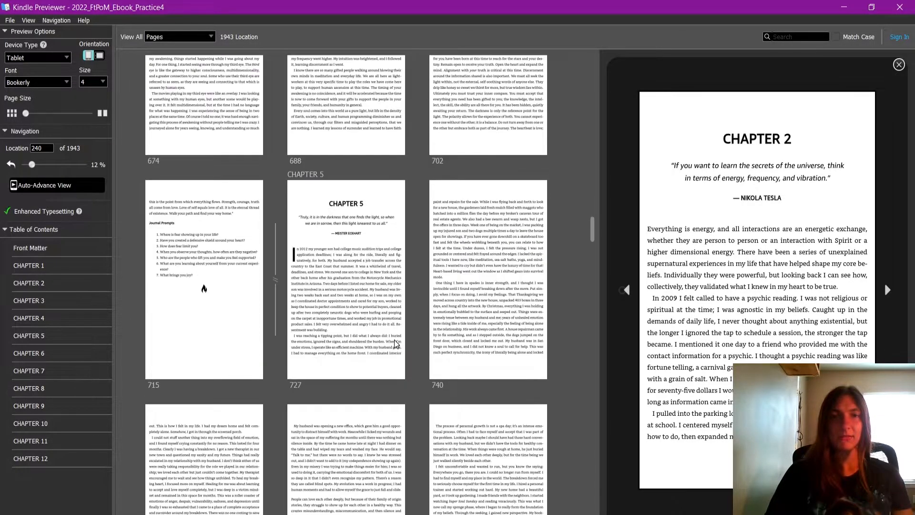
scroll(392, 340, up, 20)
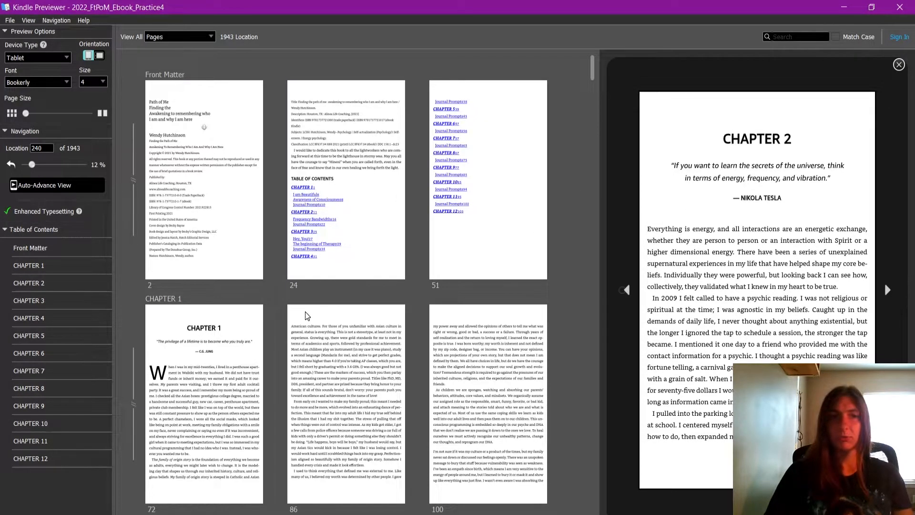
scroll(306, 314, down, 3)
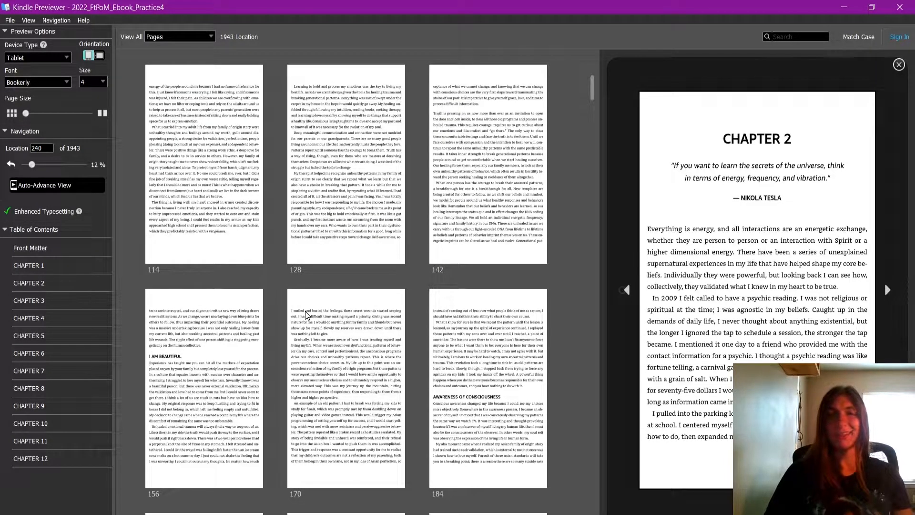
scroll(307, 315, down, 6)
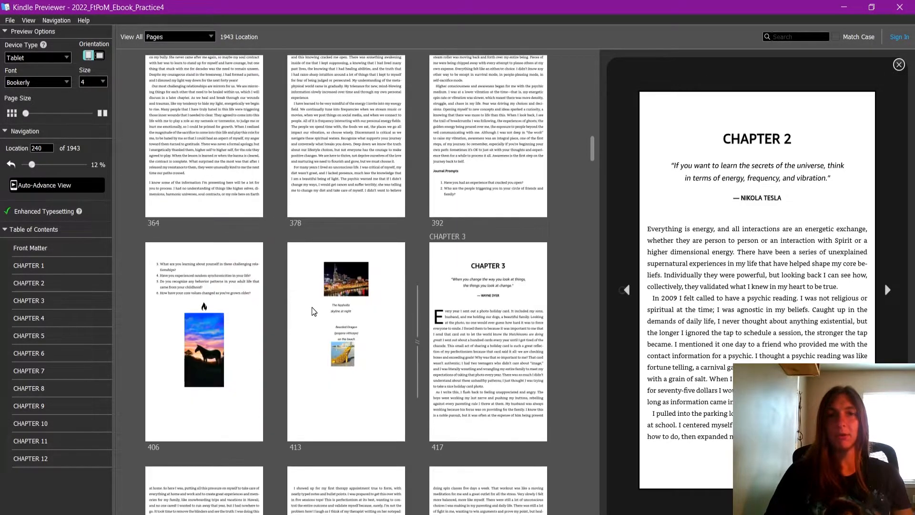
click(342, 276)
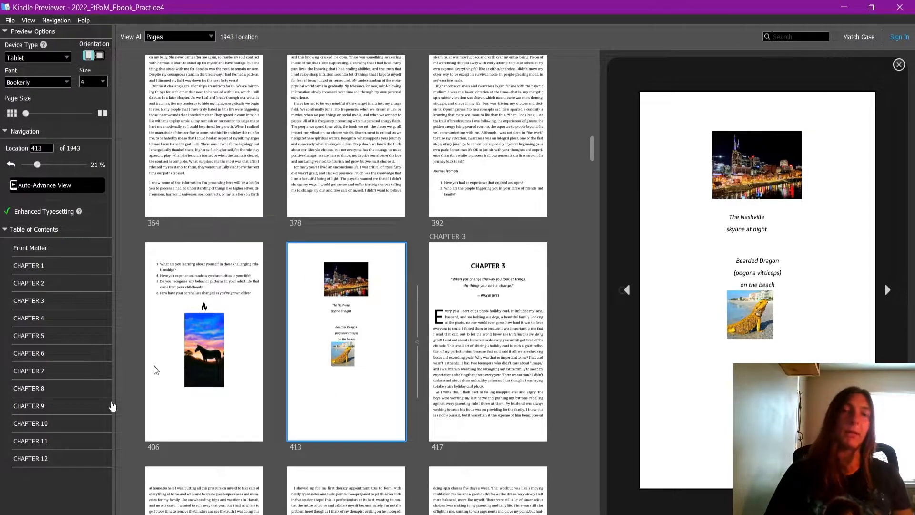
Close the e-book preview, return to the Chapter 2 document in InDesign and select the grouped Nashville skyline photo and caption on page 15
click(899, 7)
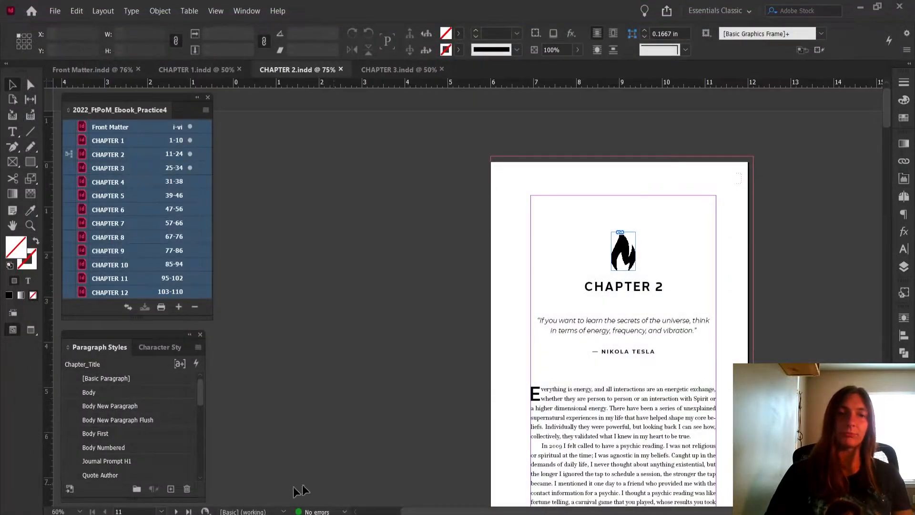
scroll(576, 360, down, 5)
scroll(588, 251, down, 5)
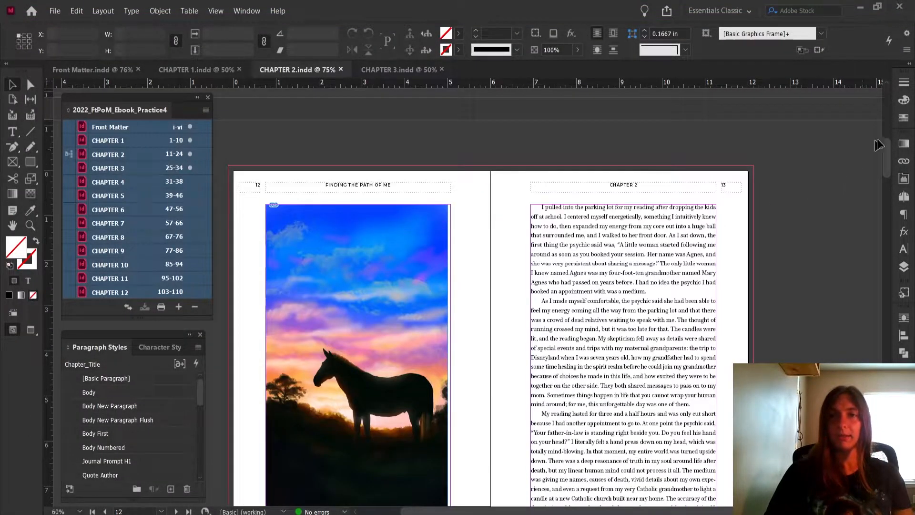
drag(889, 148, 880, 207)
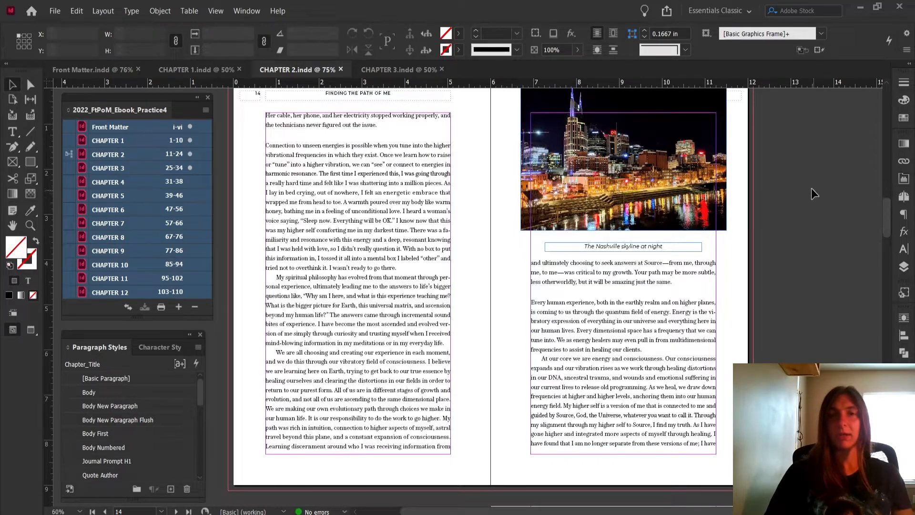
scroll(808, 138, up, 1)
drag(757, 178, 716, 253)
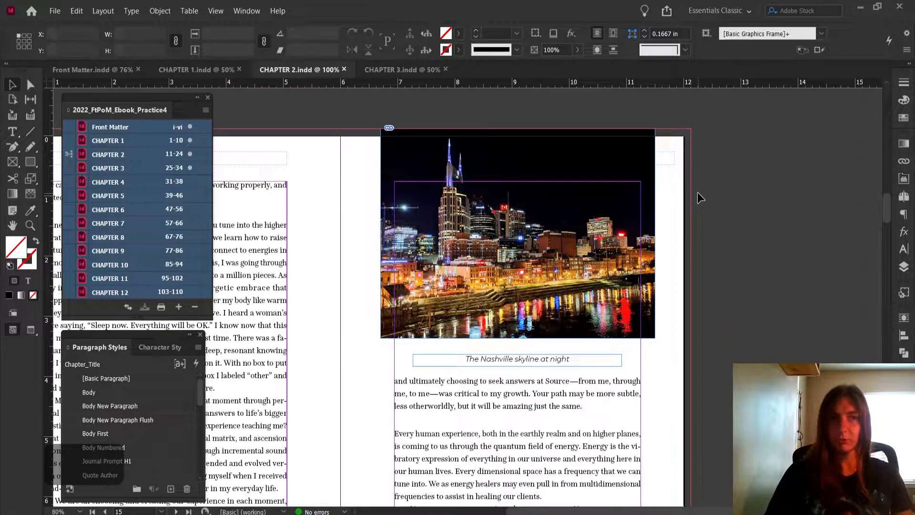
click(630, 176)
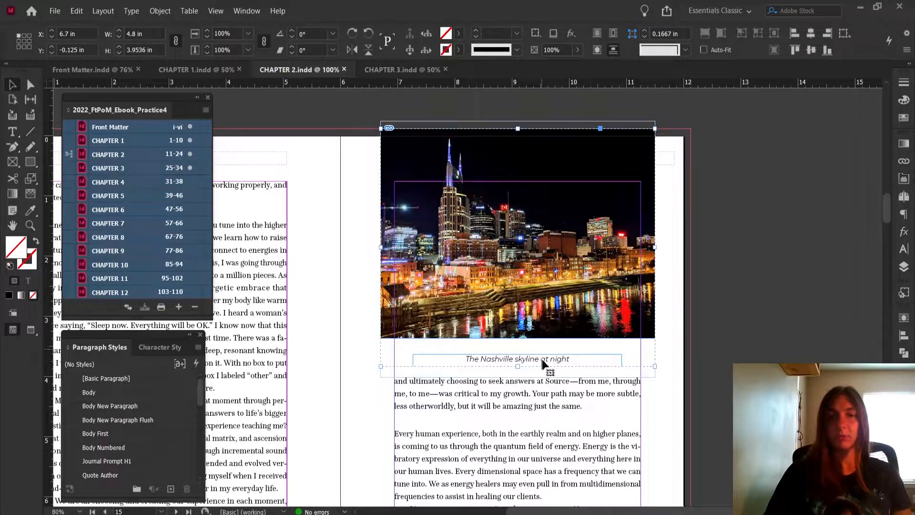
Inspect the Text Wrap settings applied to the grouped skyline photo and caption
scroll(543, 348, up, 1)
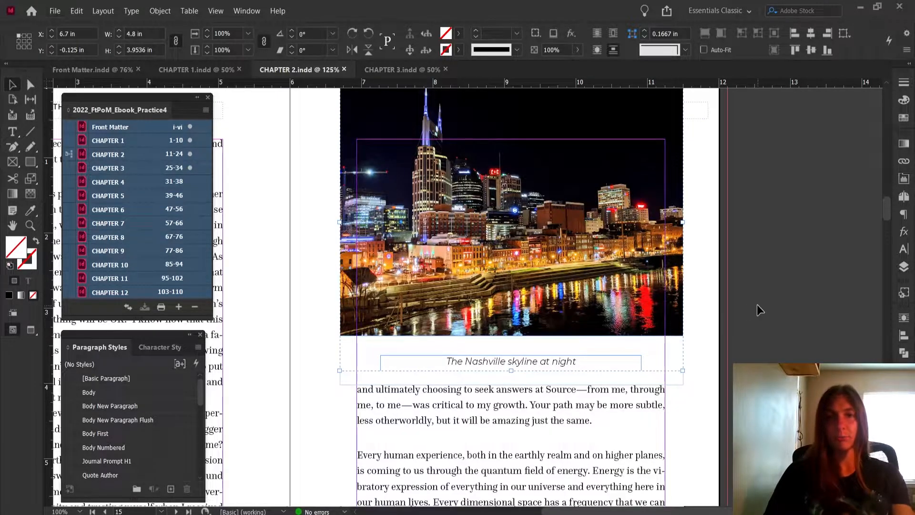
click(781, 303)
drag(804, 273, 813, 332)
click(620, 189)
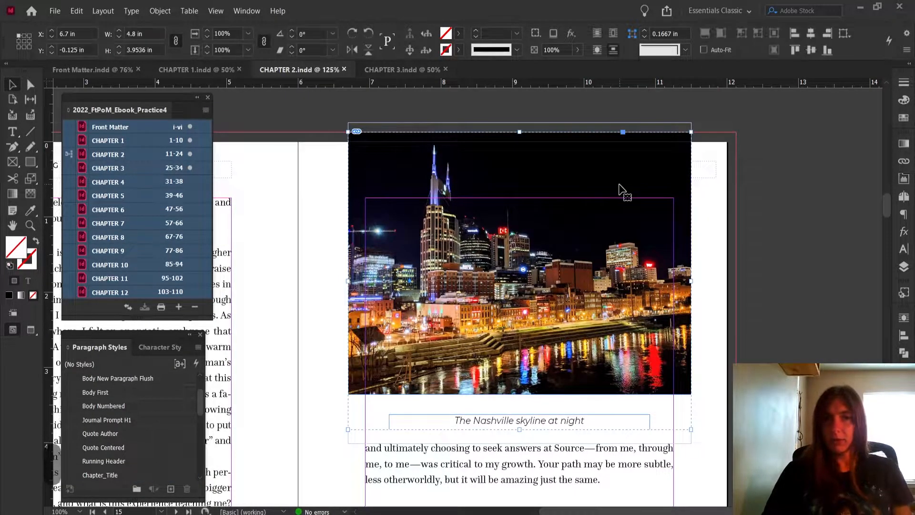
click(902, 323)
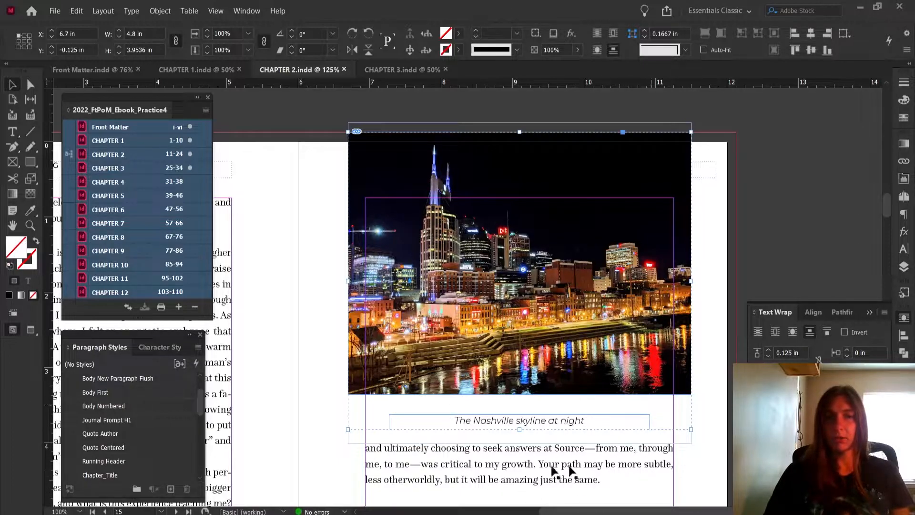
click(756, 227)
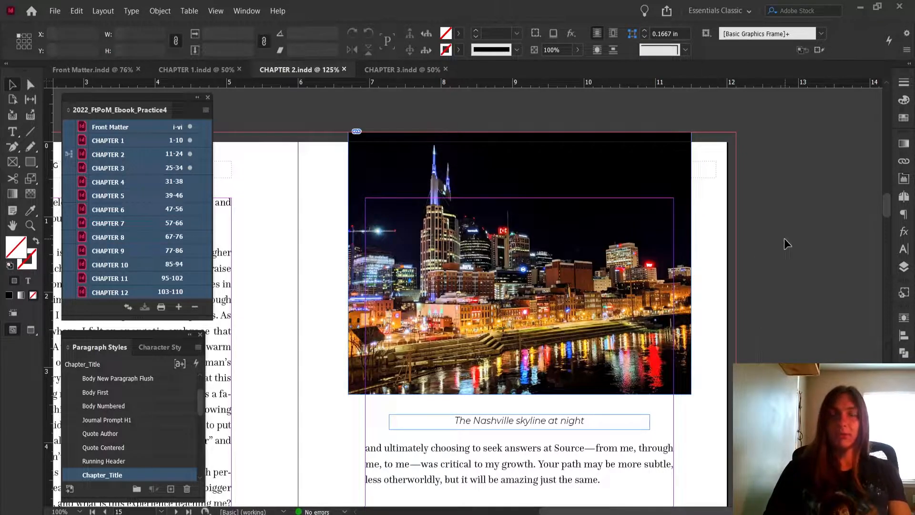
click(619, 243)
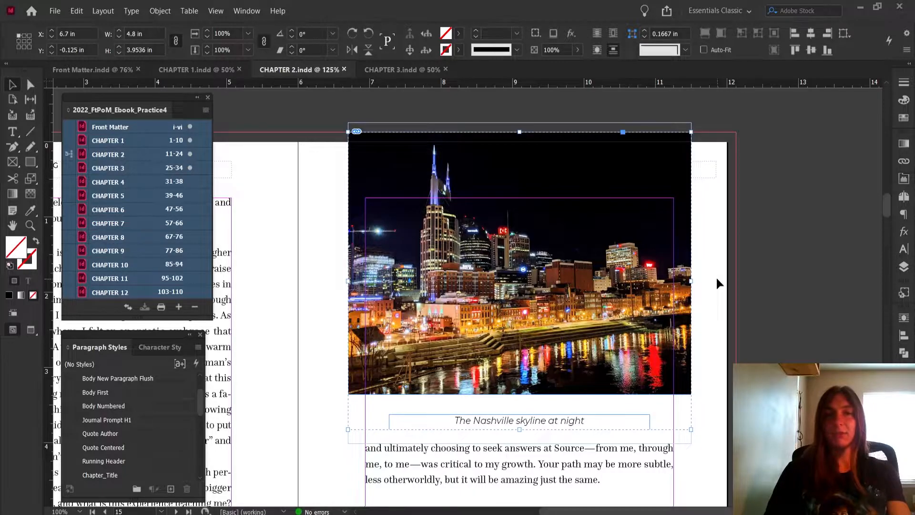
scroll(717, 284, down, 1)
click(748, 277)
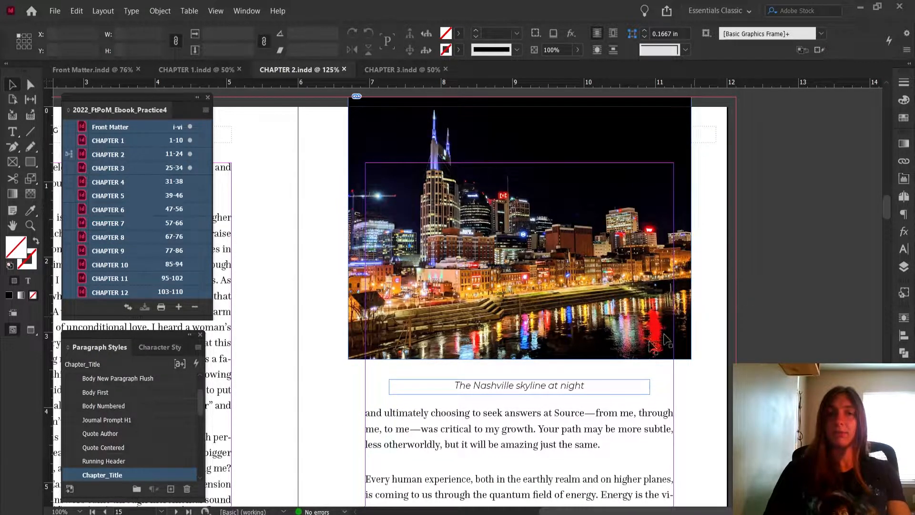
Ungroup the Nashville skyline photo from its caption
click(540, 387)
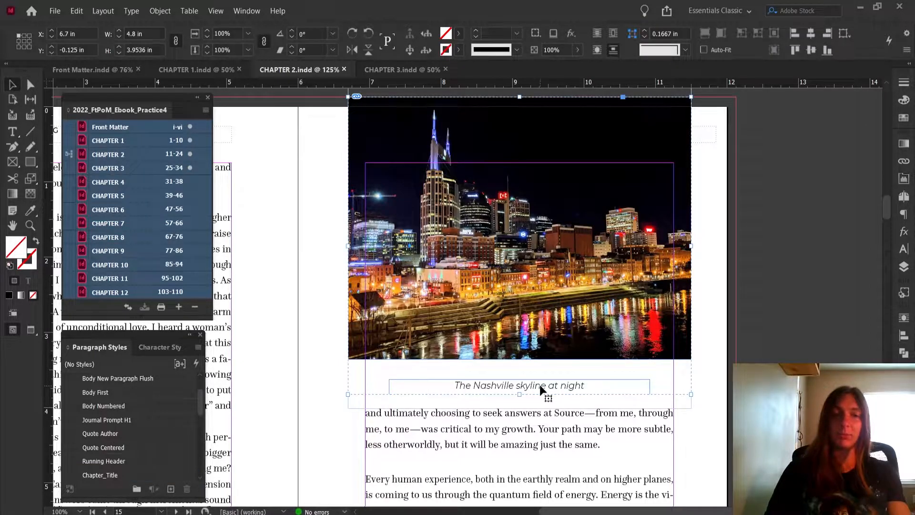
right_click(539, 384)
click(590, 168)
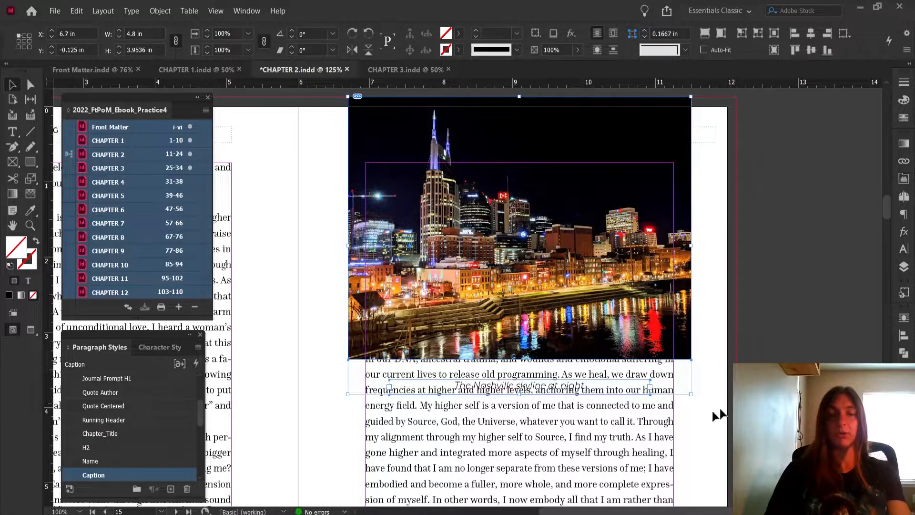
click(666, 304)
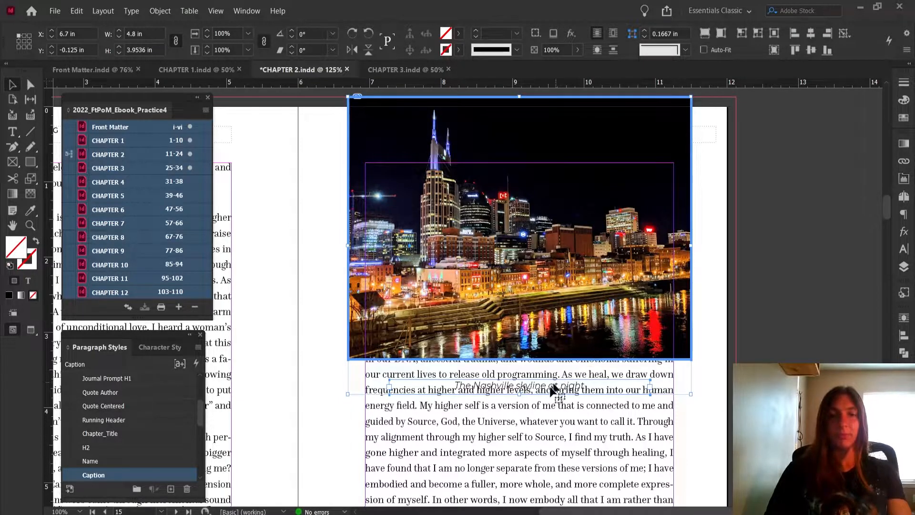
Lower the top edge of page 15's body text frame to about 4.5 in, below the skyline caption
click(602, 419)
drag(520, 163, 520, 446)
click(731, 428)
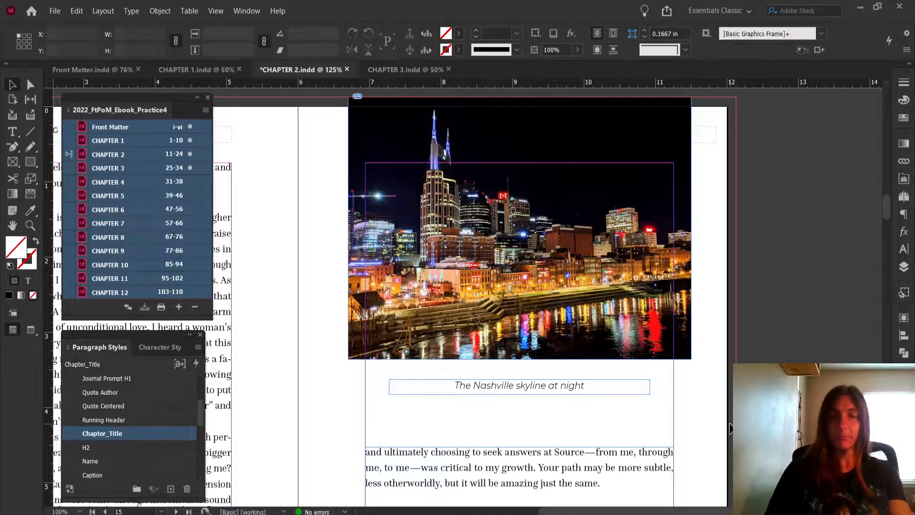
Try widening the skyline caption frame evenly to about 7.15 in, and narrow it back to fit under the photo
click(521, 389)
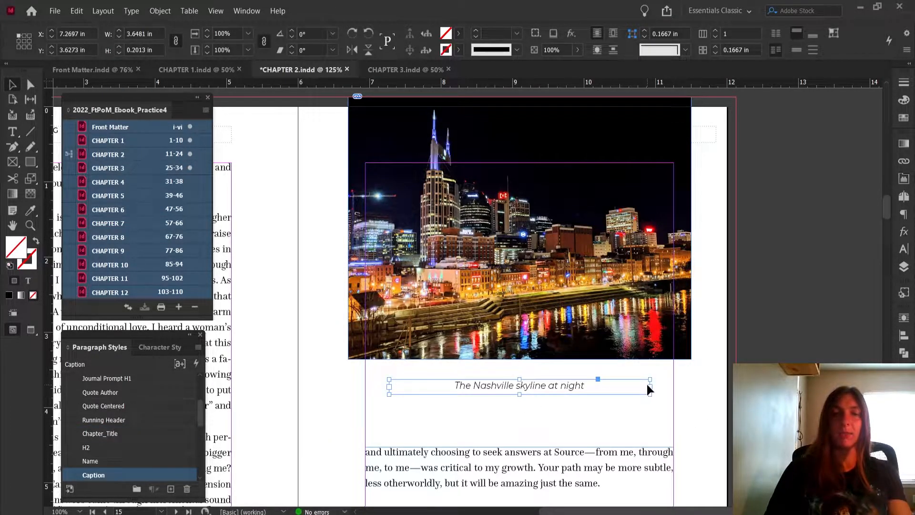
drag(650, 390, 775, 387)
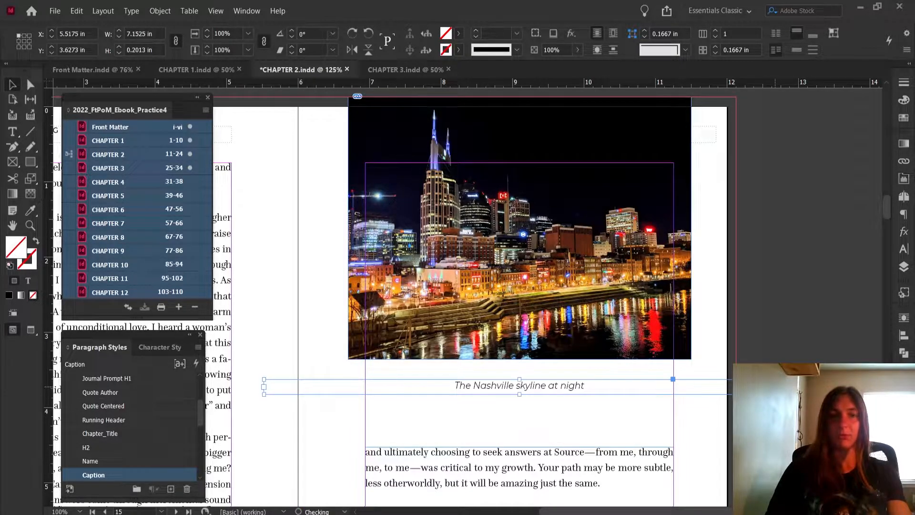
click(781, 348)
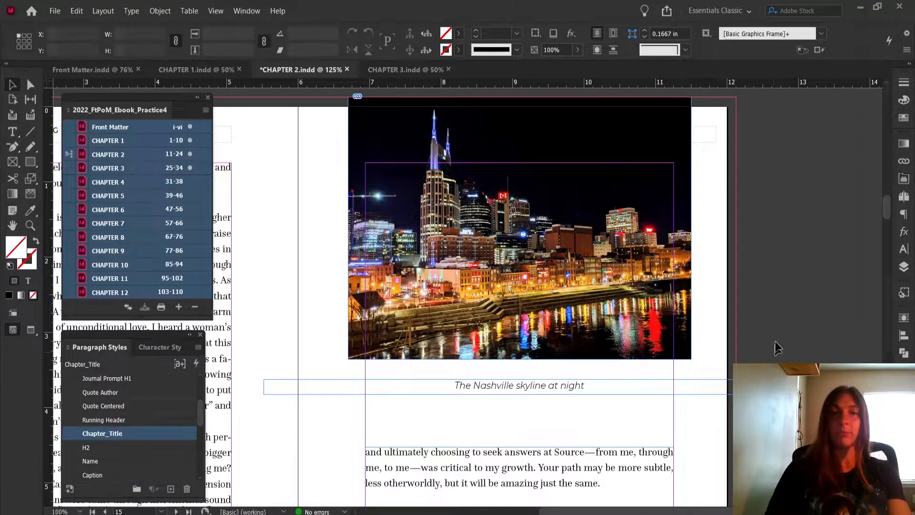
click(768, 391)
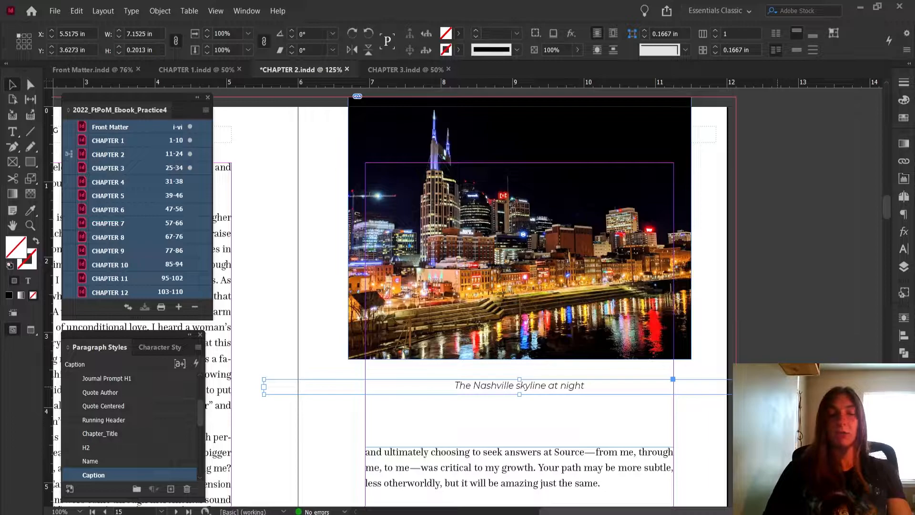
drag(775, 387, 650, 399)
click(767, 384)
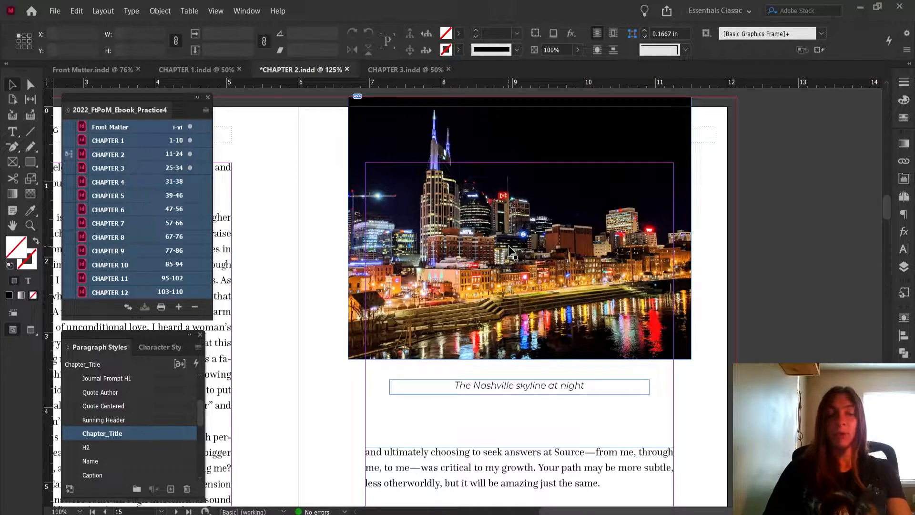
Group the Nashville skyline photo with its caption again
click(584, 164)
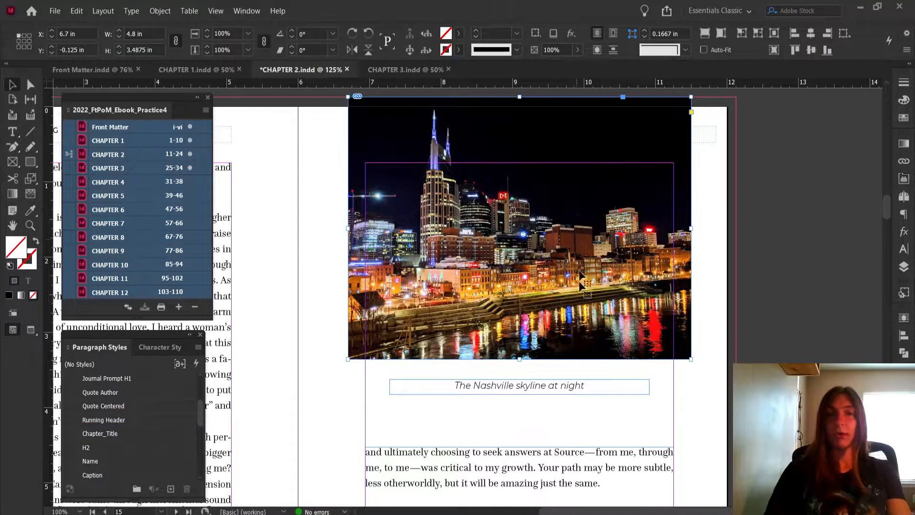
shift+click(542, 387)
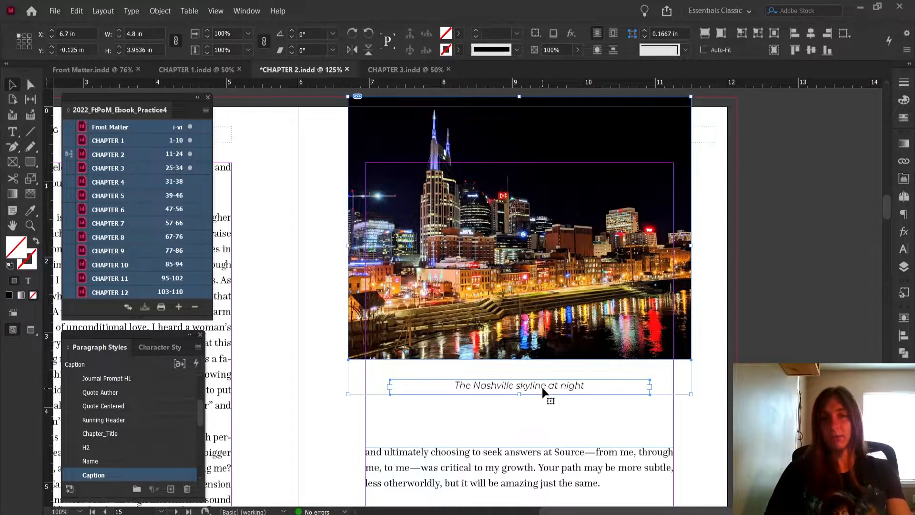
right_click(570, 278)
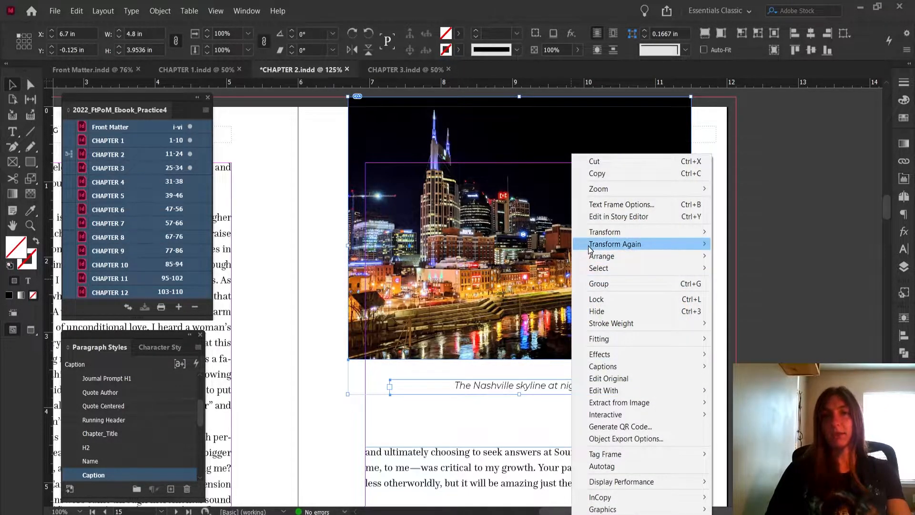
click(593, 284)
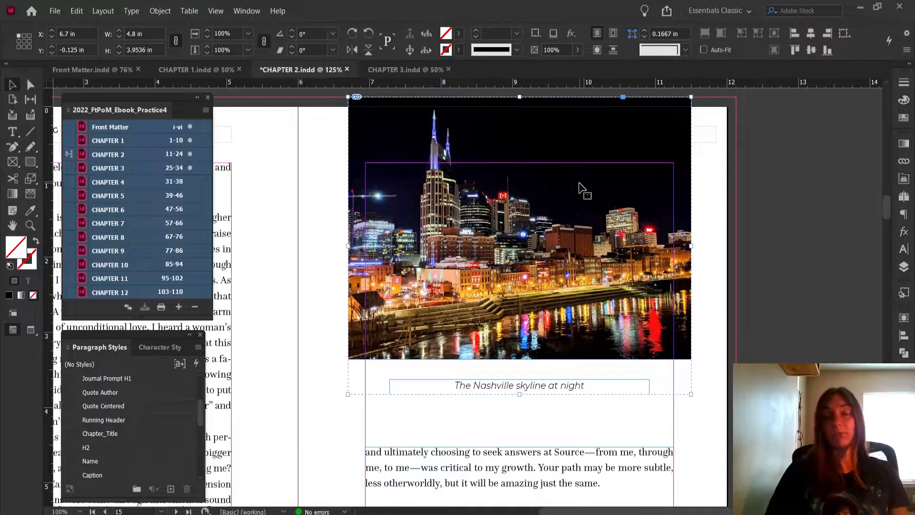
click(752, 212)
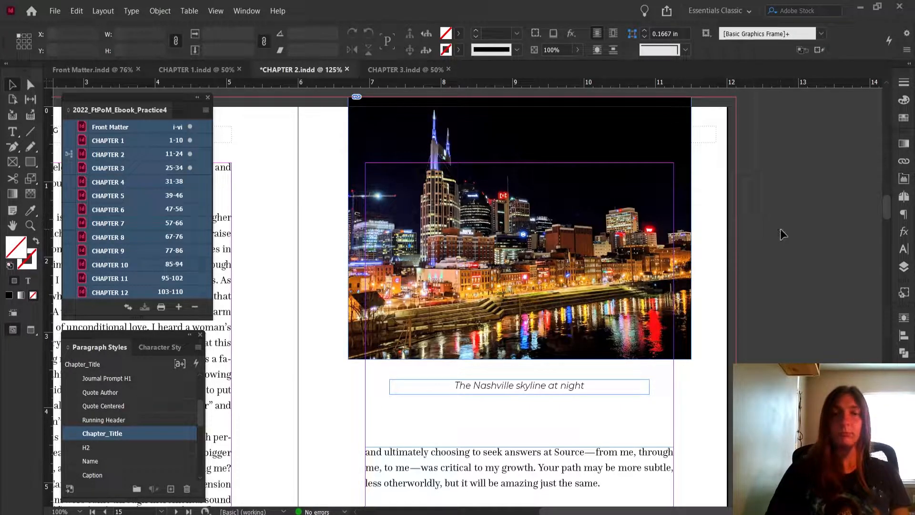
Anchor the grouped skyline photo and caption to the end of the page 14 paragraph ending "in my everyday life." and check the anchor link
key(ctrl+minus)
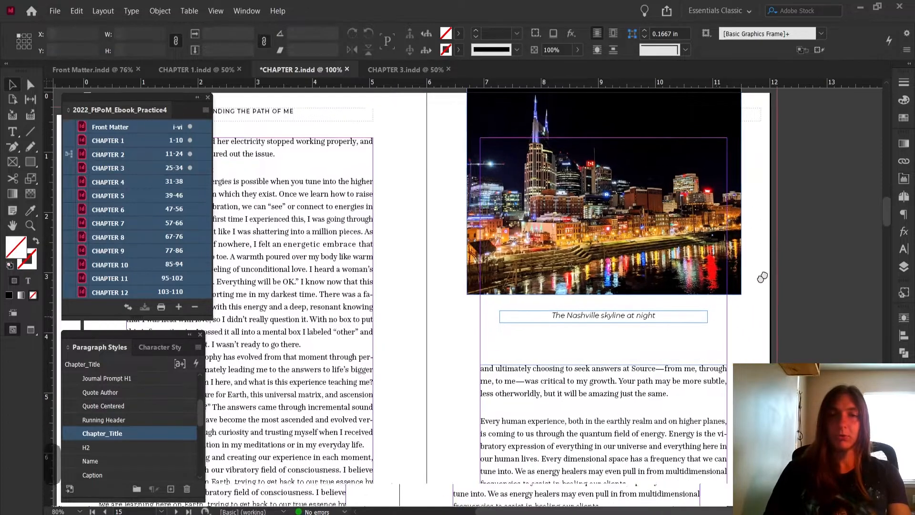
drag(762, 278, 767, 272)
scroll(690, 214, up, 1)
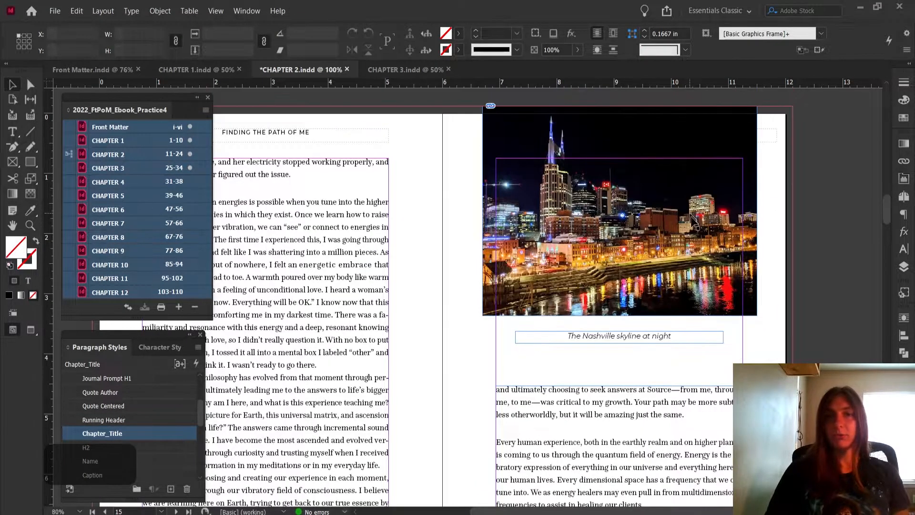
click(717, 233)
scroll(502, 311, down, 6)
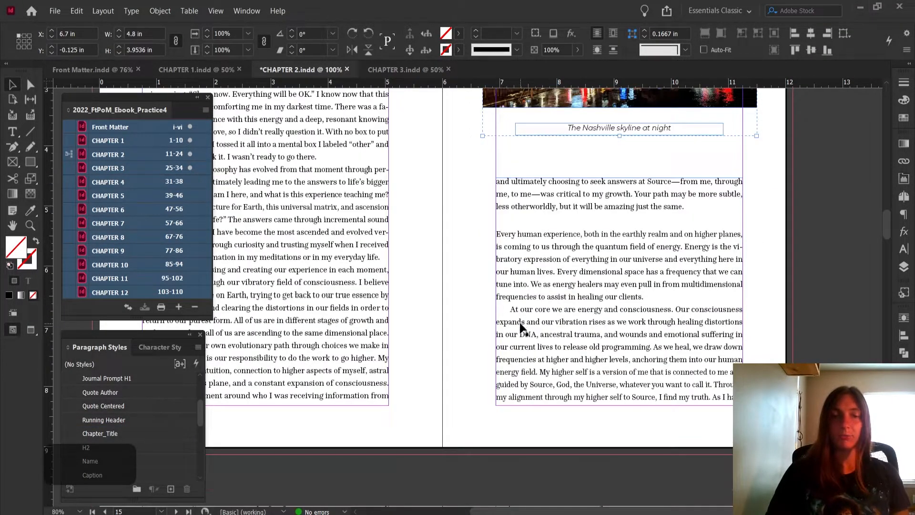
scroll(520, 323, up, 3)
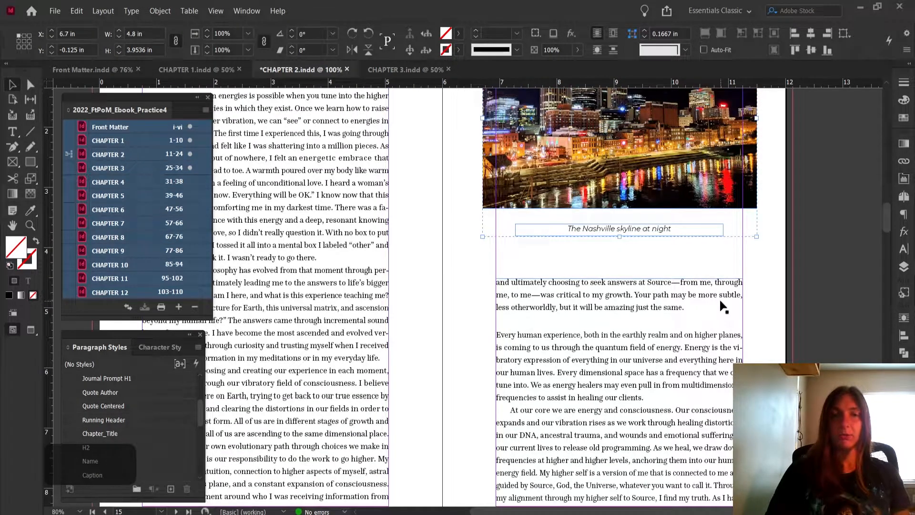
scroll(729, 293, up, 3)
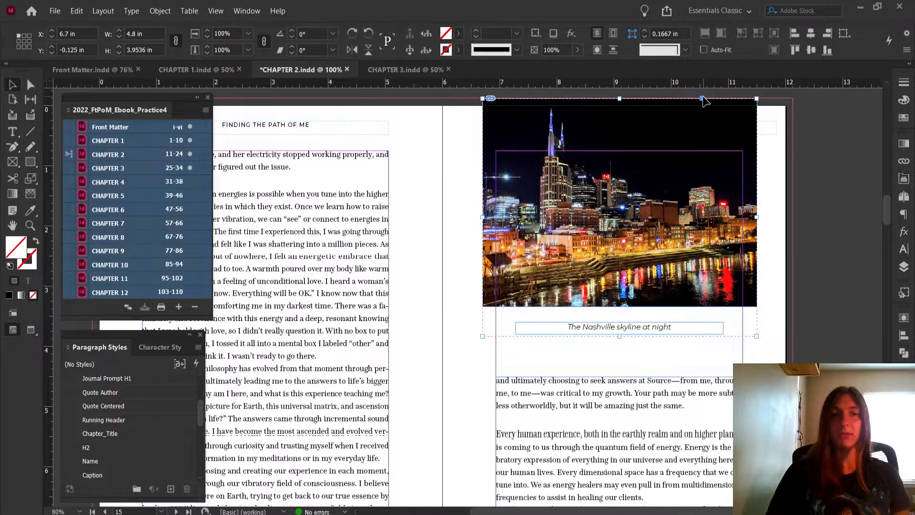
scroll(667, 152, down, 5)
scroll(594, 224, up, 4)
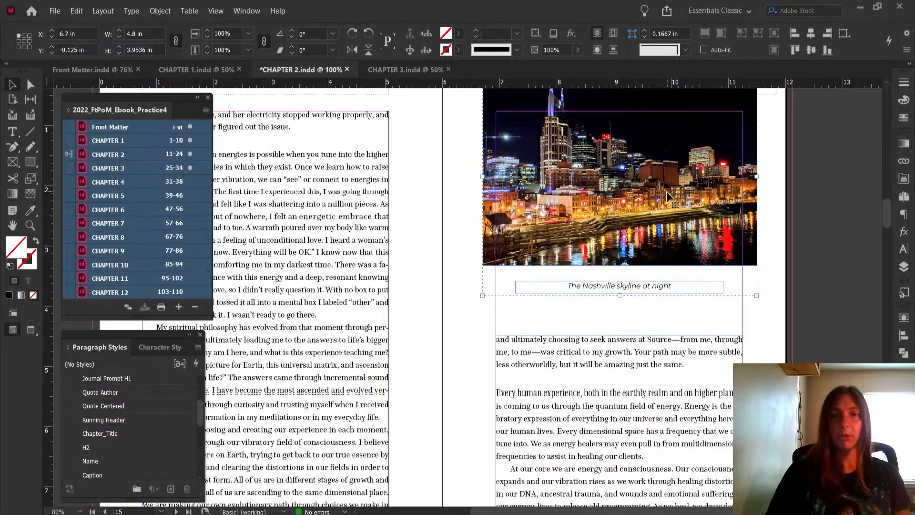
scroll(722, 143, up, 1)
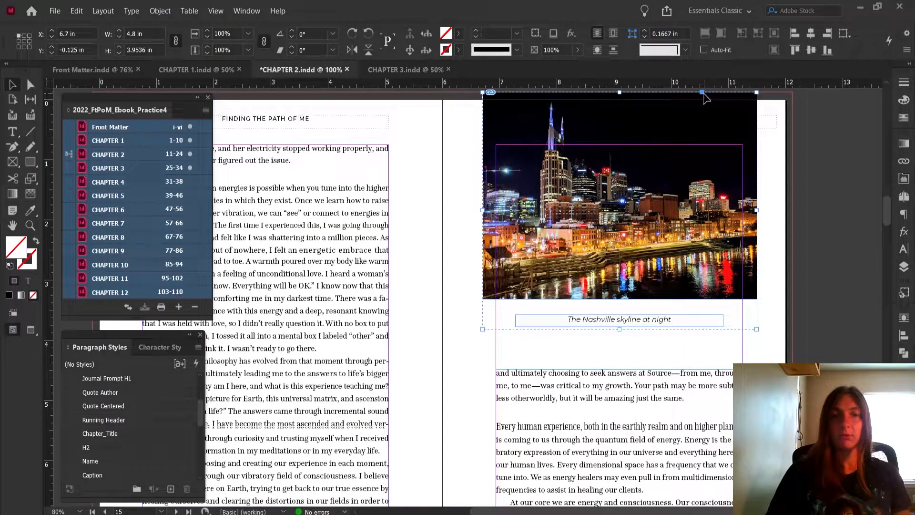
drag(701, 91, 384, 452)
click(799, 308)
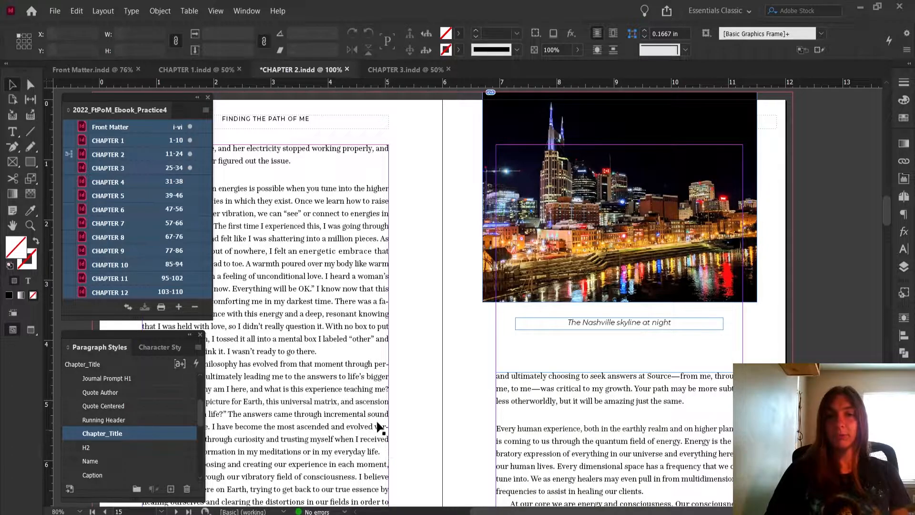
click(700, 174)
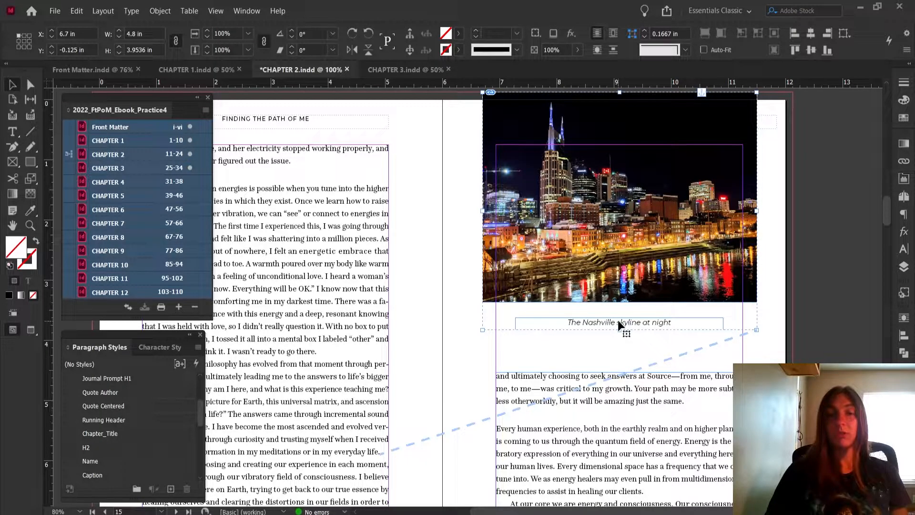
click(427, 332)
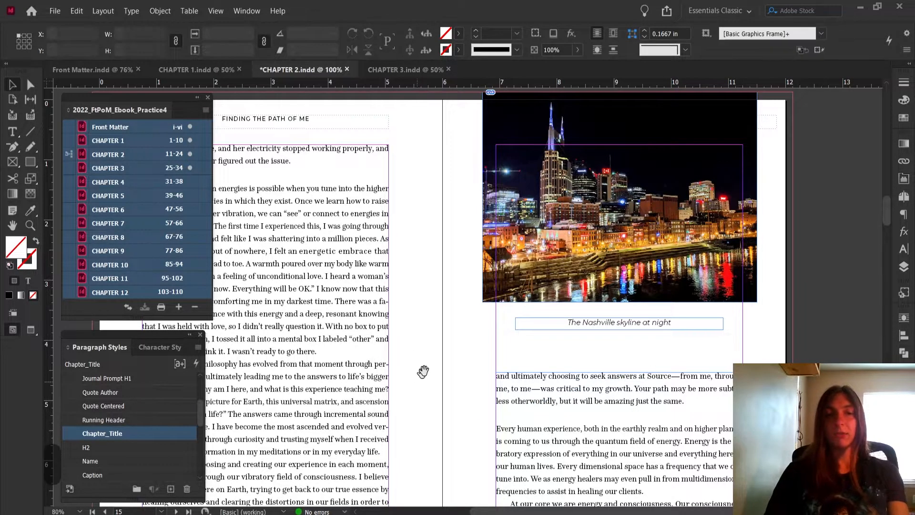
Save the Chapter 2 document with the anchored skyline photo
drag(419, 376, 512, 318)
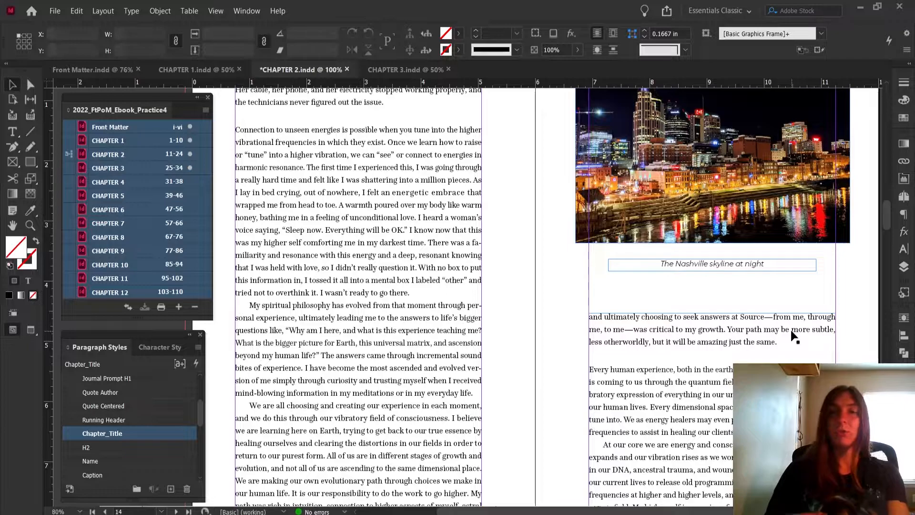
drag(837, 262, 738, 339)
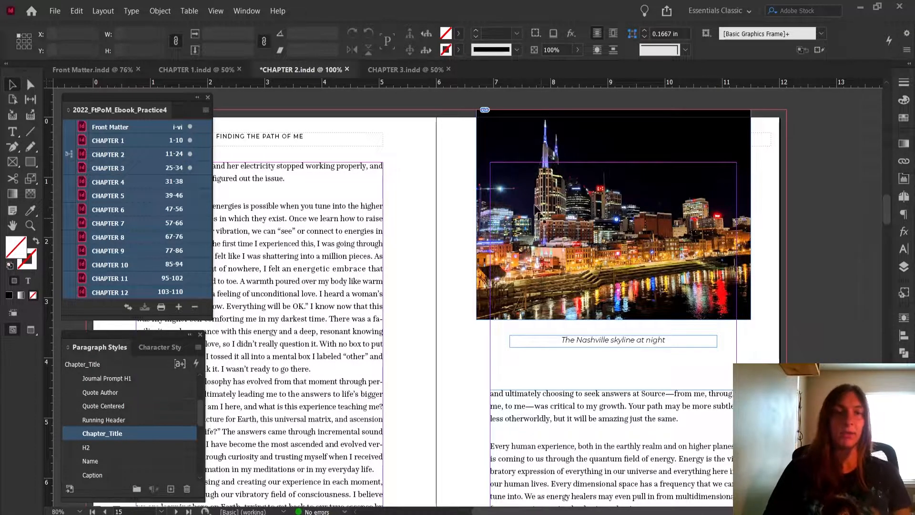
click(206, 110)
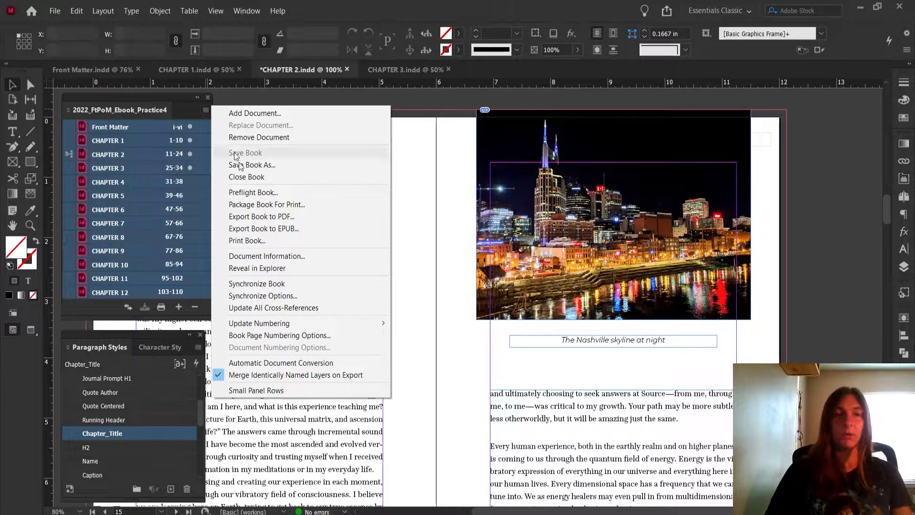
click(276, 70)
key(ctrl+s)
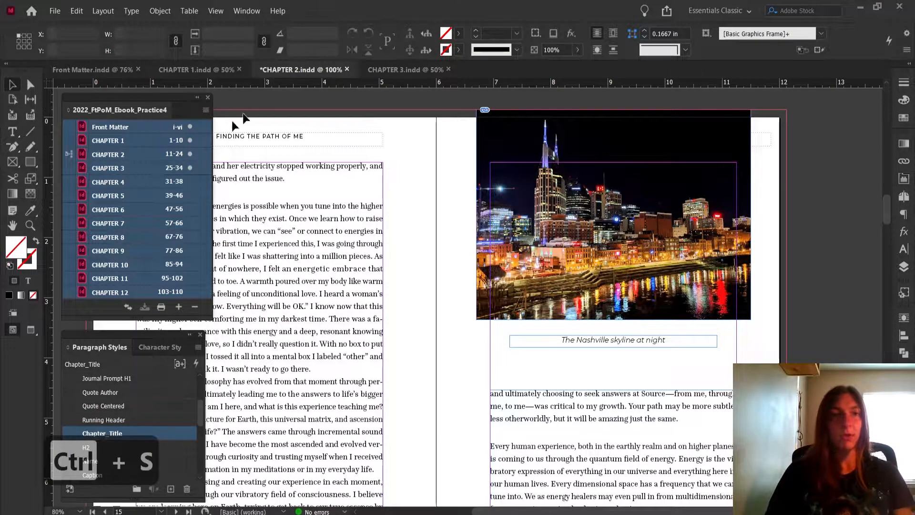
Export the whole book as a reflowable EPUB, replacing 2022_FtPoM_Ebook_Practice4.epub and keeping the current export options
click(205, 110)
click(270, 227)
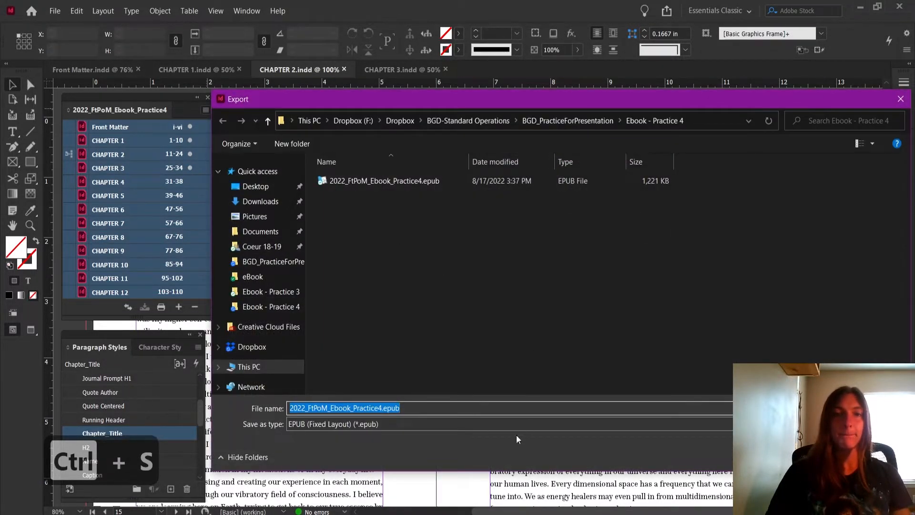
click(568, 422)
click(571, 444)
key(Return)
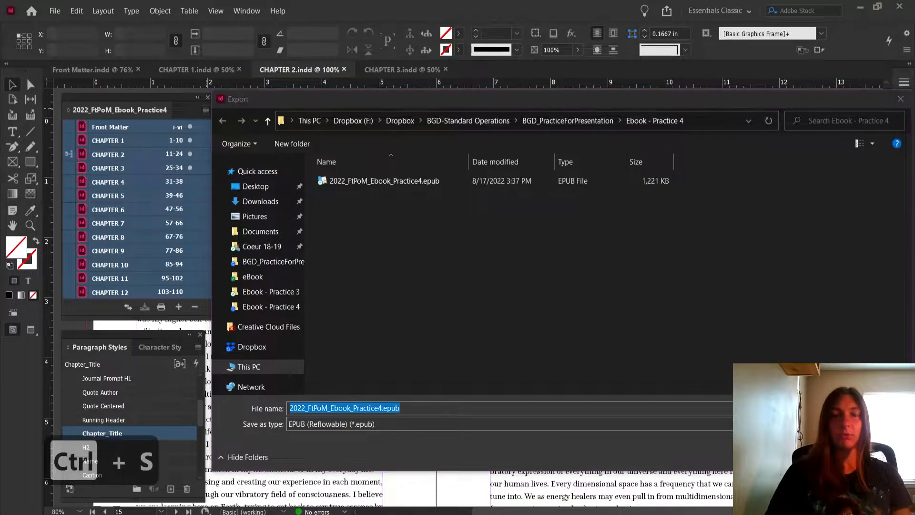
click(486, 267)
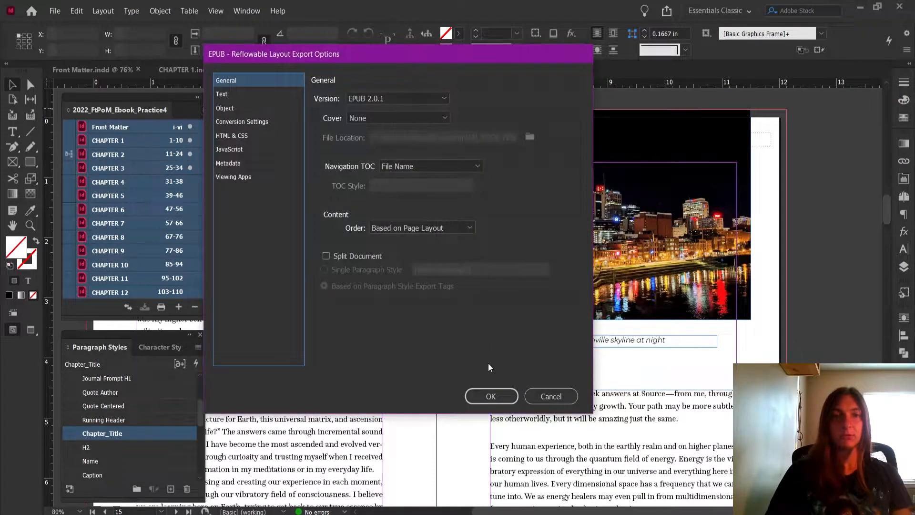
click(493, 396)
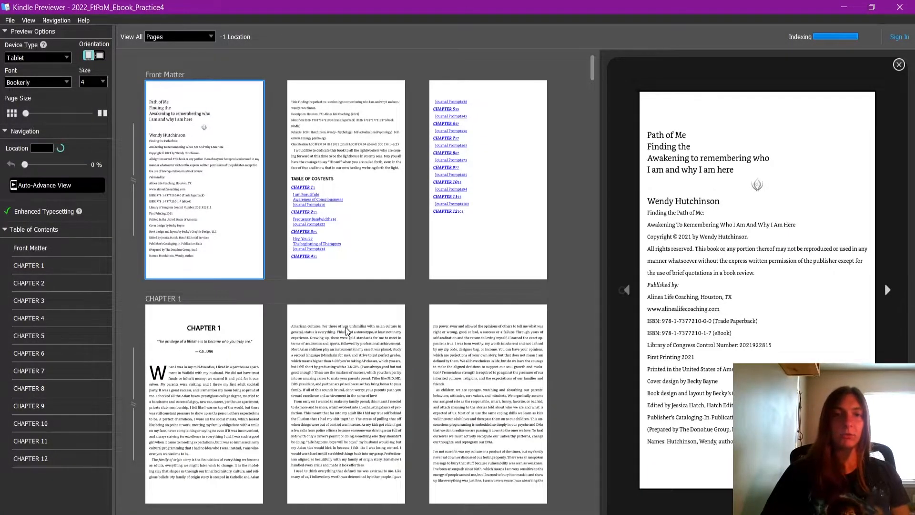
In Kindle Previewer, check the skyline photo's placement and caption in Chapter 2, and inspect the enlarged image before closing it
scroll(345, 330, down, 10)
scroll(347, 330, down, 5)
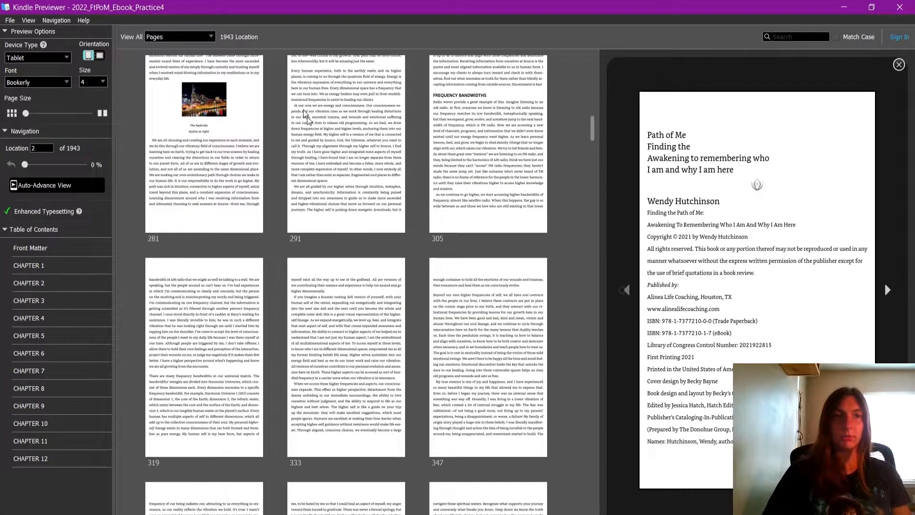
click(218, 111)
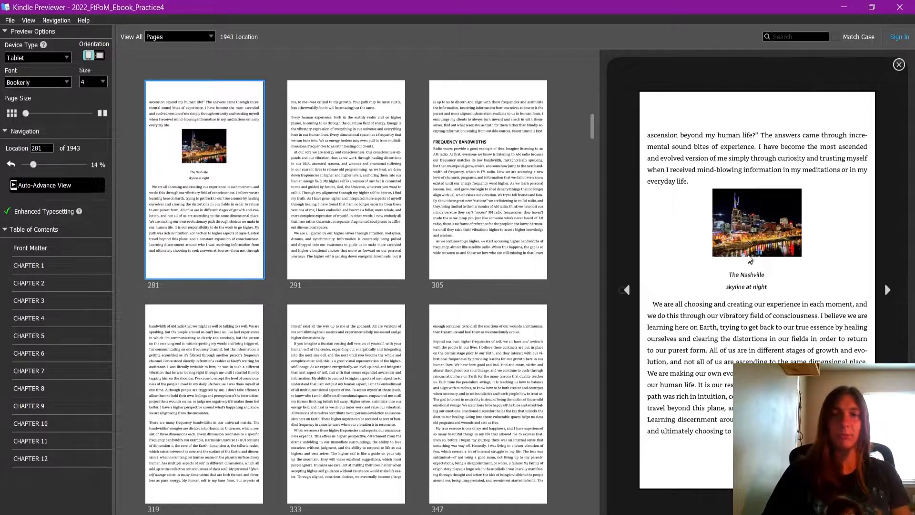
double_click(745, 214)
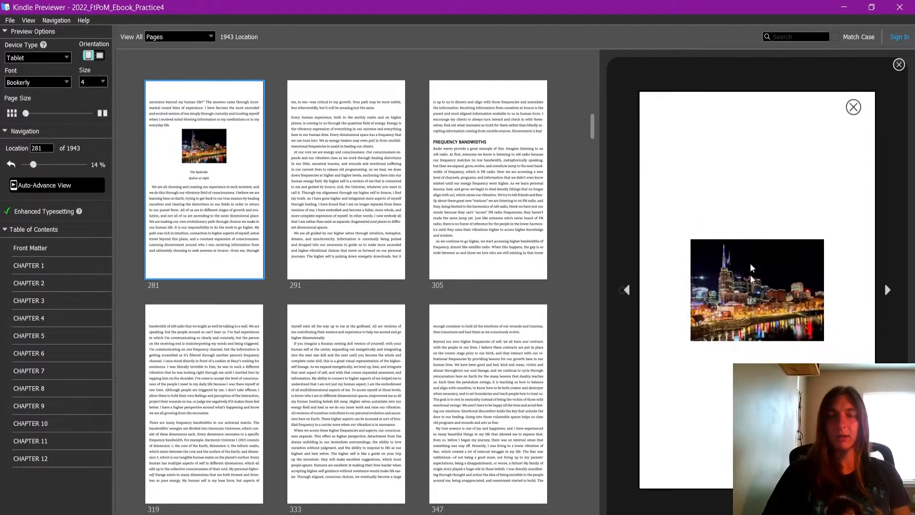
double_click(745, 295)
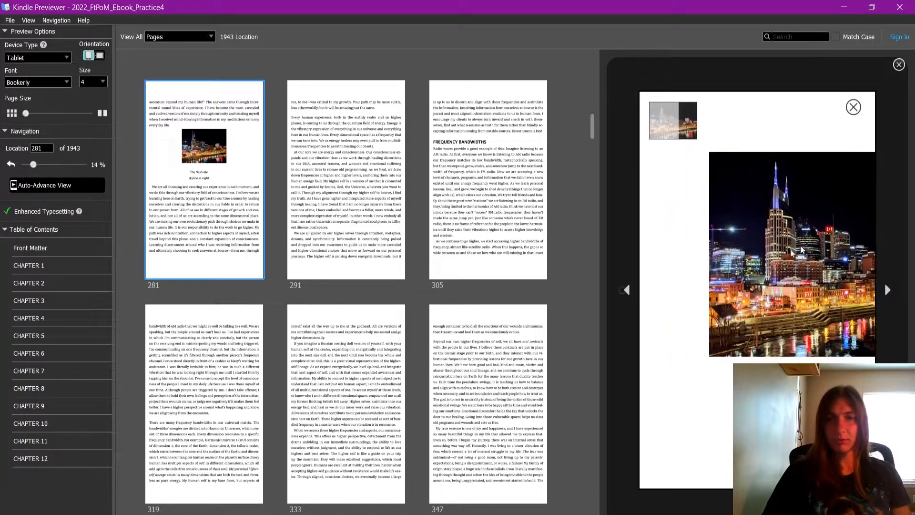
click(851, 109)
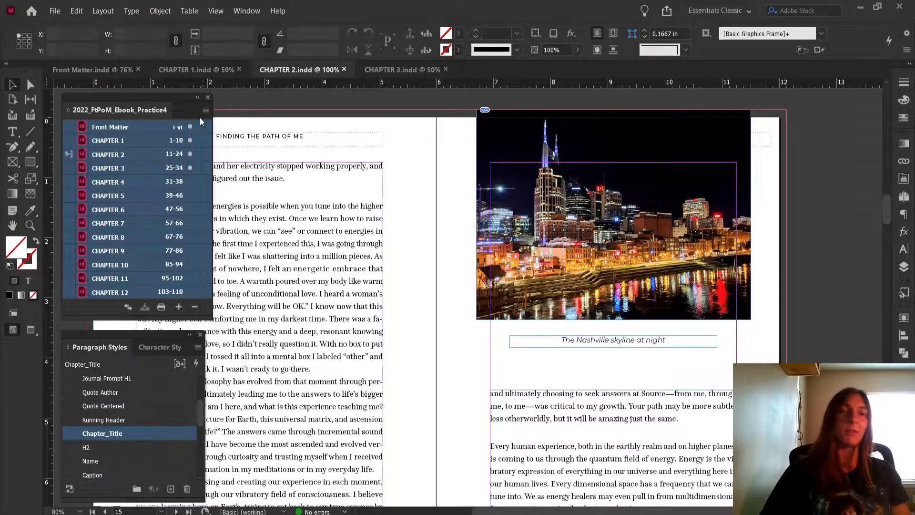
Start another reflowable EPUB export of the book over 2022_FtPoM_Ebook_Practice4.epub in InDesign, with the version set to EPUB 3.0
click(202, 111)
click(298, 228)
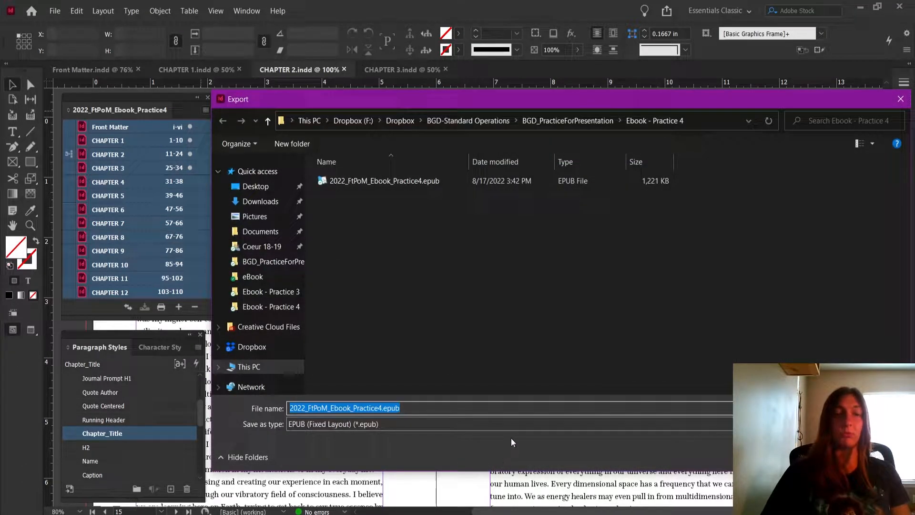
click(522, 424)
click(524, 447)
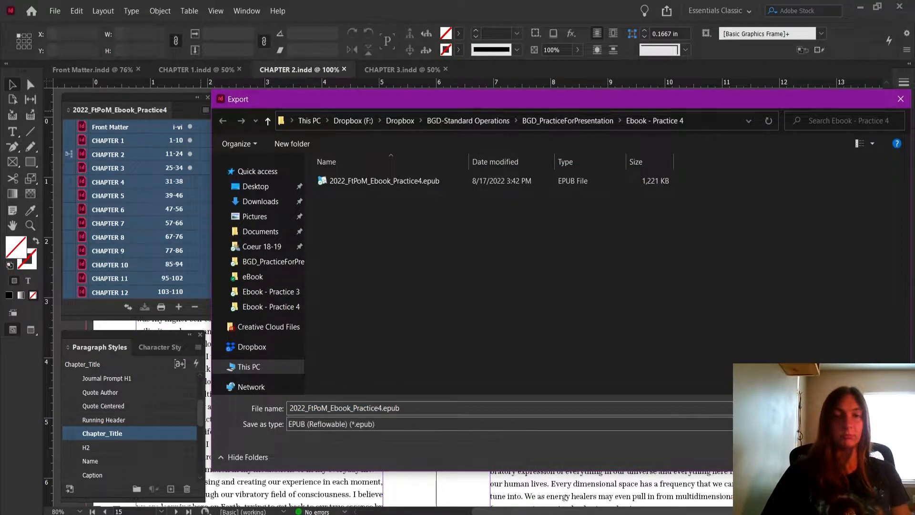
click(819, 457)
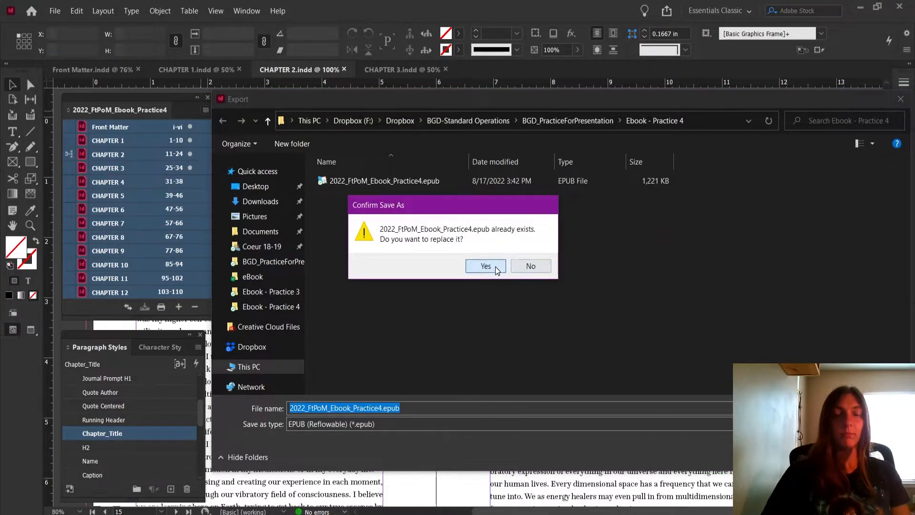
click(486, 266)
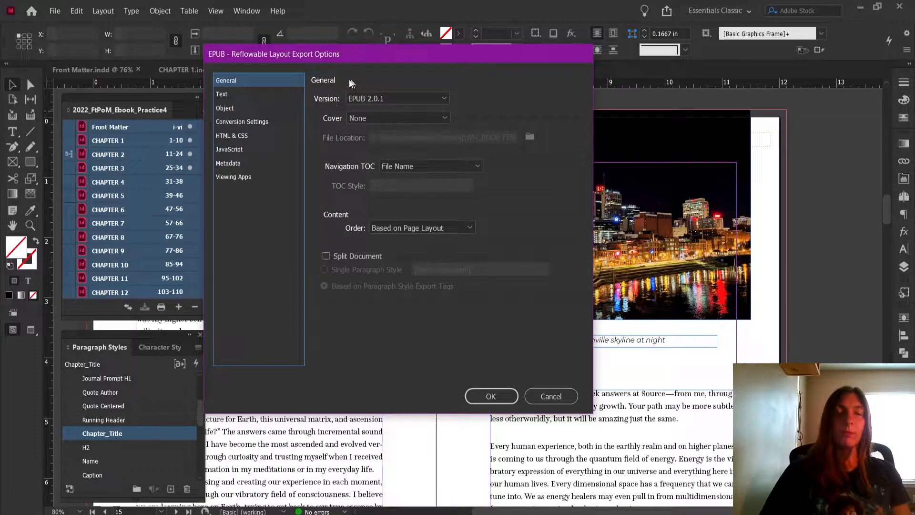
click(363, 99)
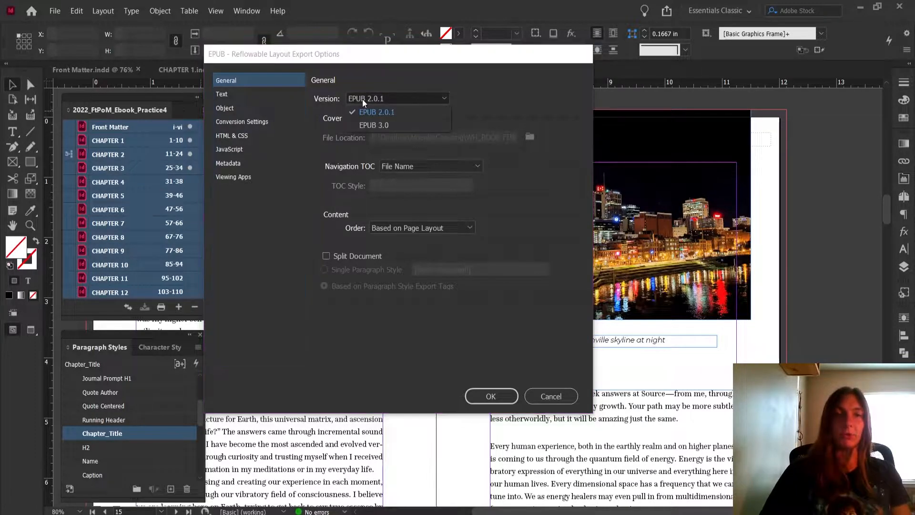
click(387, 125)
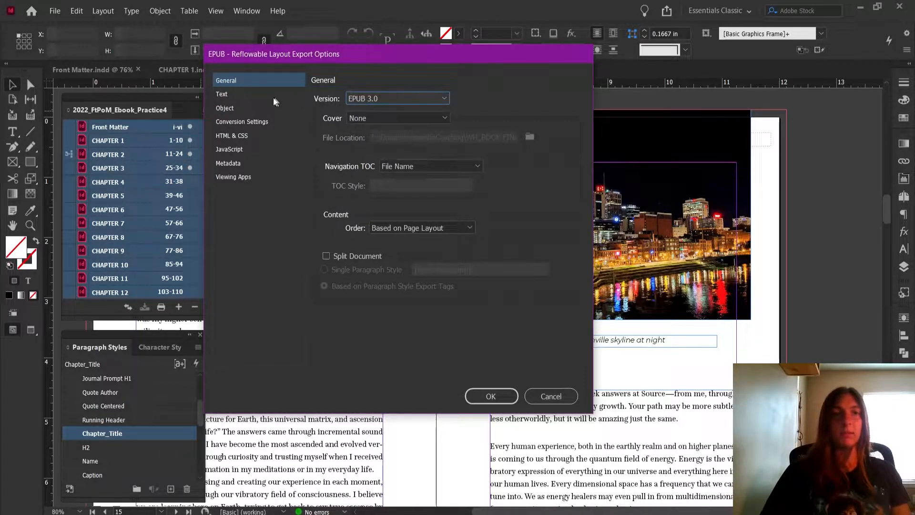
Enable Preserve Appearance from Layout for objects and set the CSS size to Relative to Text Flow, keeping the centred layout
click(230, 109)
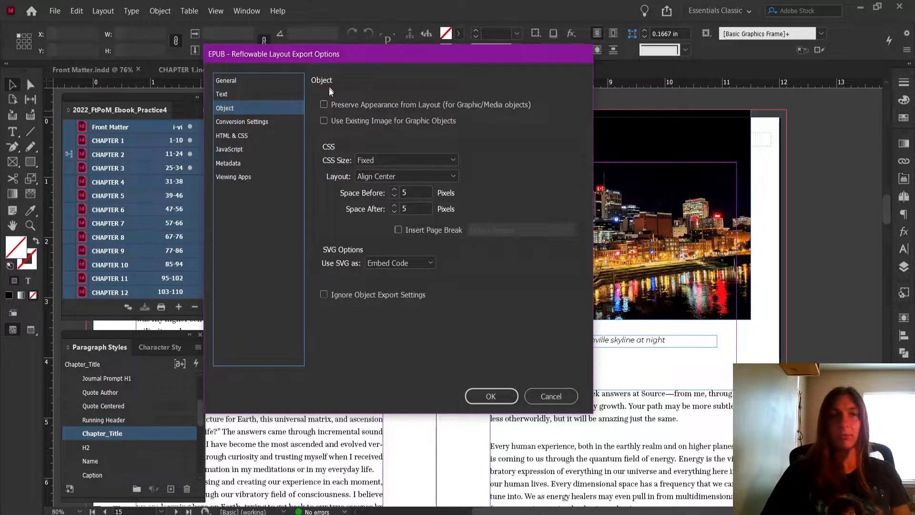
click(341, 105)
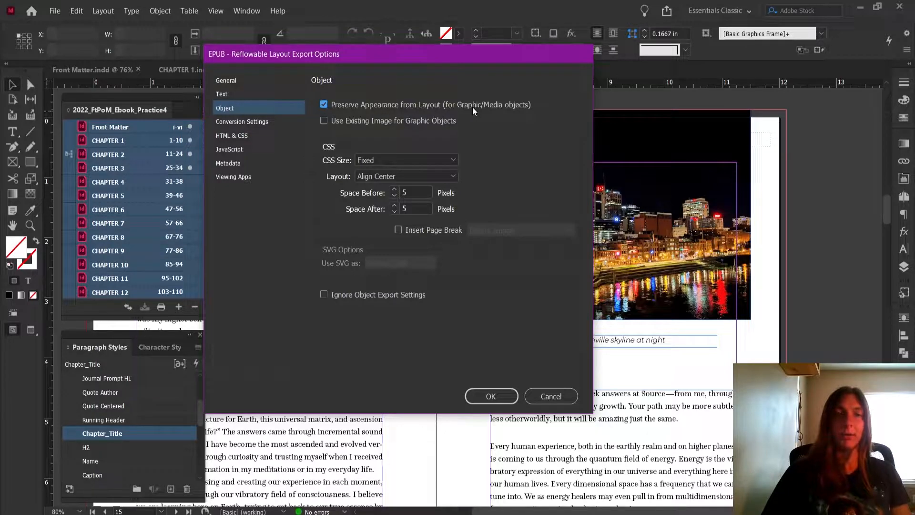
click(452, 161)
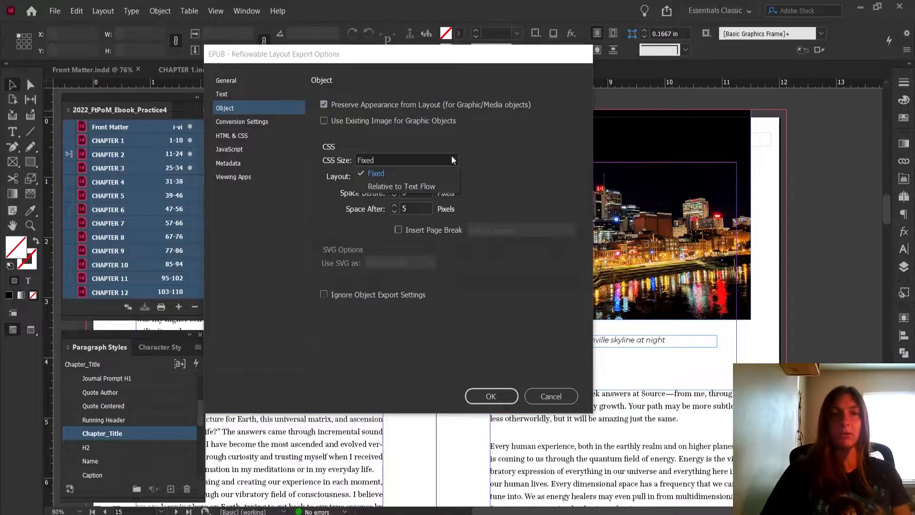
click(376, 185)
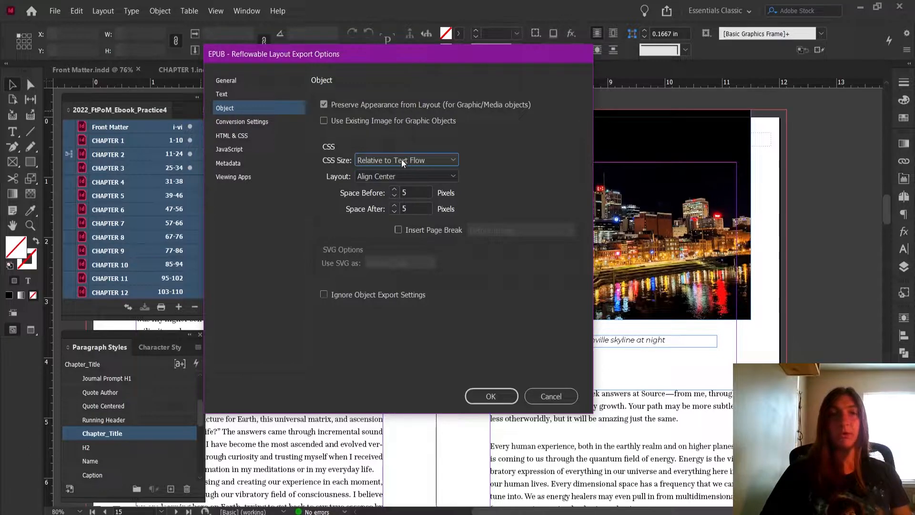
click(453, 176)
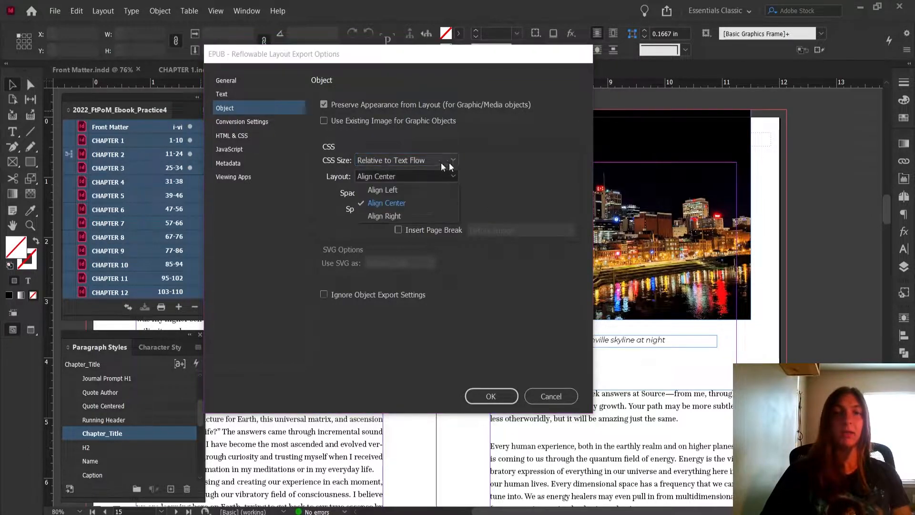
click(502, 182)
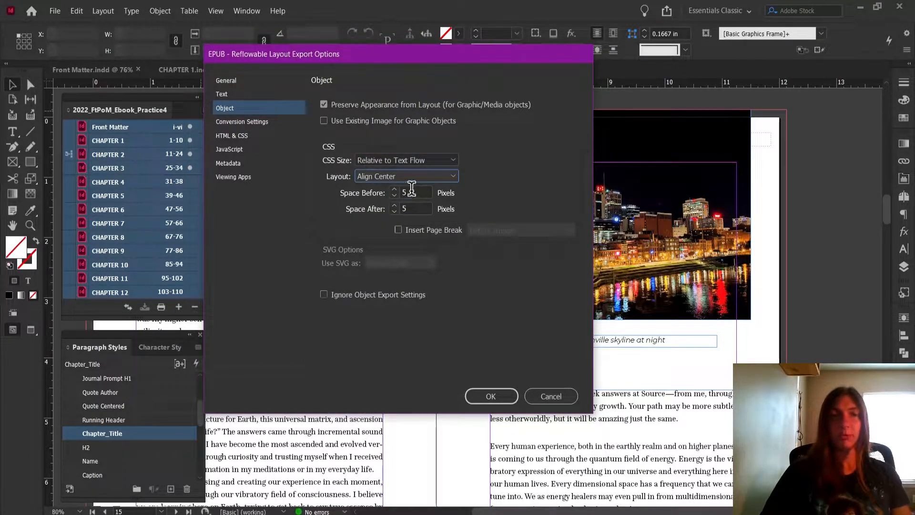
Review the conversion, HTML & CSS, JavaScript, metadata and viewing app options, and export the EPUB
click(264, 125)
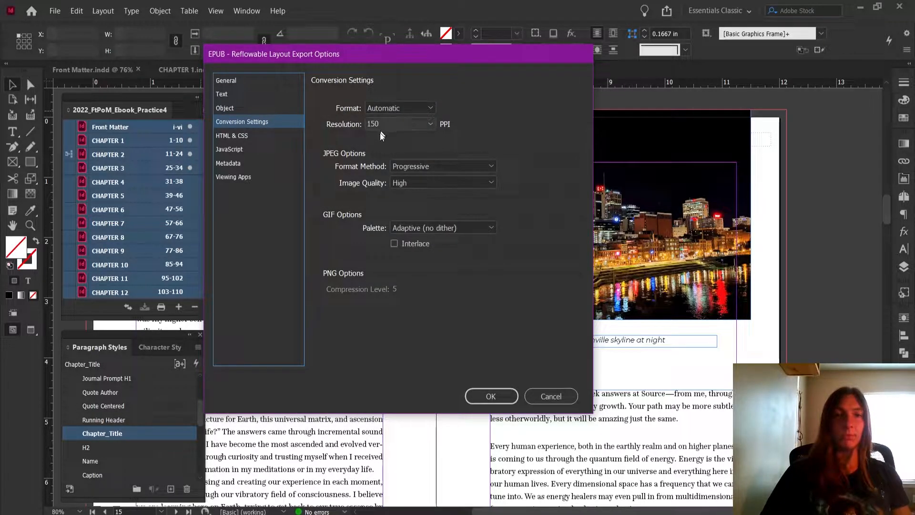
click(258, 137)
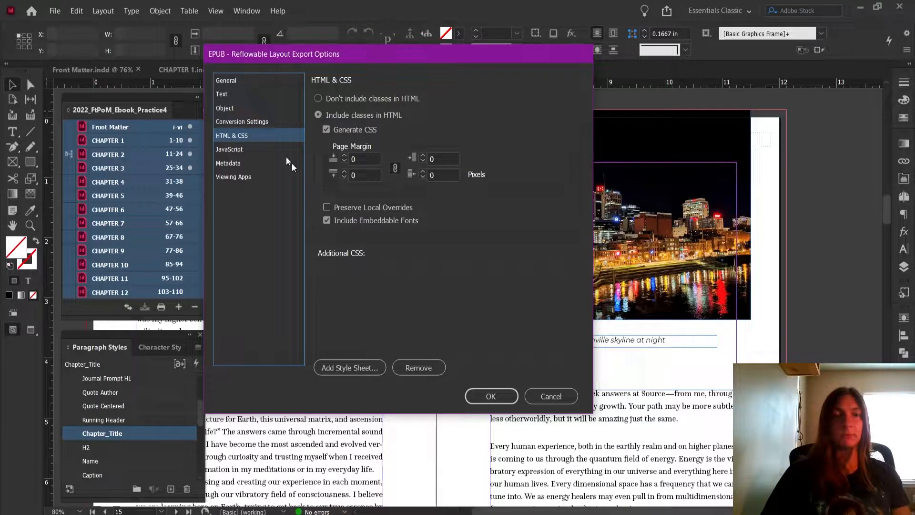
click(238, 149)
click(237, 162)
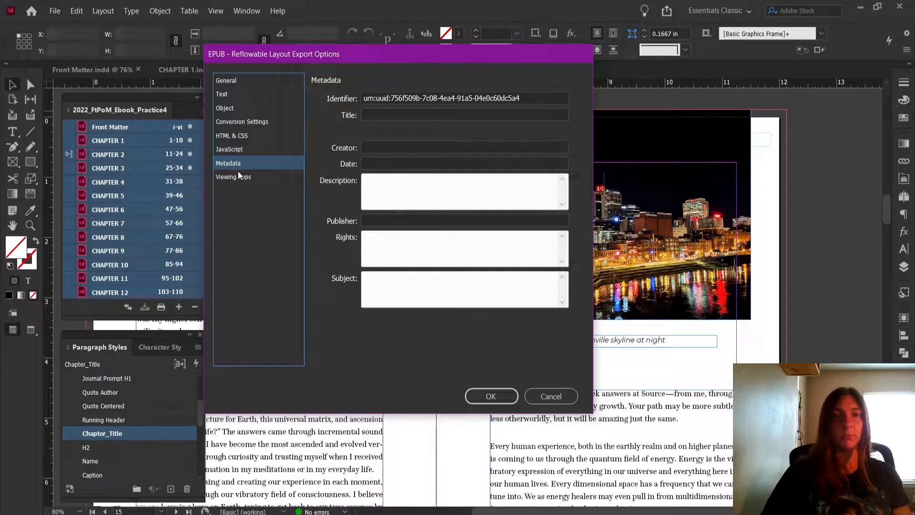
click(240, 176)
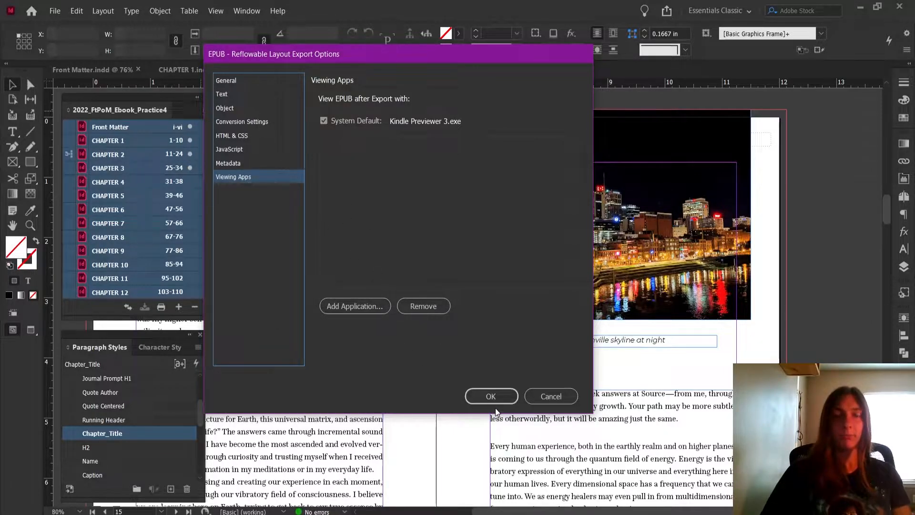
click(490, 396)
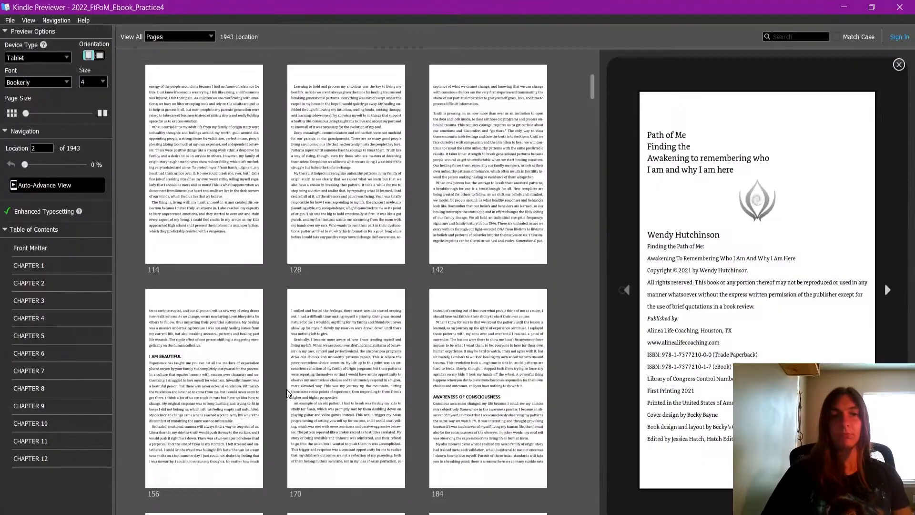
In Kindle Previewer, check the size of the Chapter 2 skyline photo and where its caption falls in the new export
click(340, 367)
scroll(350, 363, down, 3)
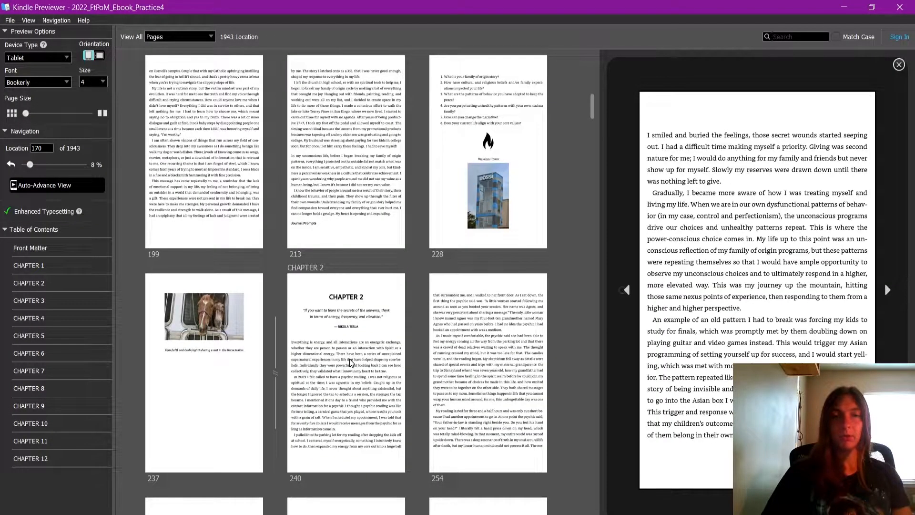
scroll(381, 329, down, 3)
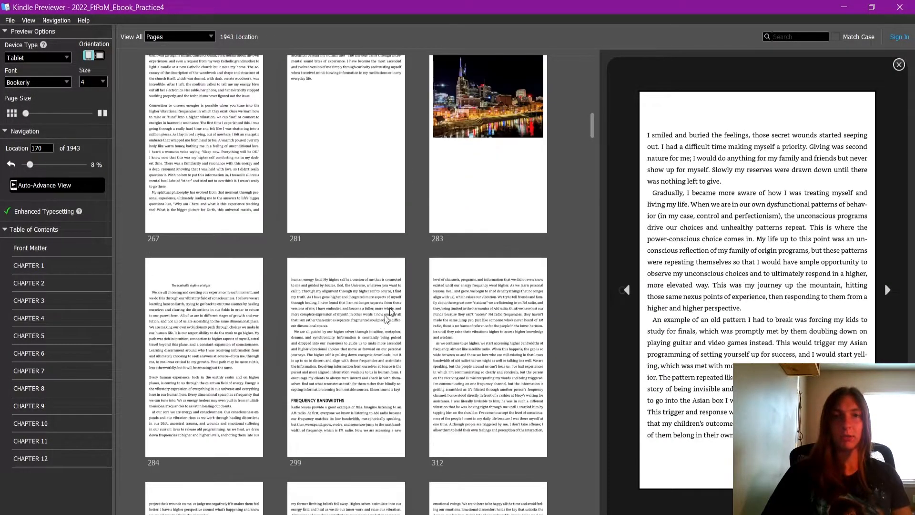
click(494, 175)
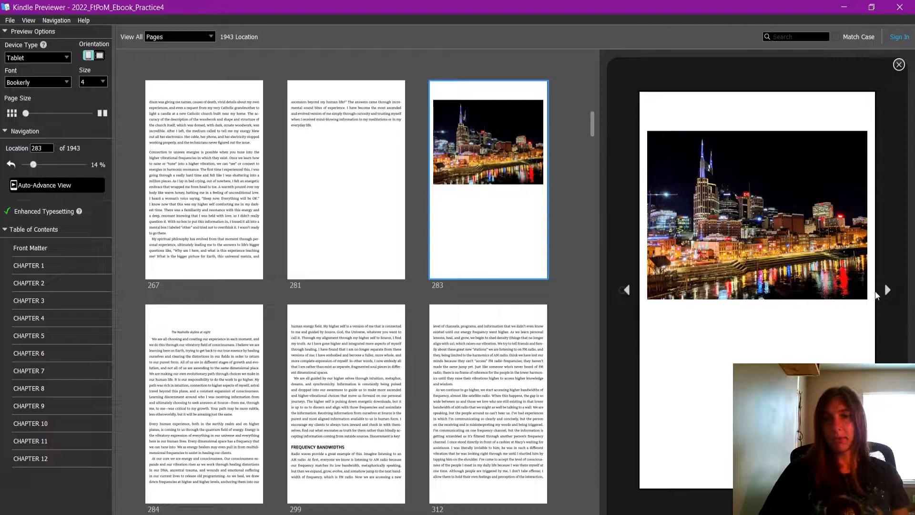
click(887, 291)
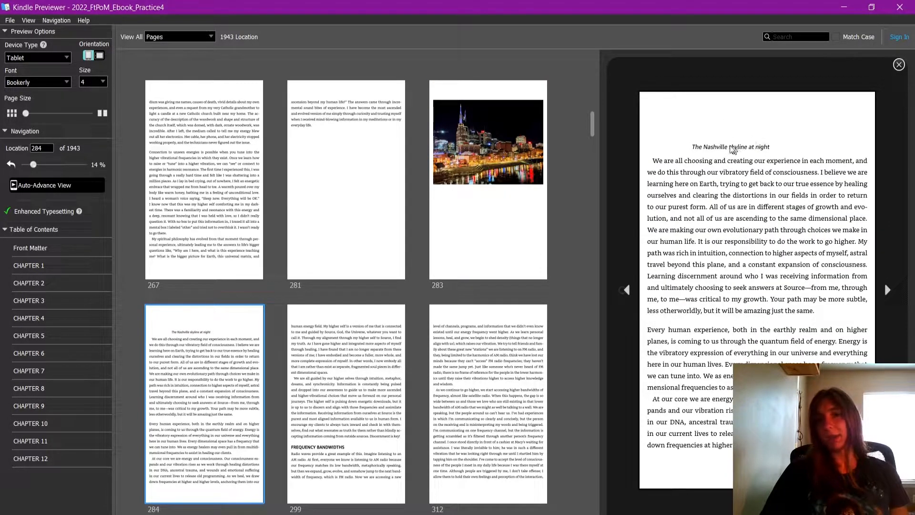
drag(695, 149, 769, 152)
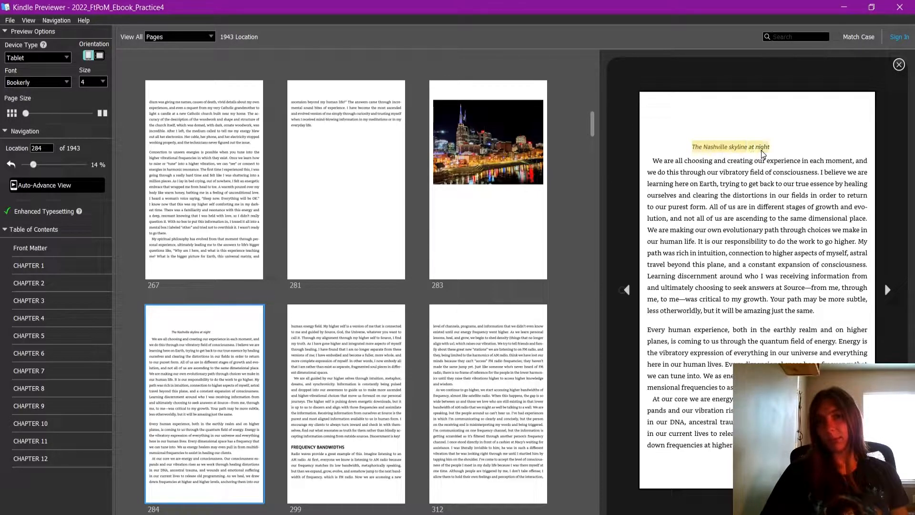
Compare the skyline caption page with the photo page and the short text page before it in the Kindle preview
drag(711, 164, 736, 238)
click(751, 166)
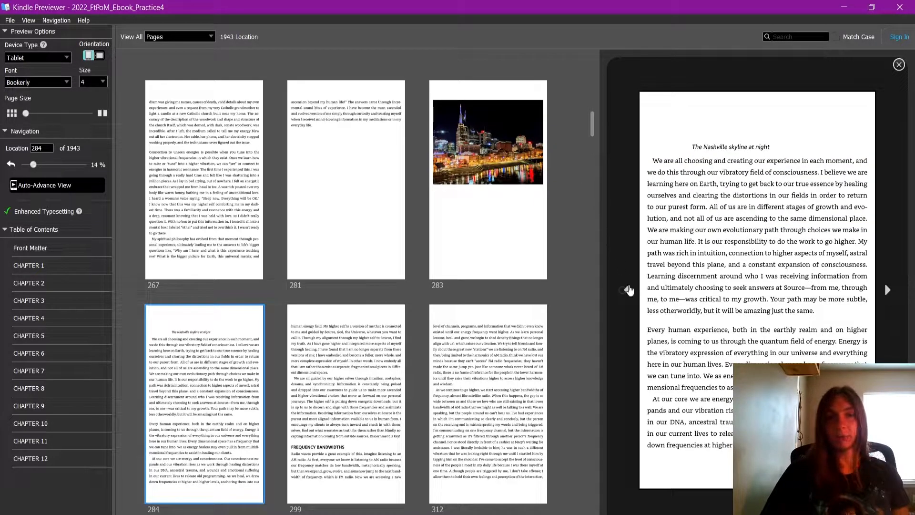
click(528, 186)
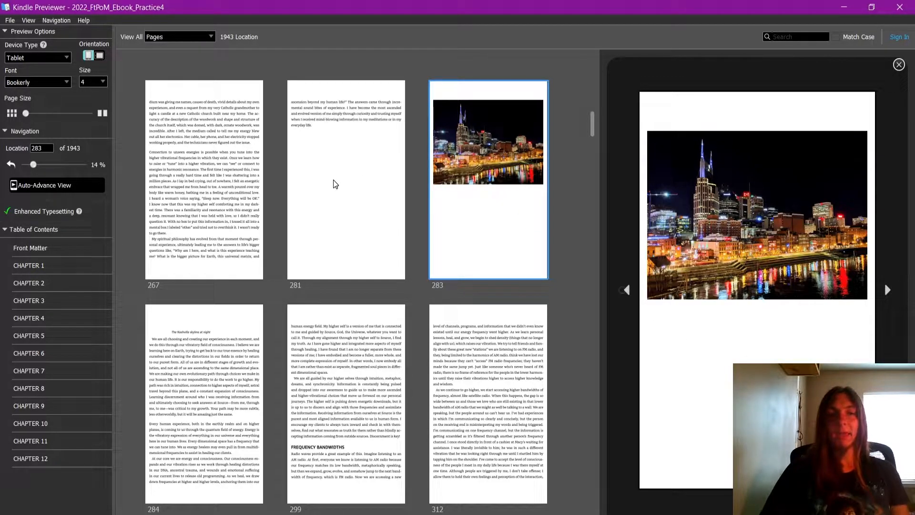
click(365, 125)
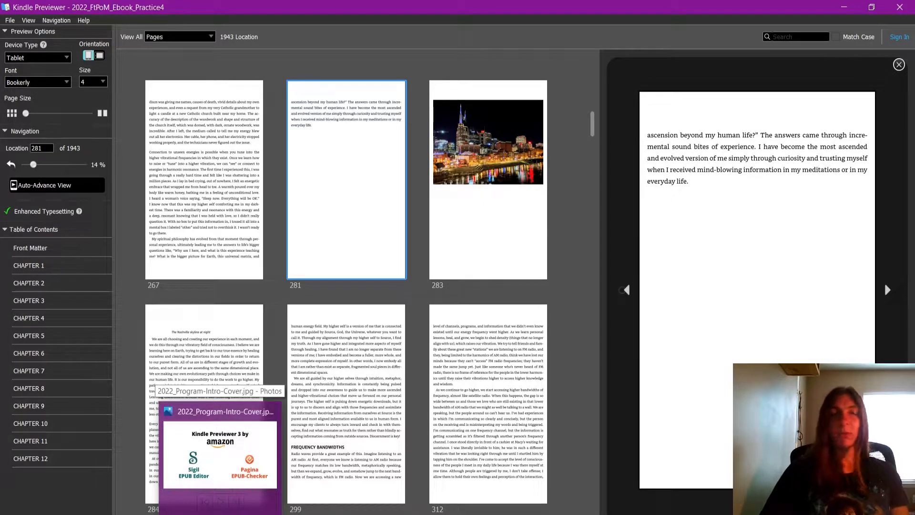
Switch to InDesign and inspect the text wrap of the bearded dragon photo and caption group in Chapter 2
click(191, 514)
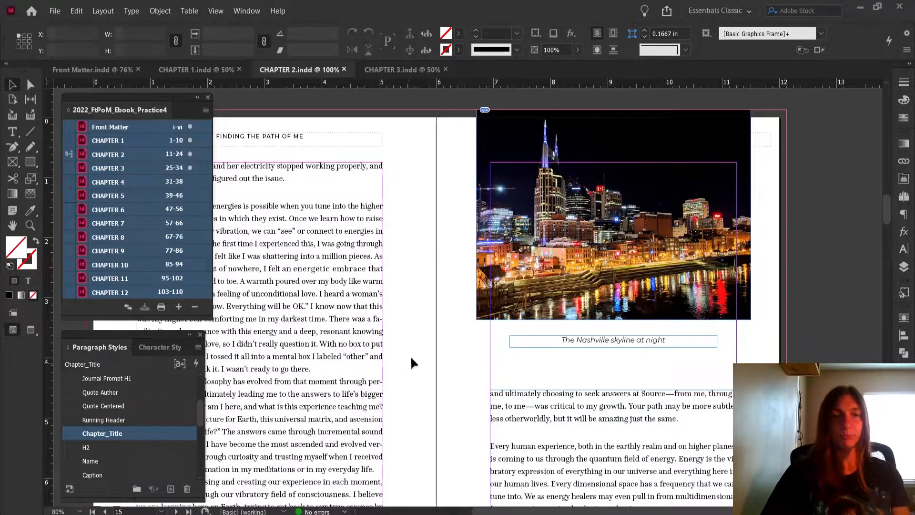
scroll(572, 334, down, 6)
scroll(571, 337, down, 2)
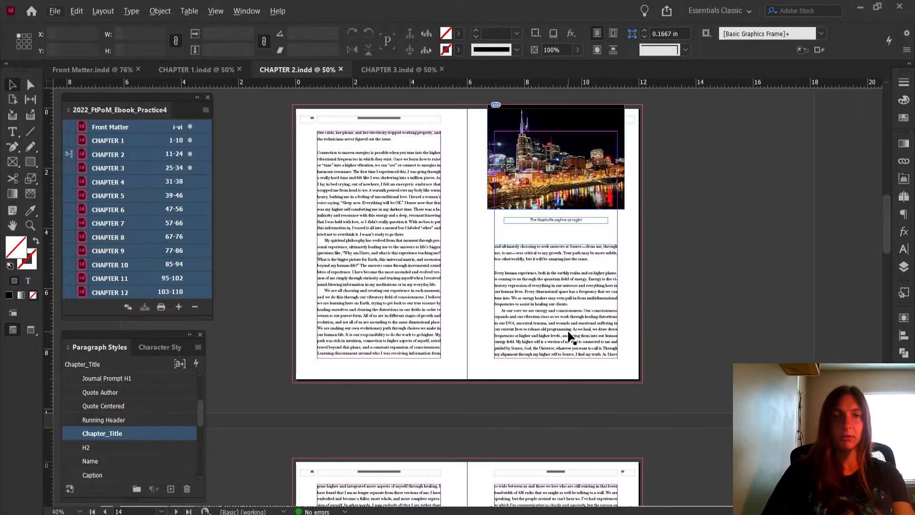
scroll(568, 336, down, 12)
scroll(537, 339, down, 6)
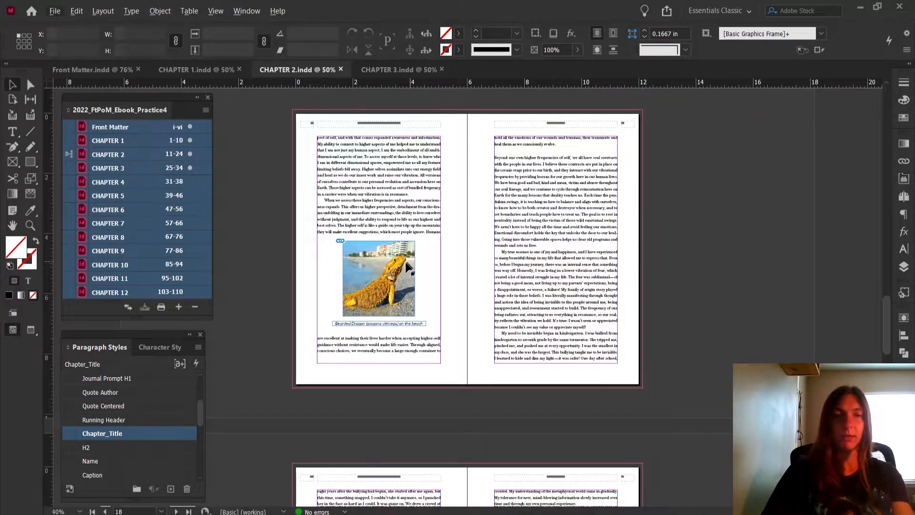
scroll(398, 280, up, 4)
scroll(580, 265, up, 1)
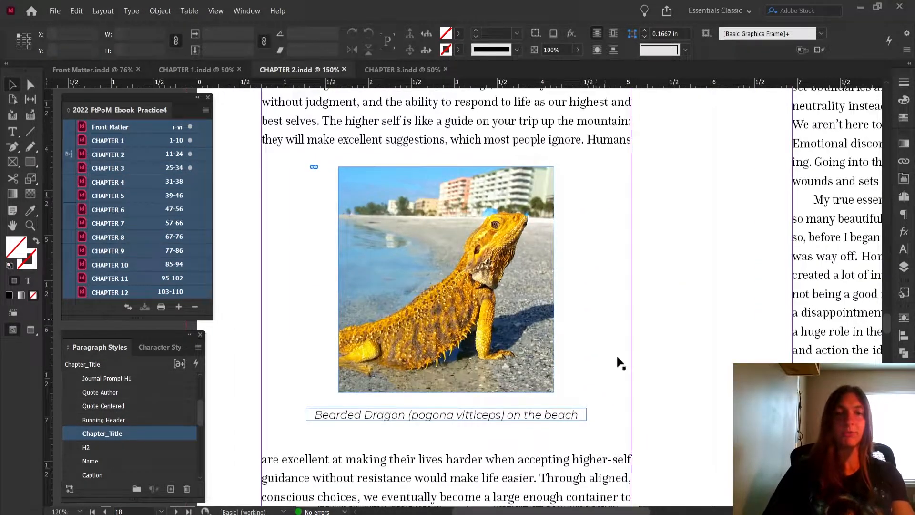
scroll(591, 327, down, 1)
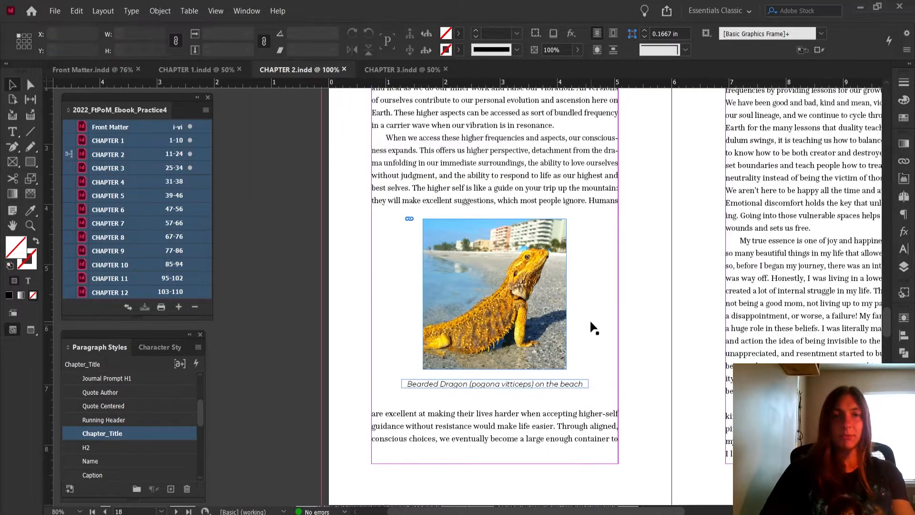
scroll(591, 327, down, 1)
click(545, 321)
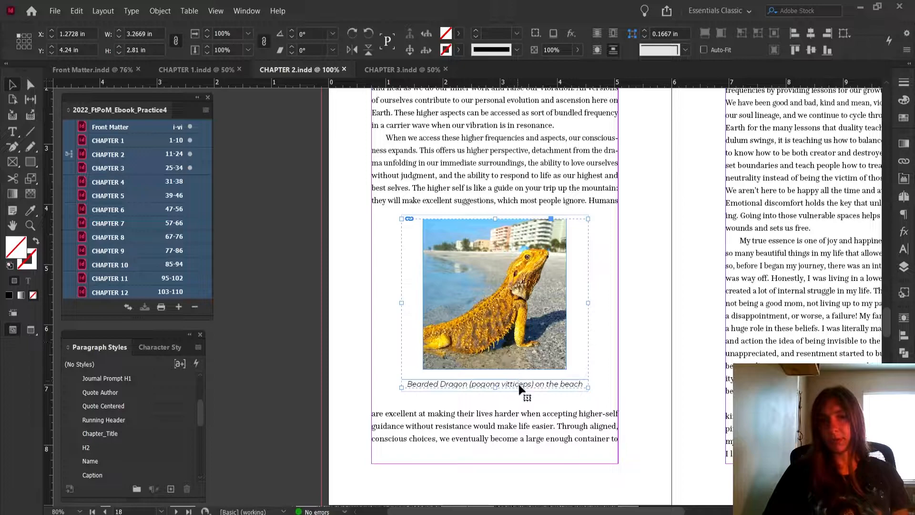
click(904, 319)
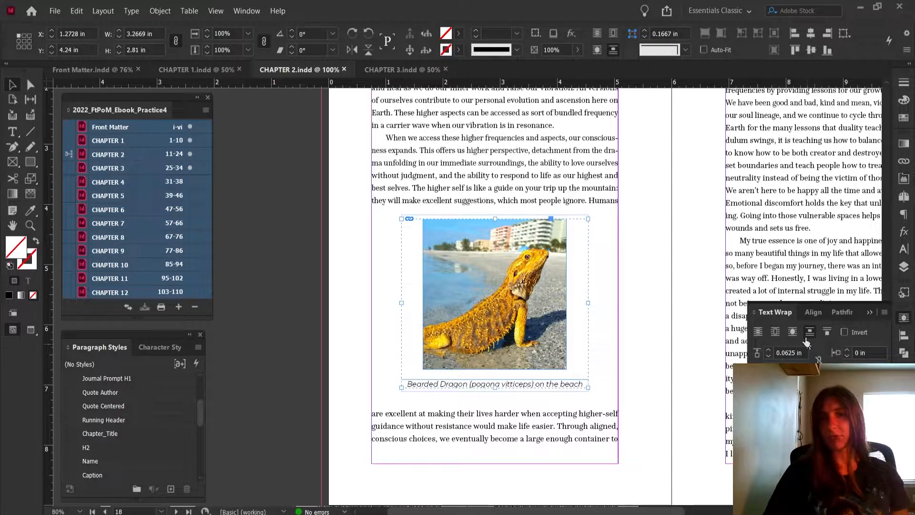
click(286, 241)
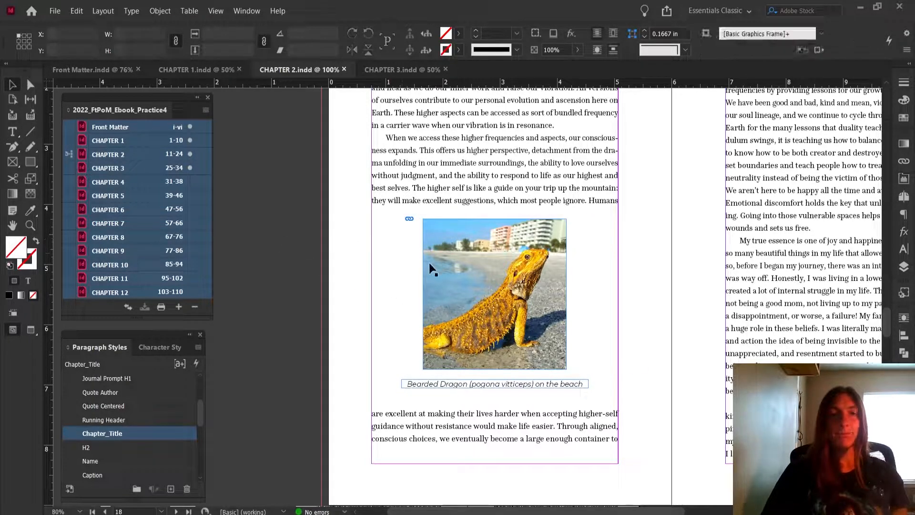
Move the bearded dragon photo and caption group off the page onto the pasteboard
drag(489, 261, 260, 241)
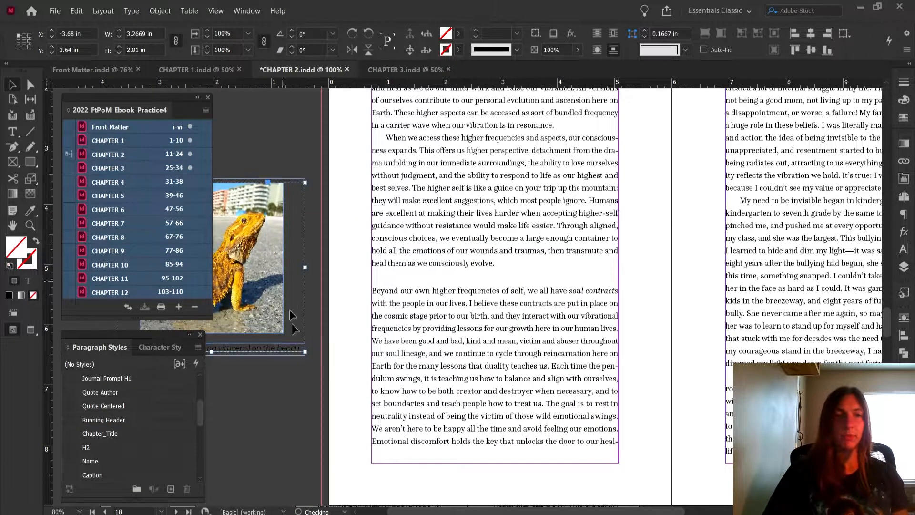
click(297, 382)
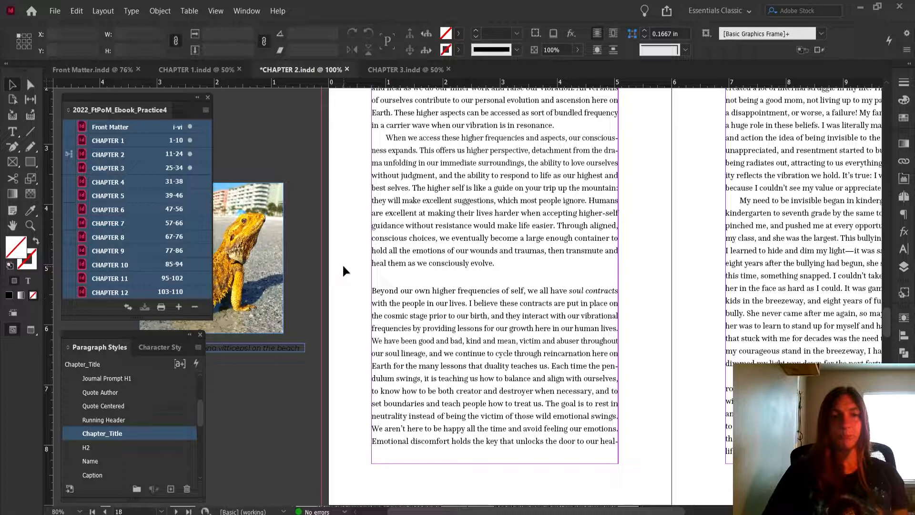
Anchor the bearded dragon group after "heal them as we consciously evolve." and try moving it over the page text
click(283, 251)
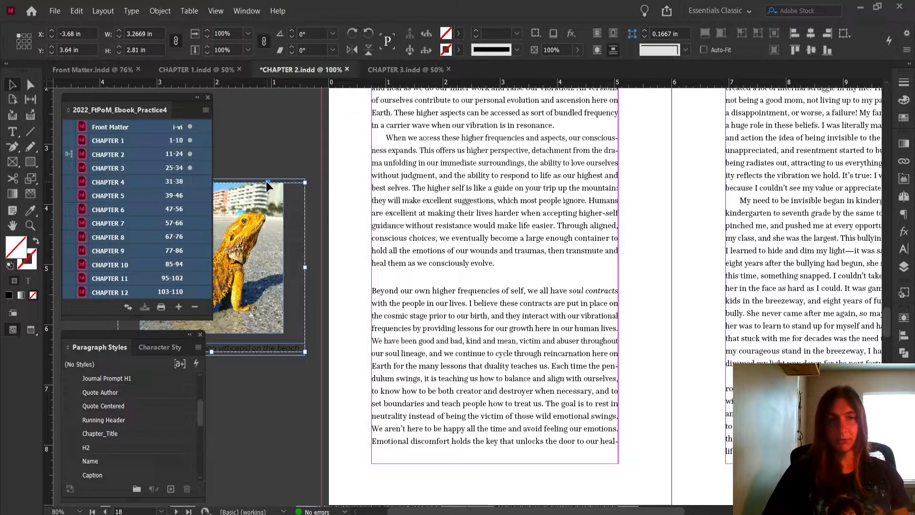
drag(528, 256, 527, 262)
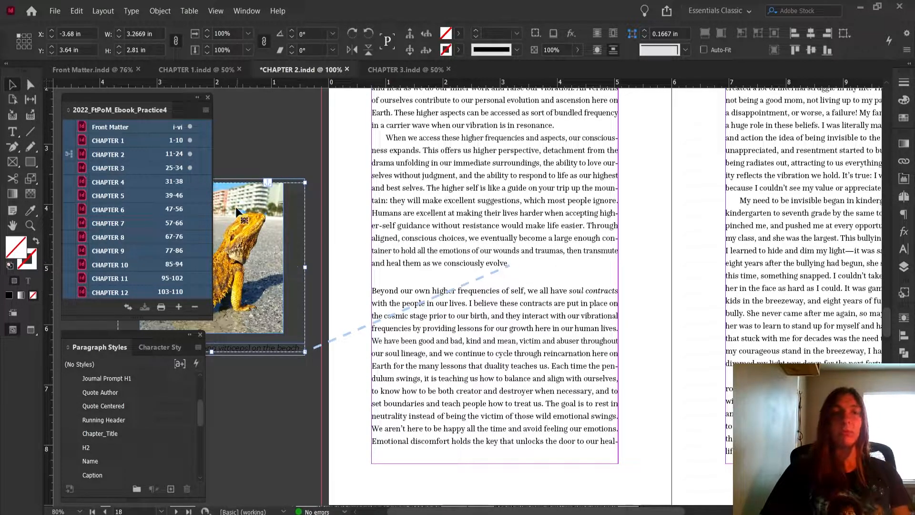
drag(237, 216, 668, 263)
drag(654, 294, 556, 178)
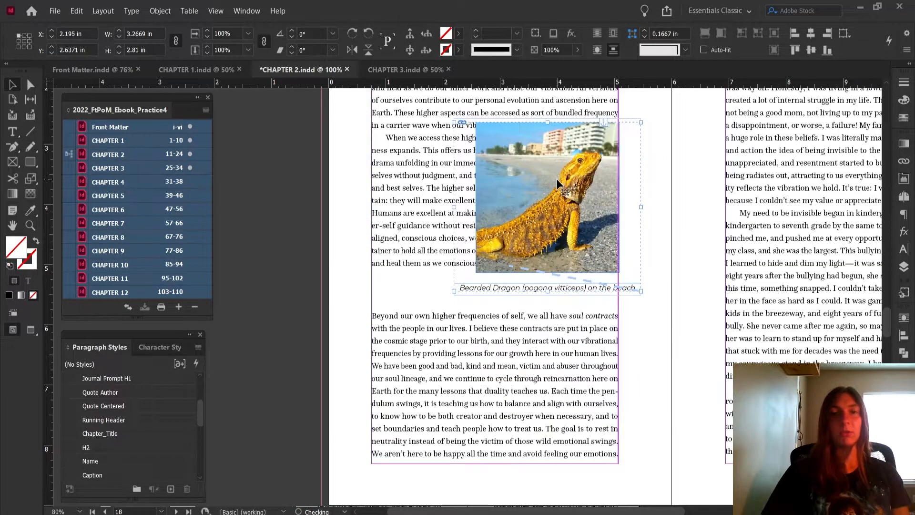
Undo the group's move onto the page and release its anchor from the text
key(ctrl+z)
key(ctrl+z)
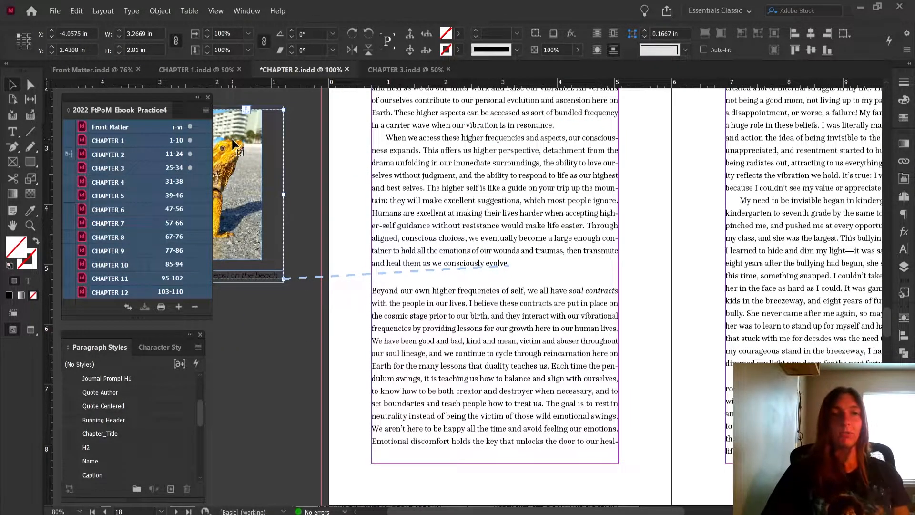
drag(227, 144, 245, 165)
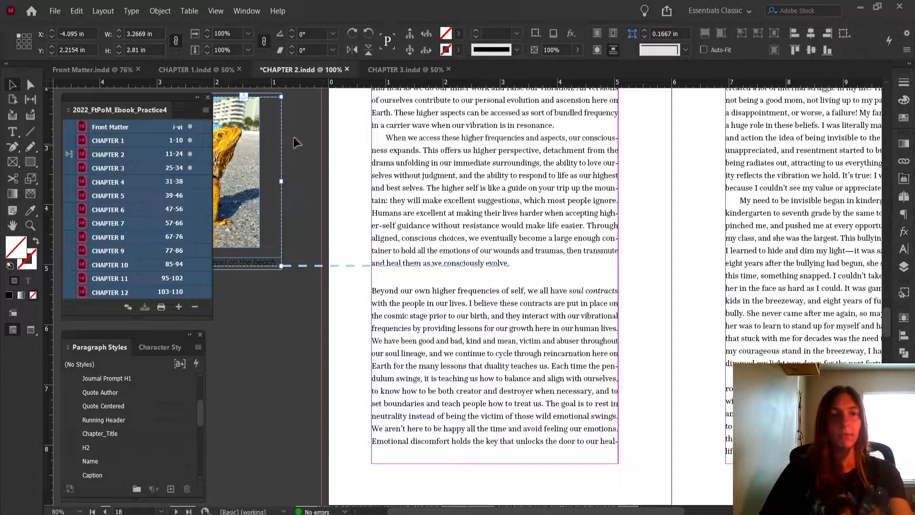
right_click(243, 96)
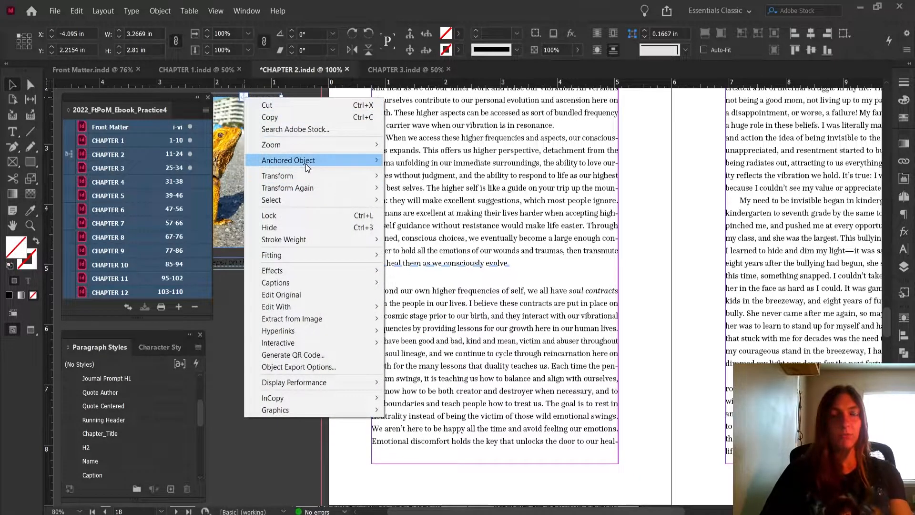
click(416, 168)
click(283, 284)
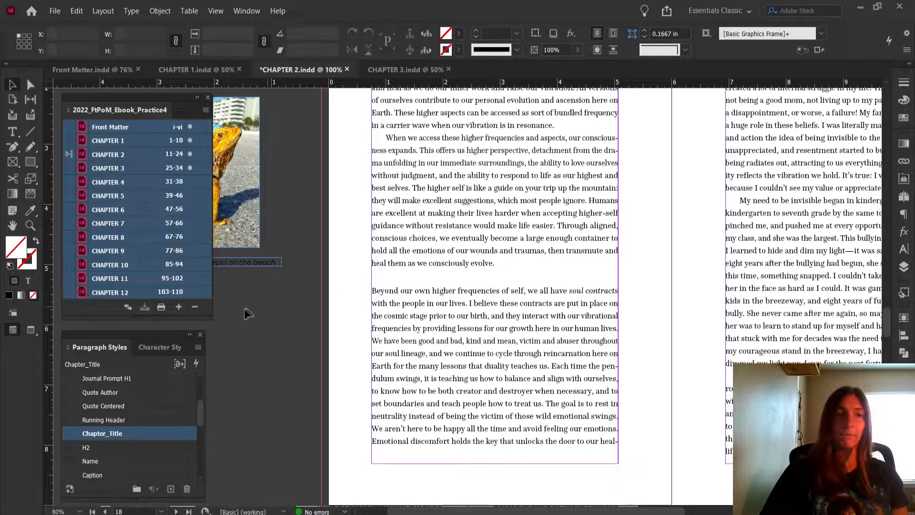
Create a paragraph style named Inline Image, based on [No Paragraph Style]
mouse_move(118, 336)
mouse_down()
mouse_move(122, 328)
mouse_move(120, 337)
mouse_up()
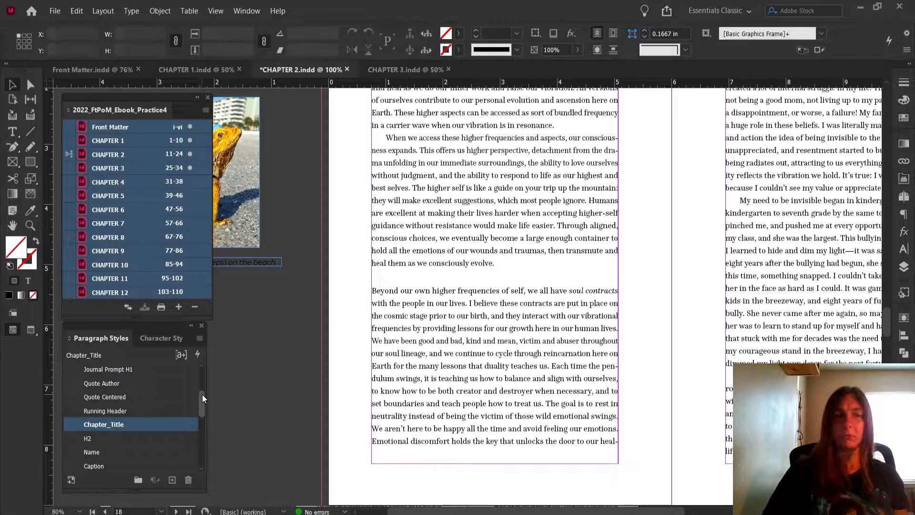
drag(202, 394, 205, 413)
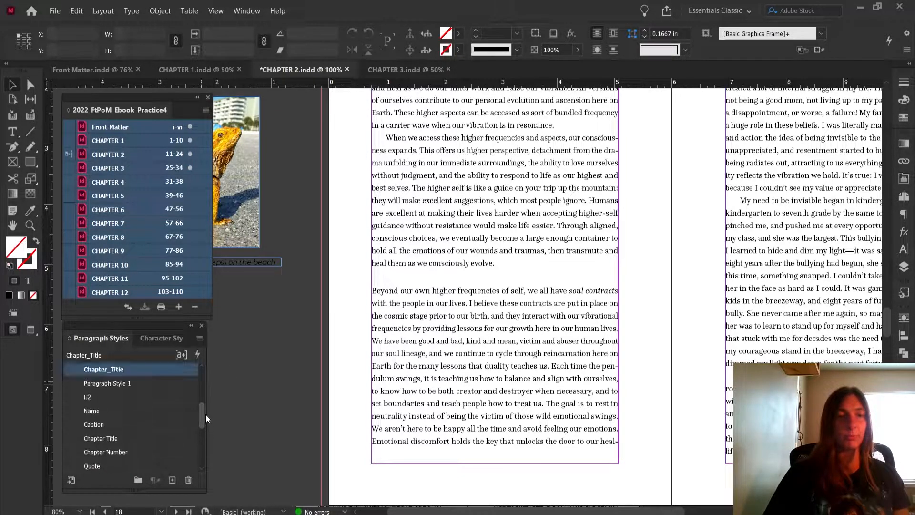
double_click(119, 383)
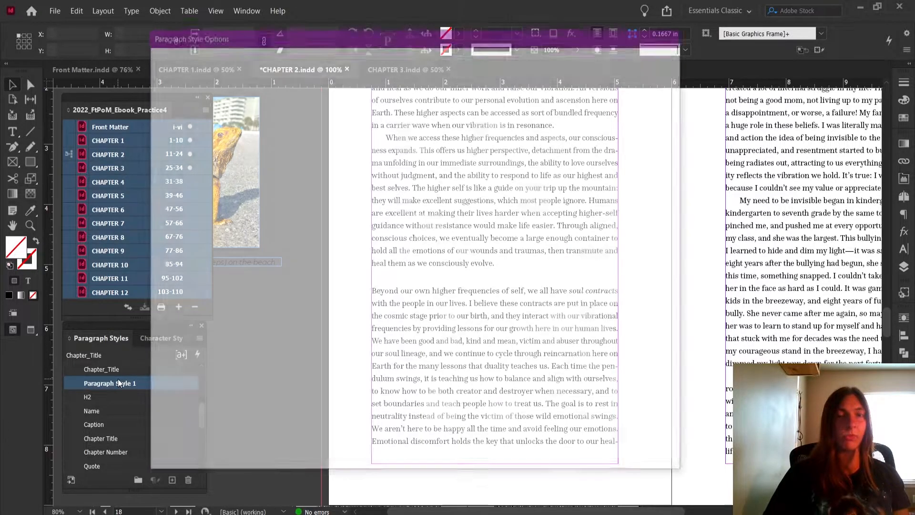
text(Inline Image)
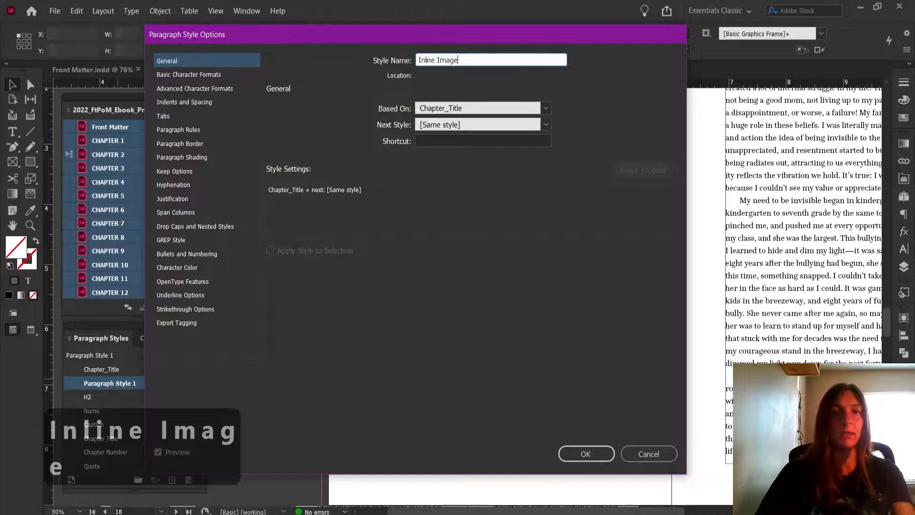
click(550, 108)
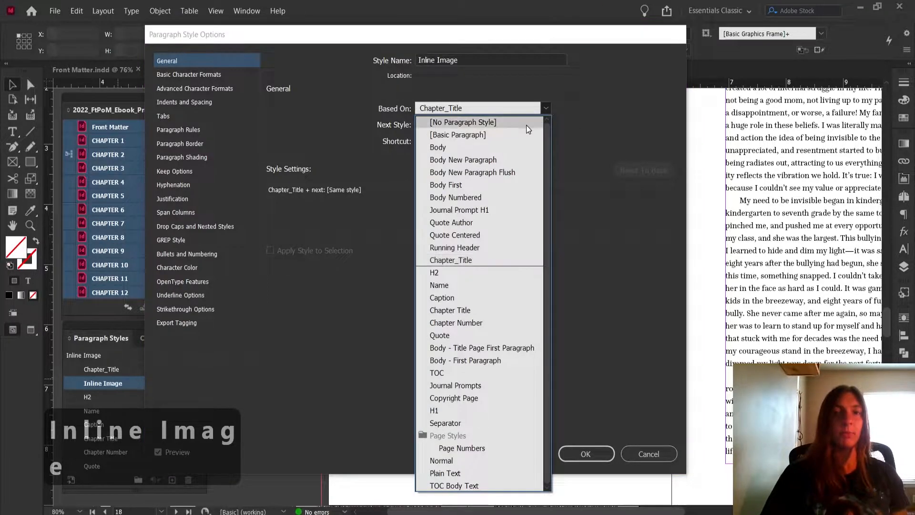
click(526, 125)
Set the Inline Image style's tracking to 0
click(230, 75)
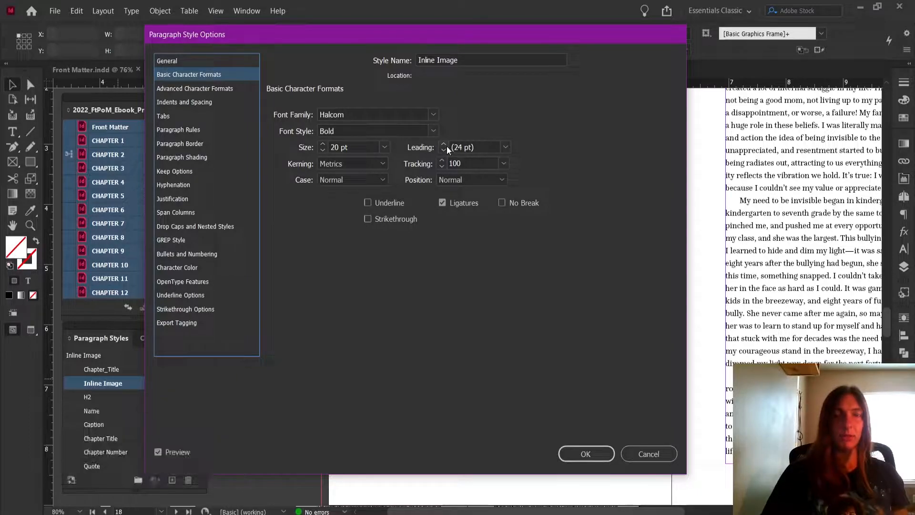
double_click(498, 164)
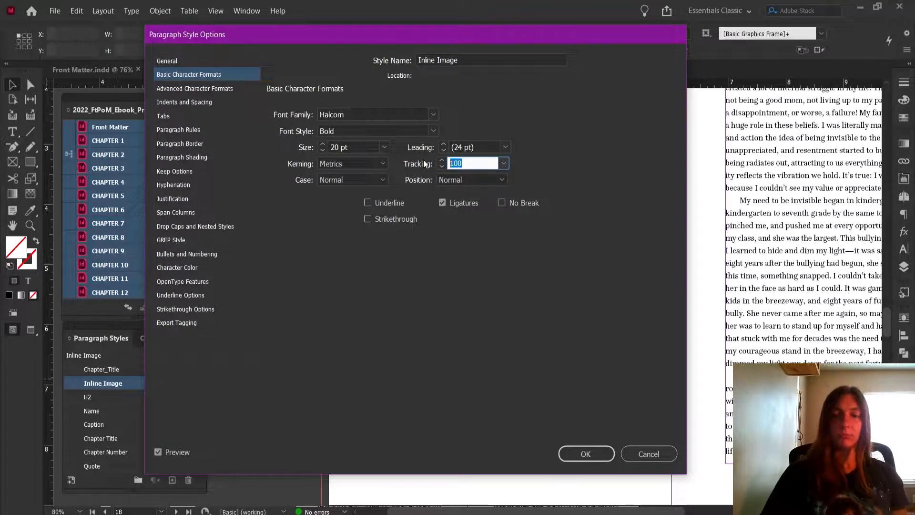
text(0)
click(218, 88)
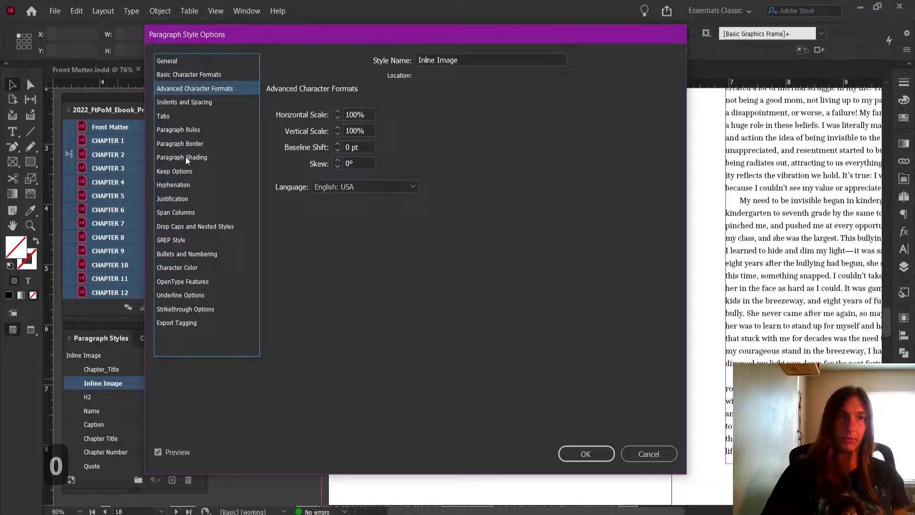
Set both the space after and the space before of the Inline Image style to 0.125 in
click(194, 102)
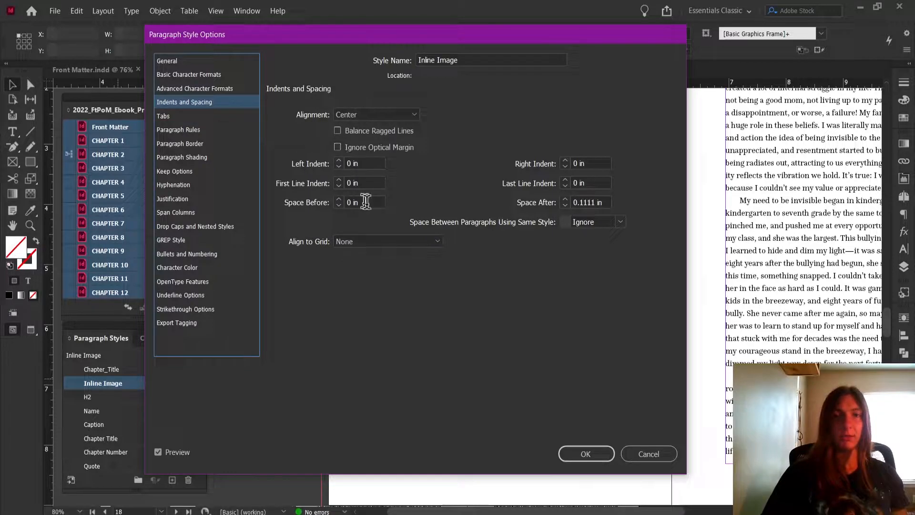
click(609, 202)
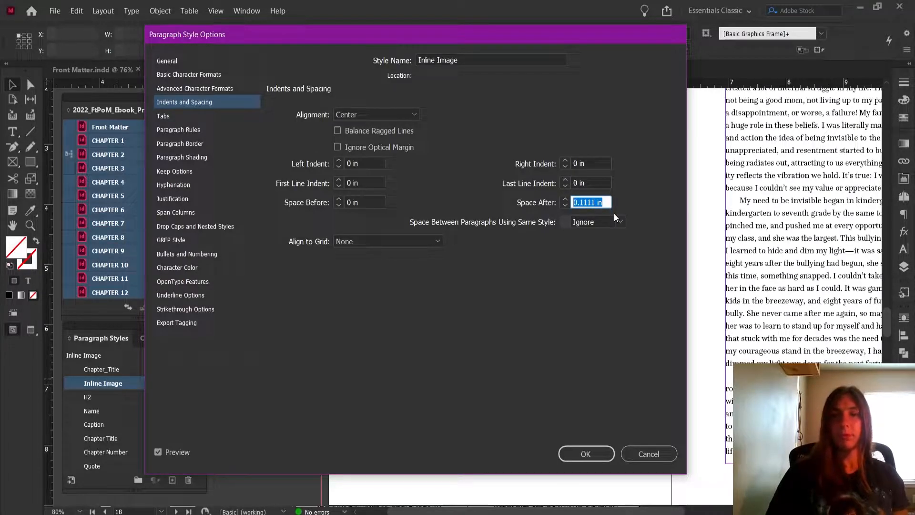
text(.125)
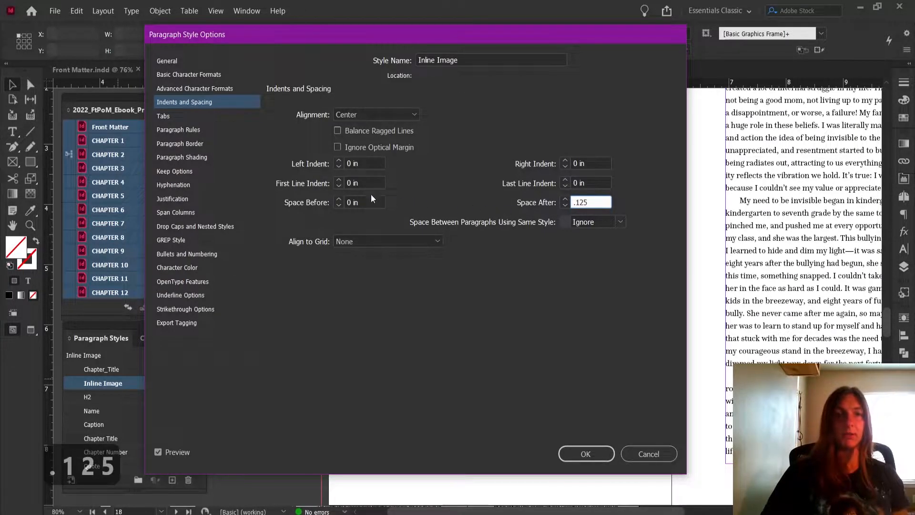
click(363, 202)
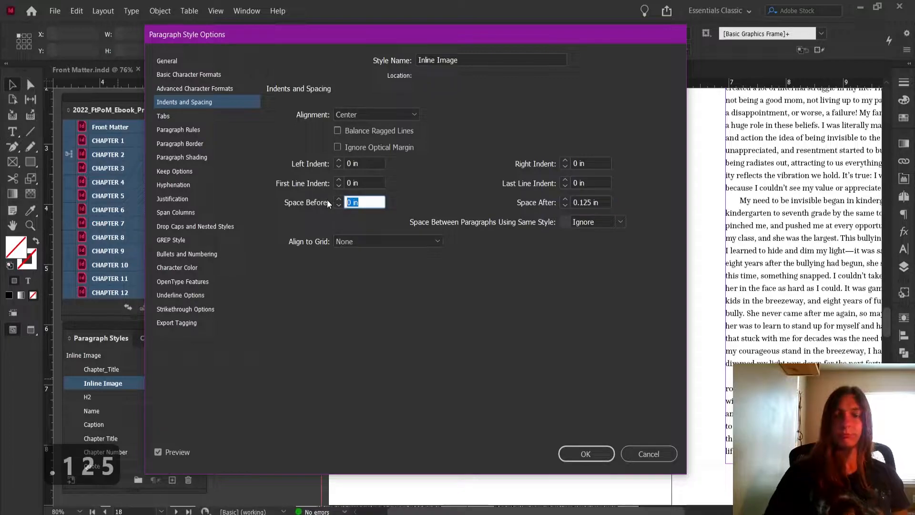
text(.125)
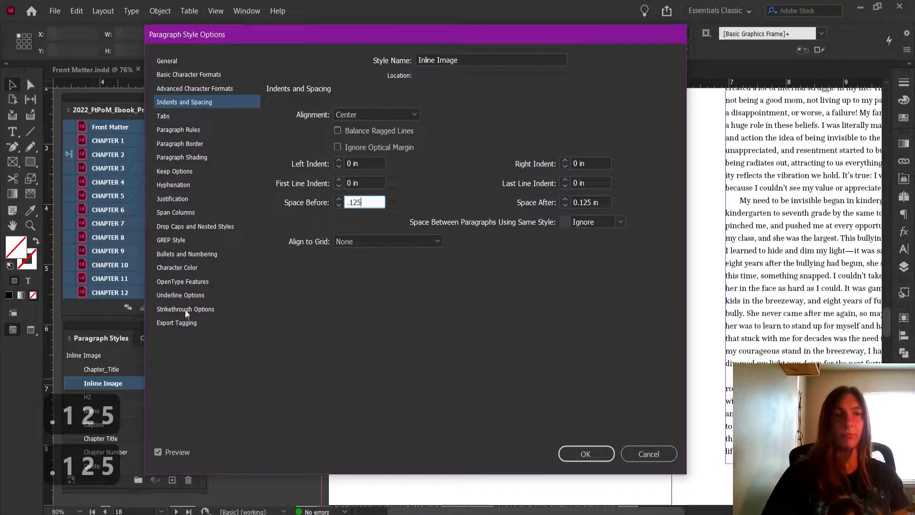
Turn off the paragraph rules above and below in the Inline Image style
click(176, 241)
click(185, 266)
click(201, 130)
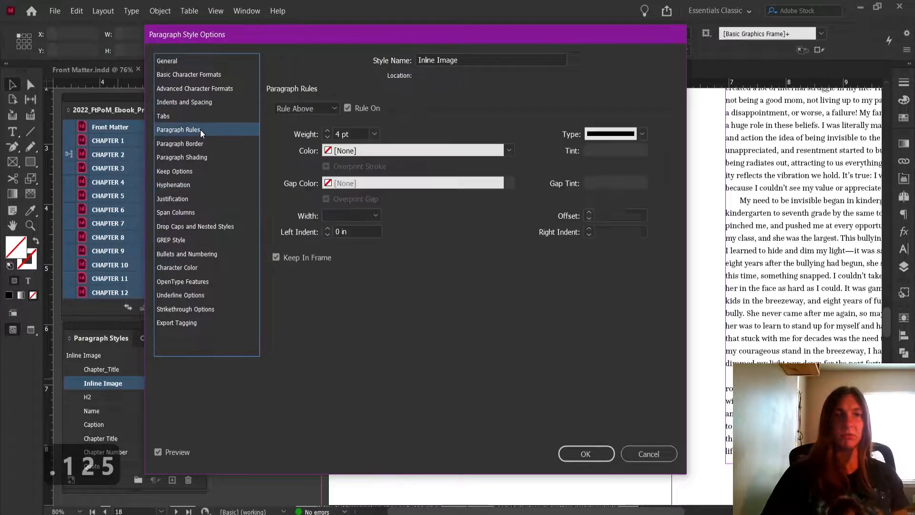
click(205, 89)
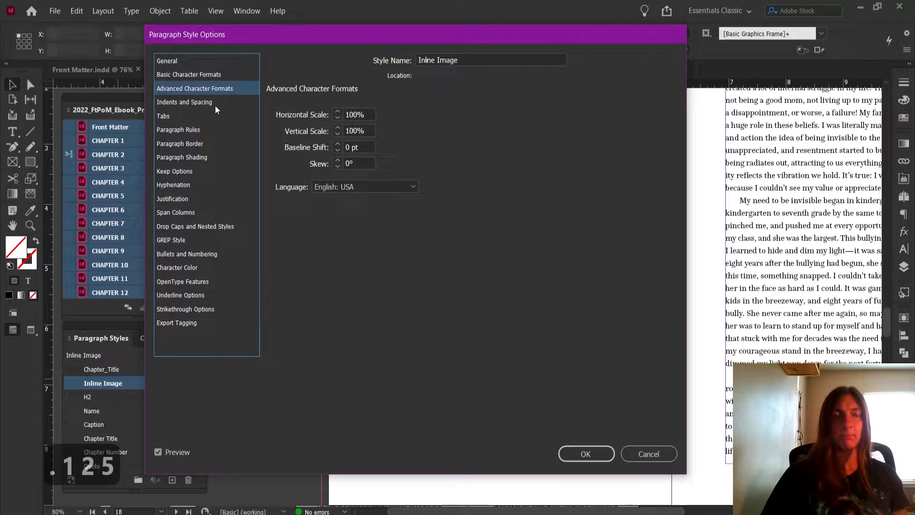
click(188, 129)
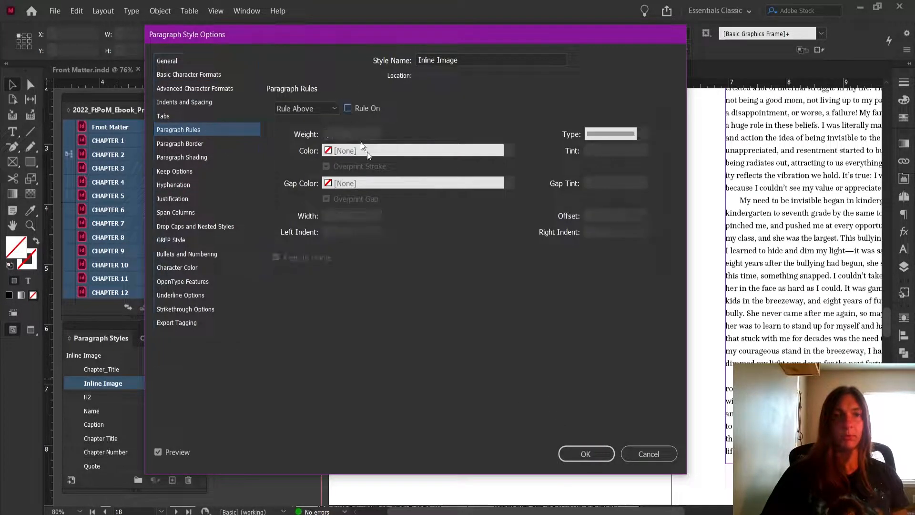
click(327, 113)
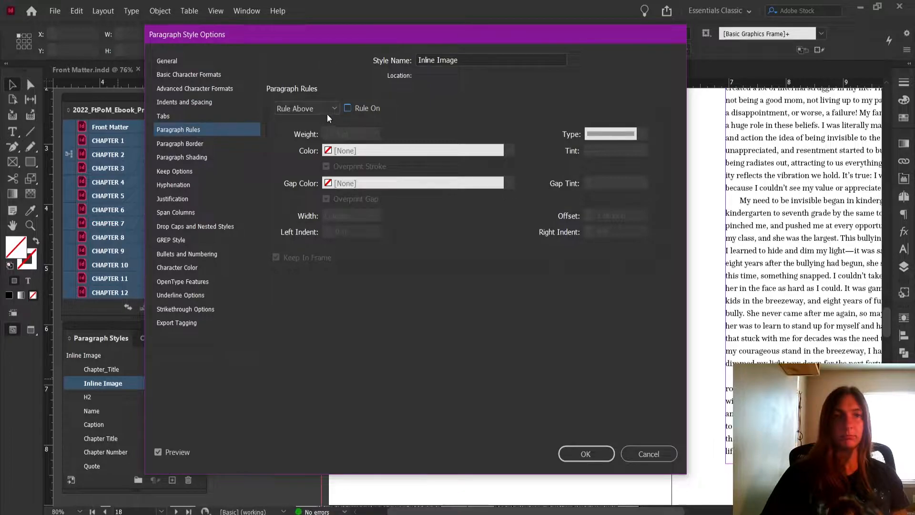
click(315, 134)
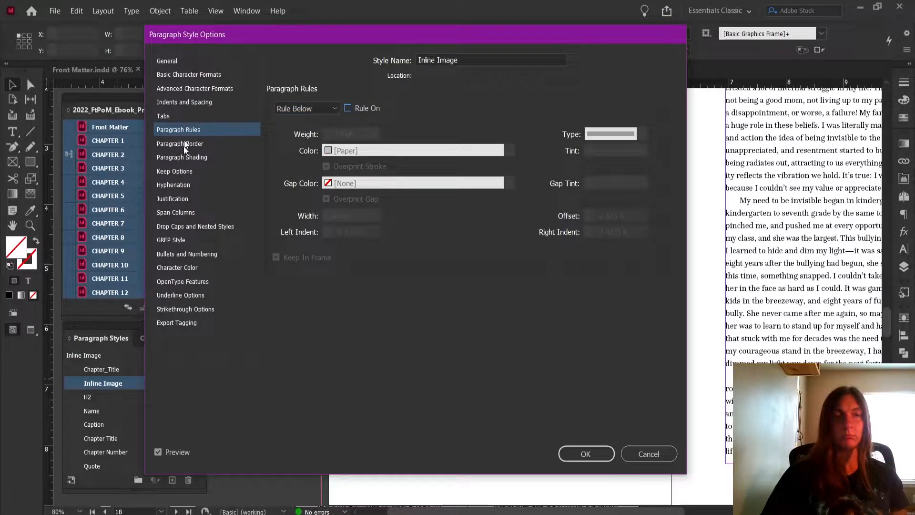
Set the Inline Image style's Start Paragraph option to Anywhere, review its other settings and save the style
click(180, 172)
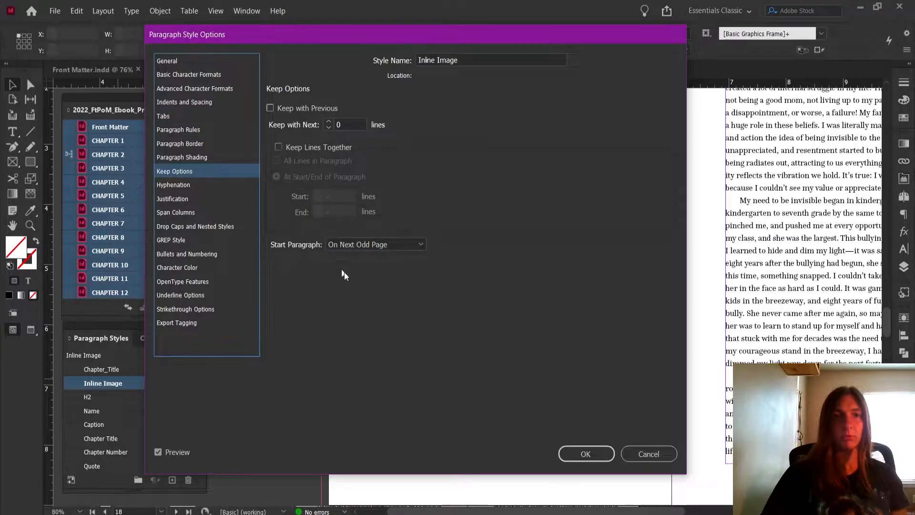
click(351, 248)
click(352, 253)
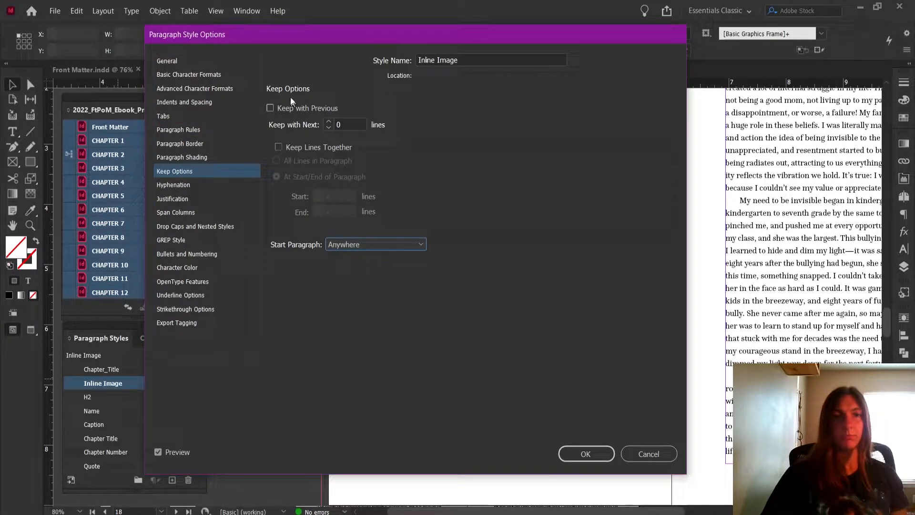
click(190, 64)
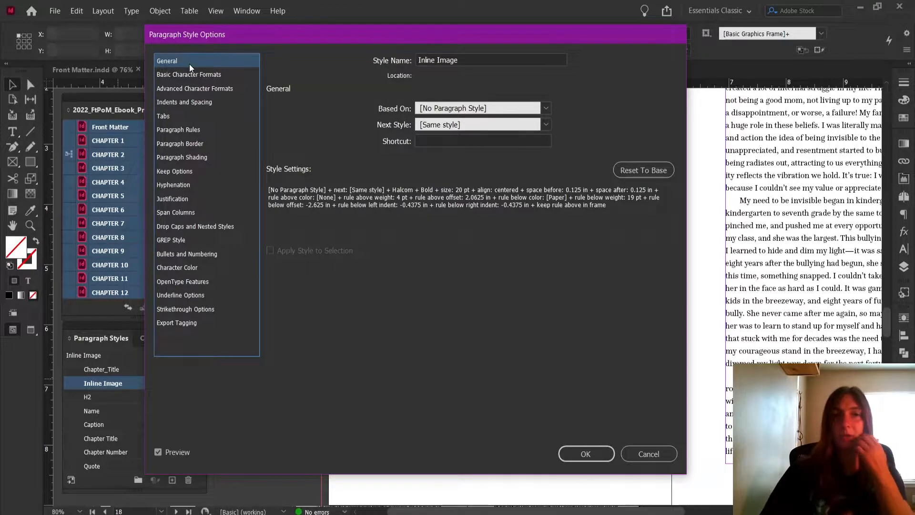
click(221, 75)
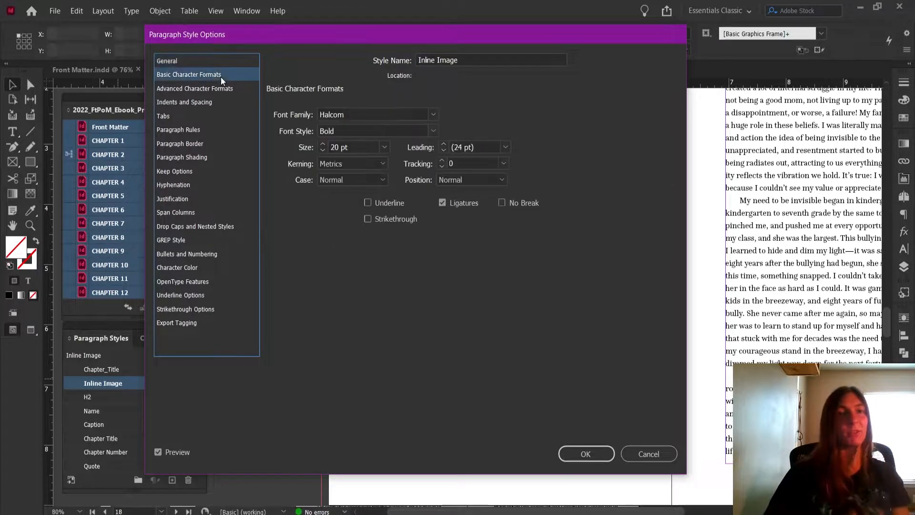
click(216, 89)
click(196, 101)
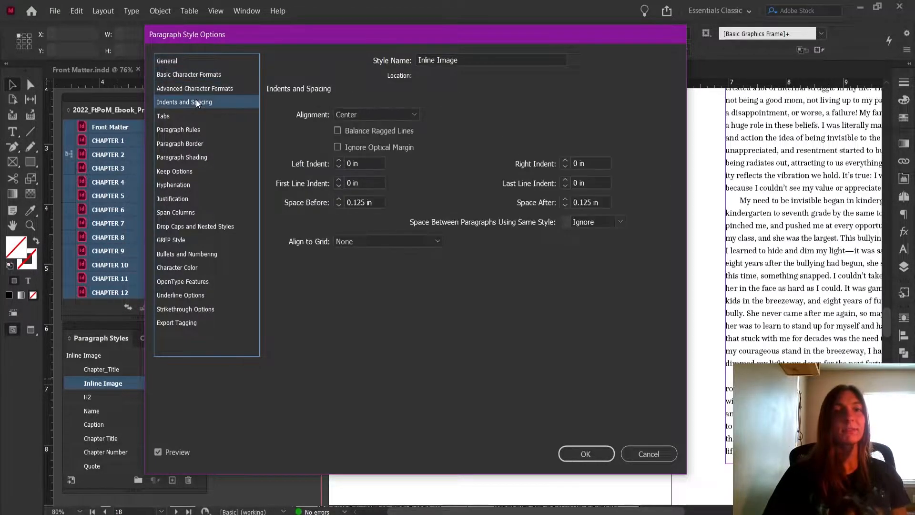
click(196, 115)
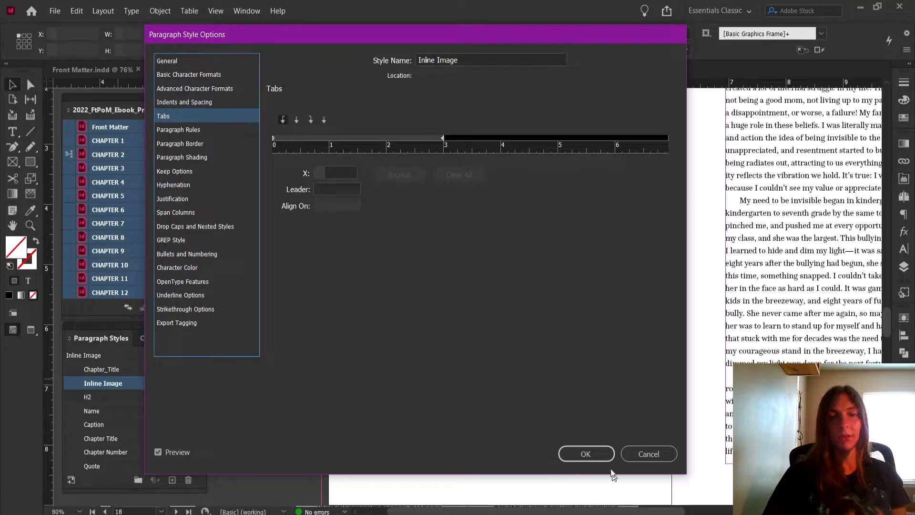
click(591, 454)
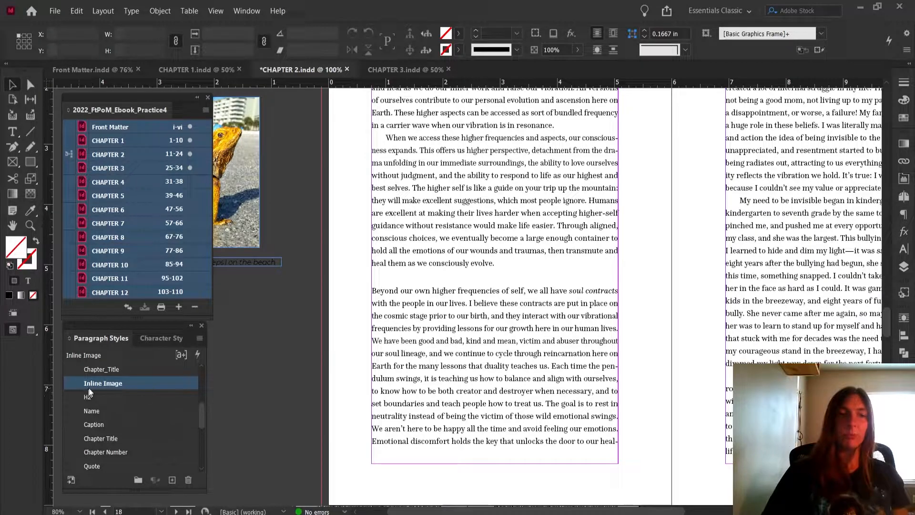
Insert an empty paragraph after "heal them as we consciously evolve." and apply the Inline Image style to it
click(491, 271)
double_click(493, 272)
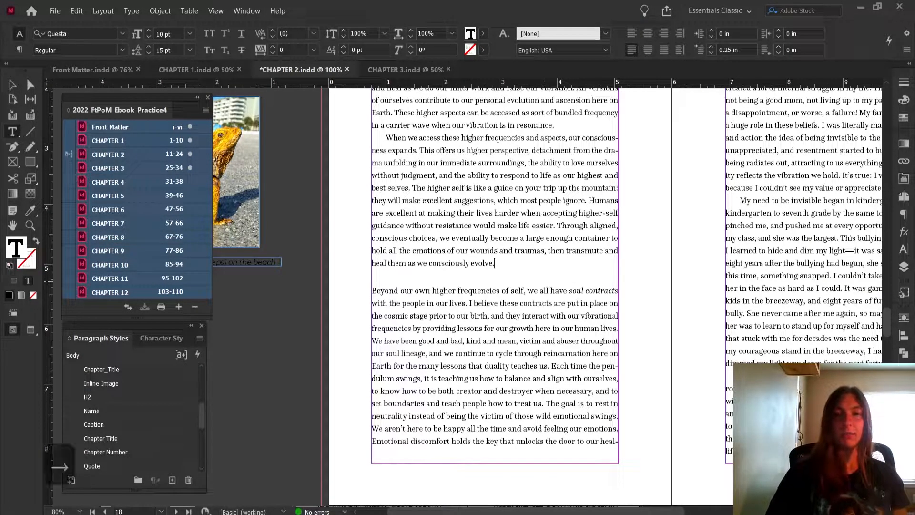
key(Return)
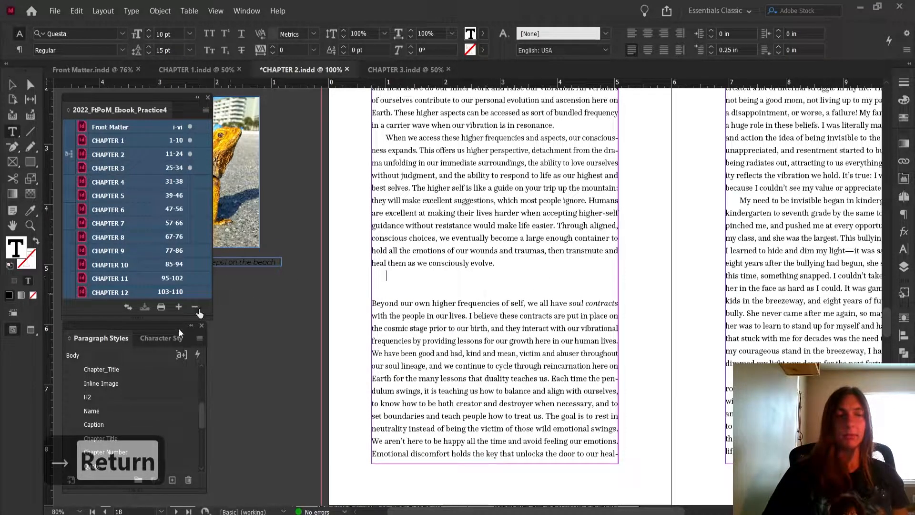
click(142, 383)
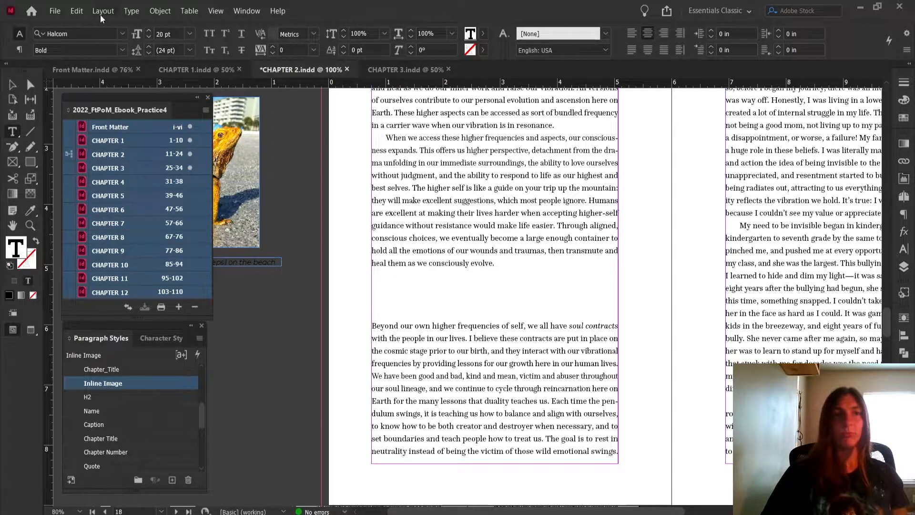
Place Bearded-Dragon.jpg from the images folder of BGD_PracticeForPresentation inline in the new paragraph
click(55, 11)
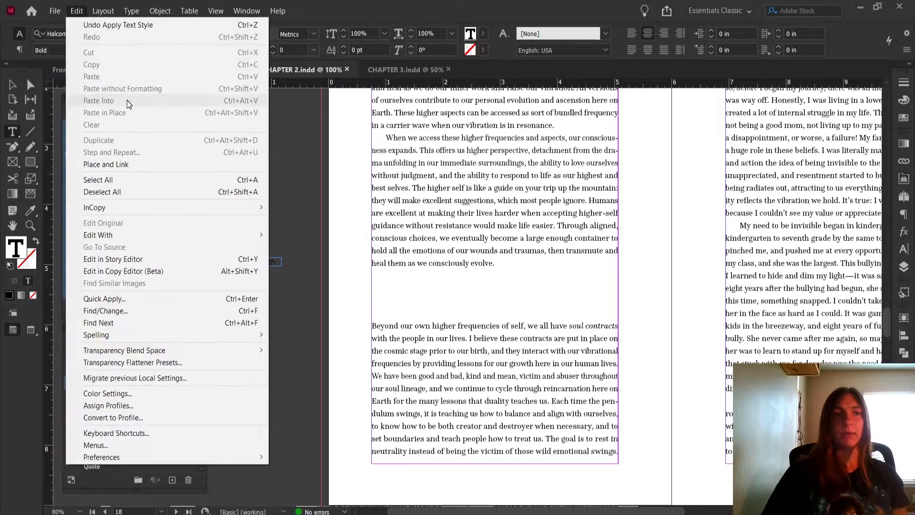
click(88, 168)
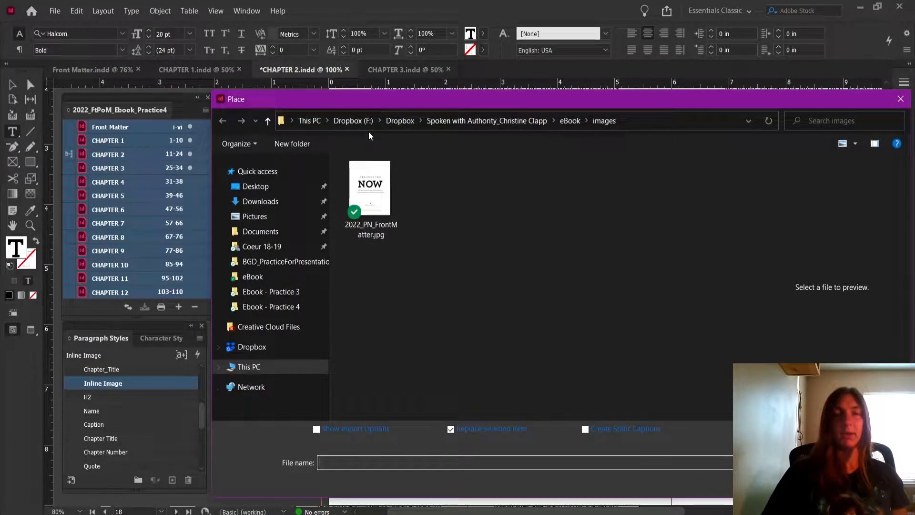
click(276, 172)
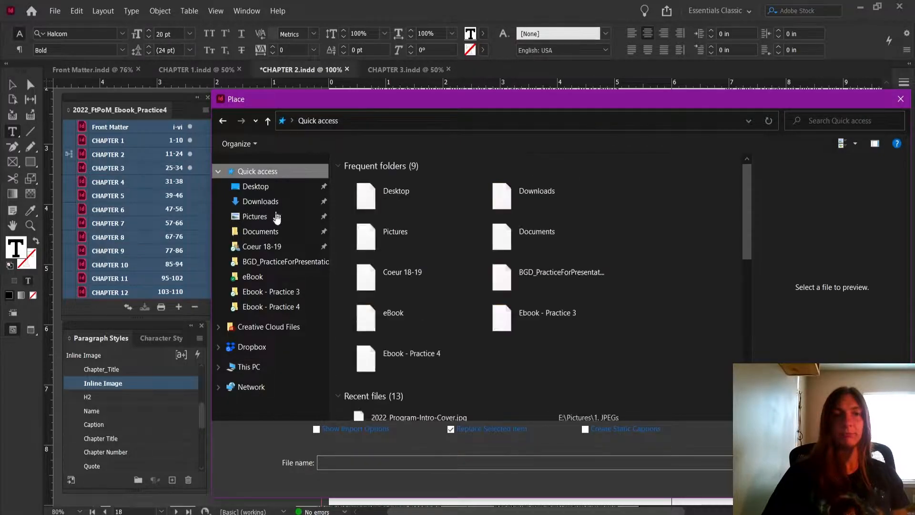
click(282, 261)
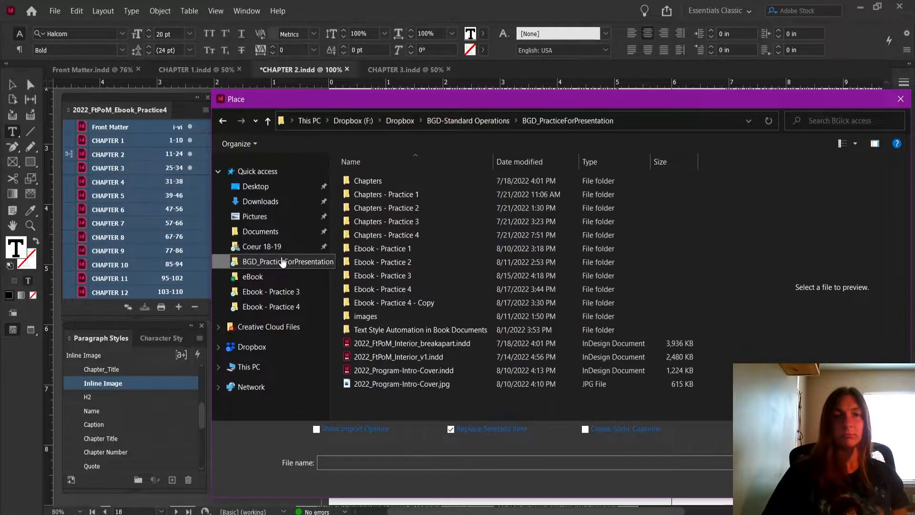
click(455, 122)
key(Return)
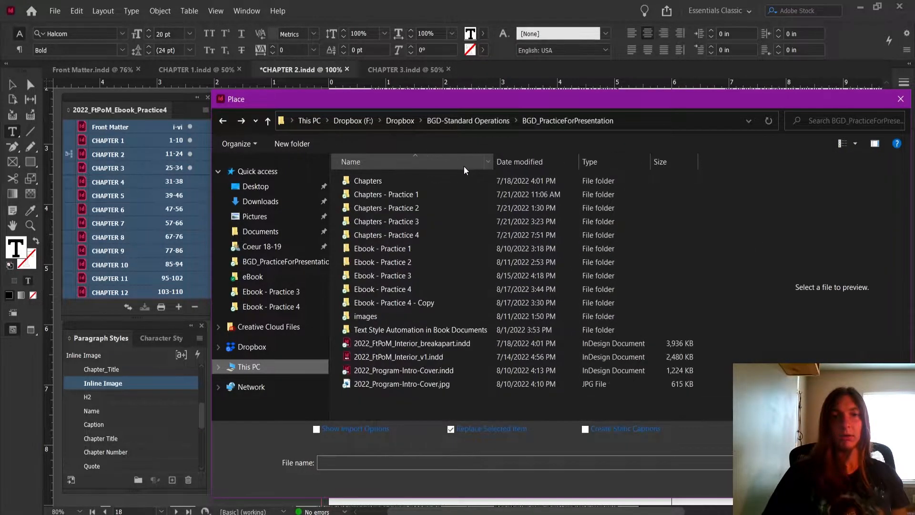
double_click(404, 317)
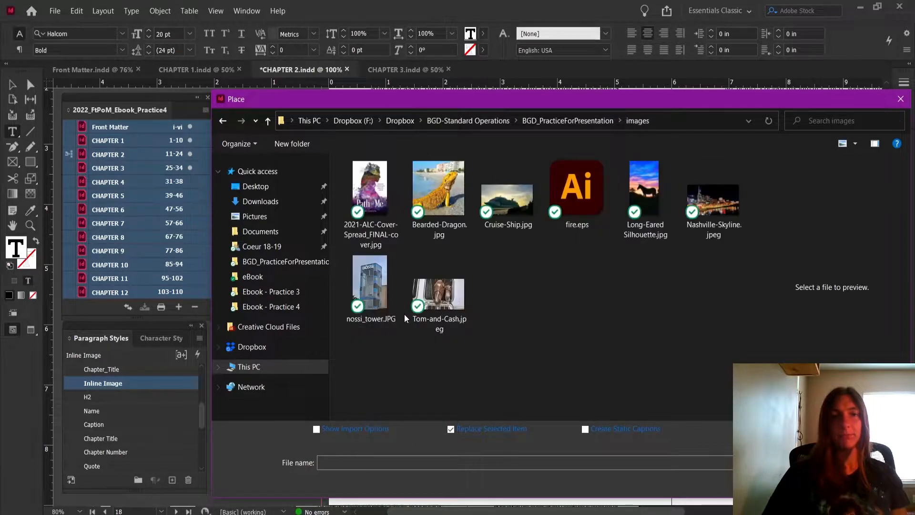
click(417, 236)
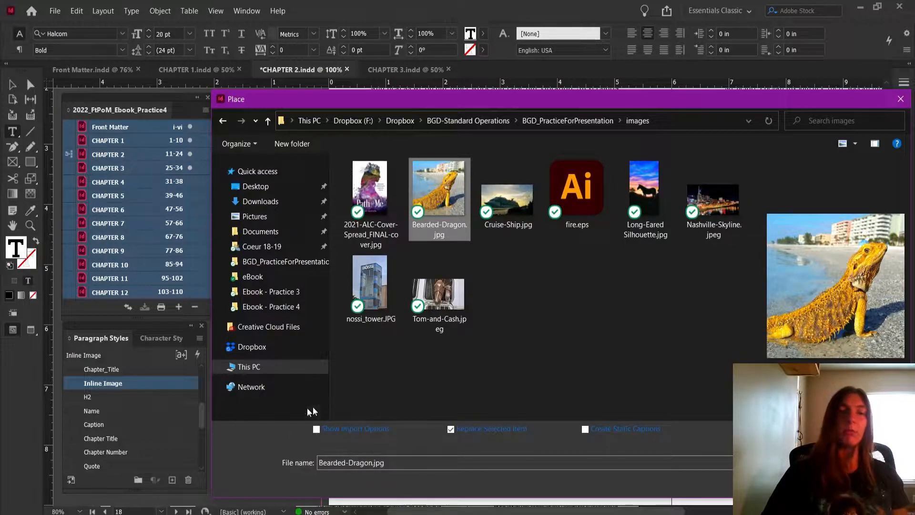
click(821, 483)
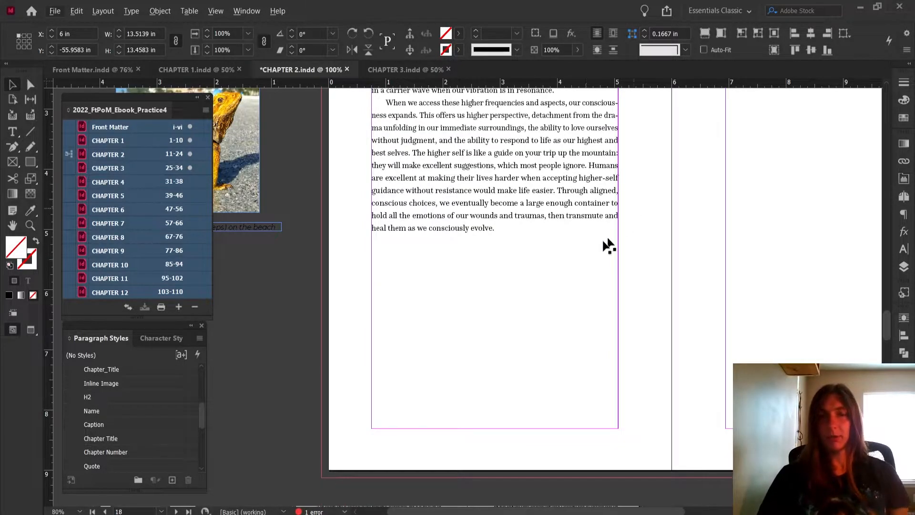
Scale the placed bearded dragon image to 50%
scroll(620, 267, up, 2)
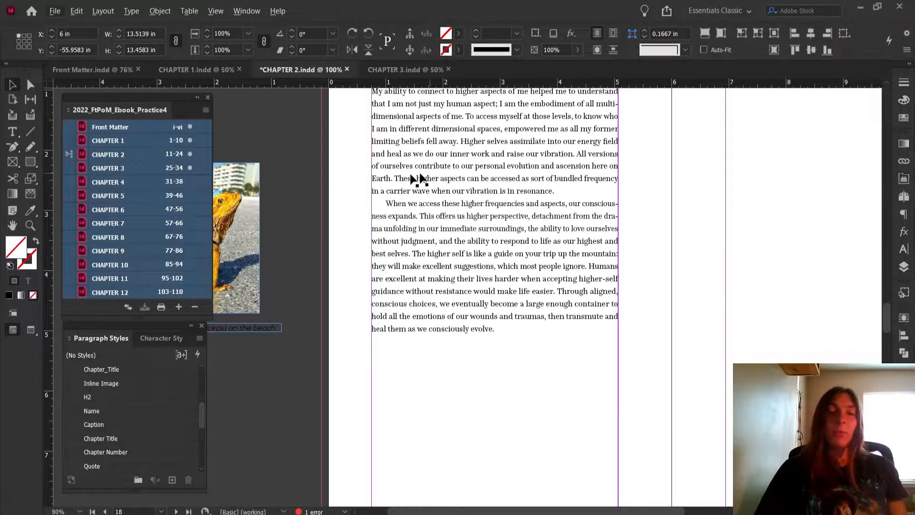
scroll(587, 350, down, 2)
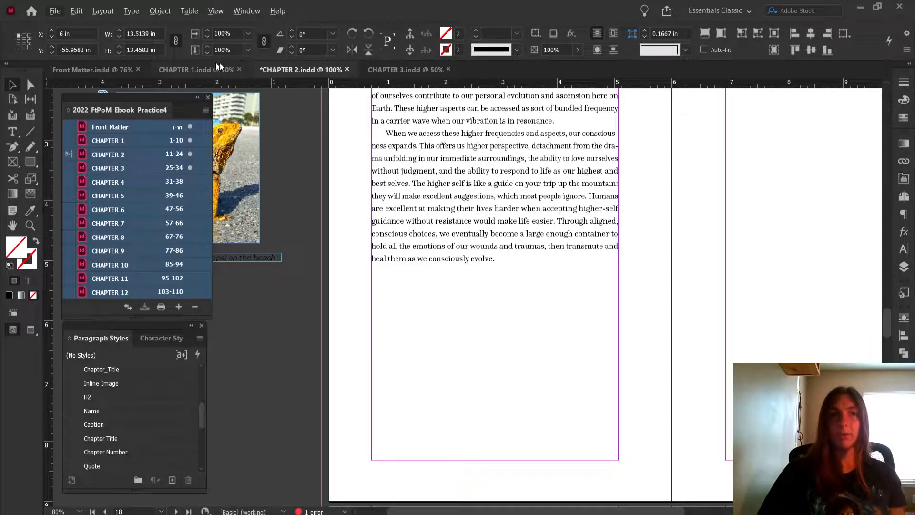
click(252, 49)
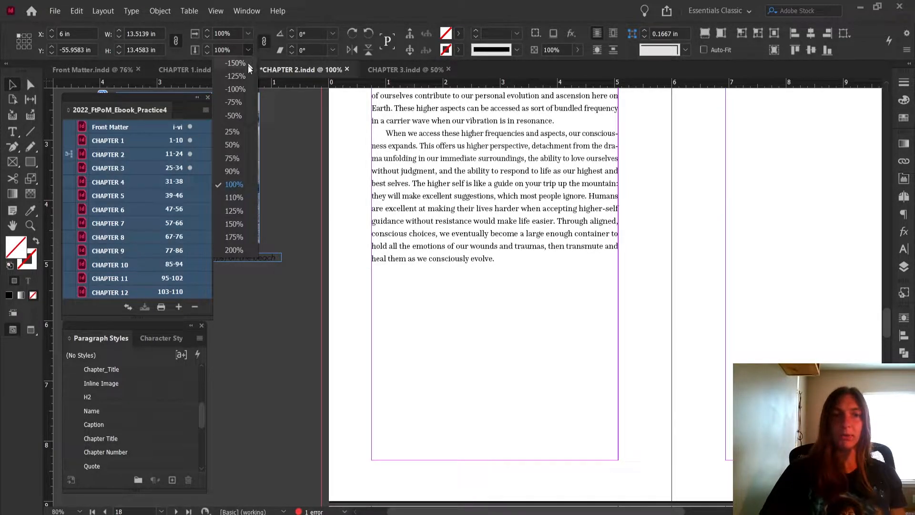
click(233, 144)
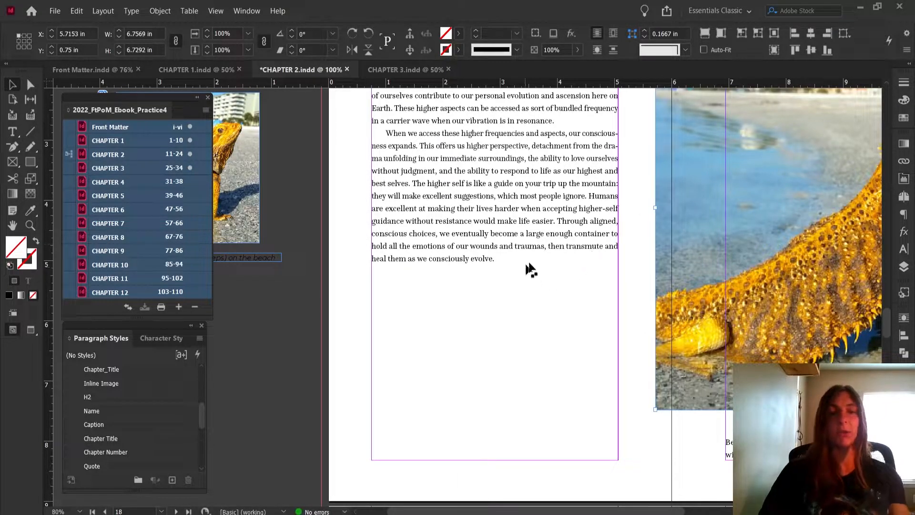
Resize the bearded dragon image proportionally to about 4.31 in wide, matching the text column's width, and deselect it
key(ctrl+minus)
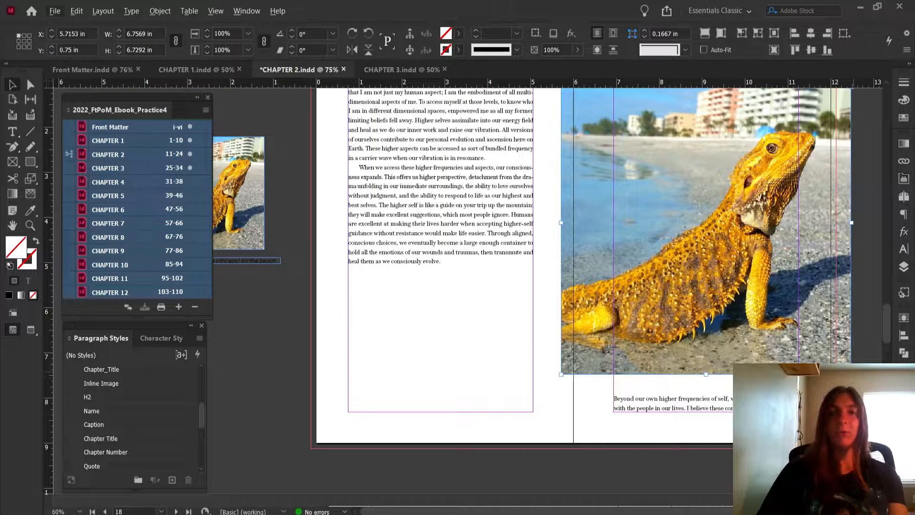
drag(851, 374, 801, 300)
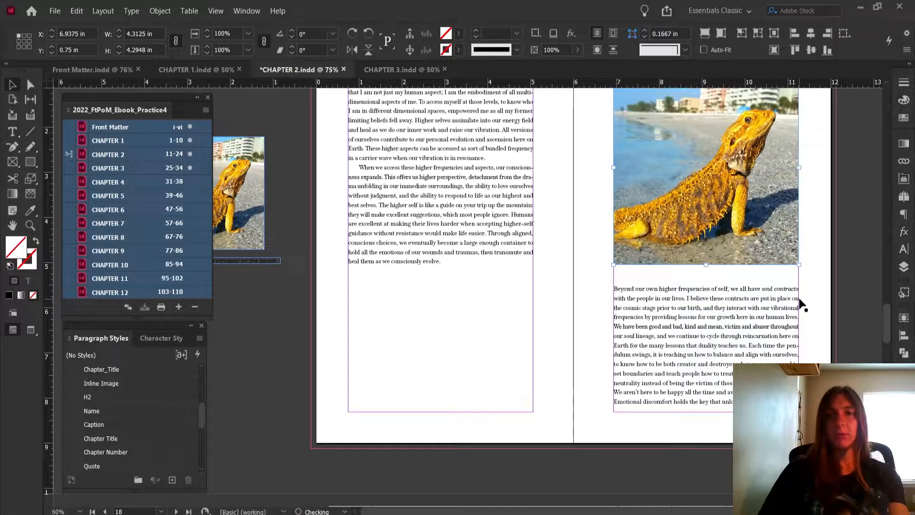
scroll(816, 281, up, 2)
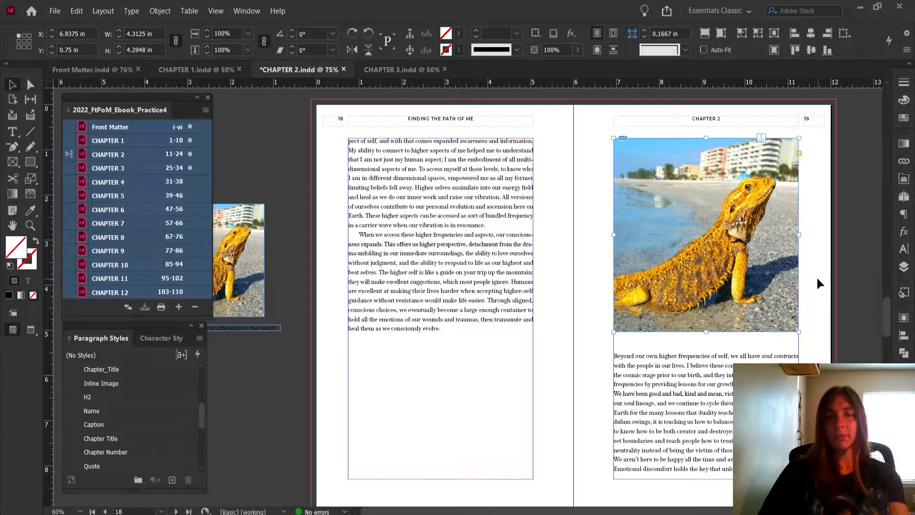
click(861, 254)
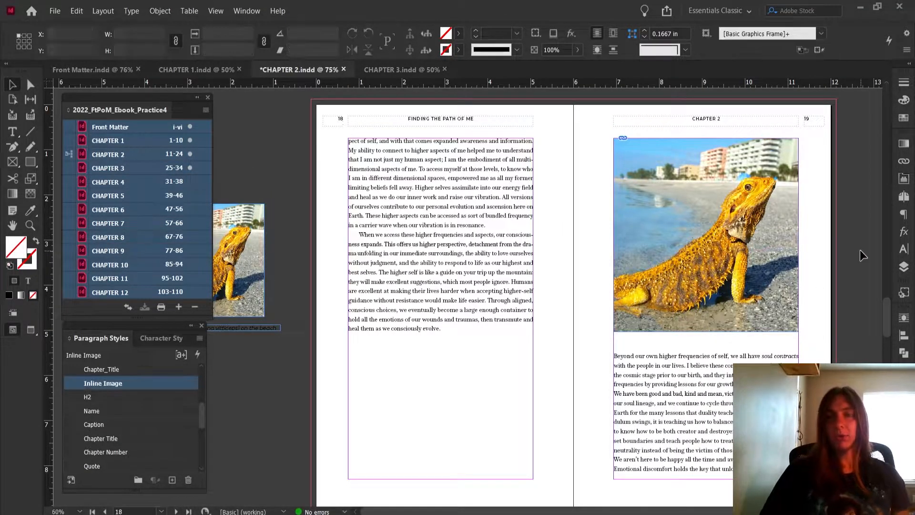
click(761, 180)
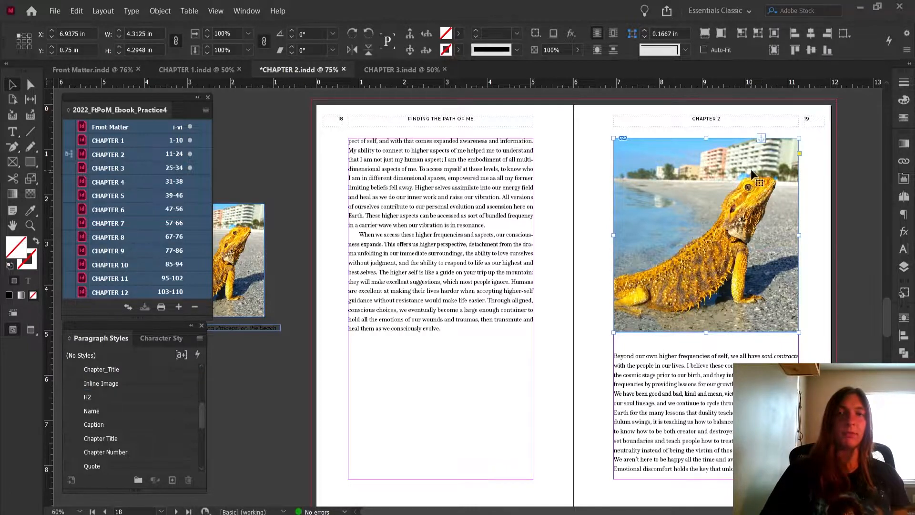
right_click(752, 158)
mouse_move(794, 219)
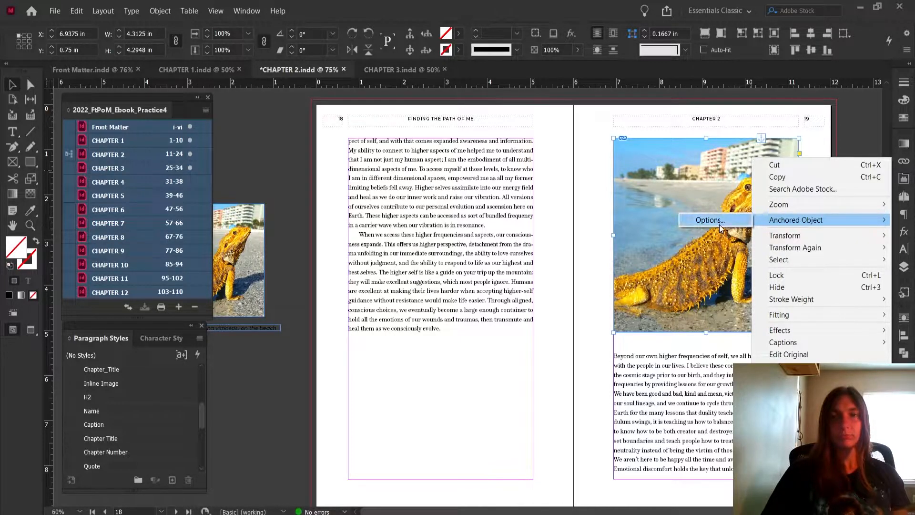
click(744, 91)
Shrink the bearded dragon image proportionally to about 2.33 in wide to fit below the text on page 18
click(779, 236)
drag(796, 334, 715, 237)
click(518, 395)
Try to move the inline bearded dragon image up and down within the text column
drag(471, 390, 476, 321)
drag(477, 357, 481, 419)
drag(471, 382, 470, 363)
Open the anchored object options of the bearded dragon image and try the Above Line position with Center alignment
right_click(470, 369)
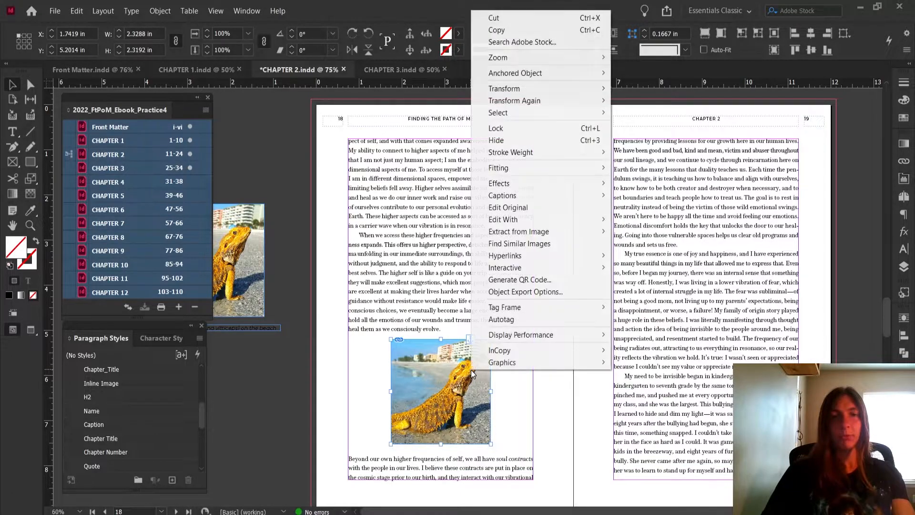
mouse_move(576, 67)
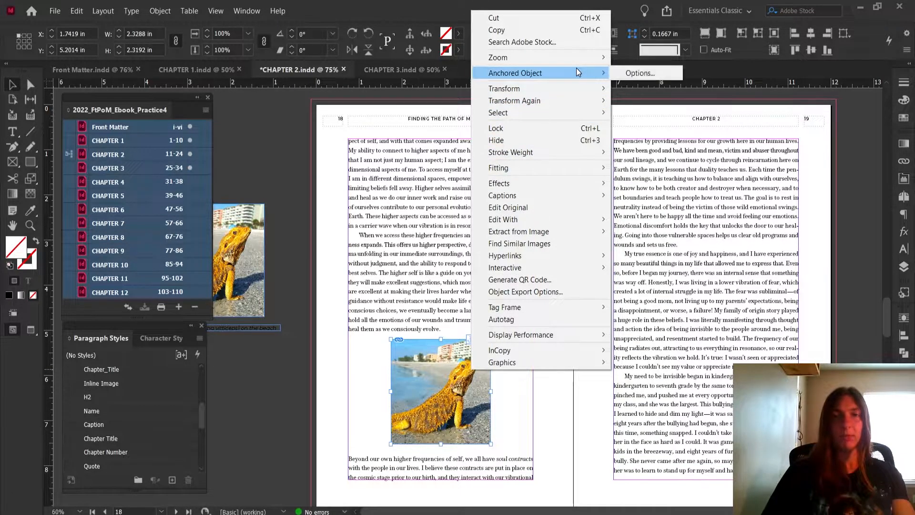
click(614, 73)
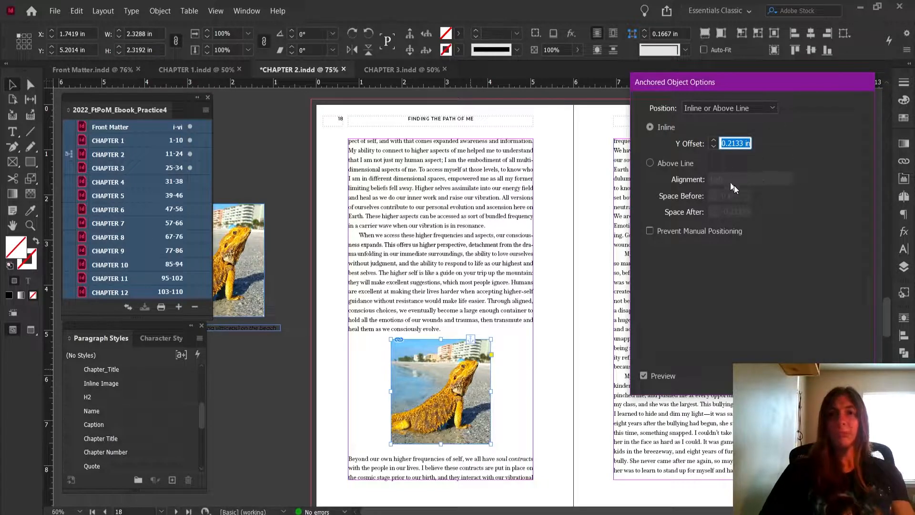
drag(746, 89, 481, 92)
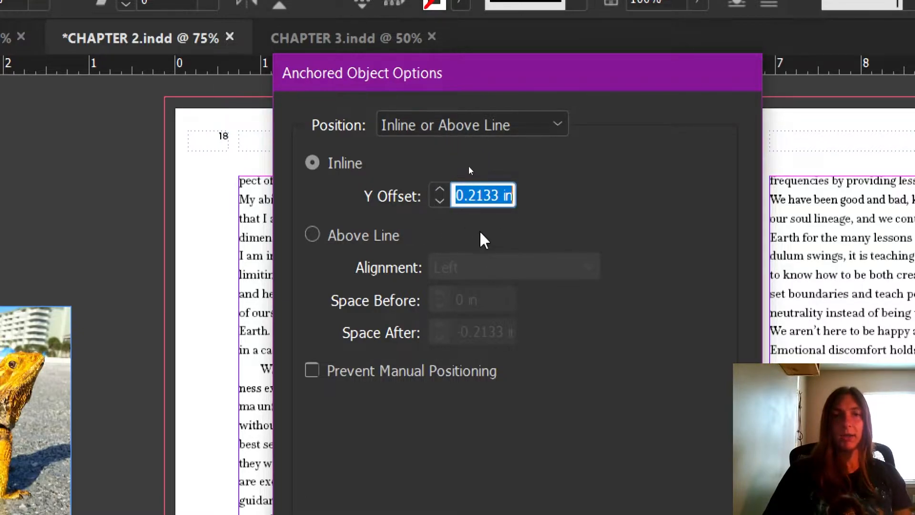
click(387, 242)
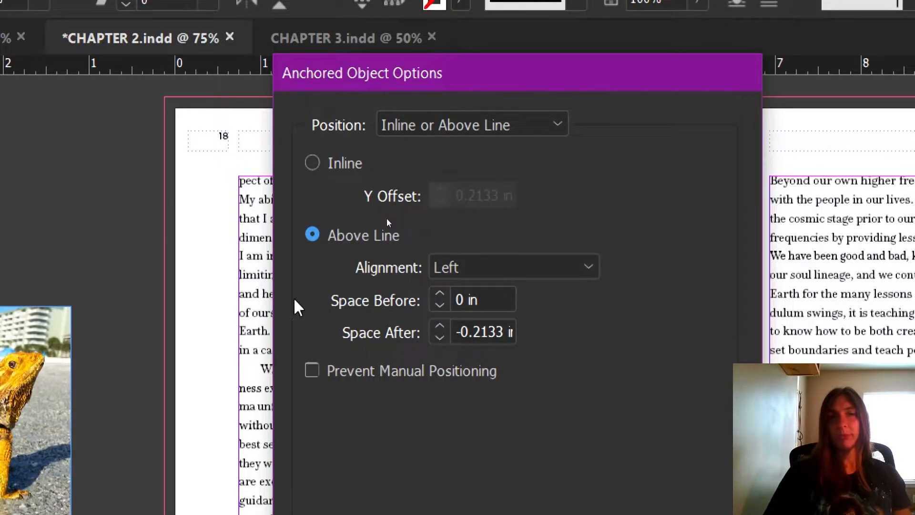
click(520, 270)
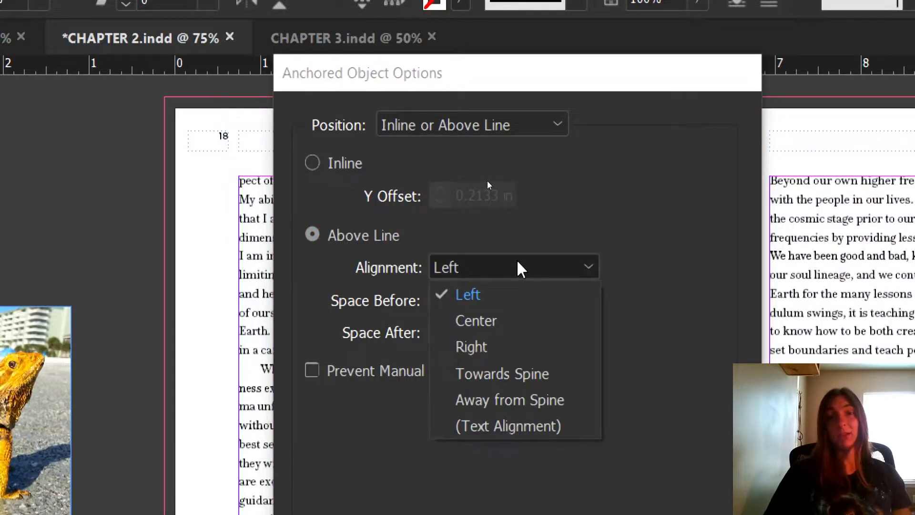
click(502, 313)
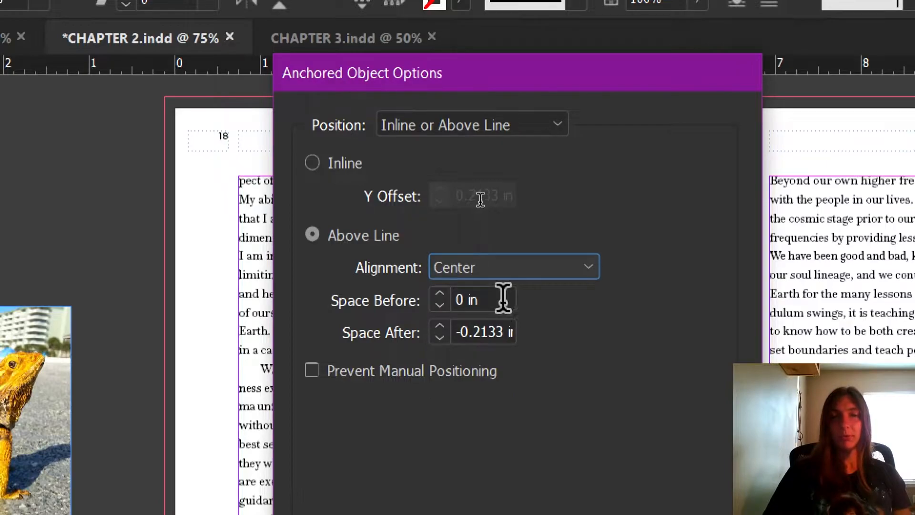
Set the anchored image's space after to 0 in, switch its position back to Inline, and apply the options
double_click(507, 333)
key(ctrl+a)
text(0)
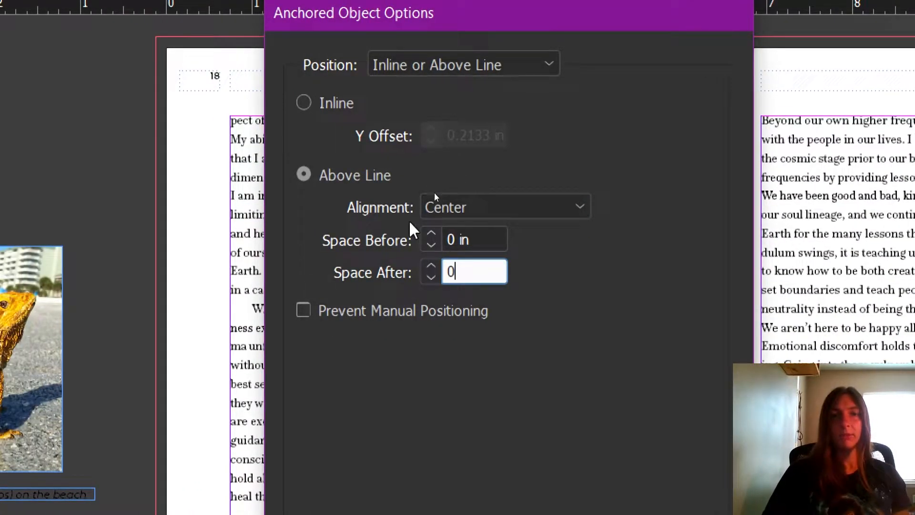
click(322, 101)
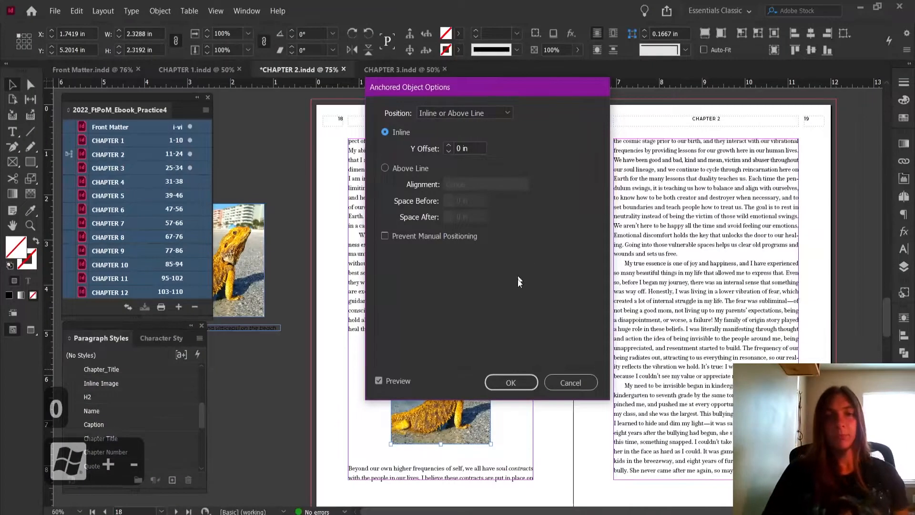
click(519, 376)
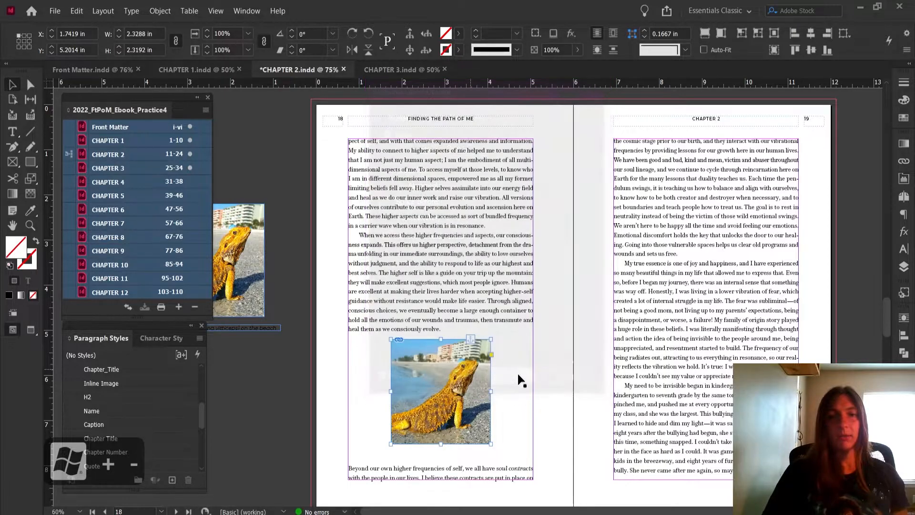
Set the space before in the Inline Image paragraph style to 0.1875 in
click(373, 373)
click(307, 368)
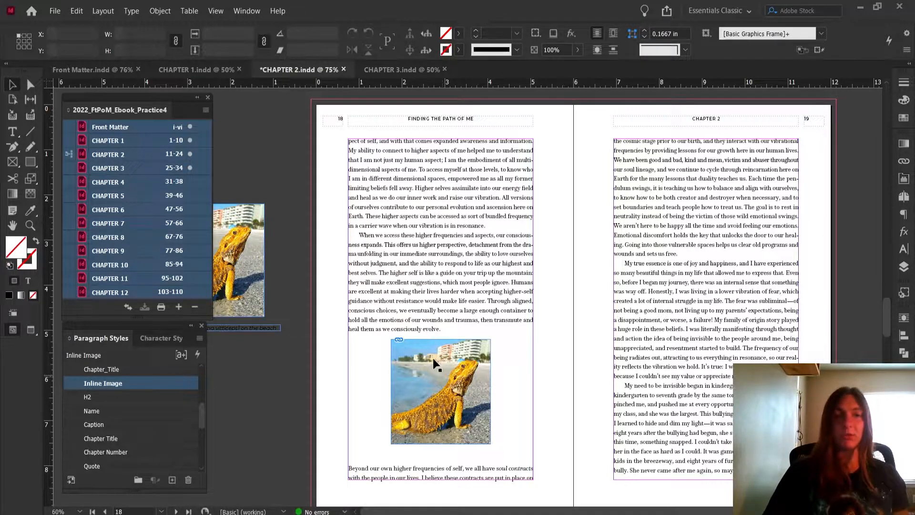
double_click(142, 383)
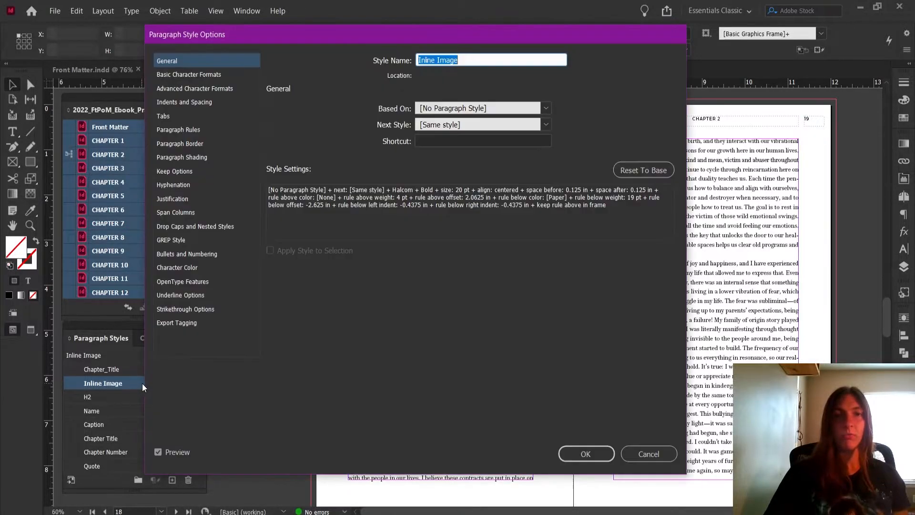
drag(380, 46, 736, 71)
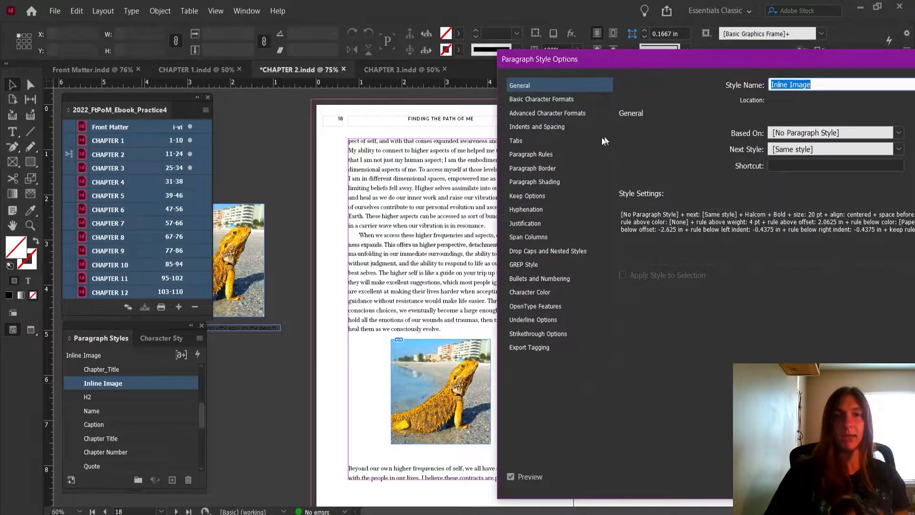
click(544, 127)
click(694, 224)
click(695, 224)
click(695, 224)
click(695, 230)
click(695, 230)
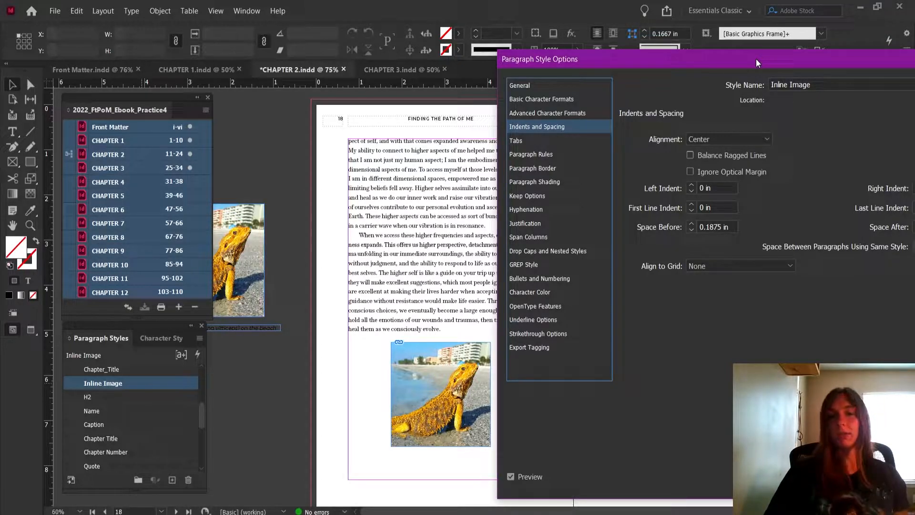
drag(756, 59, 158, 10)
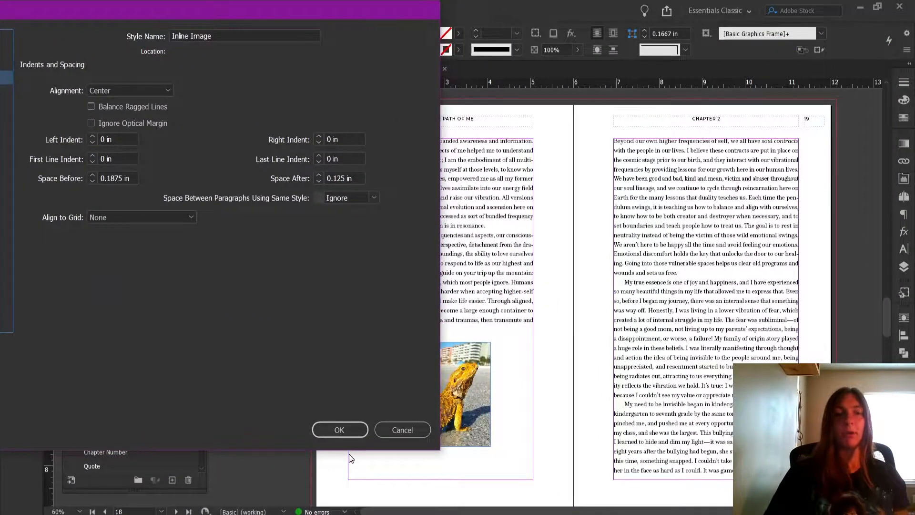
click(347, 435)
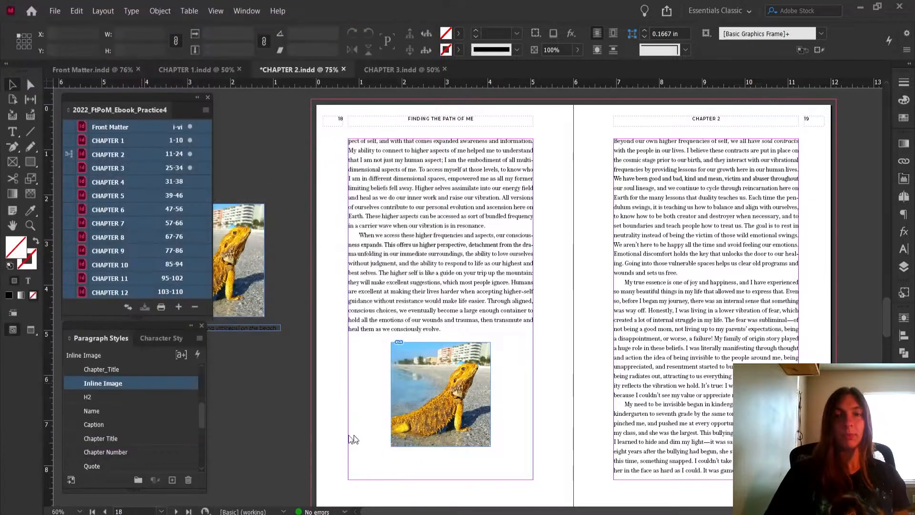
Add a new paragraph below the bearded dragon image in the Caption style, reading "Lizard on the beach"
double_click(520, 450)
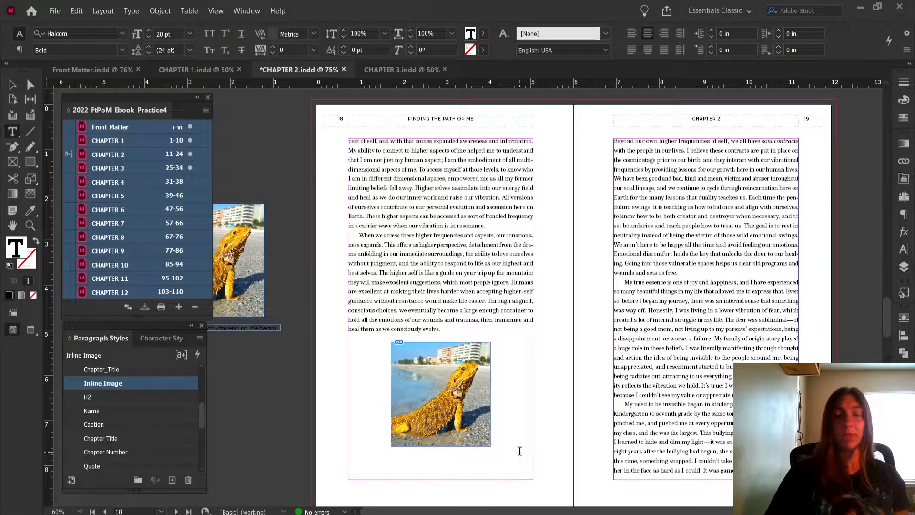
key(Return)
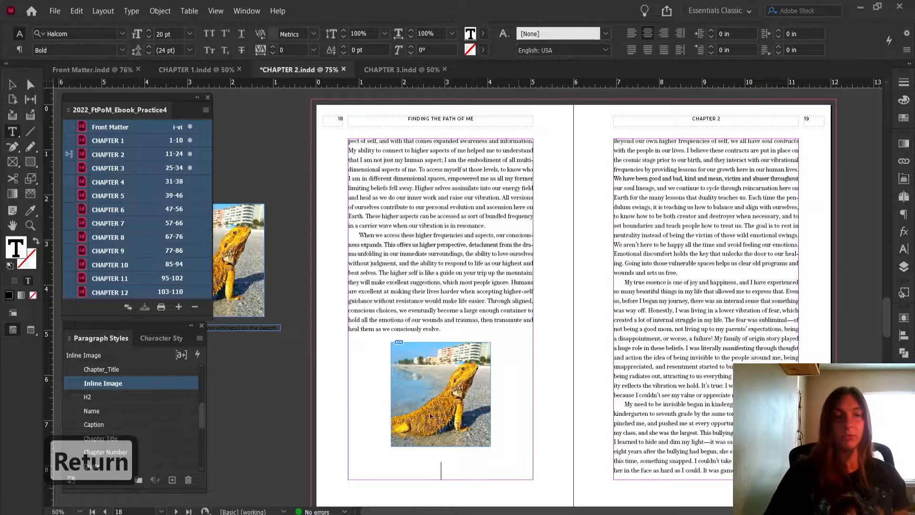
click(111, 425)
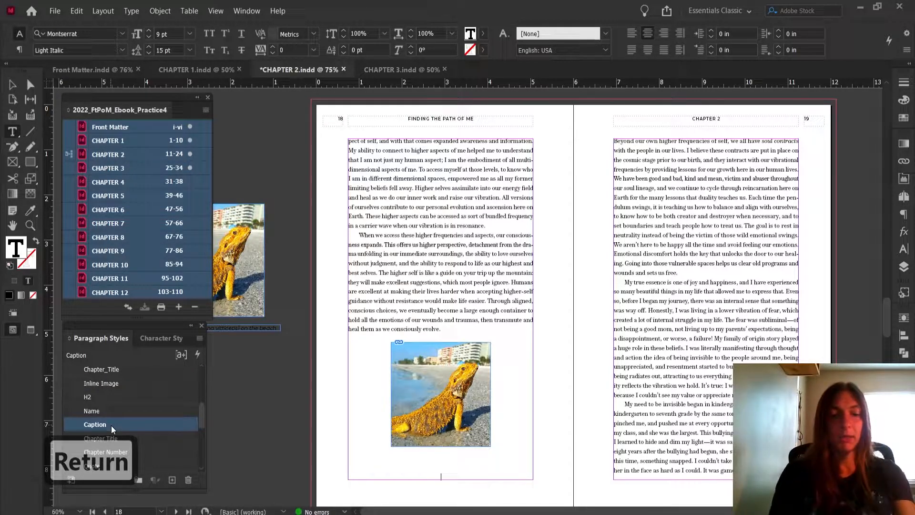
text(Lizard)
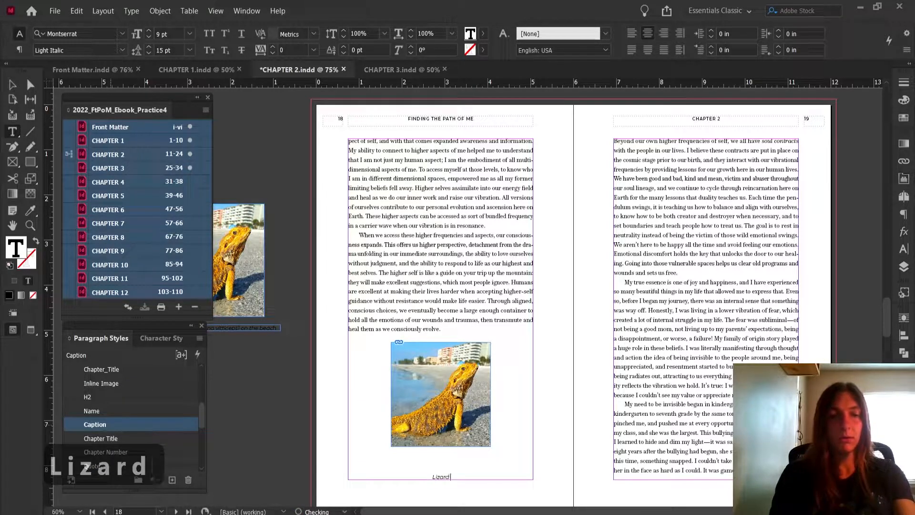
text( on the beach)
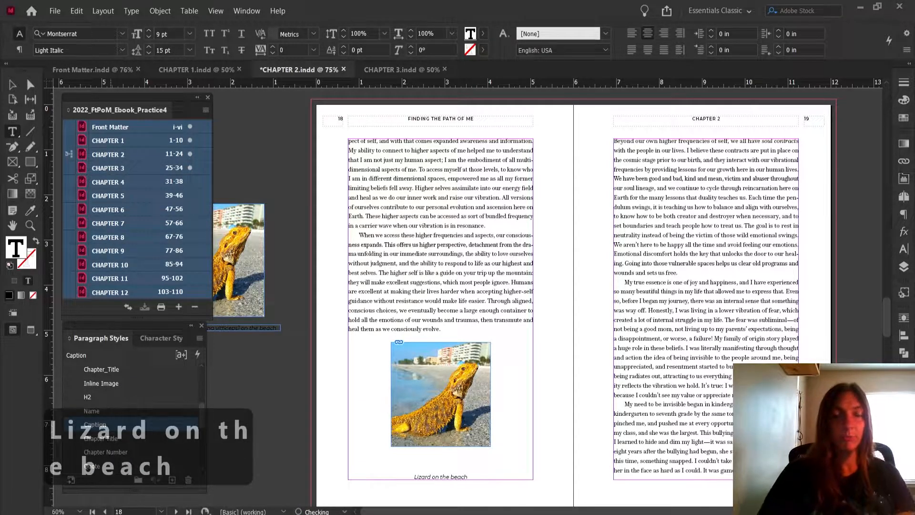
Select the new caption and turn on Keep with Previous in the Caption paragraph style
drag(392, 475, 551, 478)
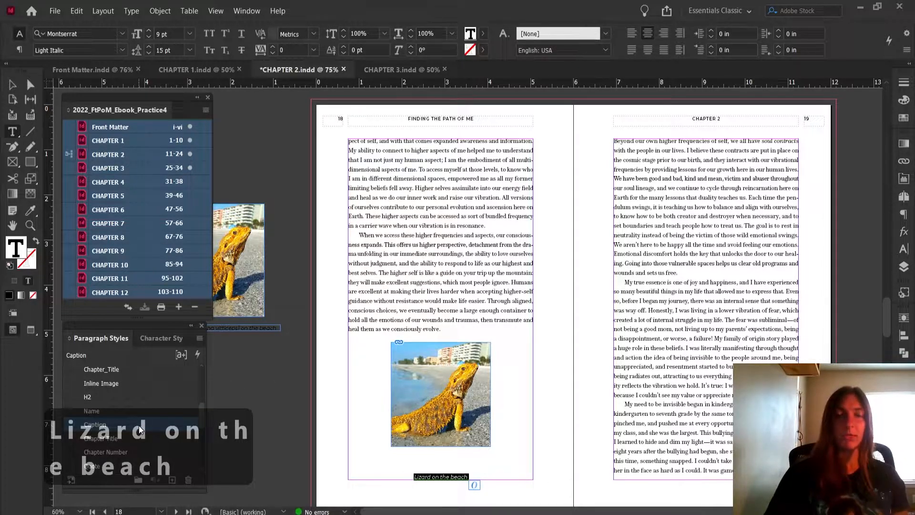
double_click(98, 427)
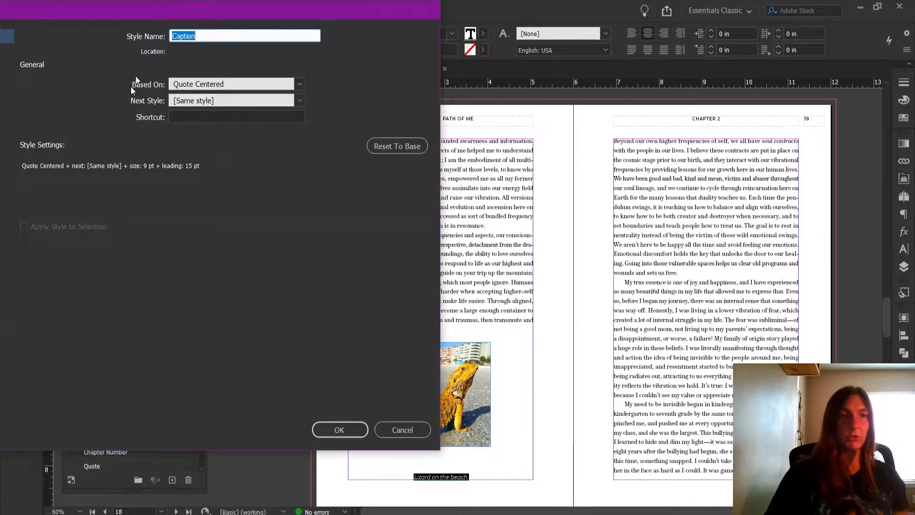
drag(159, 7, 536, 16)
click(323, 157)
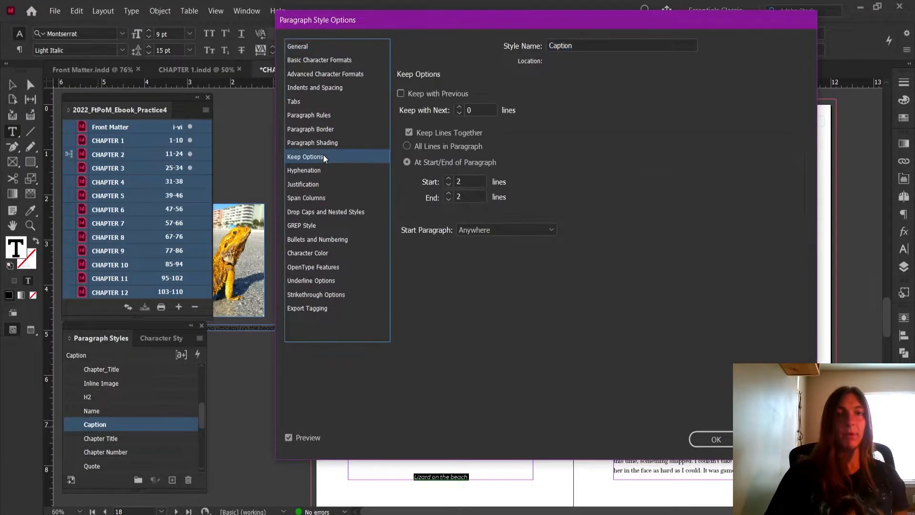
click(401, 91)
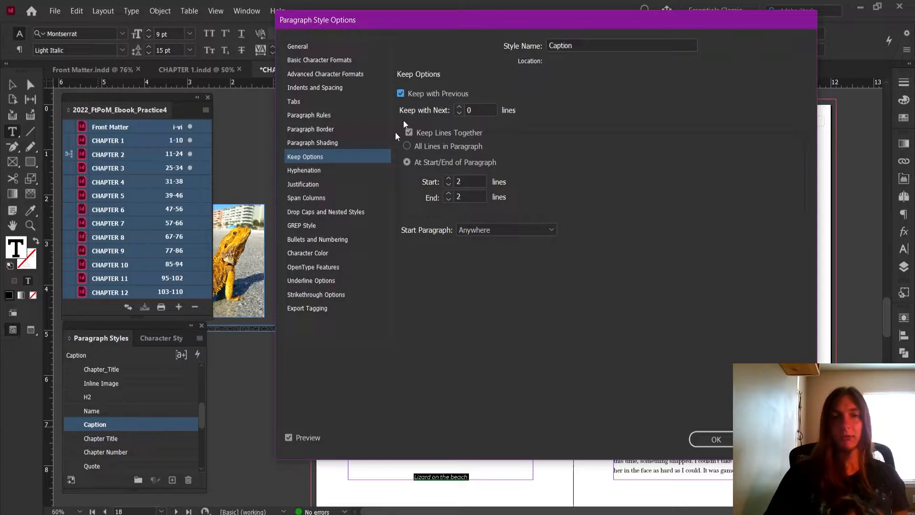
click(716, 443)
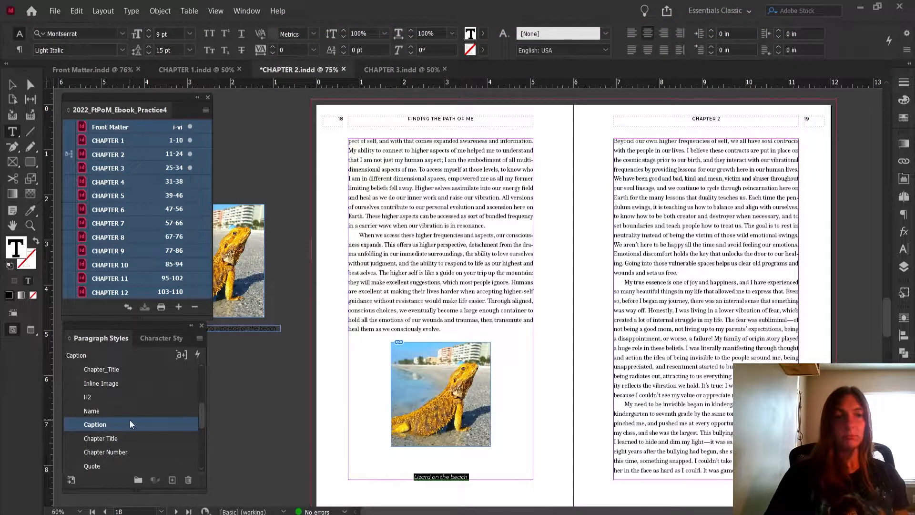
Set the space before in the Caption paragraph style to 0.0625 in
double_click(161, 423)
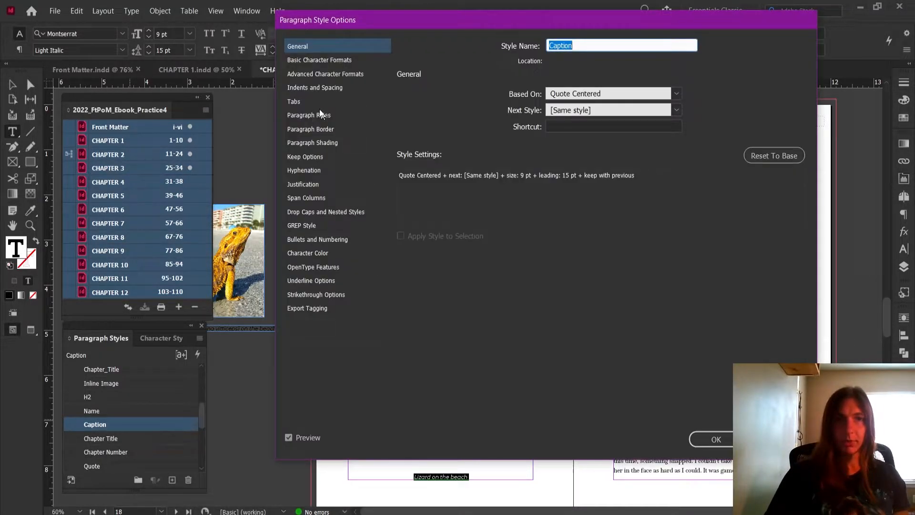
click(317, 89)
click(467, 189)
click(467, 190)
click(467, 190)
click(467, 190)
click(467, 190)
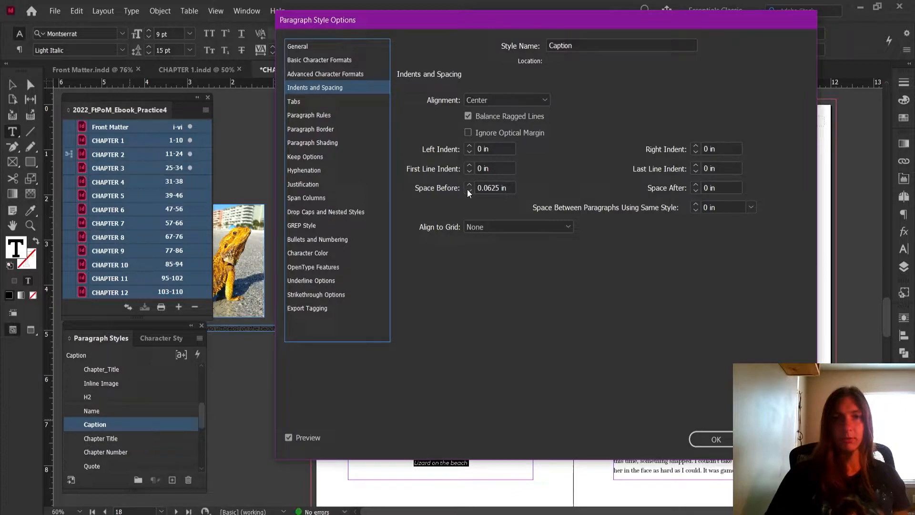
drag(511, 27, 63, 44)
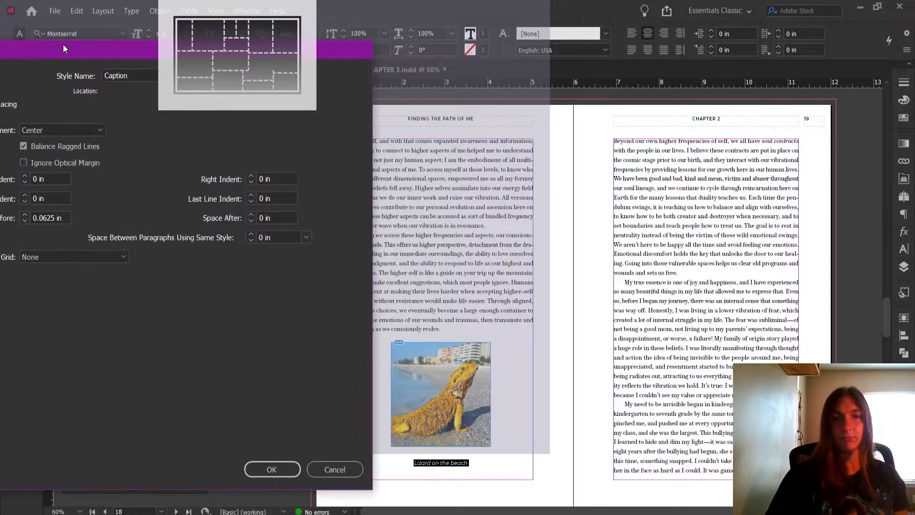
click(272, 469)
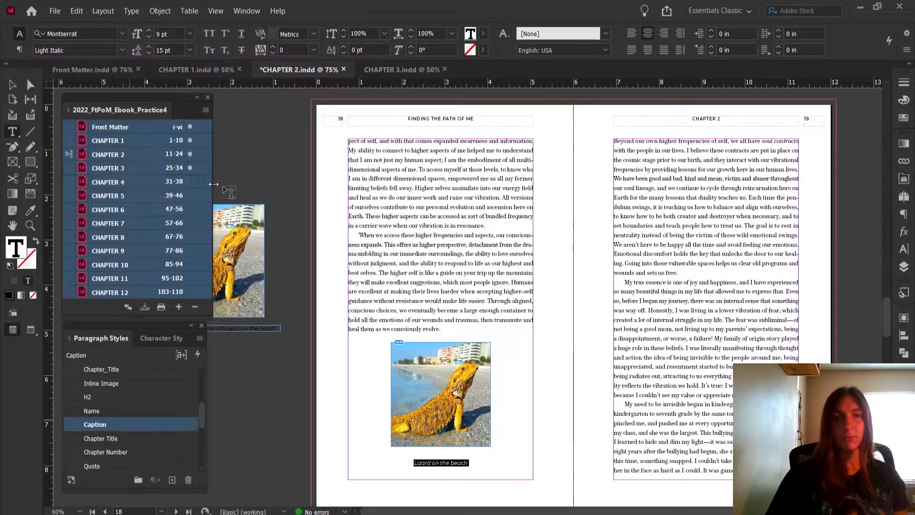
Lower the top edge of page 18's text frame by about 0.6 in to test the reflow, and restore it
click(11, 85)
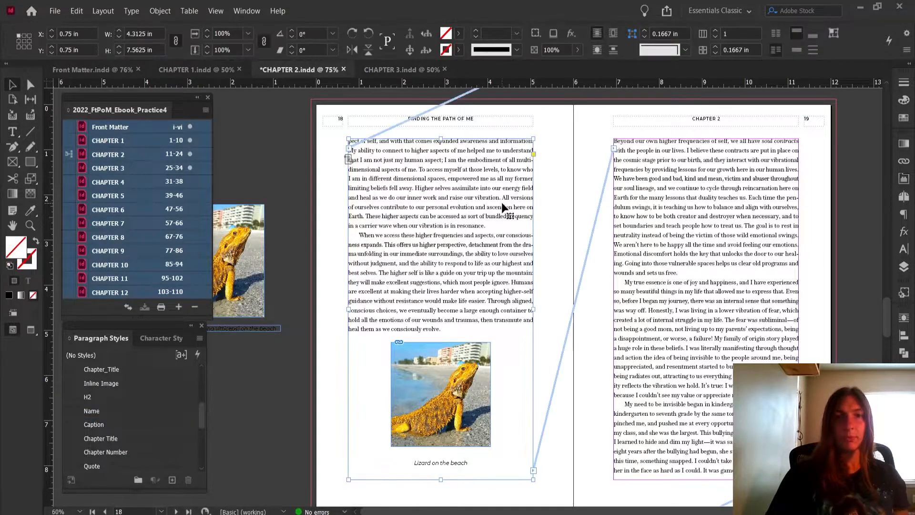
drag(439, 138, 440, 165)
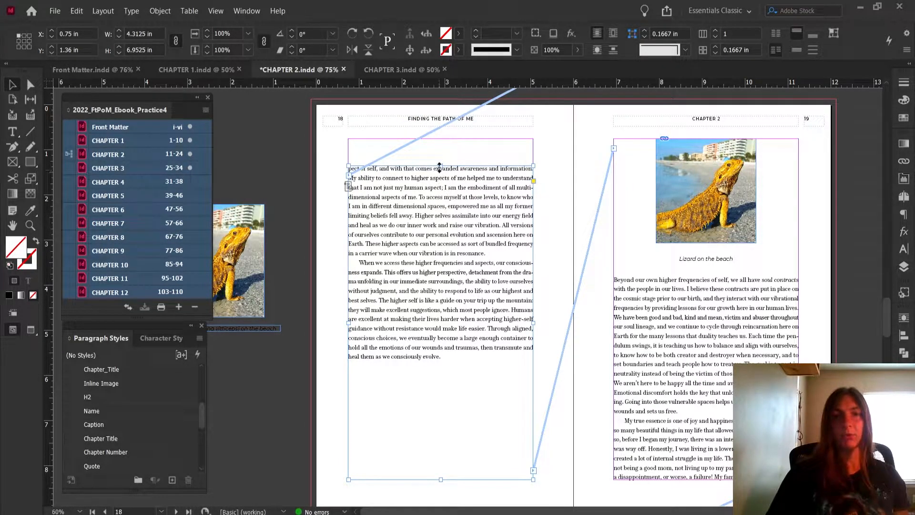
drag(440, 163, 431, 141)
Enlarge the captioned bearded dragon image to about 3.26 in wide, and shrink it proportionally to about 1.40 in wide
click(480, 372)
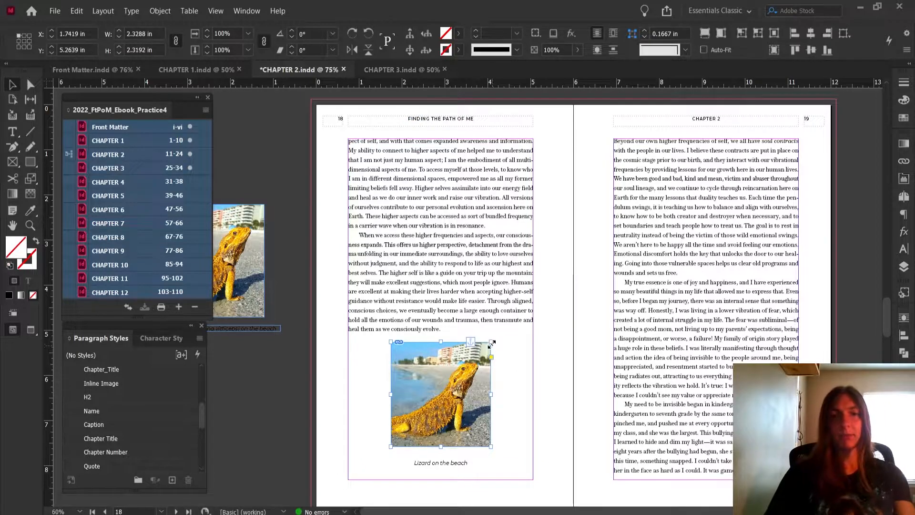
drag(491, 342, 499, 322)
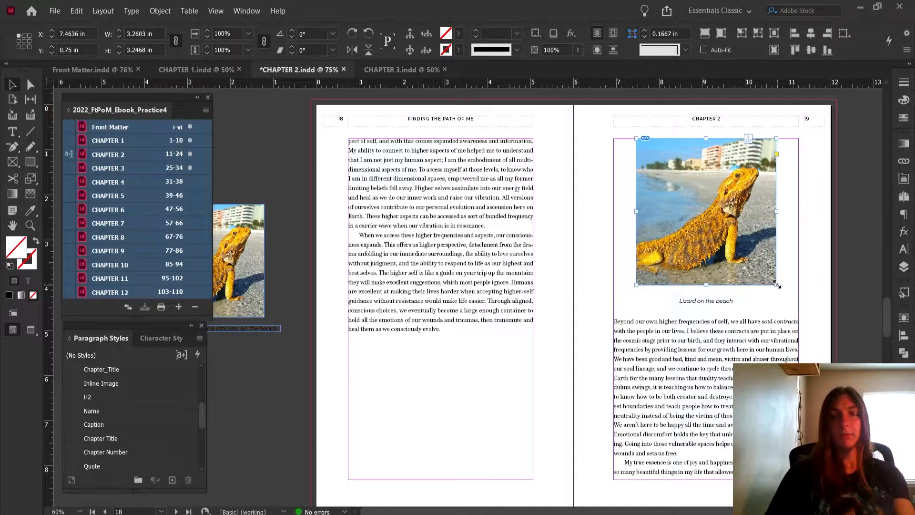
drag(777, 285, 737, 241)
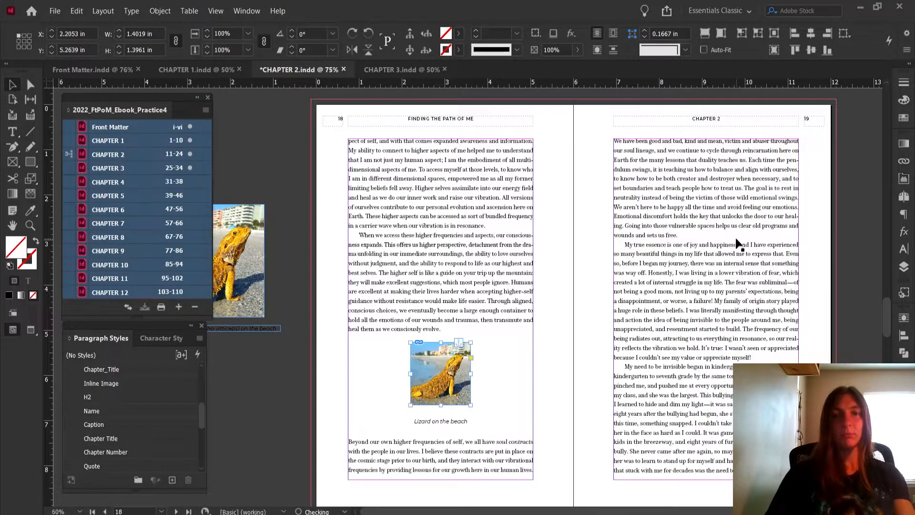
Enlarge the captioned bearded dragon image on page 18 proportionally to about 2.66 in wide
click(567, 384)
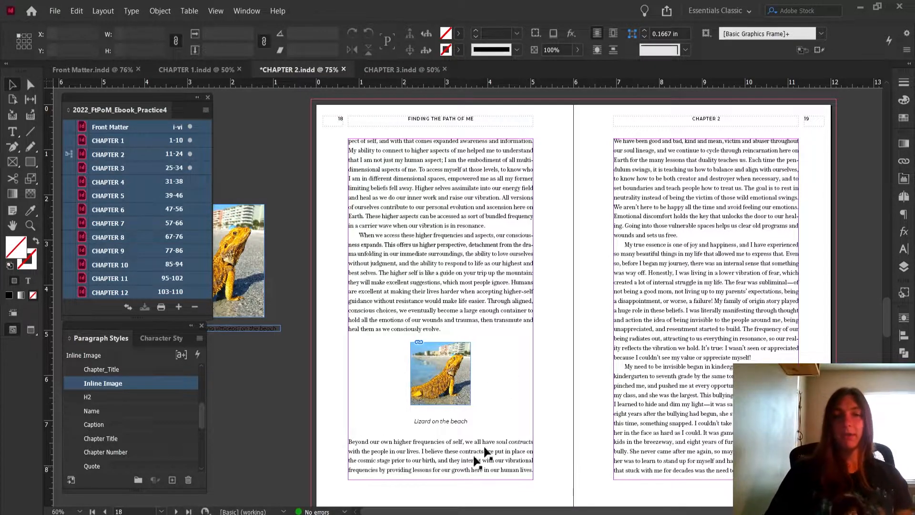
click(467, 394)
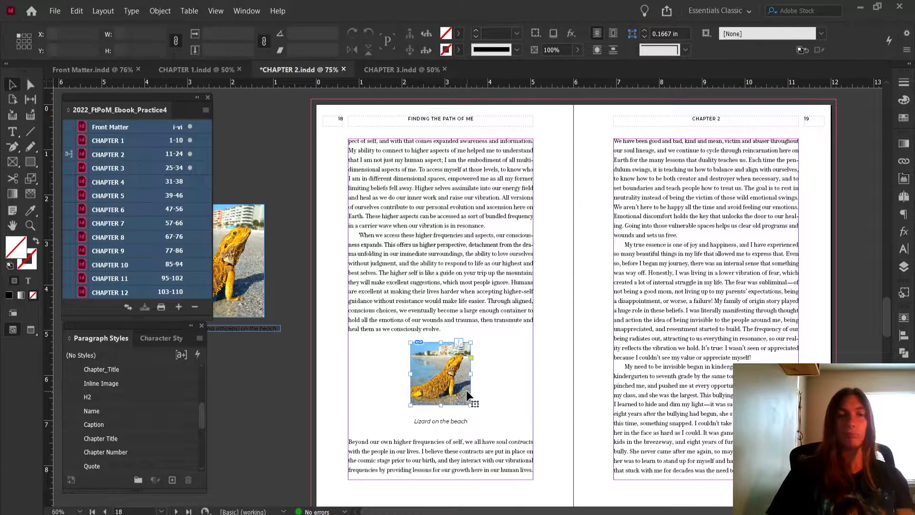
drag(471, 342, 496, 327)
click(561, 385)
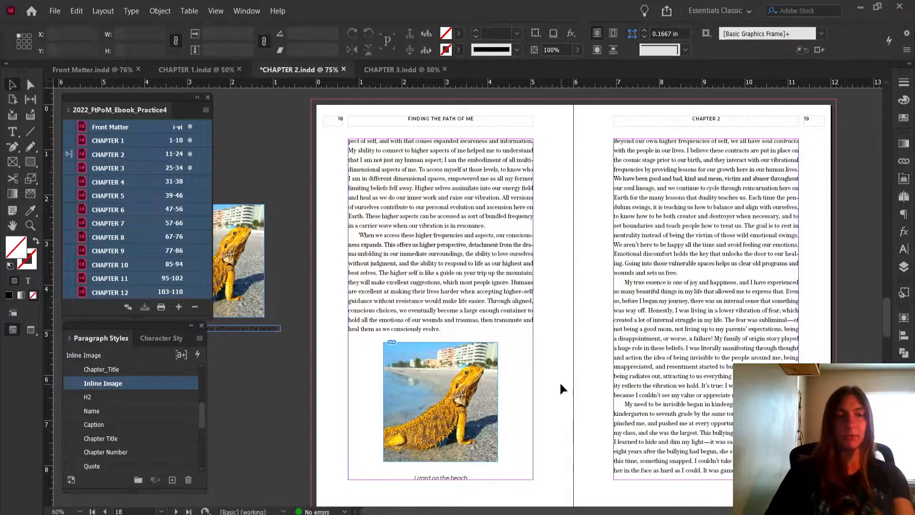
Switch to Preview mode, check the captioned image on page 18, and save the Chapter 2 document
key(w)
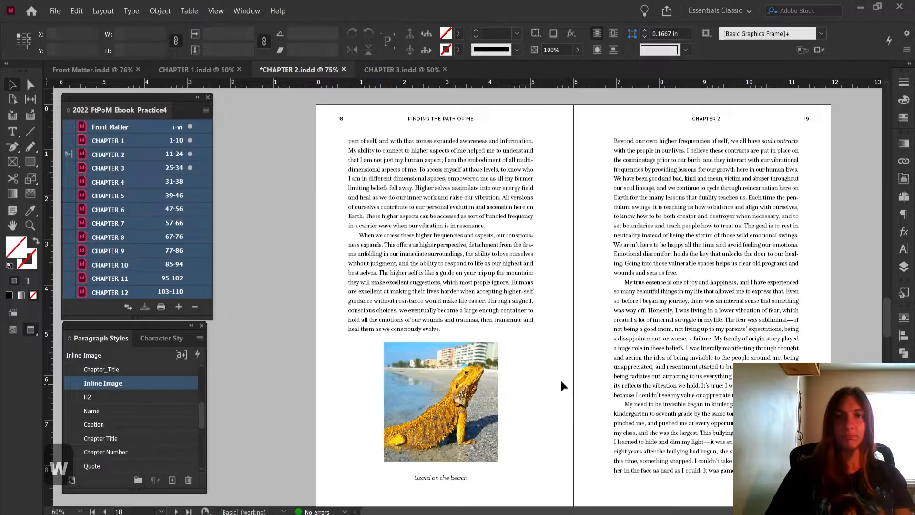
scroll(562, 379, down, 5)
scroll(574, 377, down, 10)
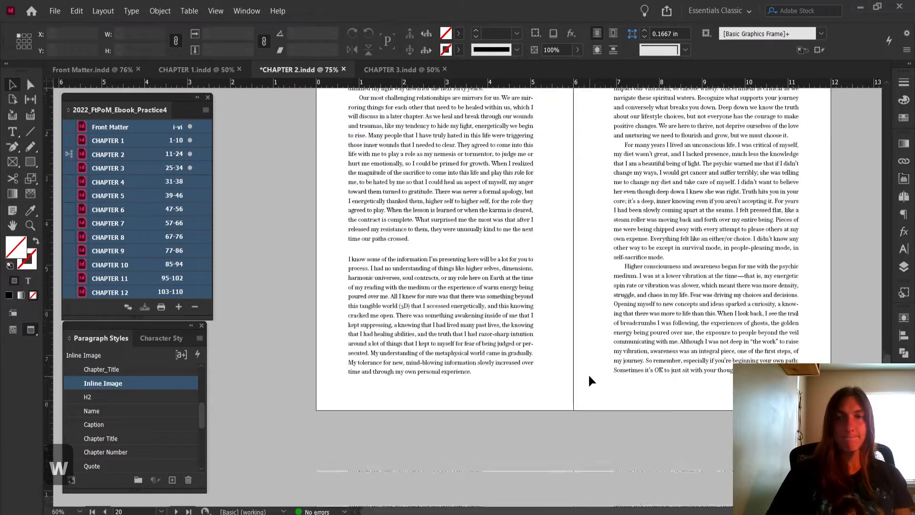
scroll(584, 375, up, 6)
scroll(587, 355, up, 10)
scroll(581, 352, down, 3)
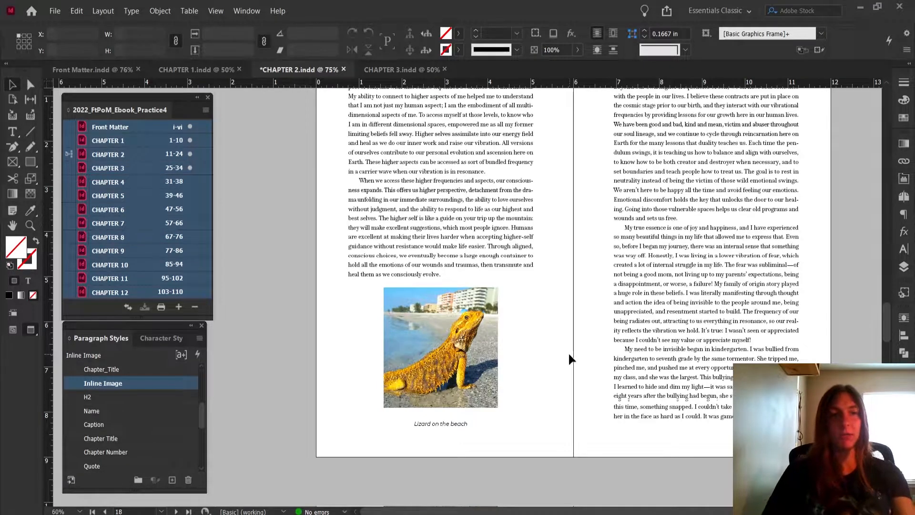
key(ctrl+s)
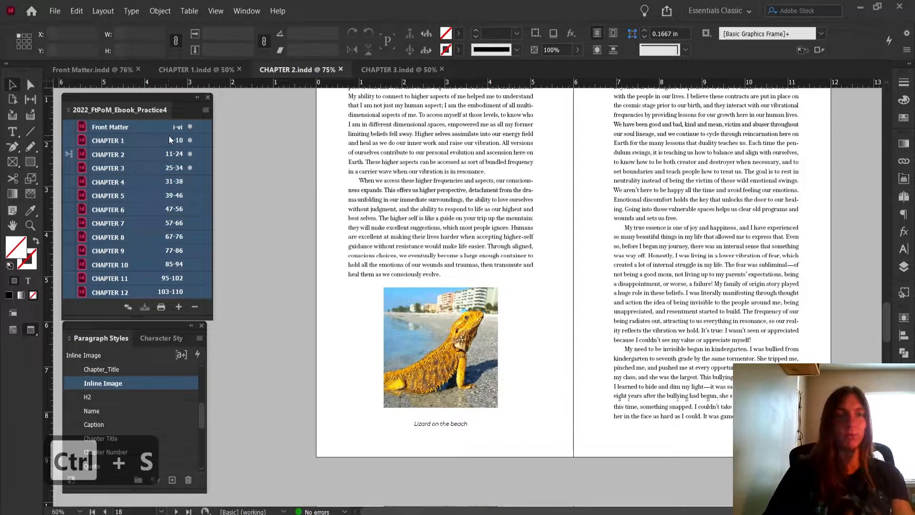
Export the whole book as a reflowable EPUB 3.0, replacing 2022_FtPoM_Ebook_Practice4.epub, and dismiss the export warnings
click(206, 110)
click(242, 156)
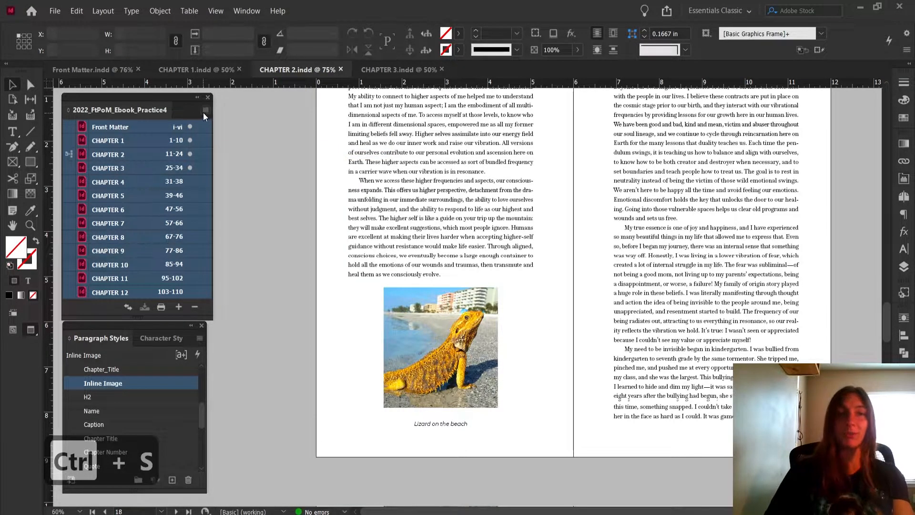
click(205, 111)
click(279, 228)
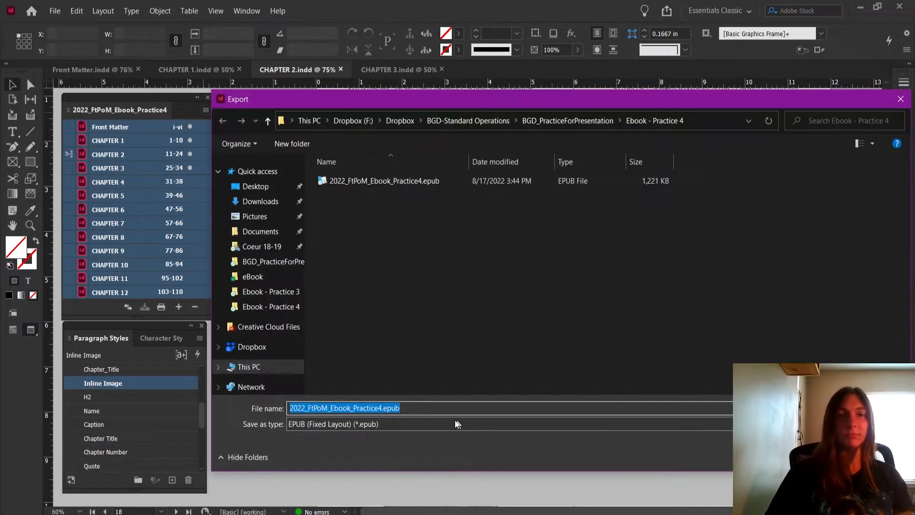
click(433, 422)
click(420, 450)
key(Return)
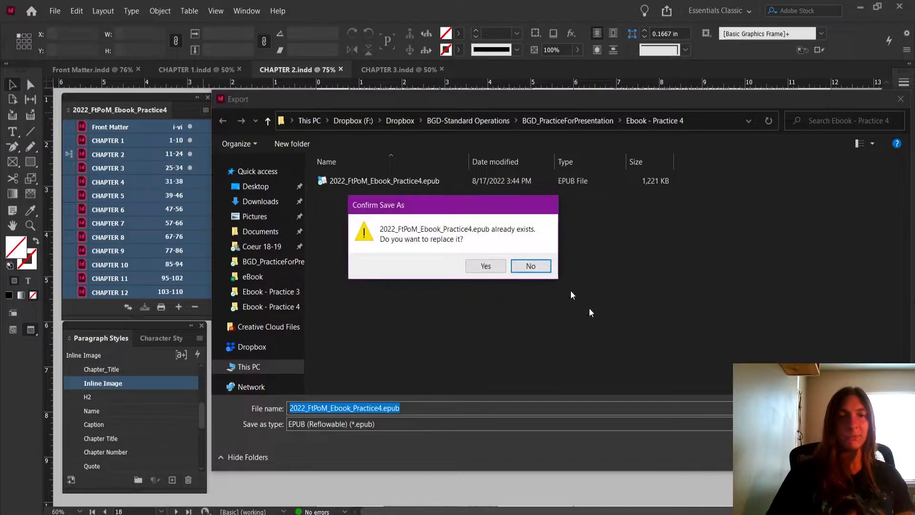
click(485, 264)
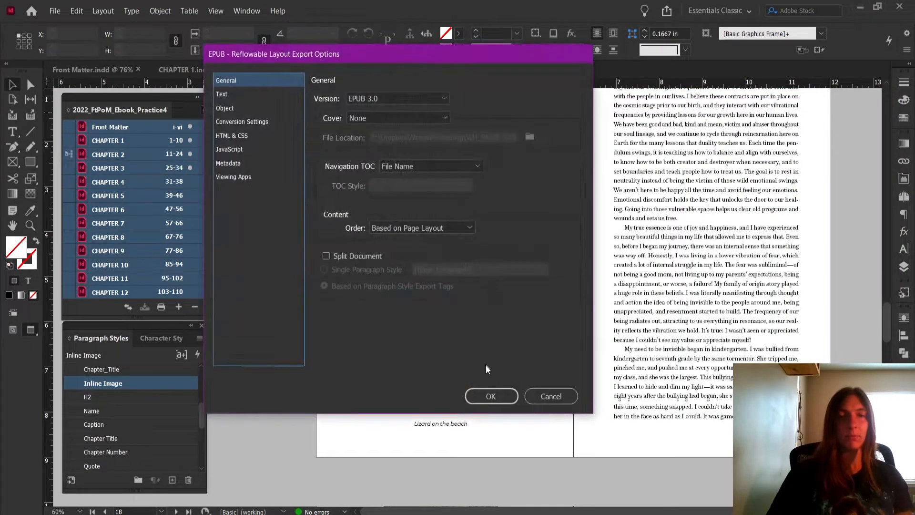
click(486, 395)
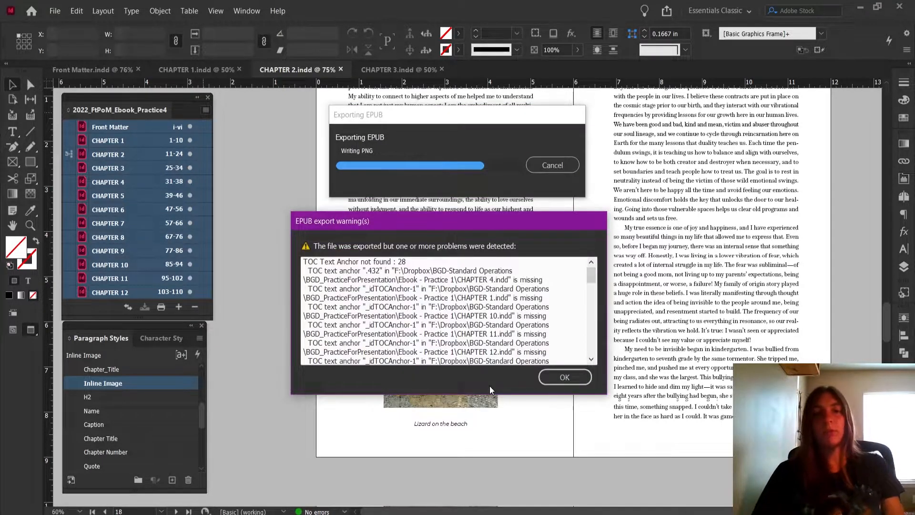
click(579, 381)
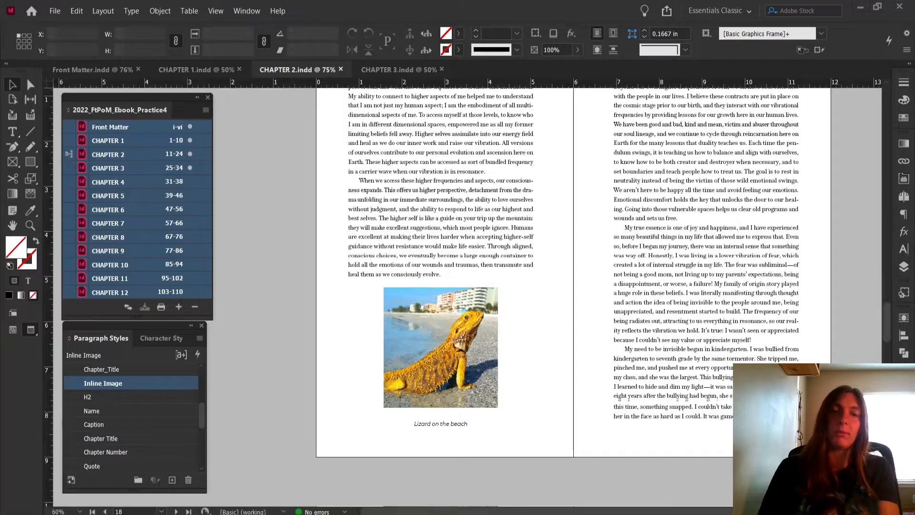
Apply Jump Object text wrap to the bearded dragon image on page 18
click(439, 346)
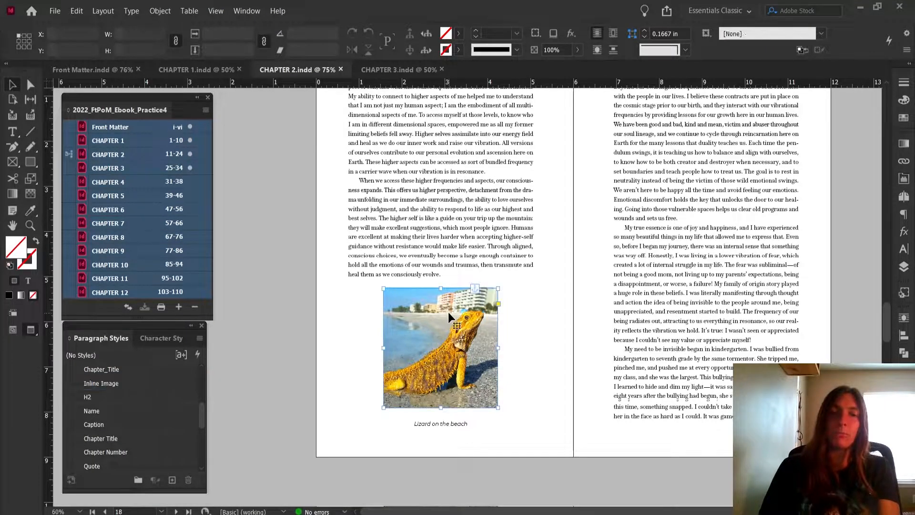
click(907, 318)
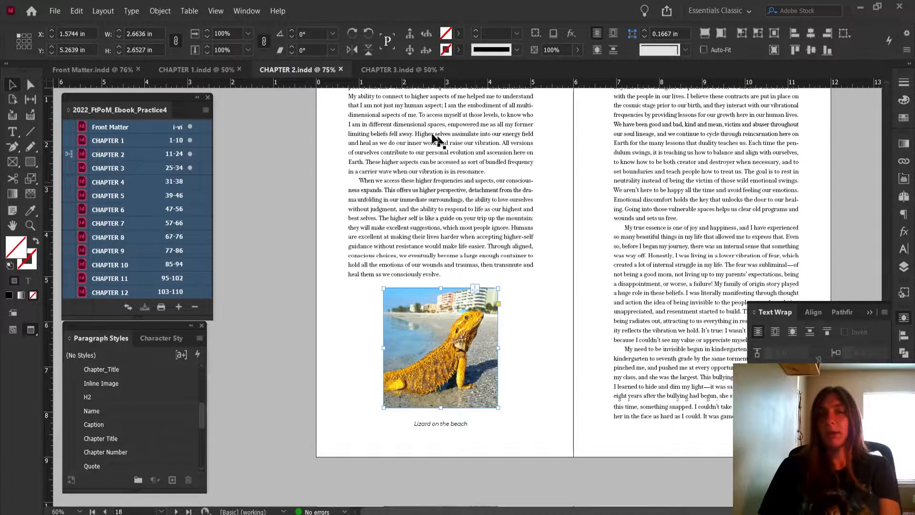
click(809, 333)
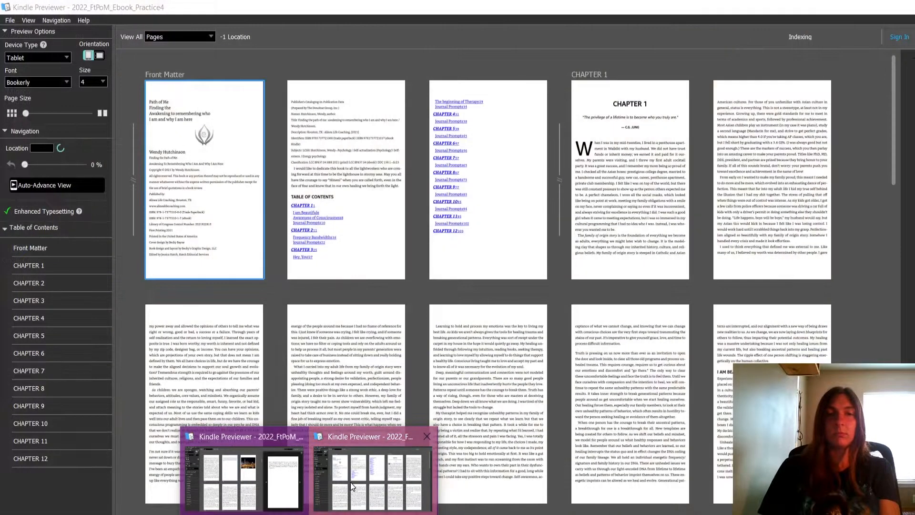
Switch to Kindle Previewer and check the bearded dragon image and its caption in Chapter 2 at font sizes 10 and 2
click(351, 482)
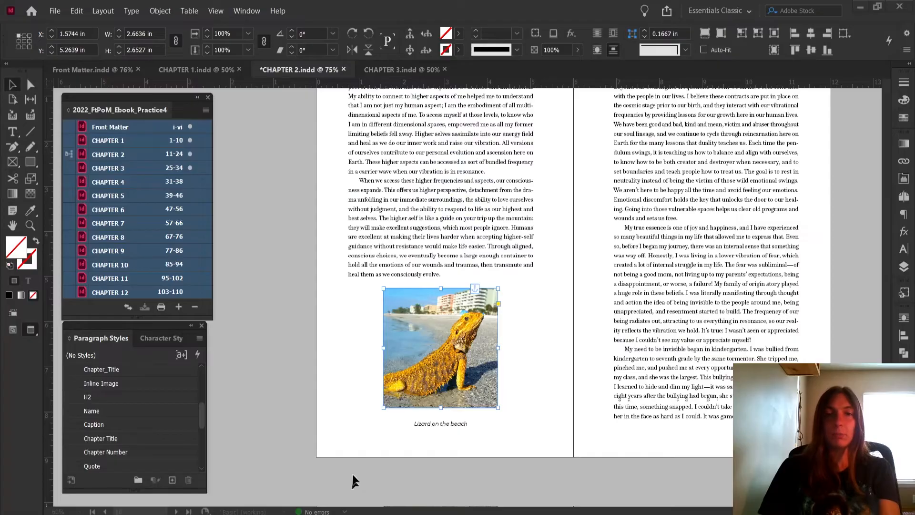
click(541, 242)
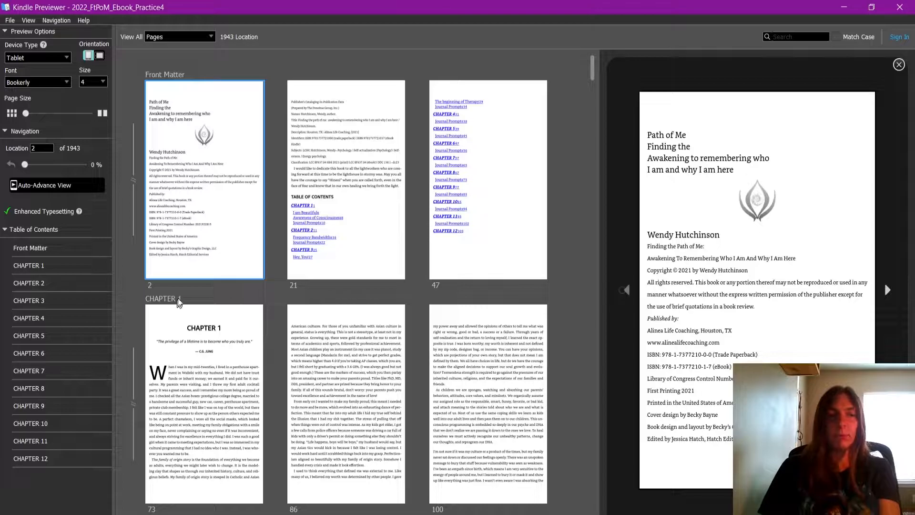
scroll(233, 283, down, 15)
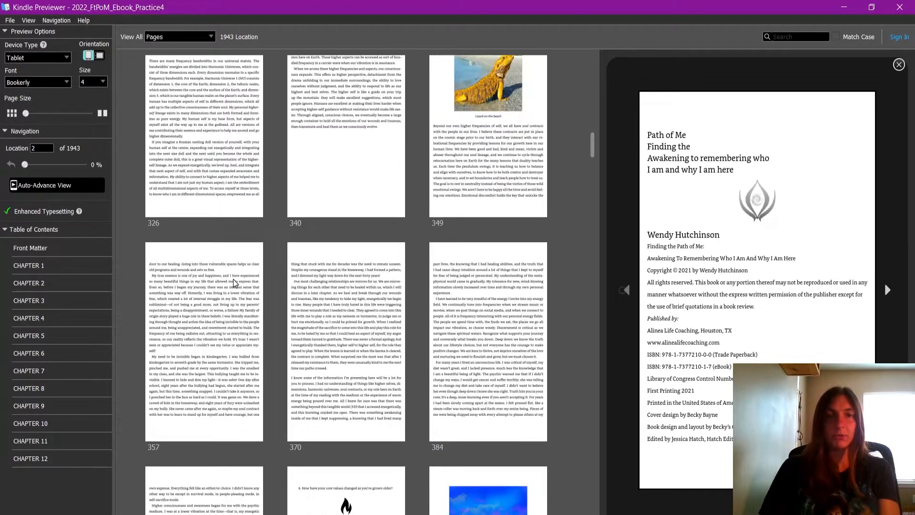
click(486, 113)
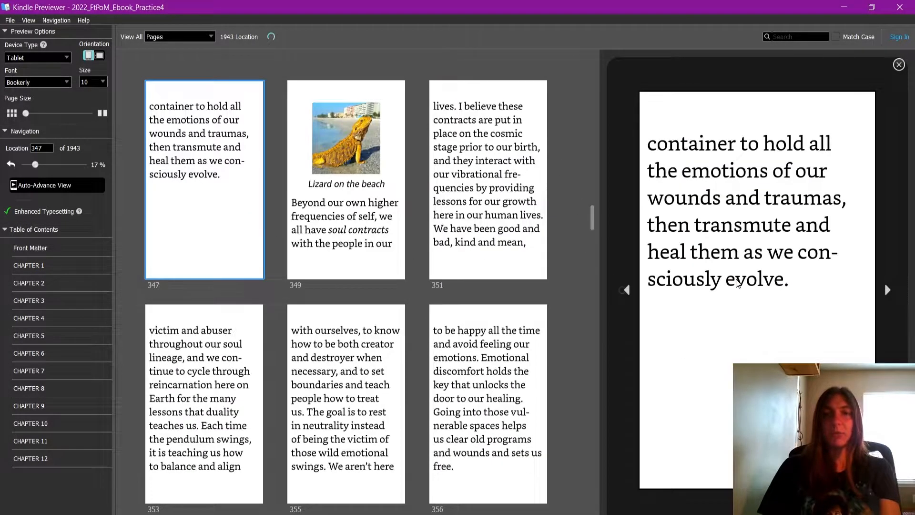
click(94, 85)
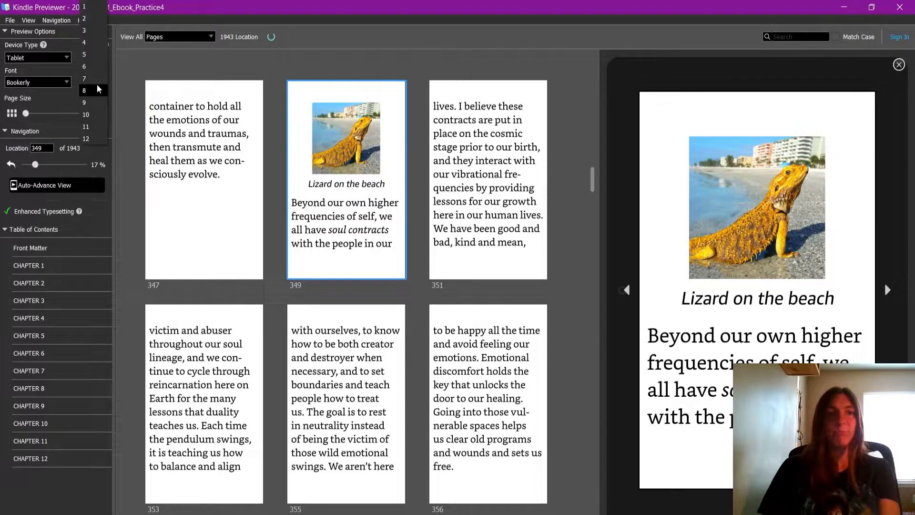
click(90, 18)
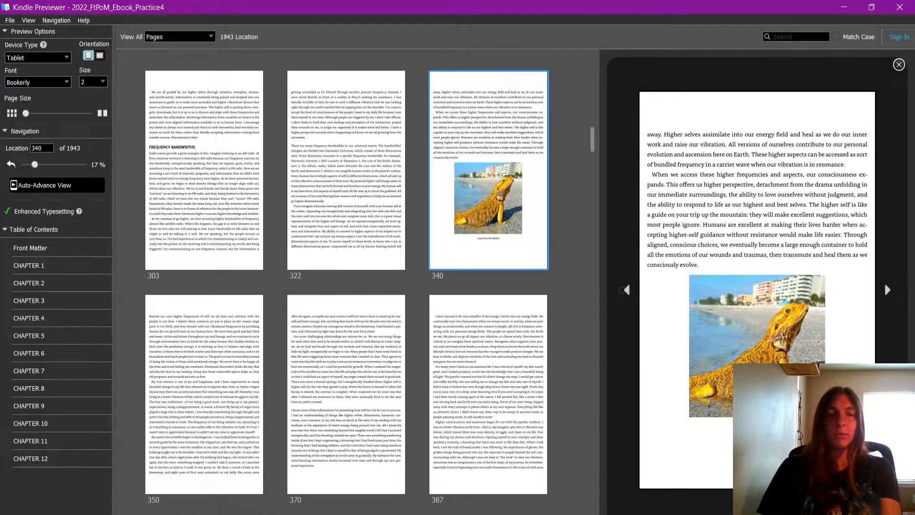
Return to InDesign and save the Chapter 2 document
click(199, 483)
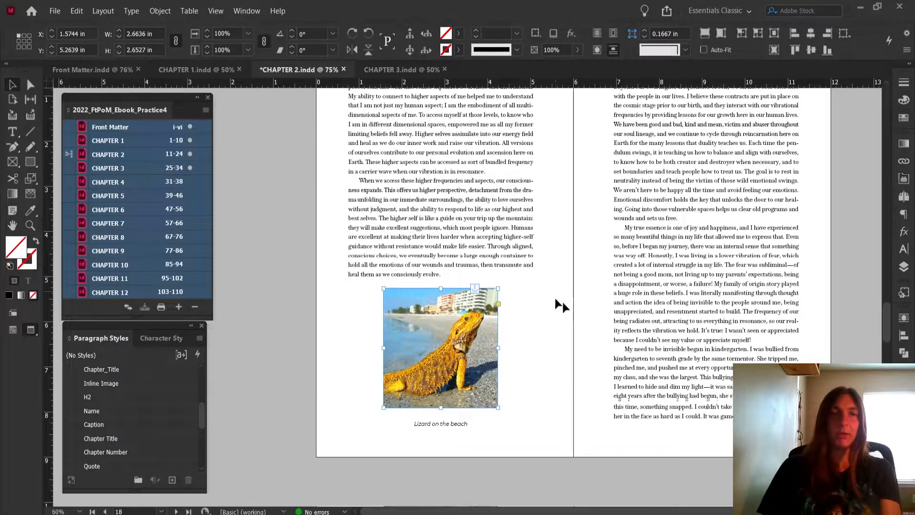
click(54, 10)
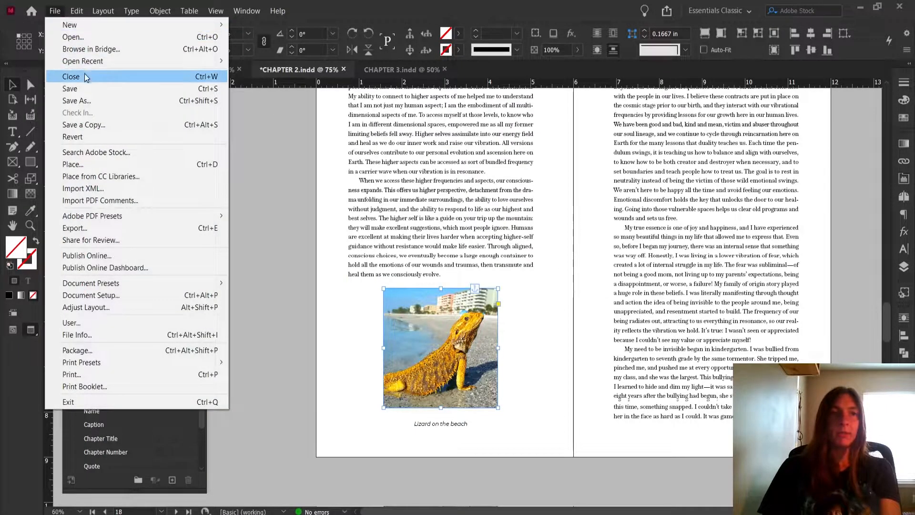
click(86, 88)
Check the link of the fire graphic on Chapter 2's opening page and anchor it at the start of the CHAPTER 2 heading
drag(886, 306, 900, 97)
click(855, 218)
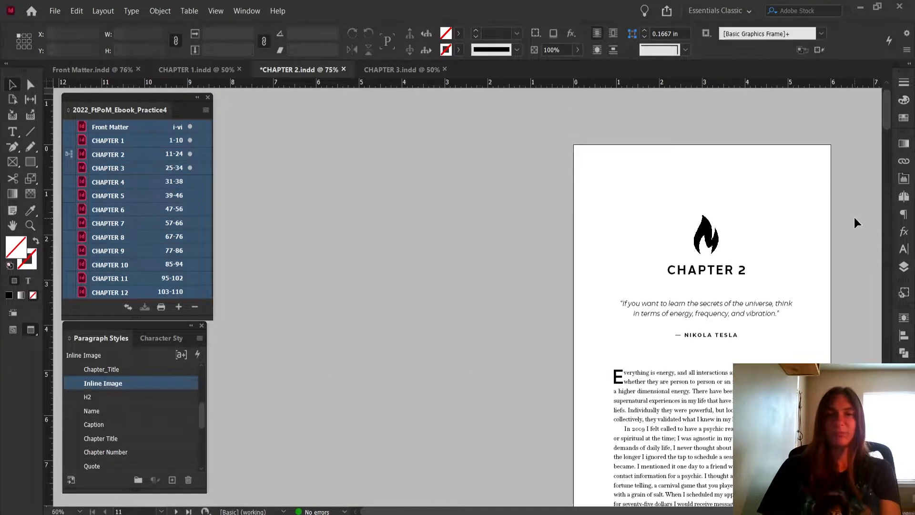
click(716, 245)
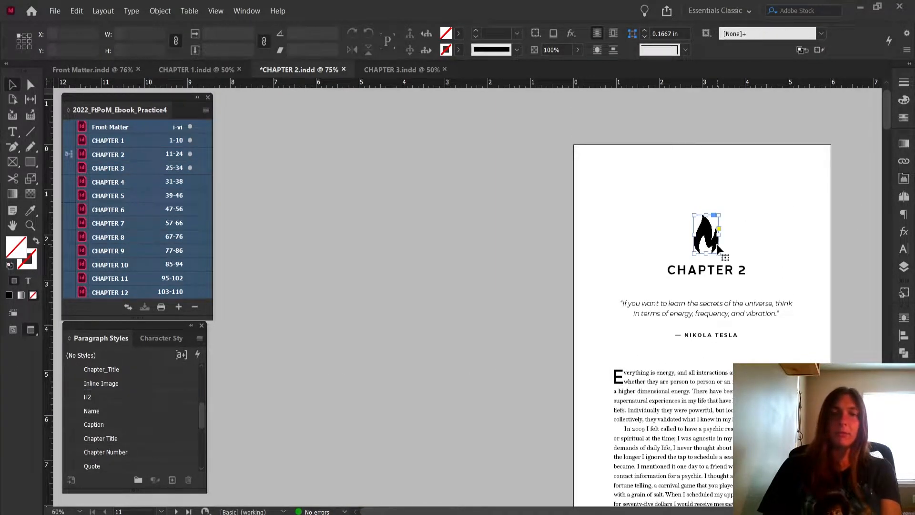
scroll(761, 236, up, 2)
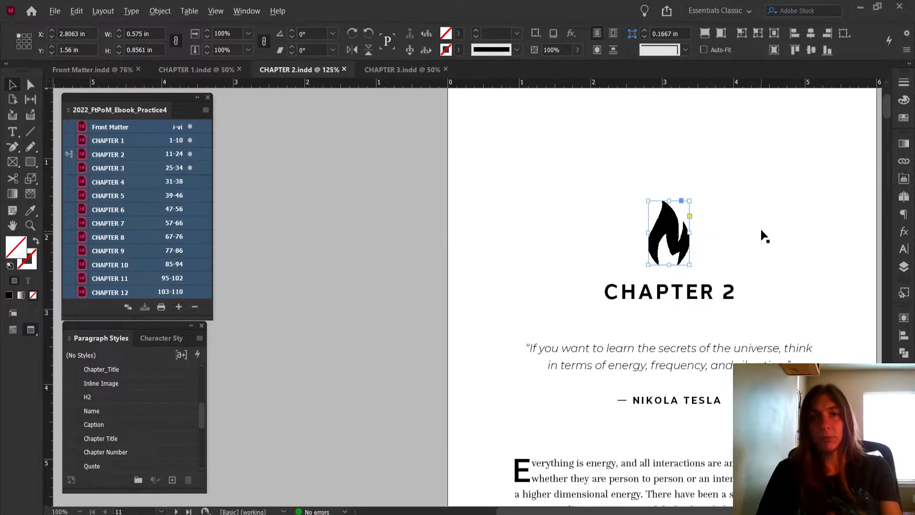
click(900, 164)
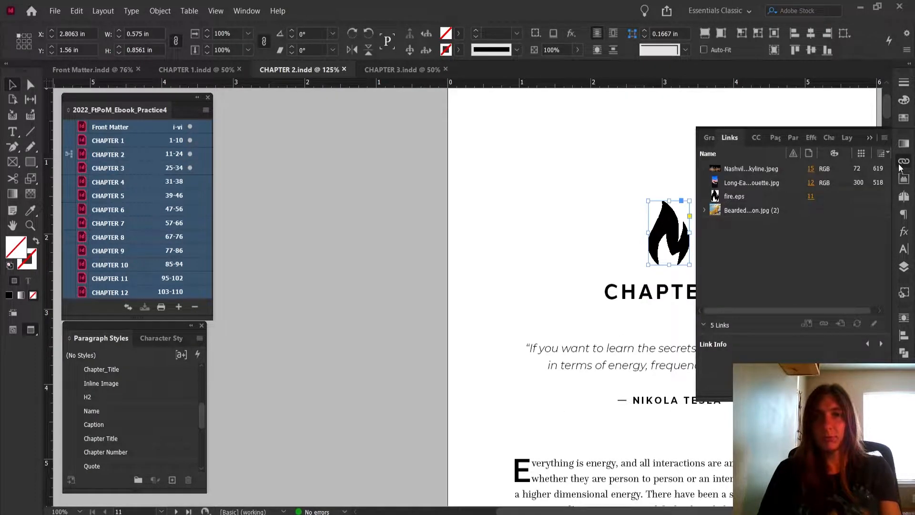
click(903, 163)
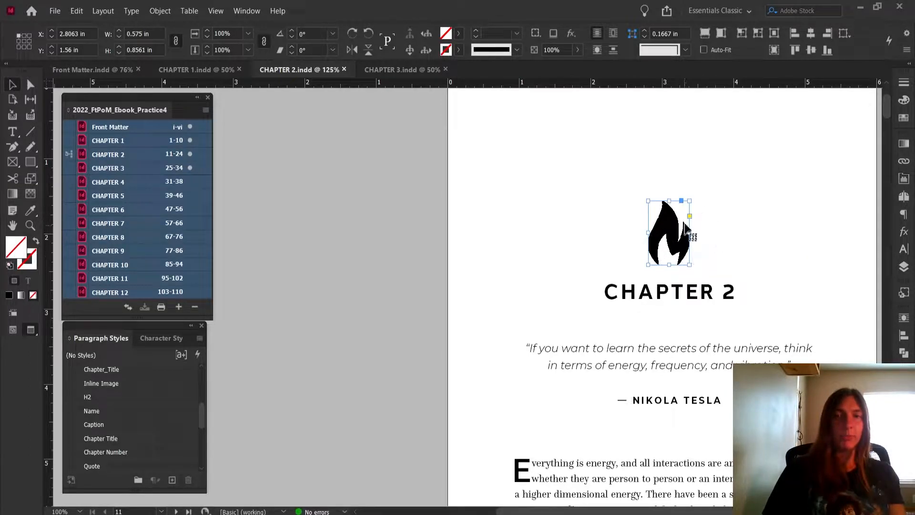
drag(683, 202, 606, 296)
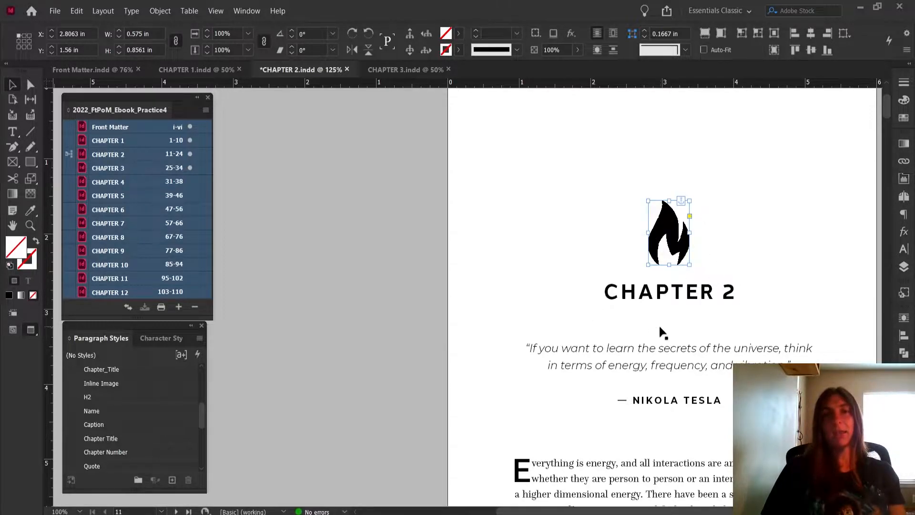
Try adding a paragraph break after the CHAPTER 2 heading, and undo it
double_click(735, 292)
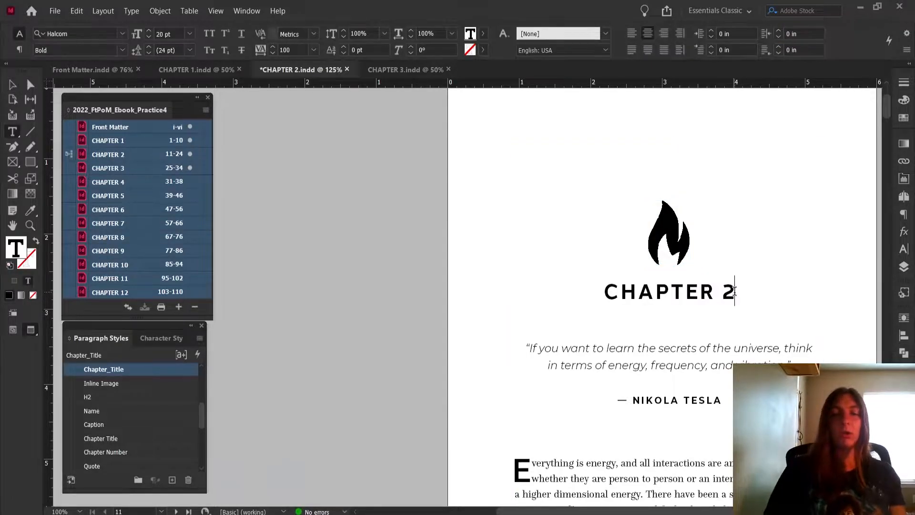
key(Return)
key(ctrl+z)
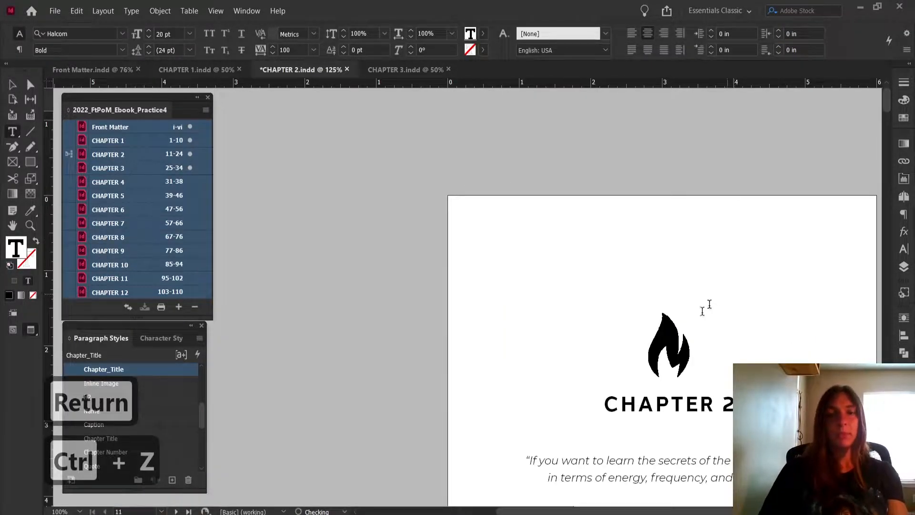
Re-anchor the fire graphic at the end of the CHAPTER 2 heading
click(11, 86)
scroll(617, 296, down, 4)
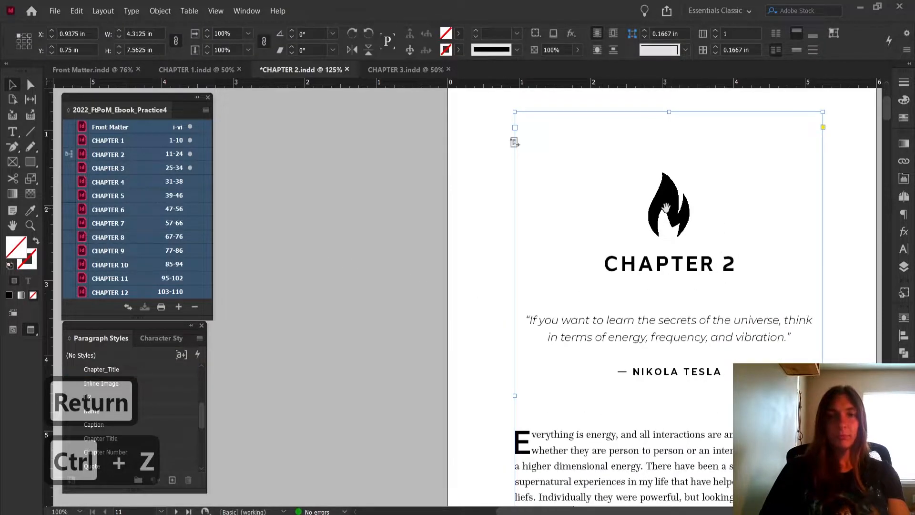
click(670, 210)
click(846, 221)
click(657, 217)
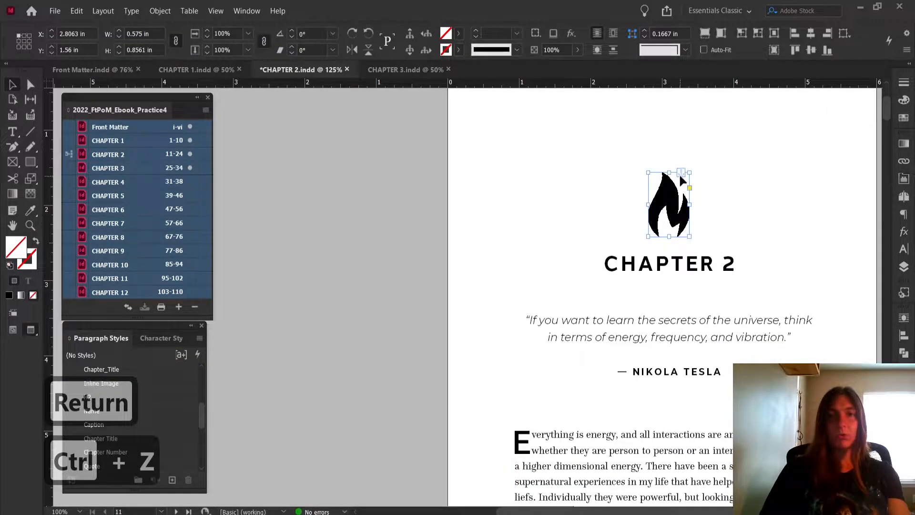
mouse_move(681, 172)
mouse_down()
mouse_move(622, 259)
mouse_move(607, 262)
mouse_move(735, 267)
mouse_up()
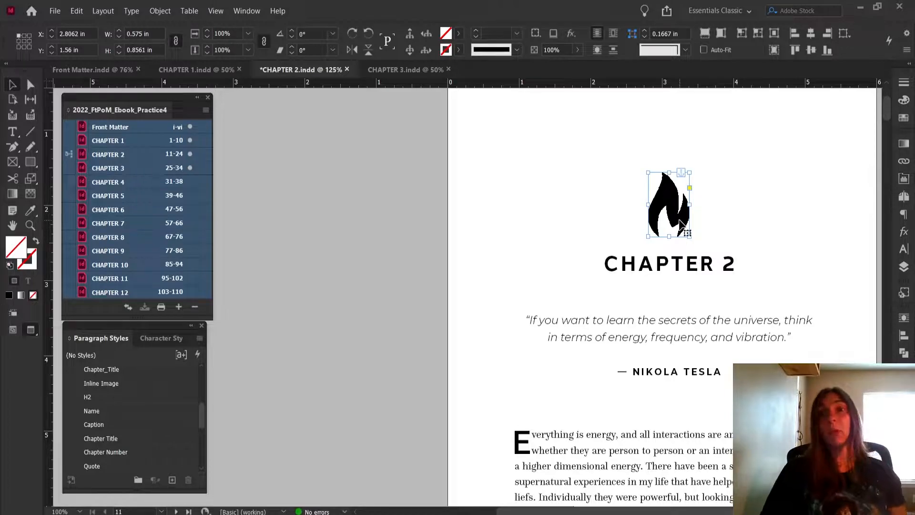
Set the fire graphic's anchored position above the CHAPTER 2 line, with Center alignment
right_click(670, 200)
mouse_move(709, 221)
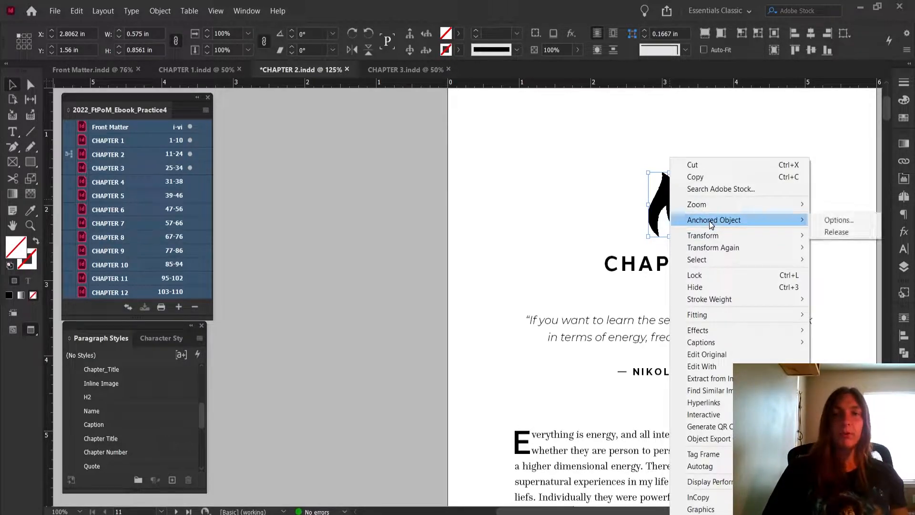
click(841, 219)
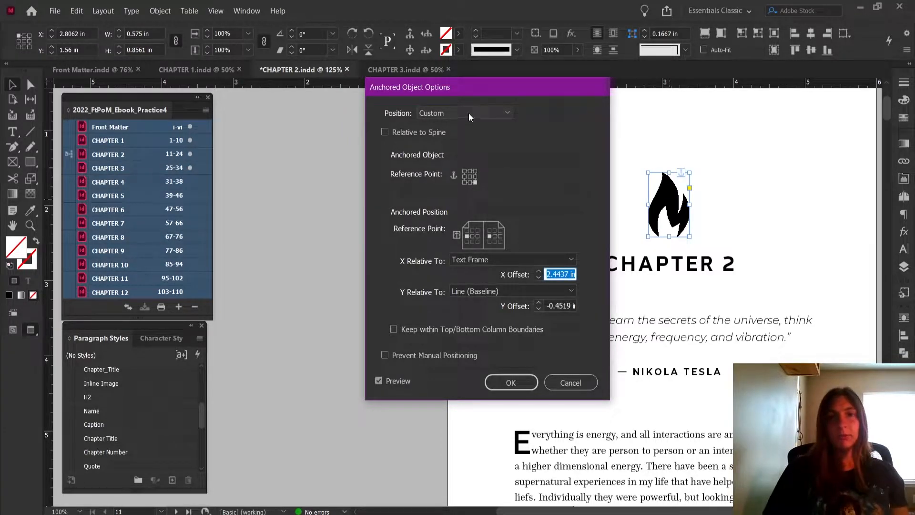
click(443, 108)
click(447, 126)
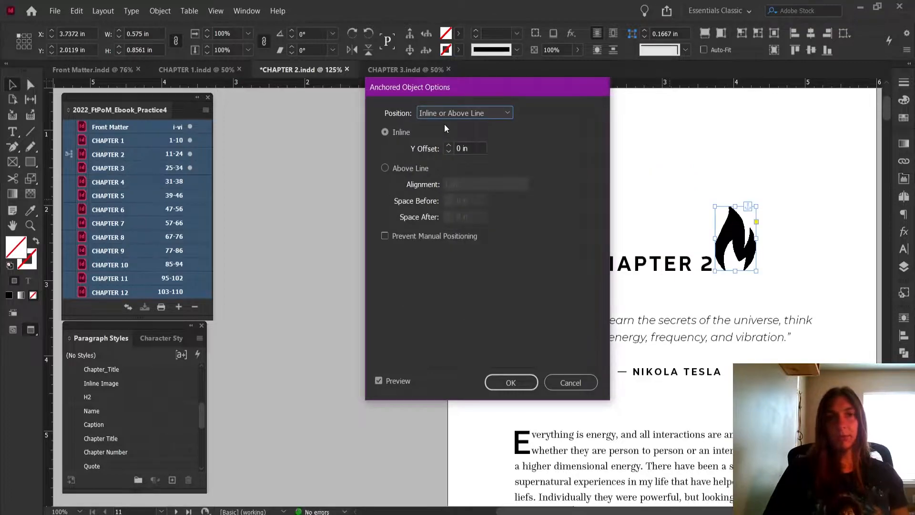
click(420, 168)
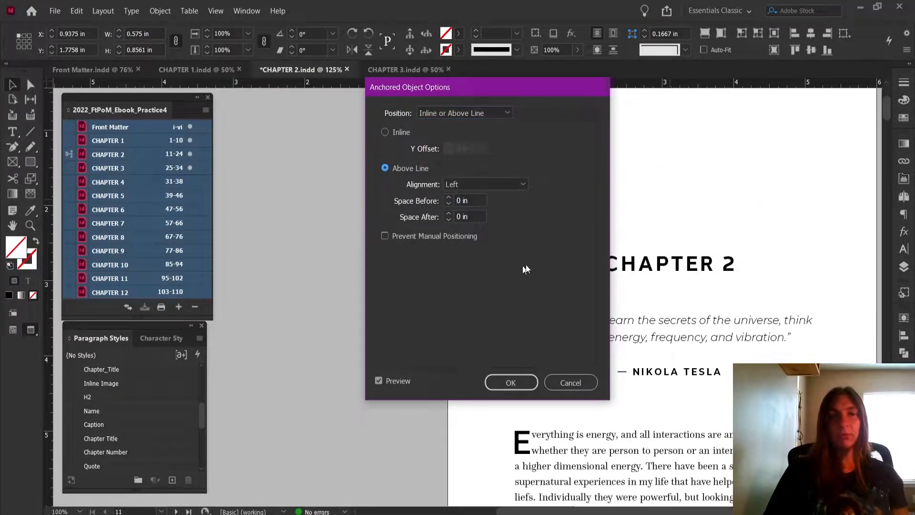
drag(522, 89, 326, 119)
click(313, 217)
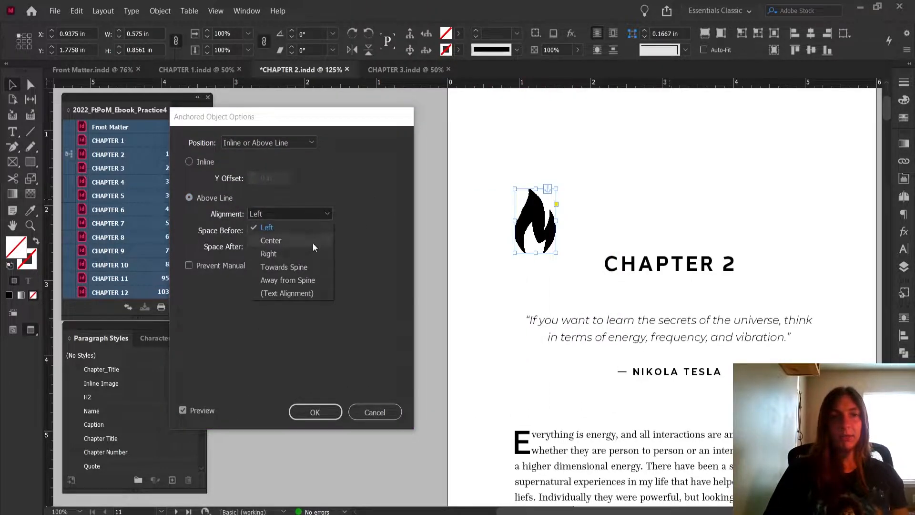
click(312, 242)
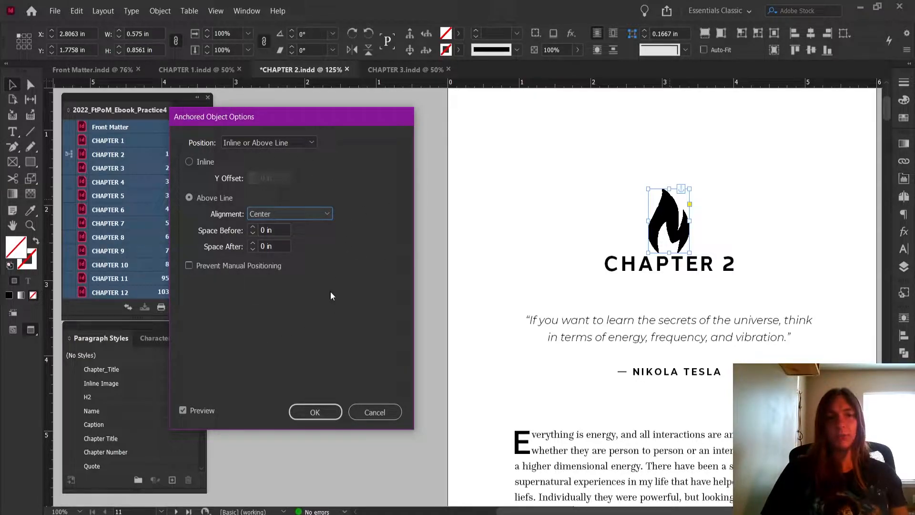
click(314, 412)
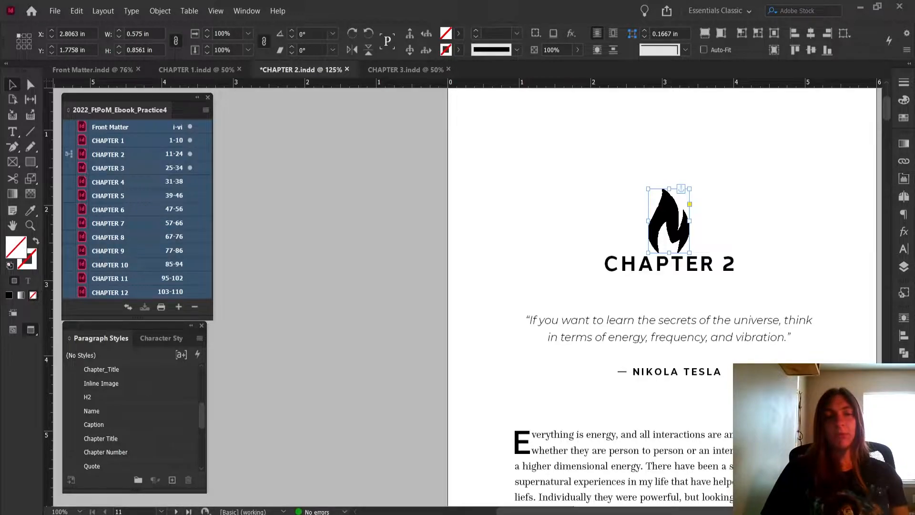
mouse_move(309, 514)
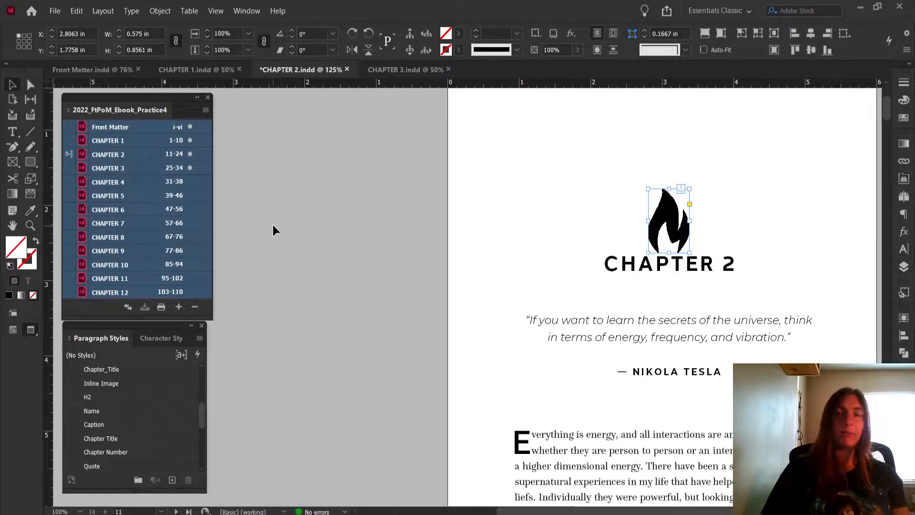
Review the default position options for anchored objects without changing them
click(414, 164)
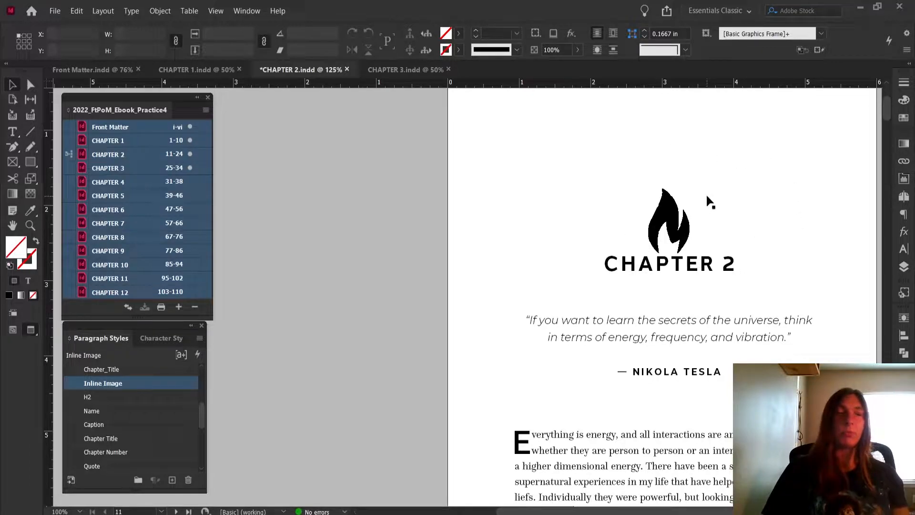
click(657, 215)
right_click(658, 215)
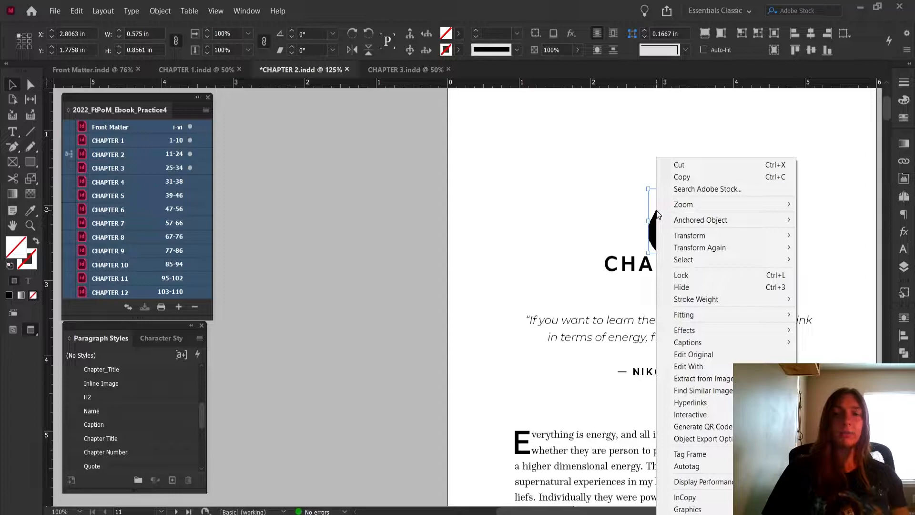
mouse_move(678, 221)
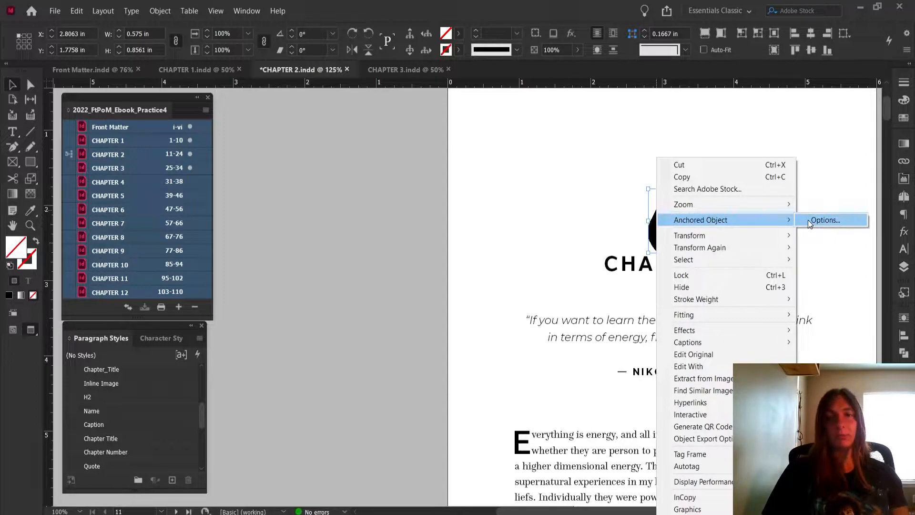
click(405, 187)
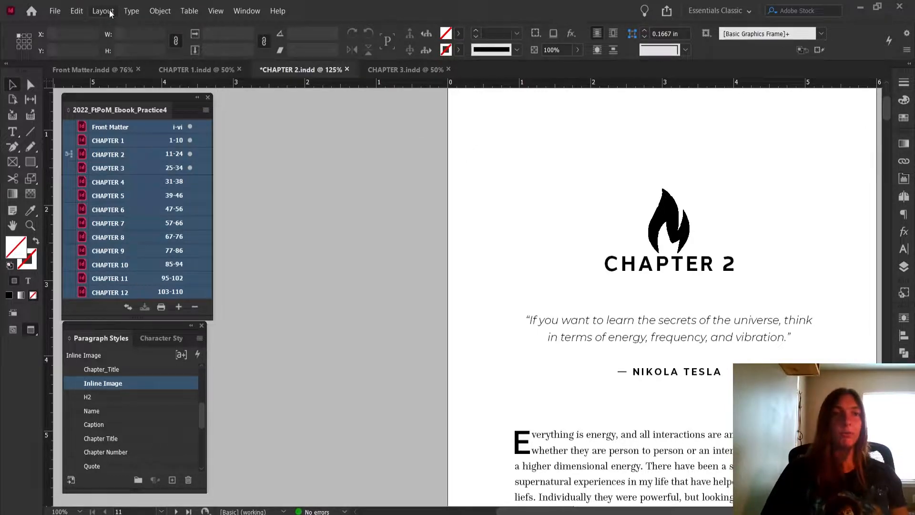
click(159, 11)
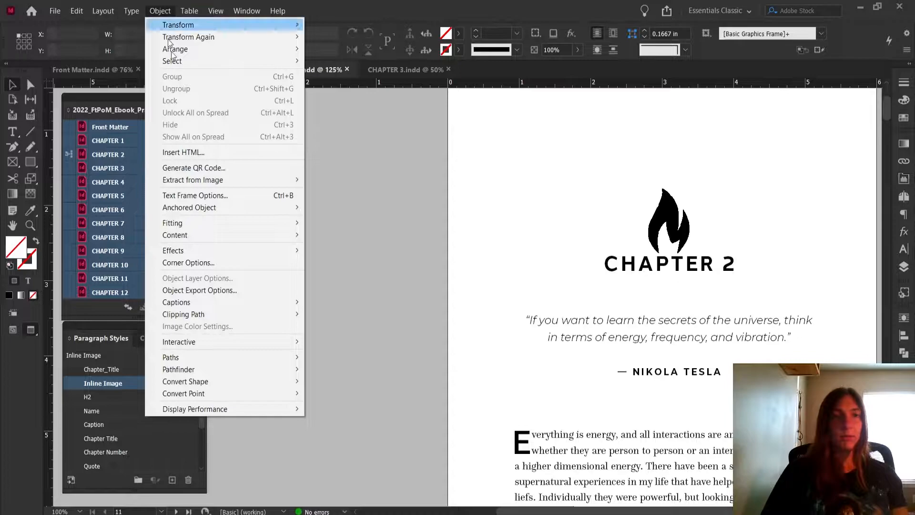
mouse_move(207, 210)
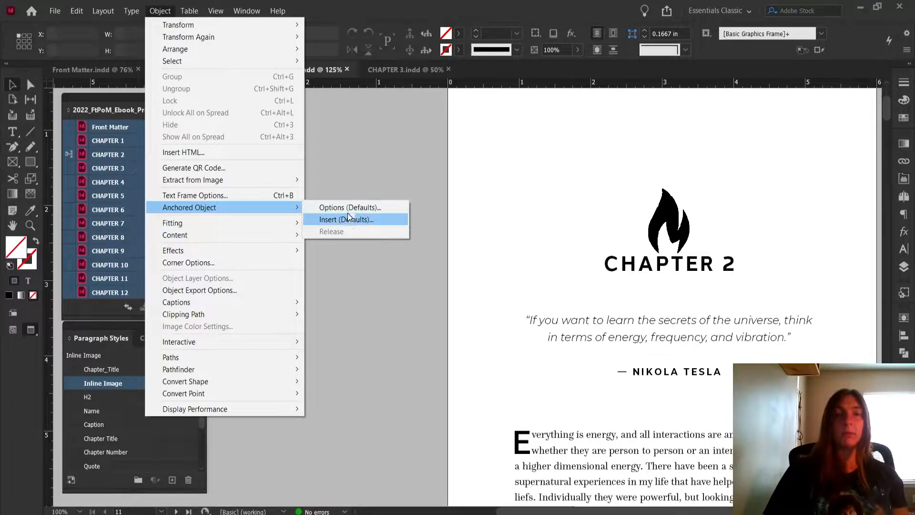
click(370, 210)
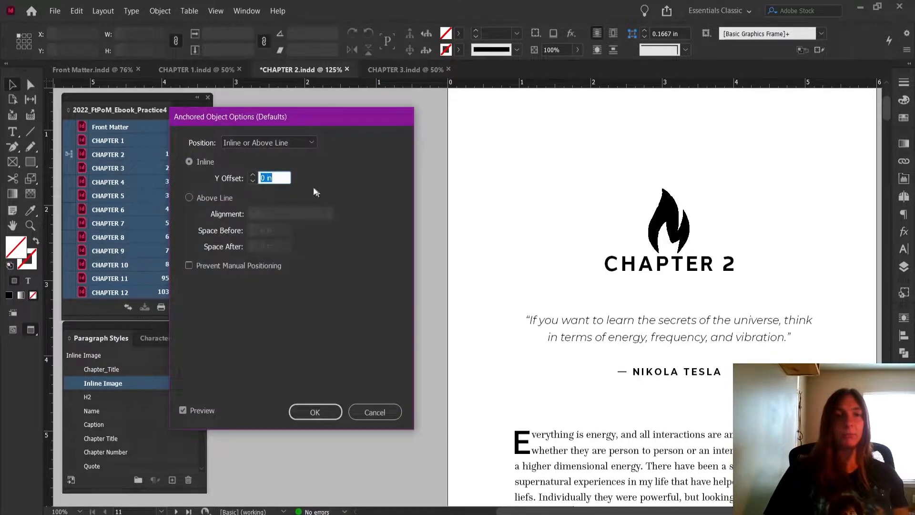
drag(277, 117, 491, 81)
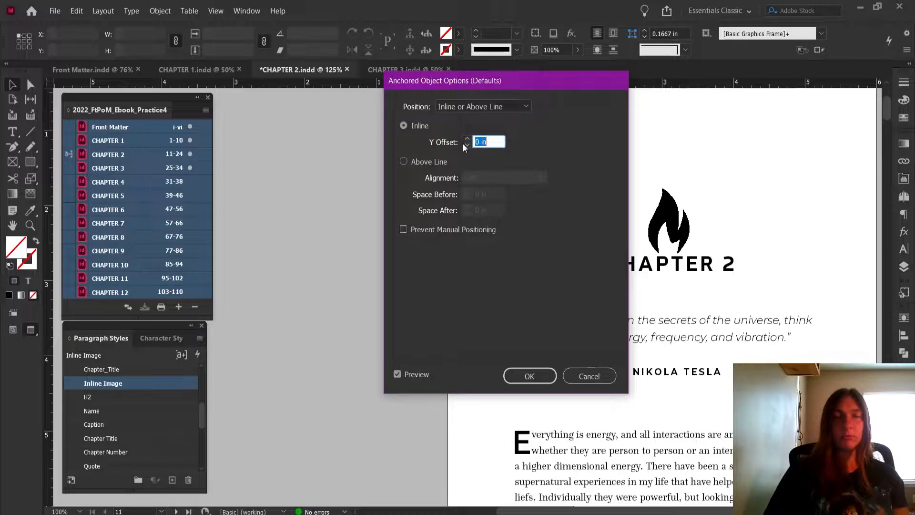
click(601, 382)
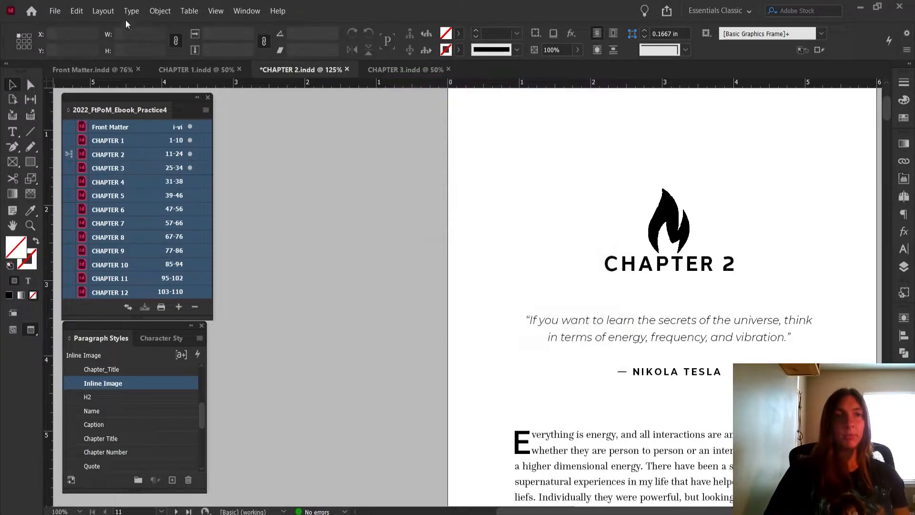
Review the default settings for inserting a new anchored object without applying them
click(160, 11)
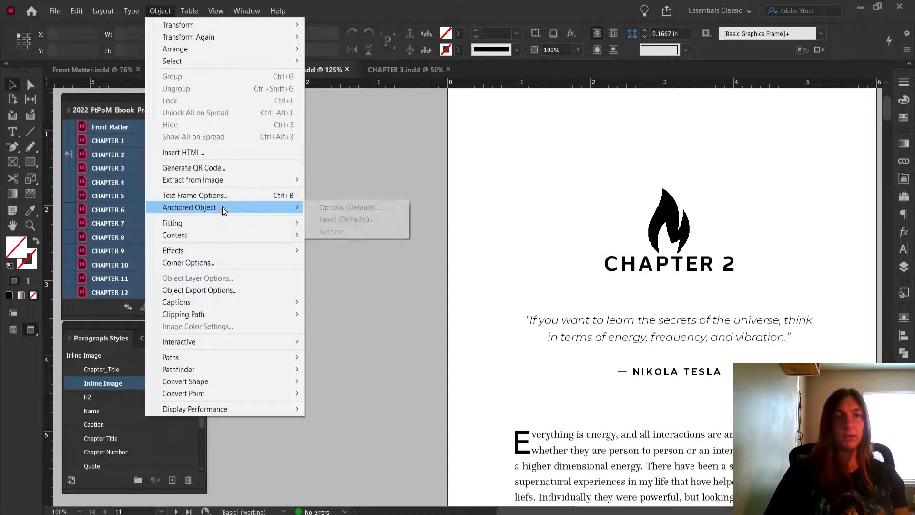
click(330, 219)
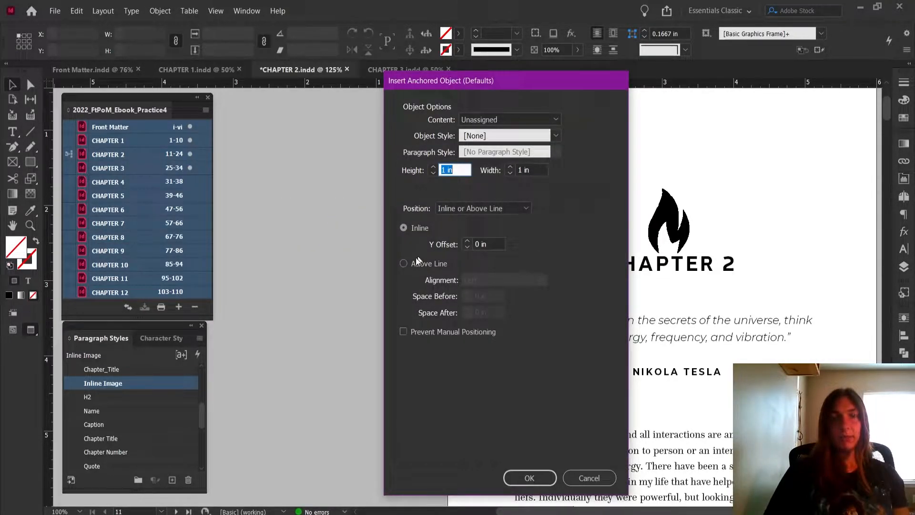
click(580, 481)
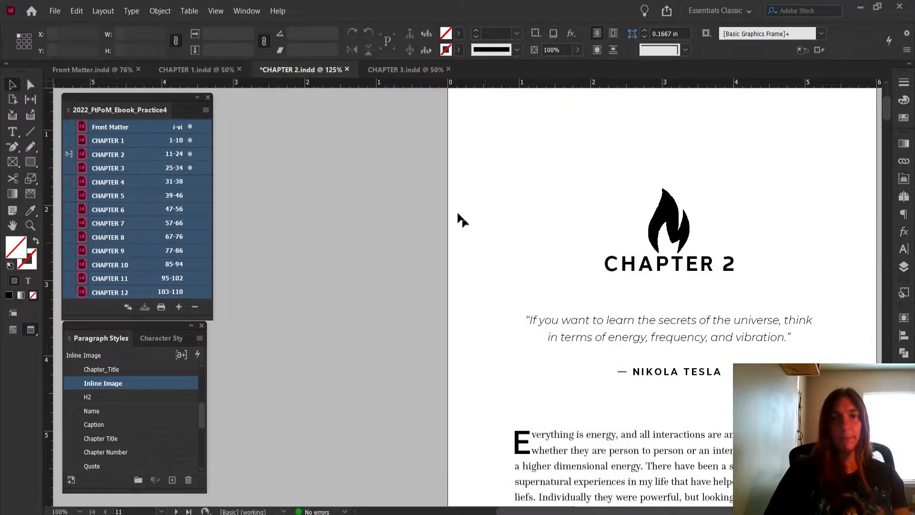
click(206, 110)
click(265, 229)
key(Return)
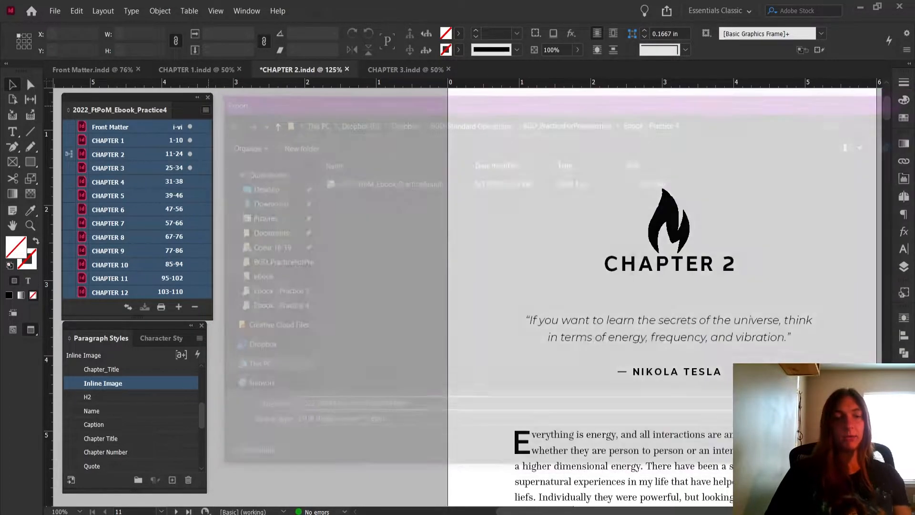
Save the Chapter 2 document and export the book as a reflowable EPUB, replacing 2022_FtPoM_Ebook_Practice4.epub
key(ctrl+s)
click(206, 110)
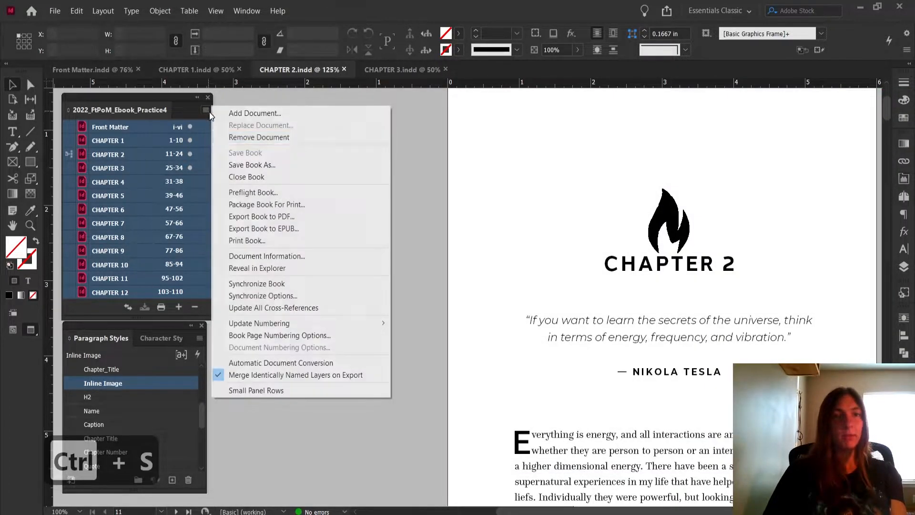
click(265, 229)
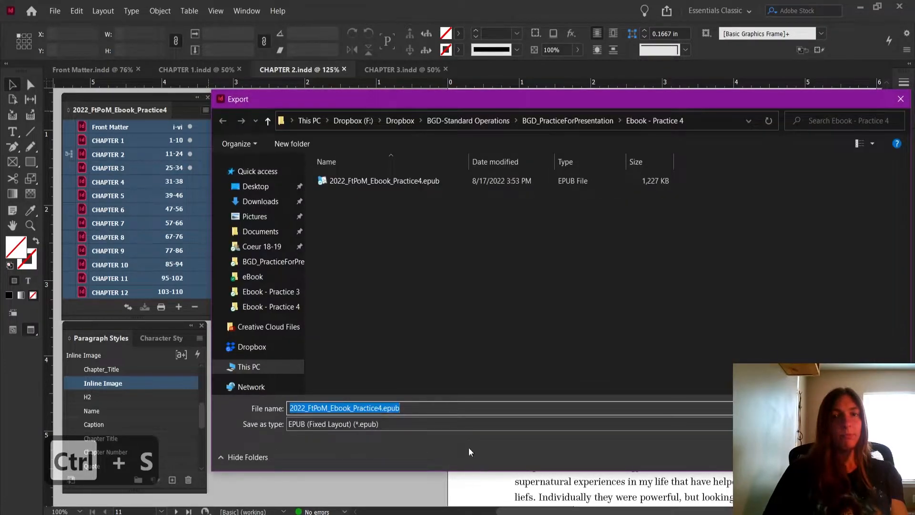
click(455, 425)
click(450, 450)
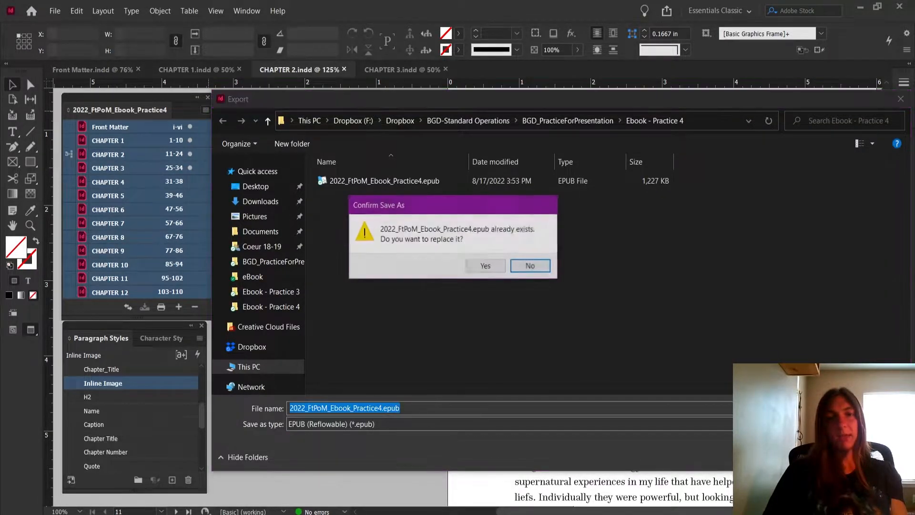
click(483, 265)
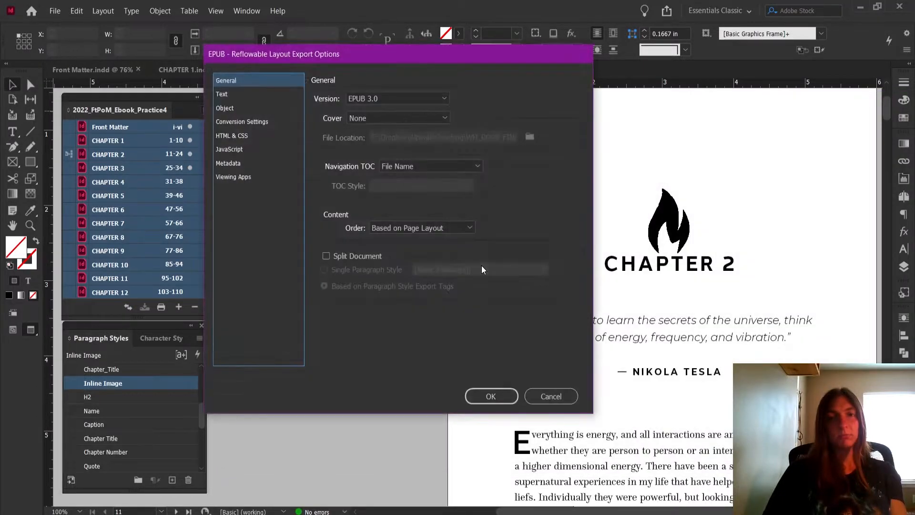
click(491, 396)
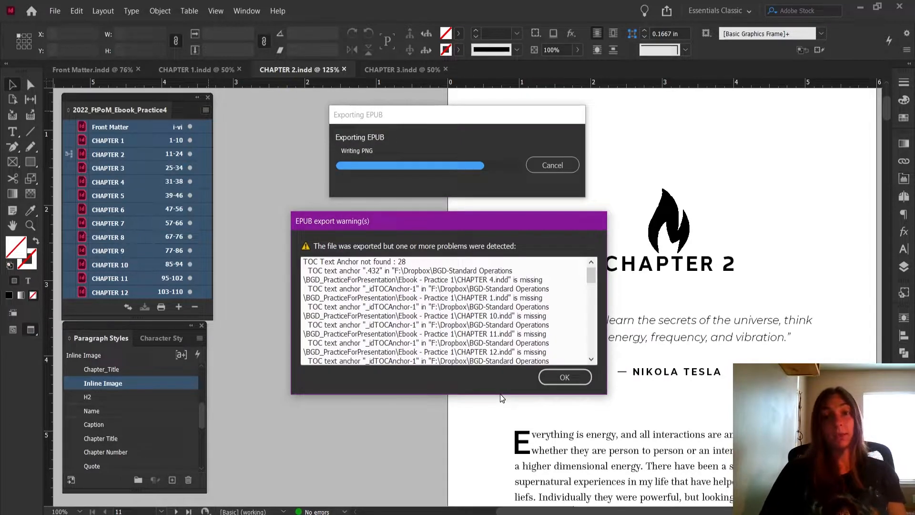
click(569, 377)
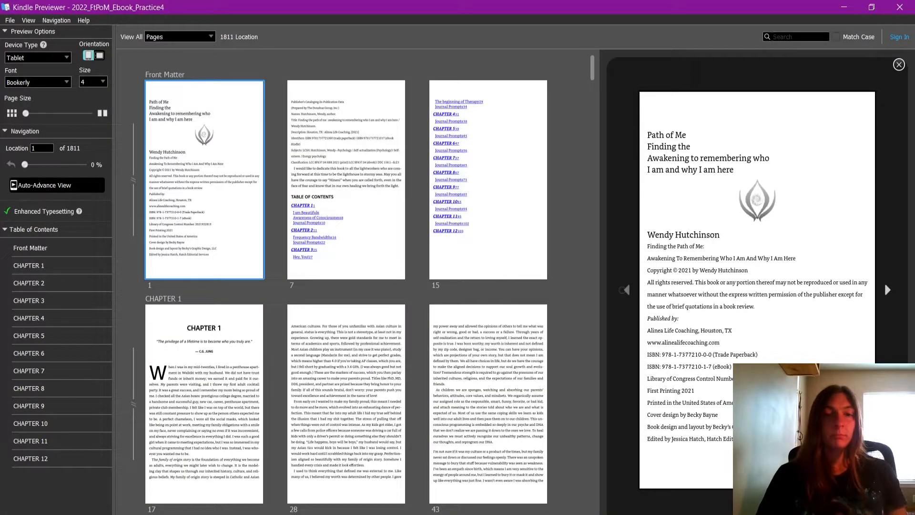
Check the fire graphic's placement on Chapter 2's opening page in Kindle Previewer, and return to InDesign
scroll(391, 415, down, 10)
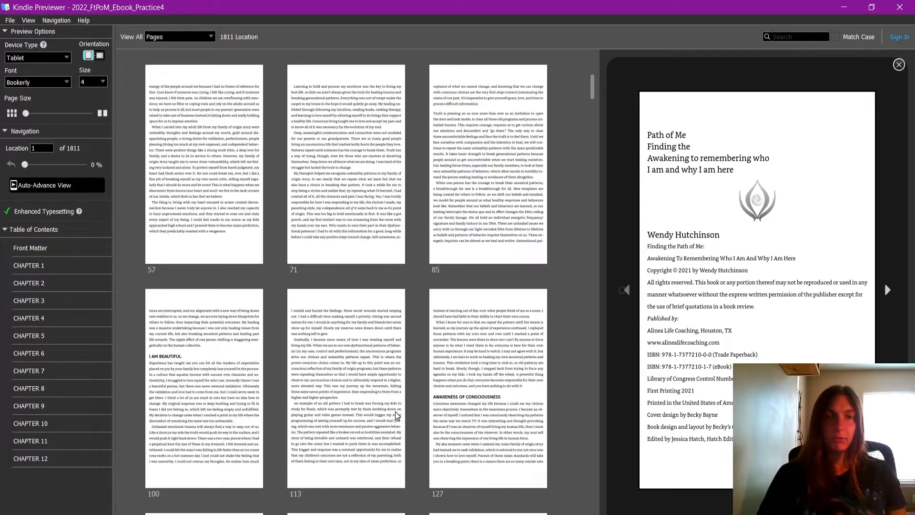
click(399, 395)
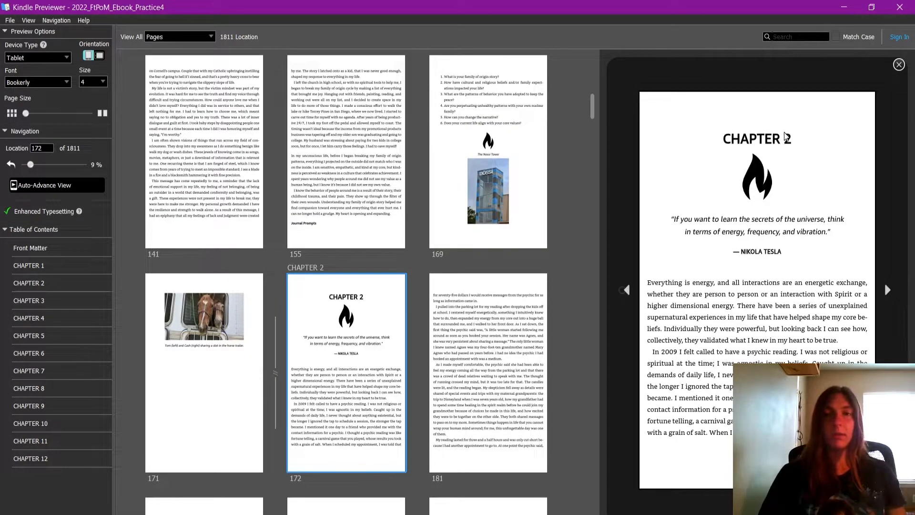
click(309, 514)
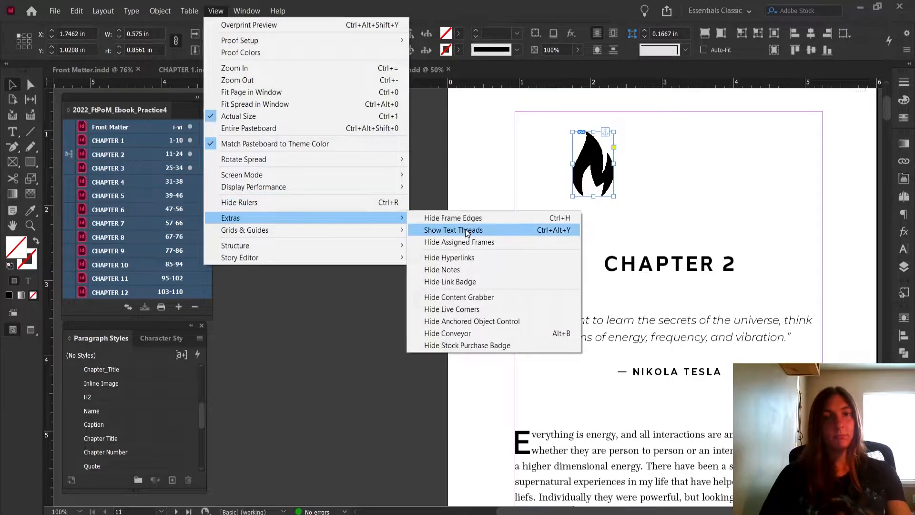
Show the text threads and move the anchored fire graphic to be centered above the CHAPTER 2 heading, at about X 2.81 in, Y 1.34 in
click(464, 343)
drag(591, 188, 667, 215)
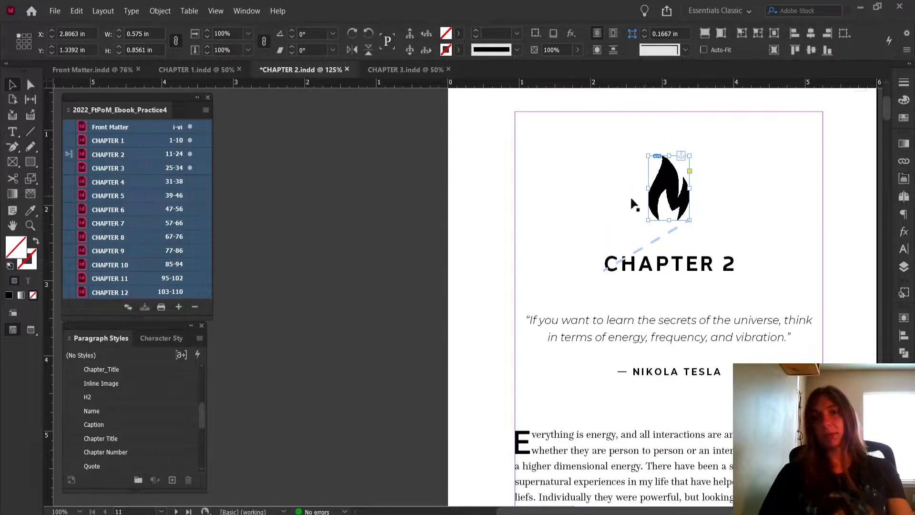
click(328, 223)
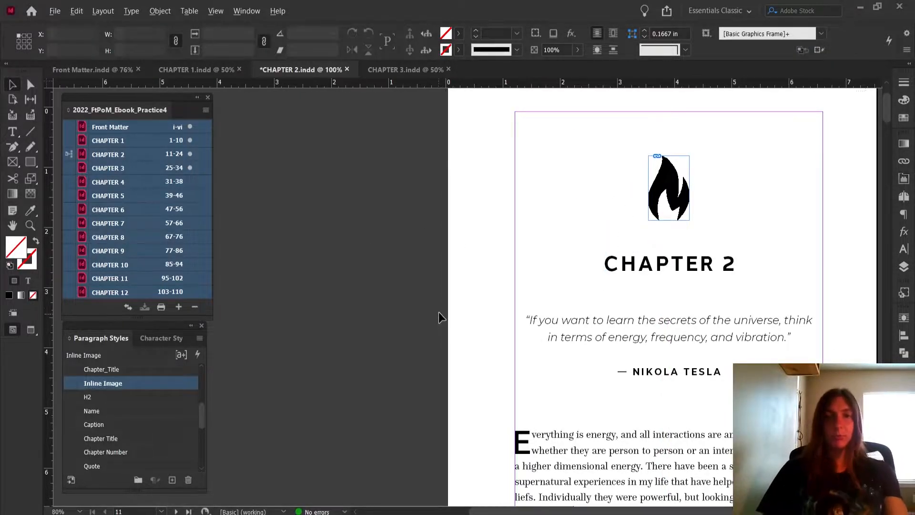
Examine how the images and captions are placed across Chapter 2's spreads, including the Nashville skyline and lizard photos
key(ctrl+minus)
scroll(585, 383, down, 4)
scroll(696, 383, down, 3)
scroll(714, 382, down, 5)
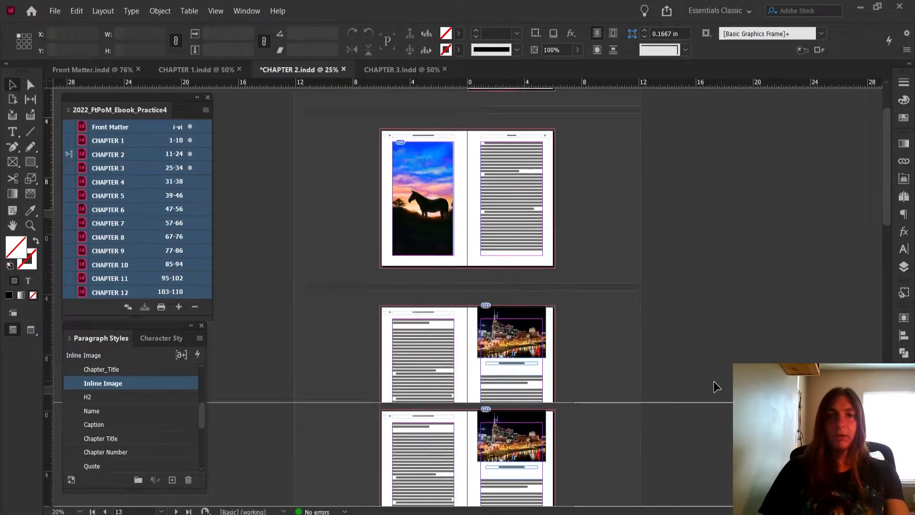
scroll(703, 432, down, 5)
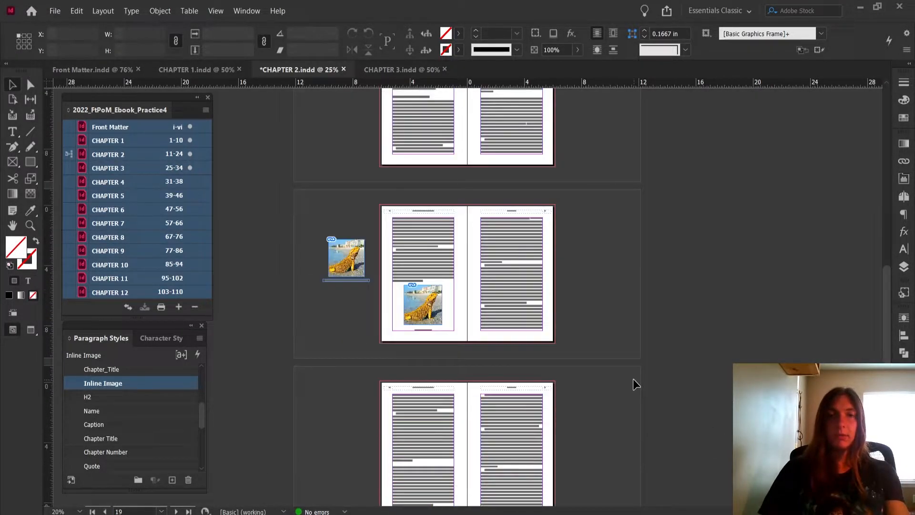
key(ctrl+equal)
key(ctrl+equal)
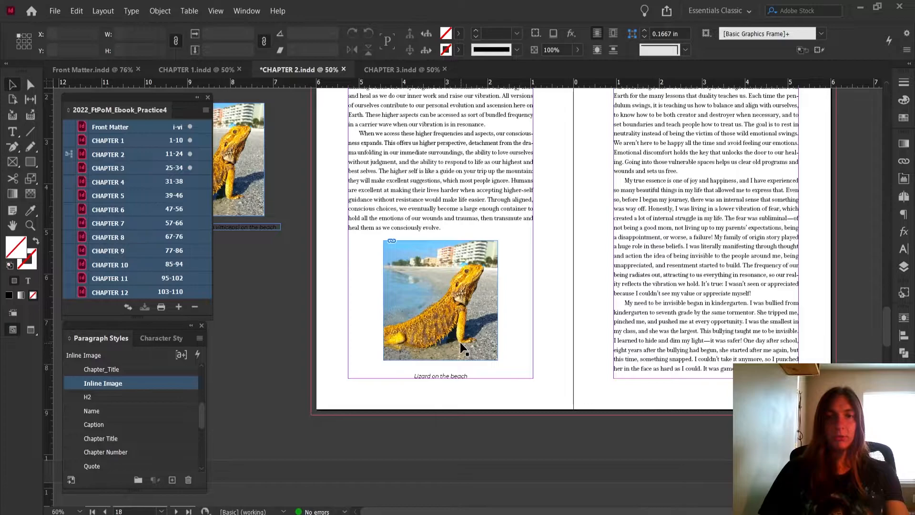
key(ctrl+minus)
scroll(524, 274, up, 5)
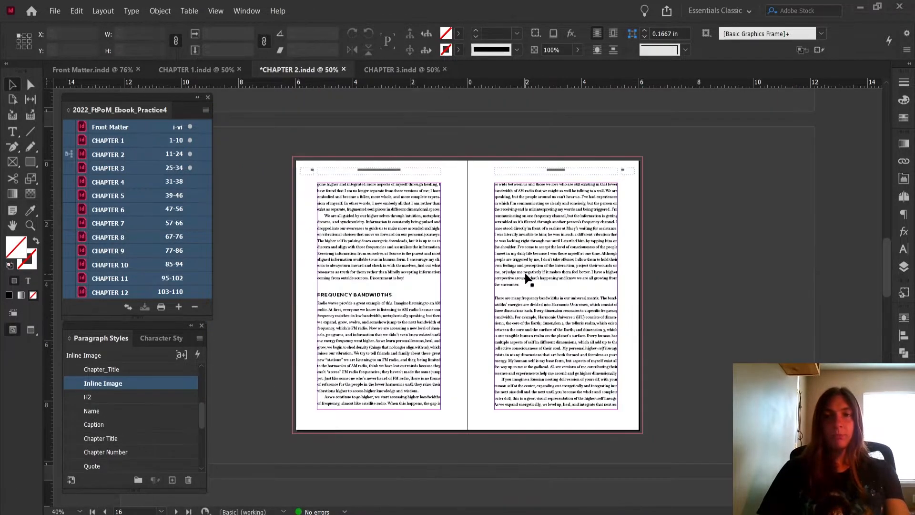
scroll(527, 278, up, 5)
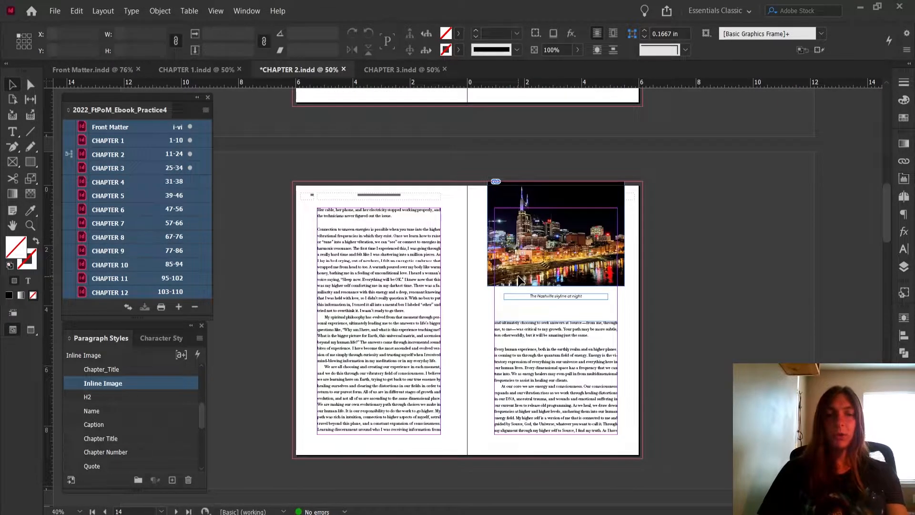
scroll(585, 251, down, 5)
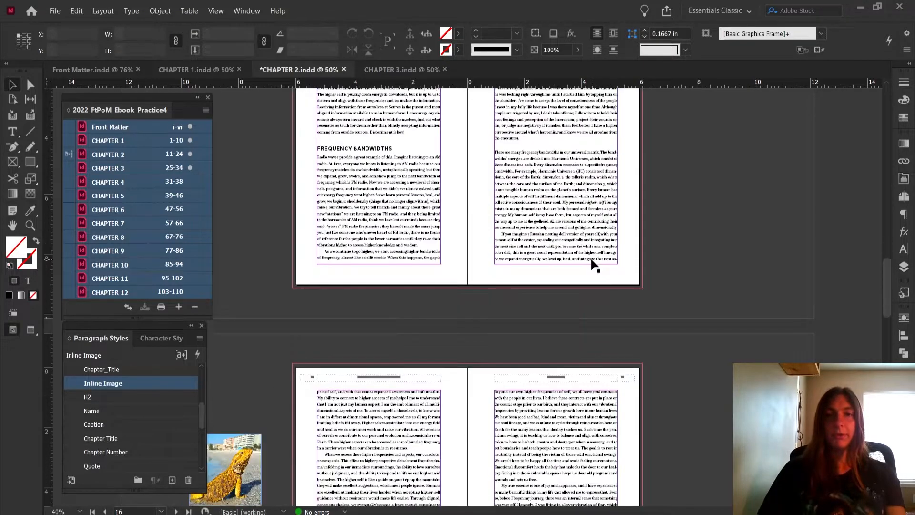
scroll(594, 265, down, 3)
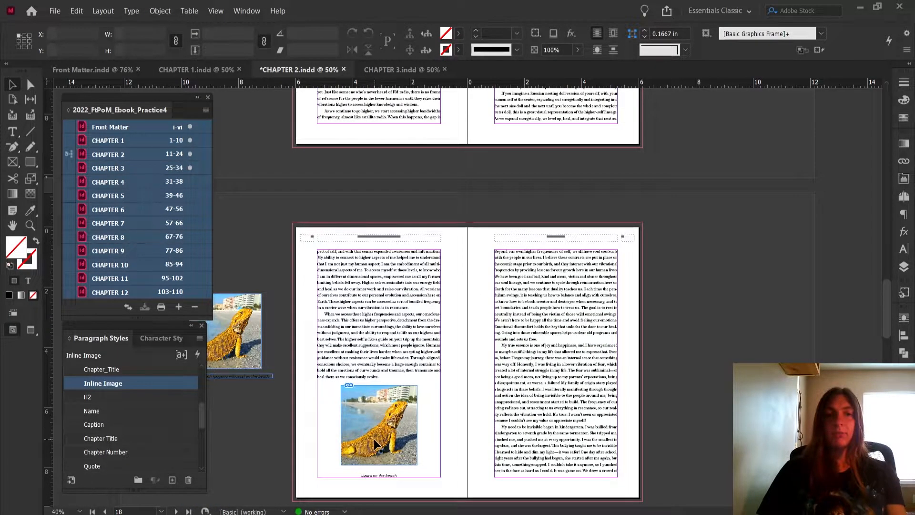
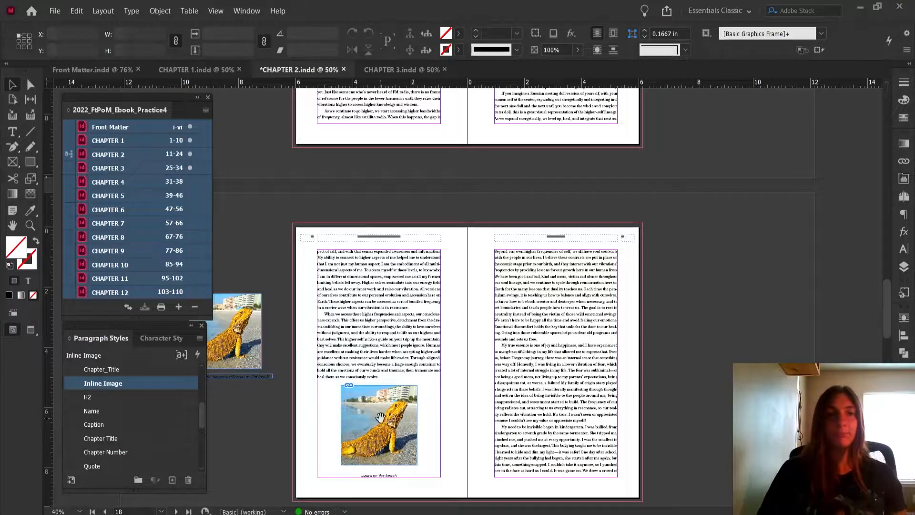
Delete the duplicate lizard photo from the pasteboard beside the spread and save the Chapter 2 document
click(247, 328)
key(Delete)
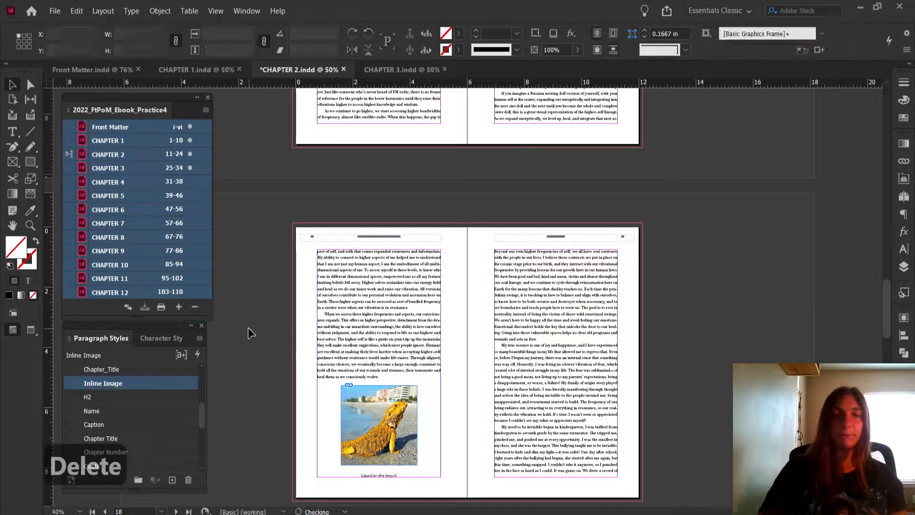
key(ctrl+s)
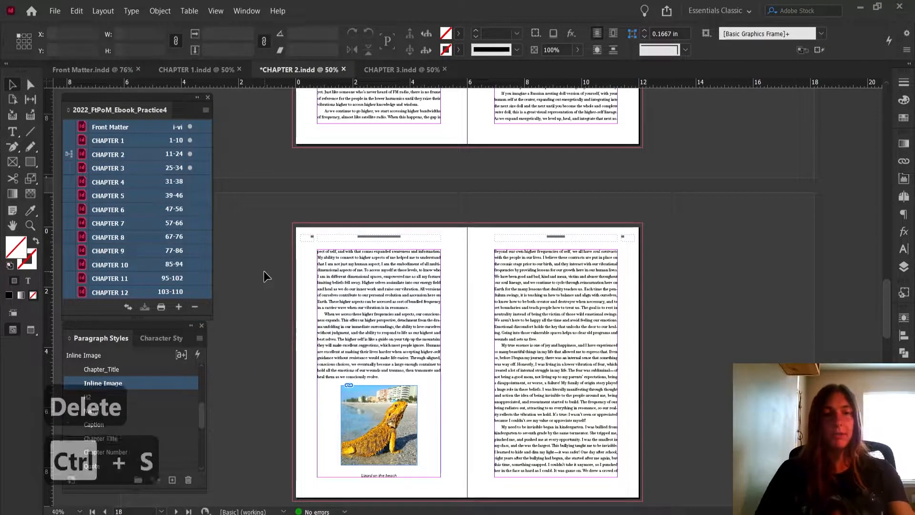
Switch to the Front Matter document and examine the Table of Contents page, including its chapter entries and page numbers
scroll(381, 435, up, 10)
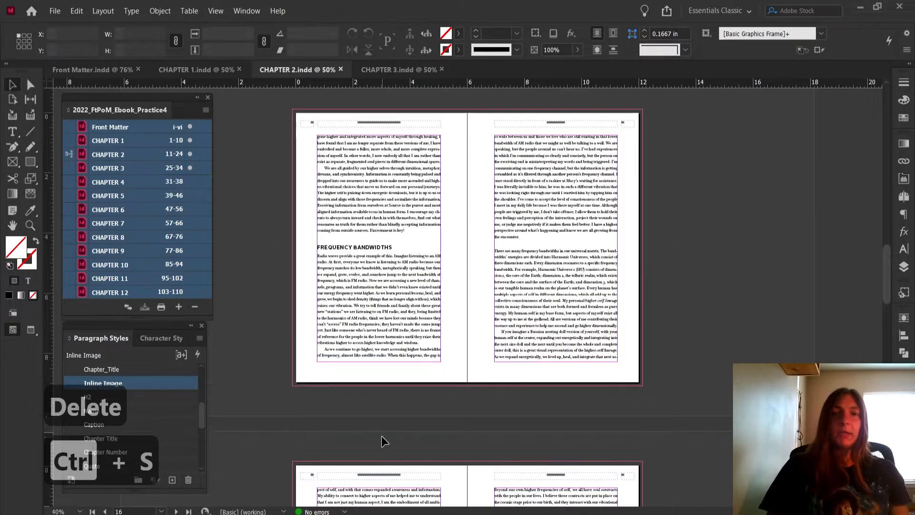
scroll(381, 436, up, 8)
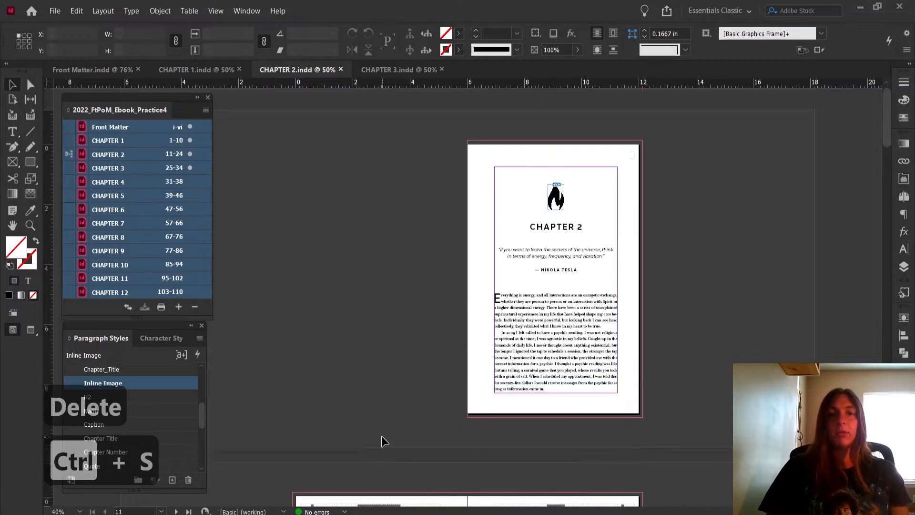
click(90, 70)
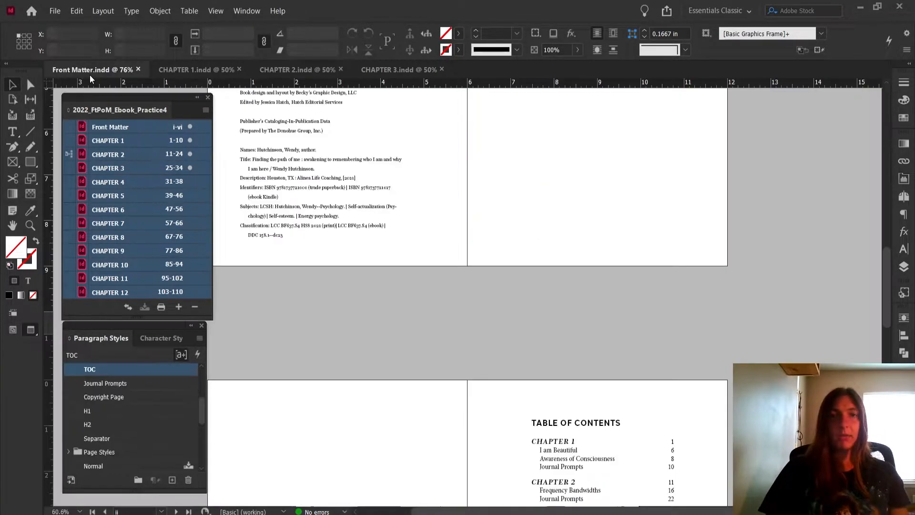
scroll(579, 286, down, 4)
scroll(606, 374, down, 3)
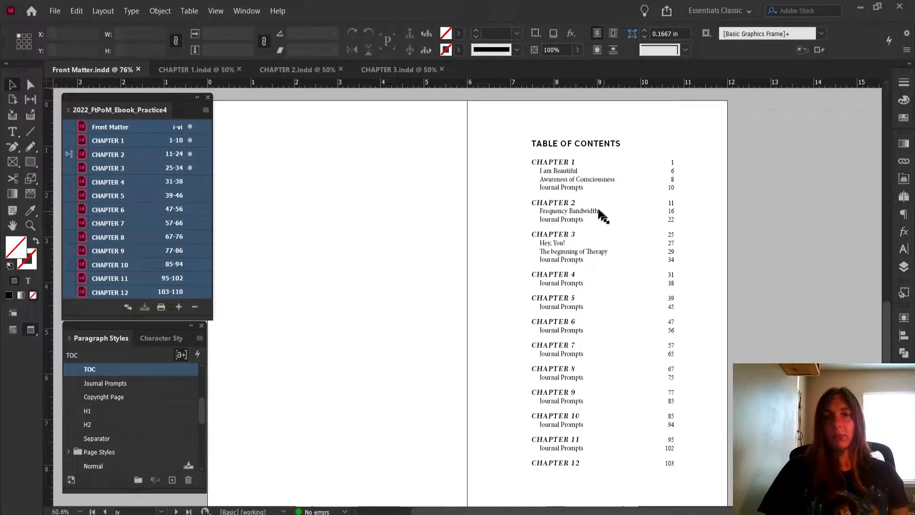
click(587, 187)
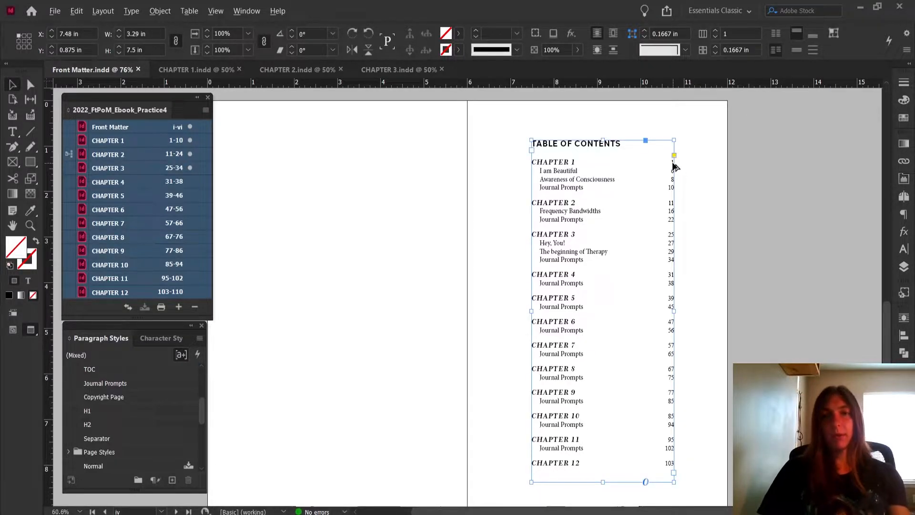
key(ctrl+1)
scroll(617, 271, up, 2)
scroll(617, 275, down, 4)
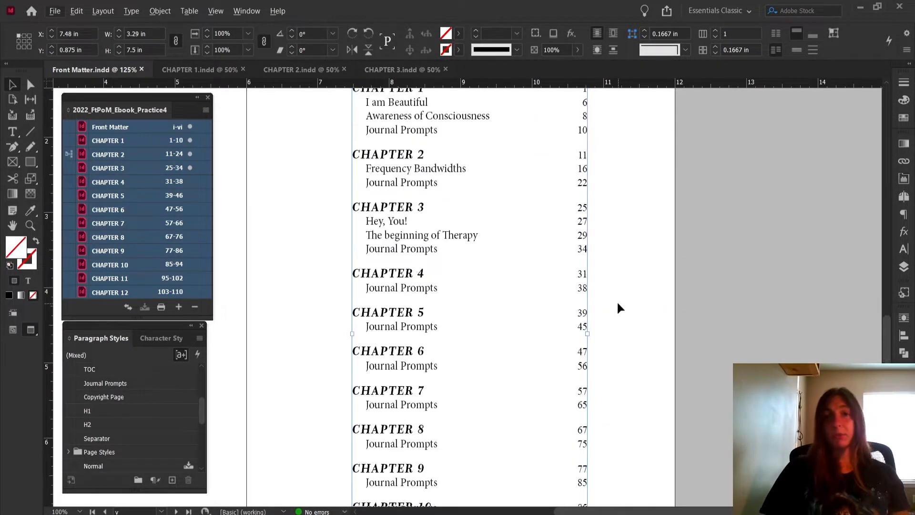
click(617, 300)
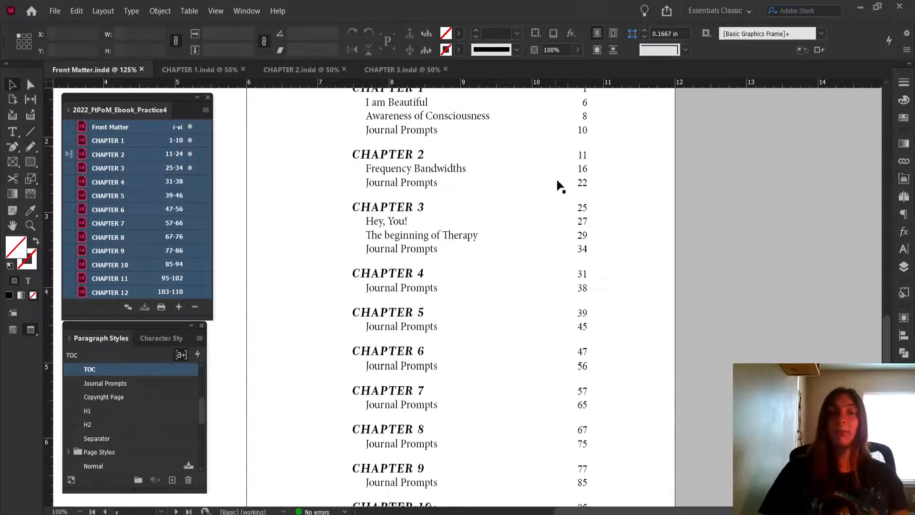
alt+scroll(632, 273, down, 1)
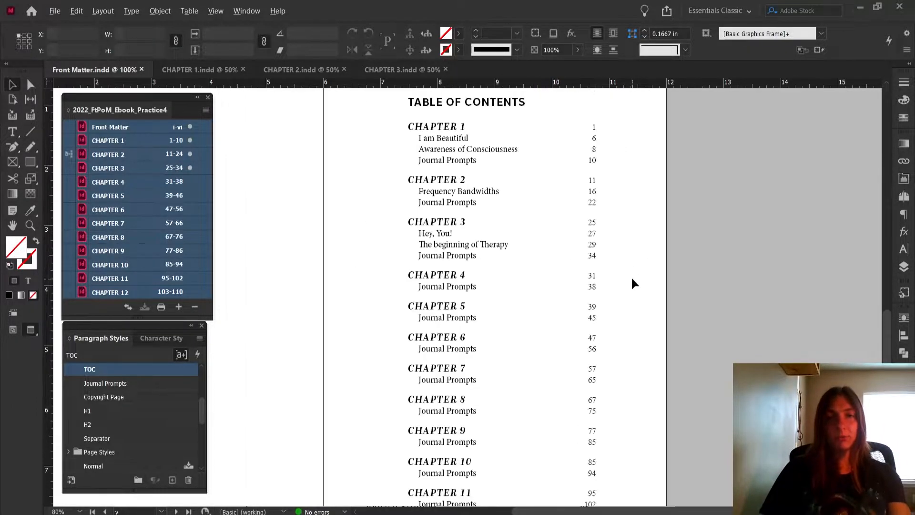
scroll(619, 316, down, 5)
scroll(619, 314, up, 4)
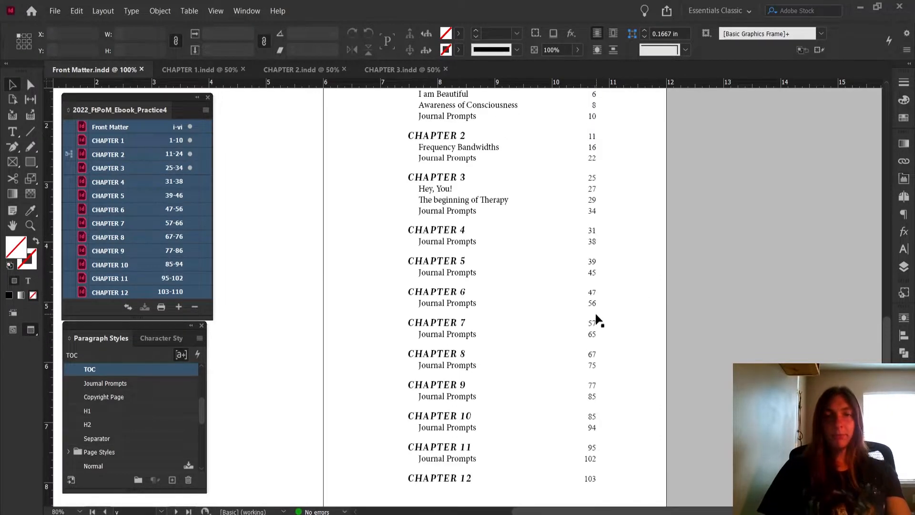
alt+scroll(599, 319, down, 1)
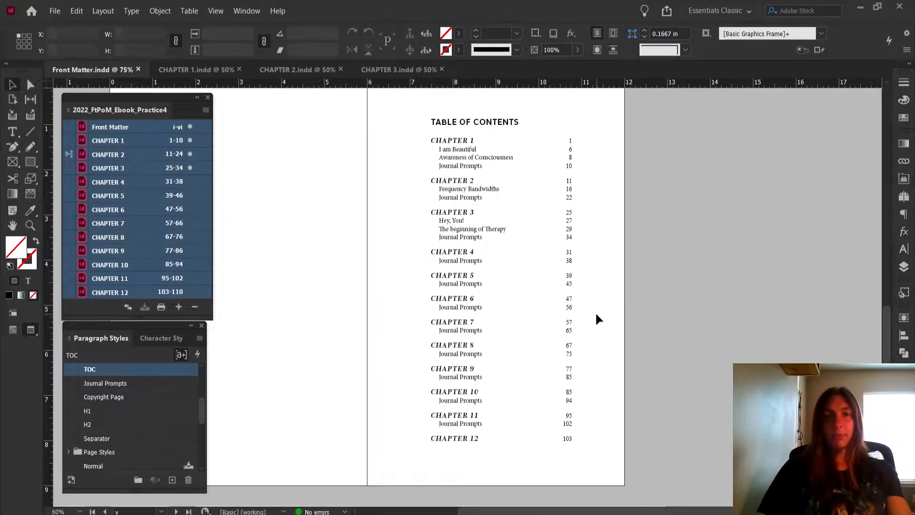
Delete the existing table of contents text frame and show the page's margins and guides with the Type tool active
click(474, 230)
key(Delete)
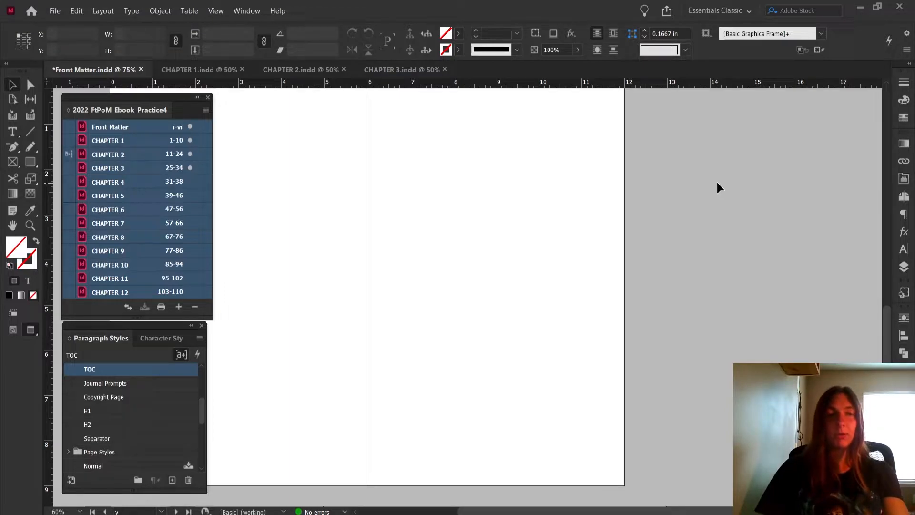
key(t)
key(t)
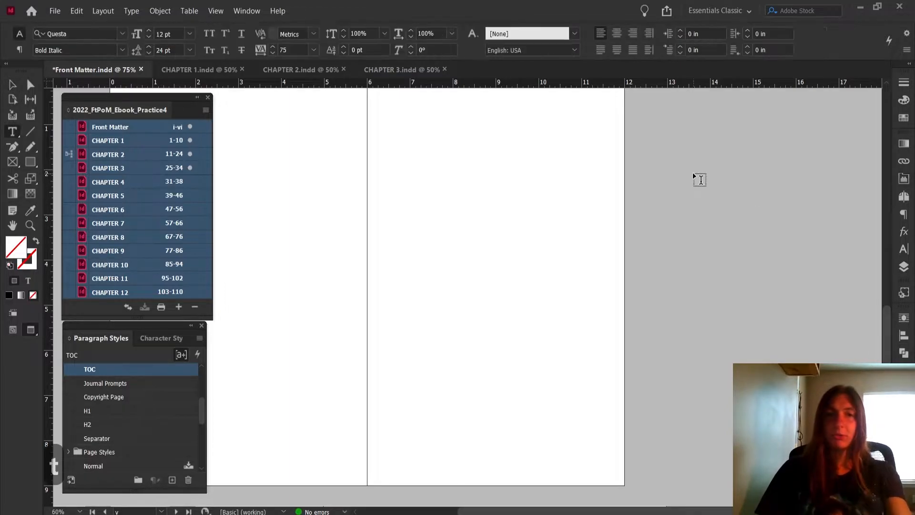
key(w)
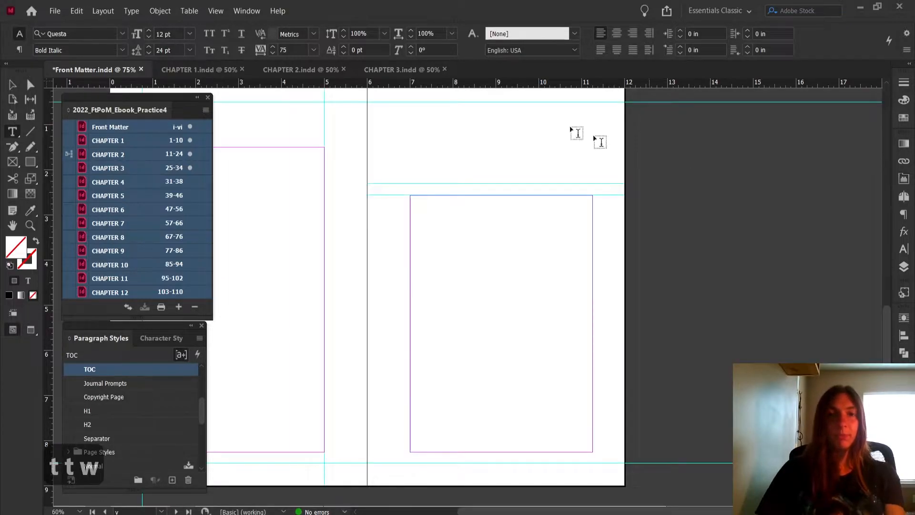
Open the Table of Contents settings and review the entry style and level assigned to Chapter_Title, H2 and Journal Prompt H1
click(72, 13)
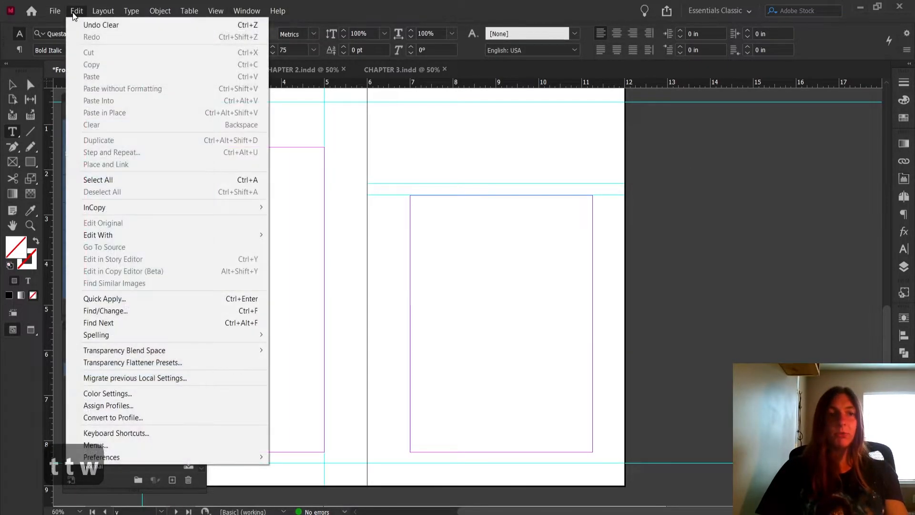
click(109, 10)
click(161, 237)
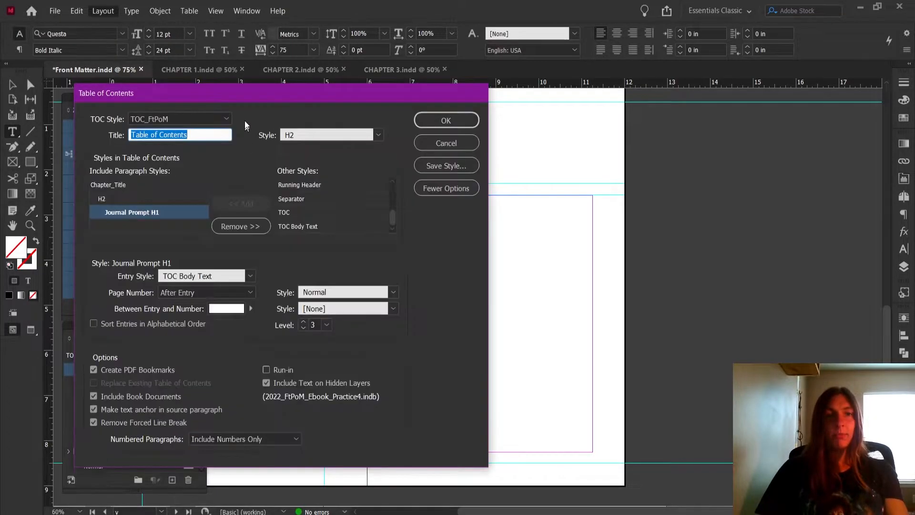
drag(238, 93, 467, 75)
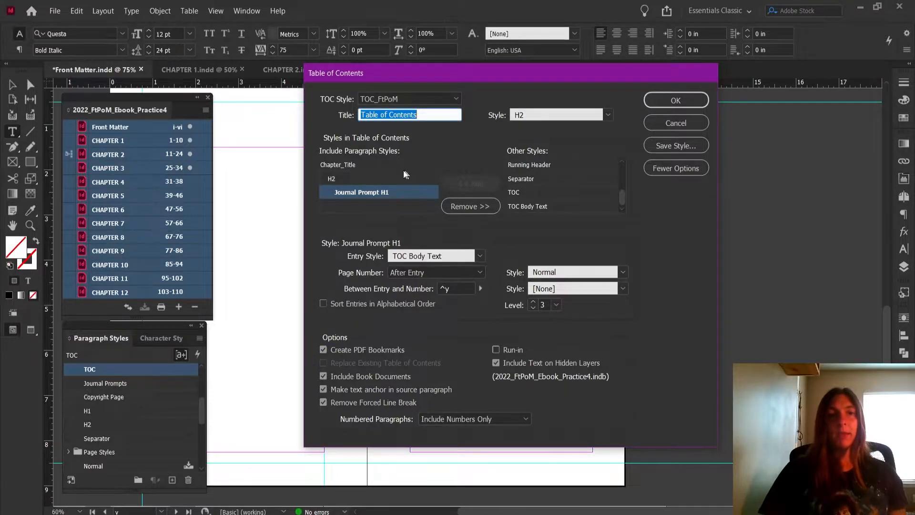
click(377, 164)
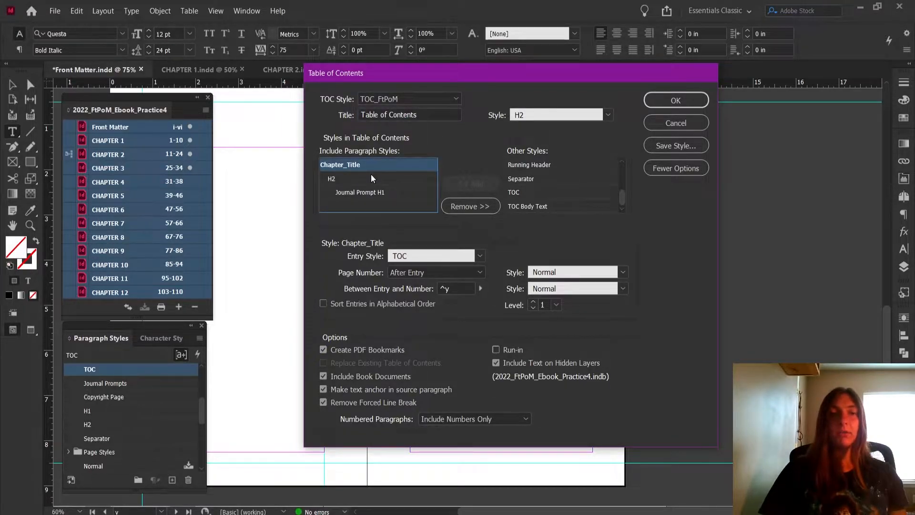
click(372, 178)
click(371, 193)
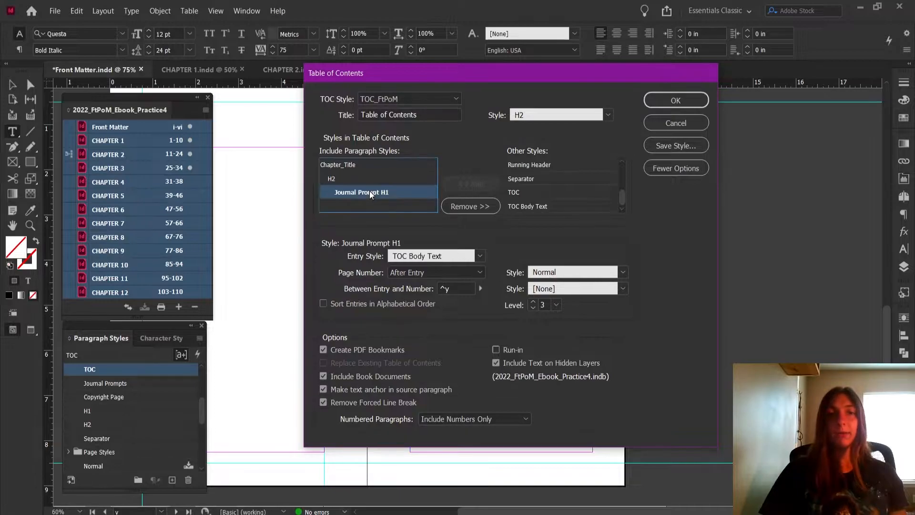
click(368, 167)
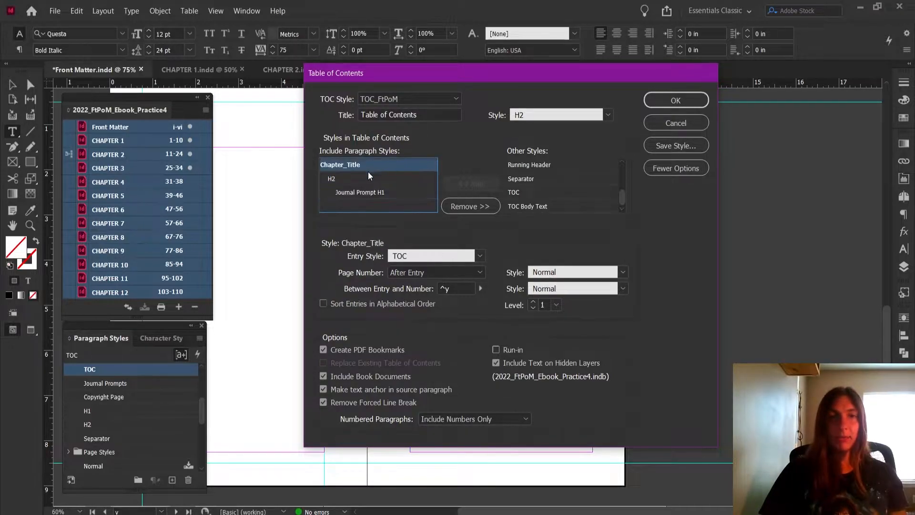
click(368, 178)
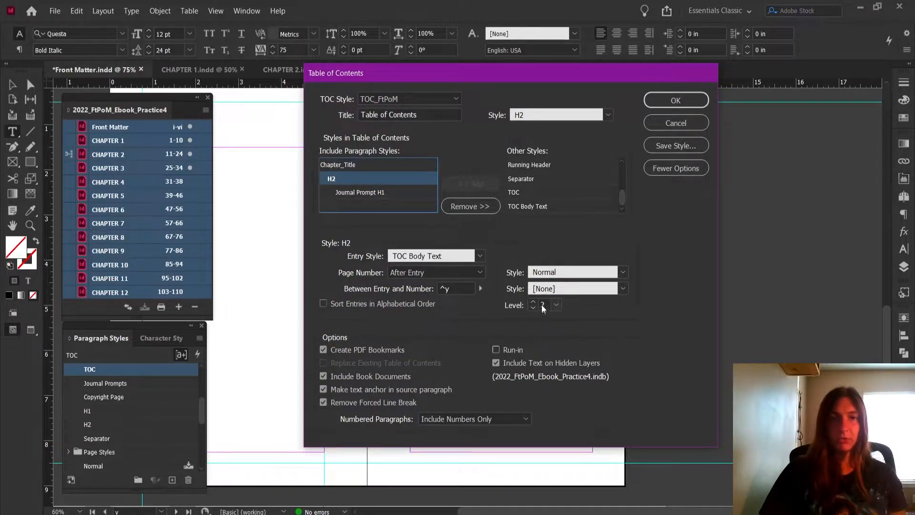
Set the Journal Prompt H1 style to level 2 in the table of contents and check it against Chapter_Title and H2
click(337, 192)
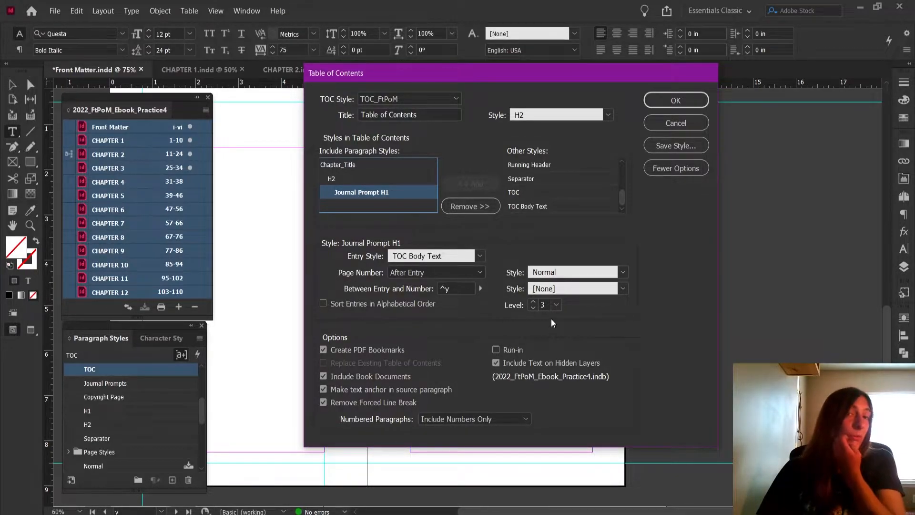
click(533, 302)
click(532, 307)
click(531, 307)
click(333, 163)
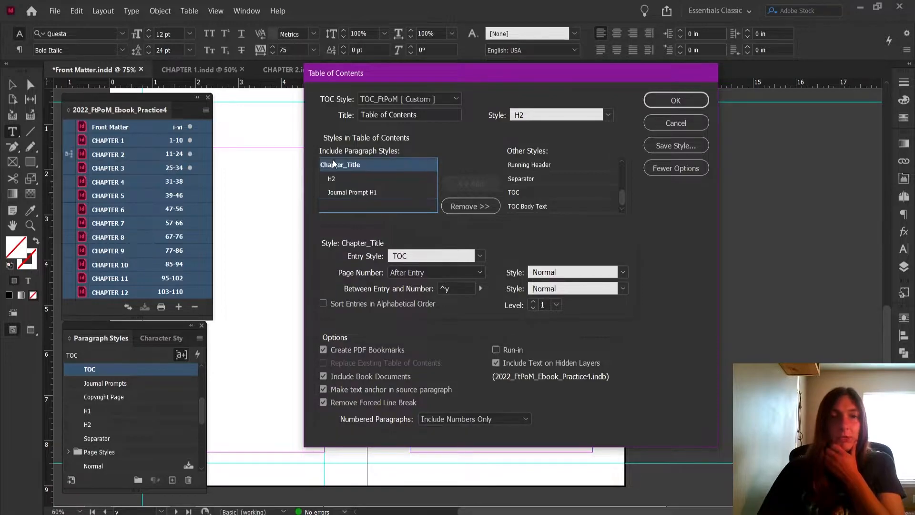
click(336, 179)
Set the page number option to No Page Number for the Journal Prompt H1, H2 and Chapter_Title styles
click(341, 193)
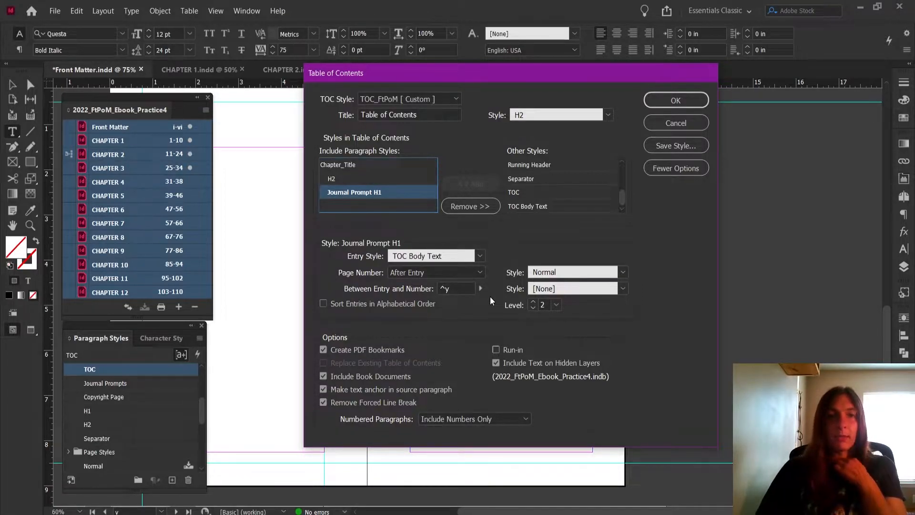
click(476, 272)
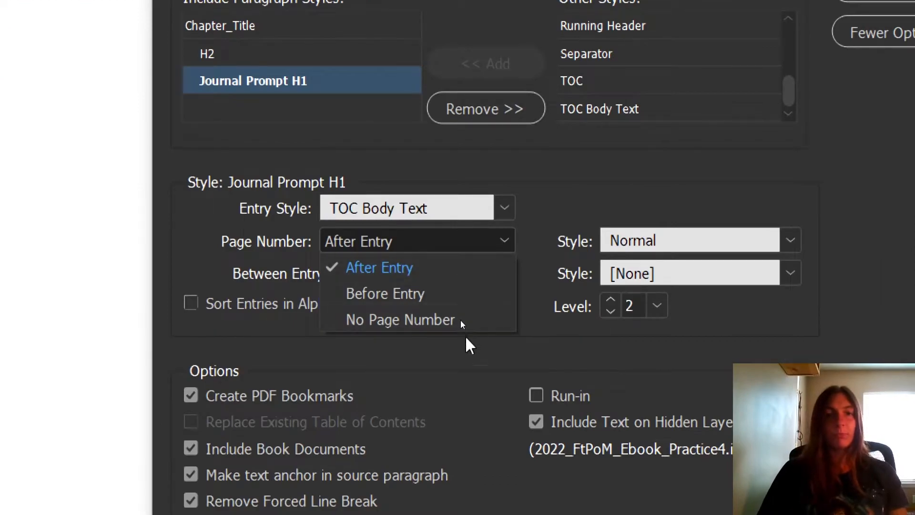
click(461, 321)
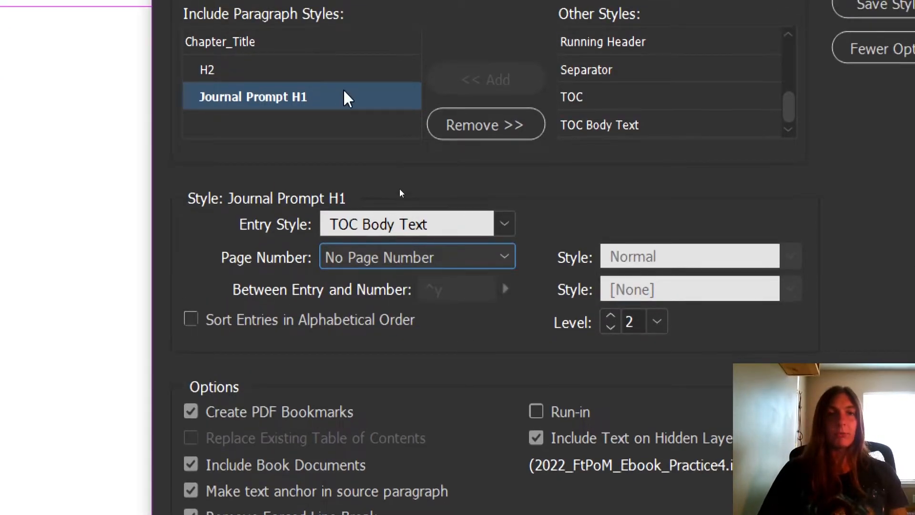
click(346, 53)
click(427, 257)
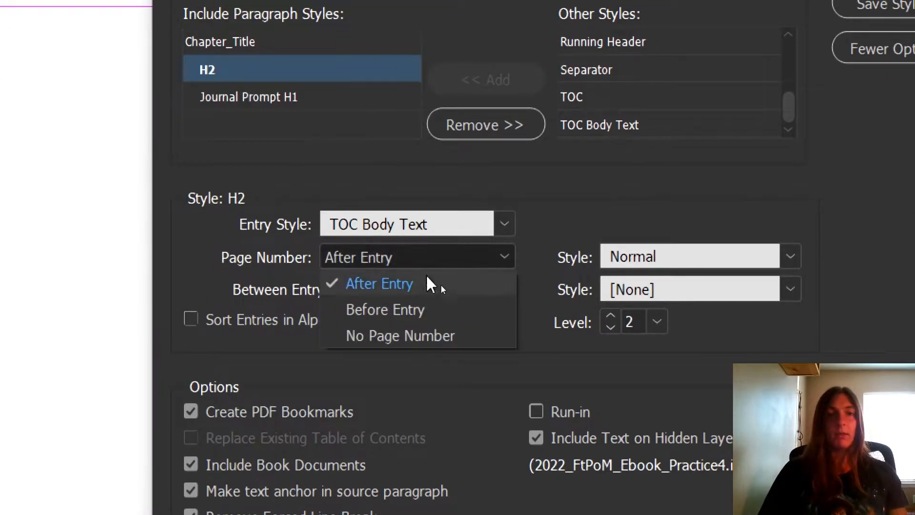
click(424, 344)
click(364, 45)
click(403, 260)
click(411, 336)
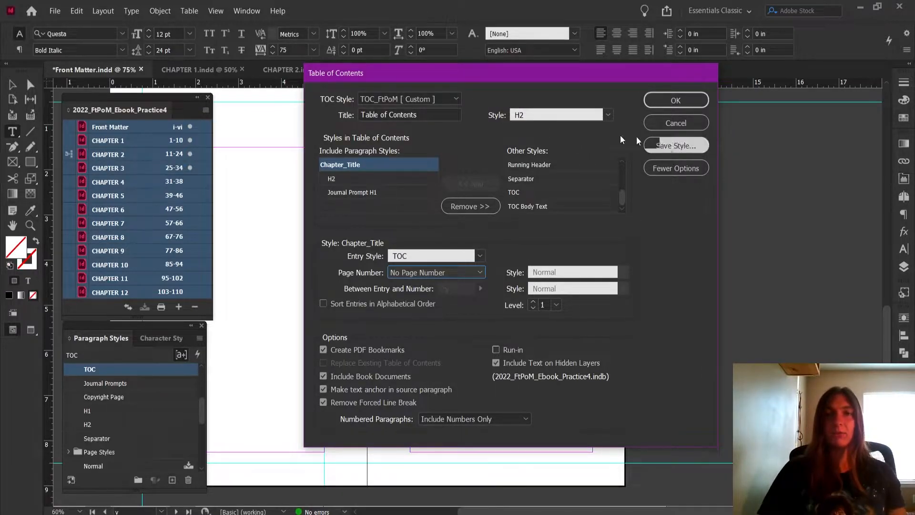
Save the table of contents settings as the style TOC_FtPoM_Ebook and generate the new table of contents
click(651, 149)
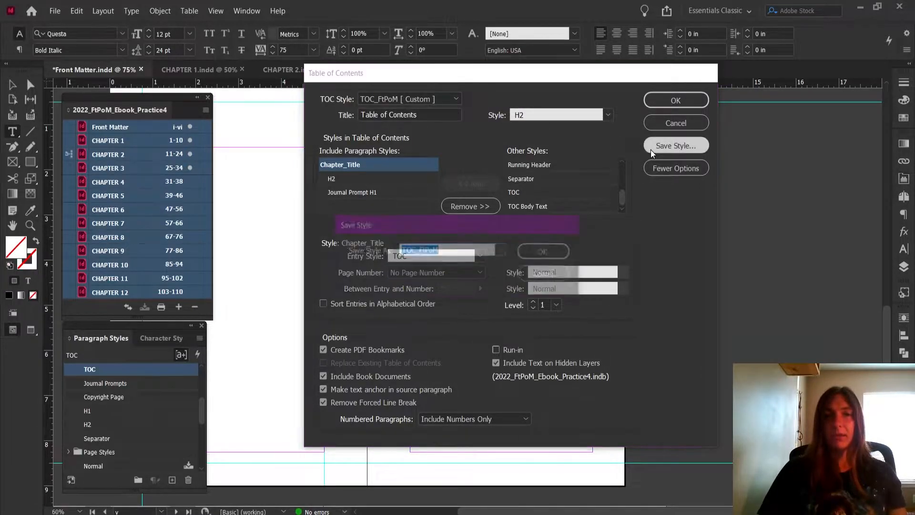
click(459, 245)
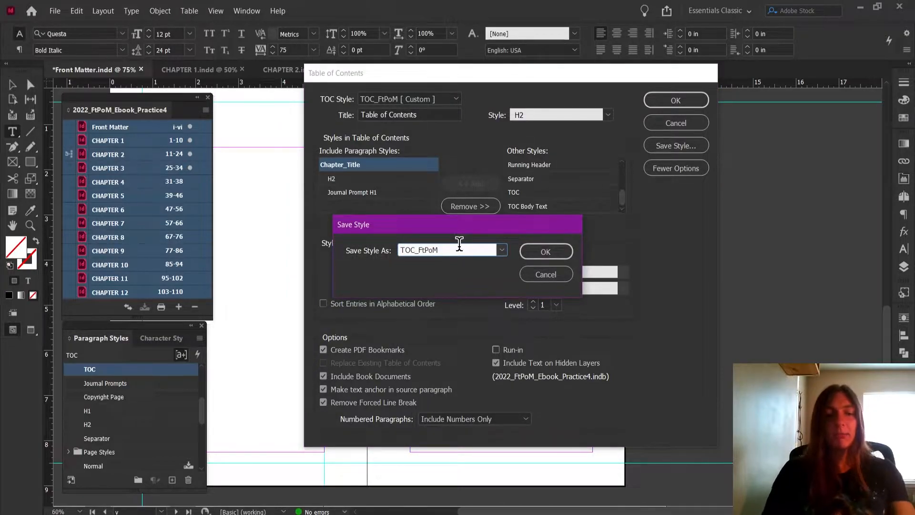
text(_)
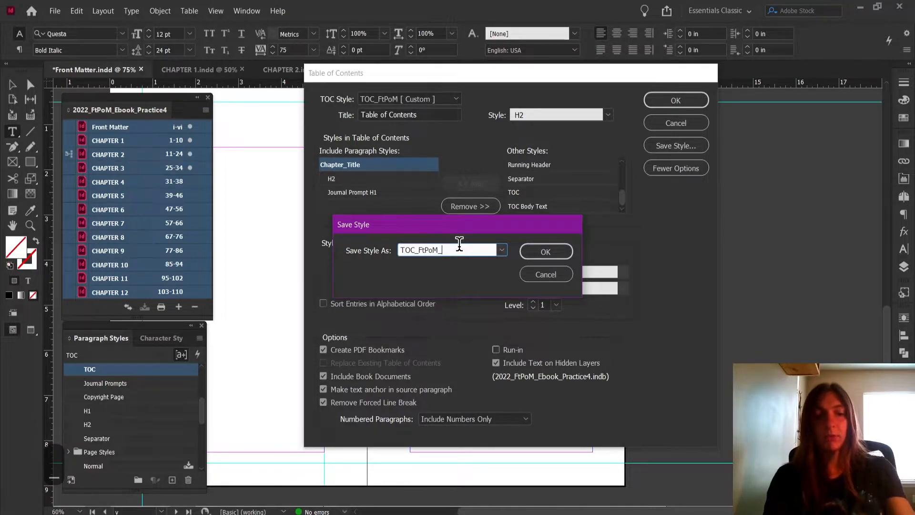
text(Ebb)
key(BackSpace)
text(ook)
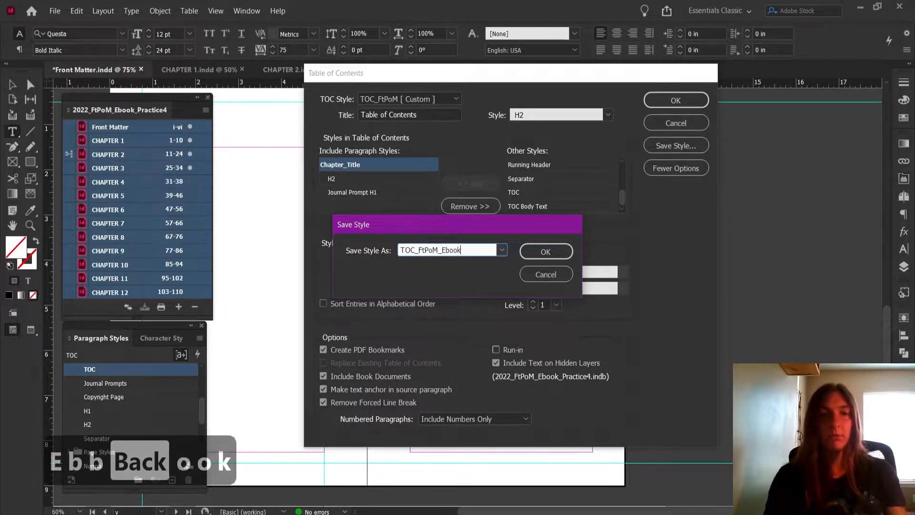
click(546, 251)
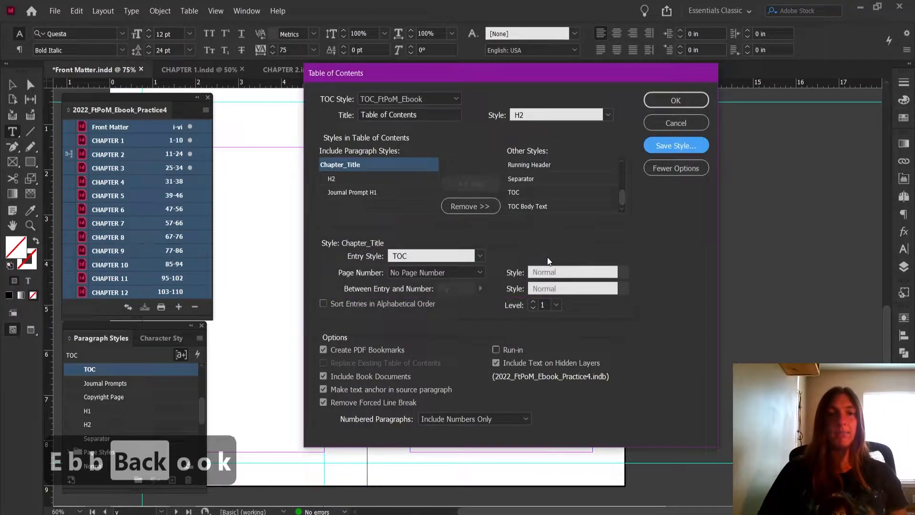
click(666, 100)
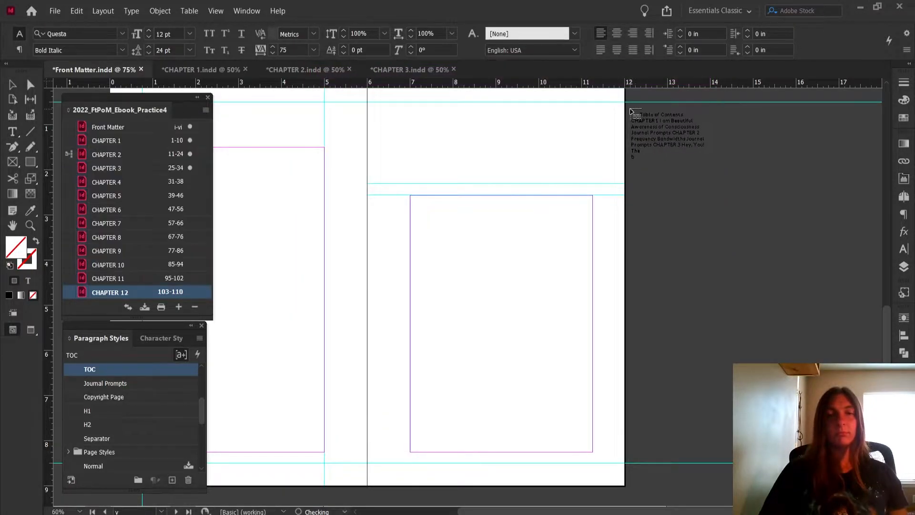
Place the generated table of contents text in a frame on the blank facing page and save the Front Matter document
drag(410, 117, 593, 451)
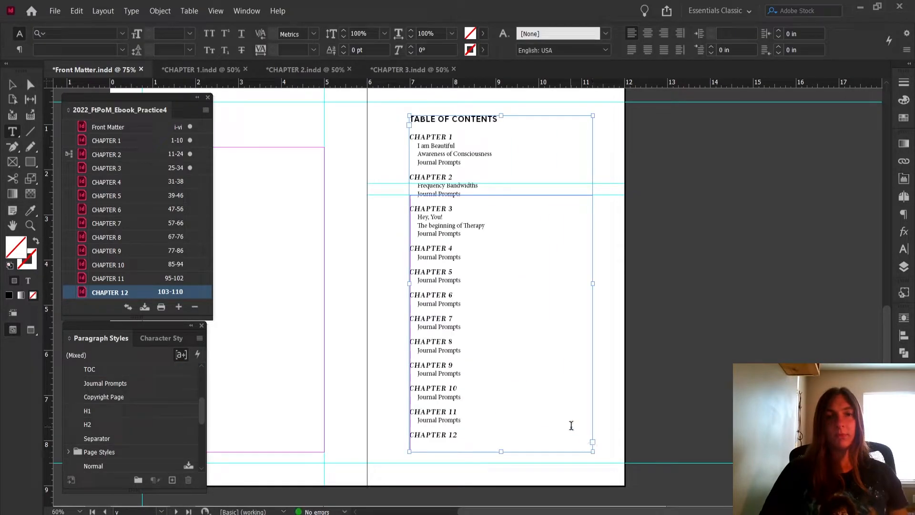
click(50, 14)
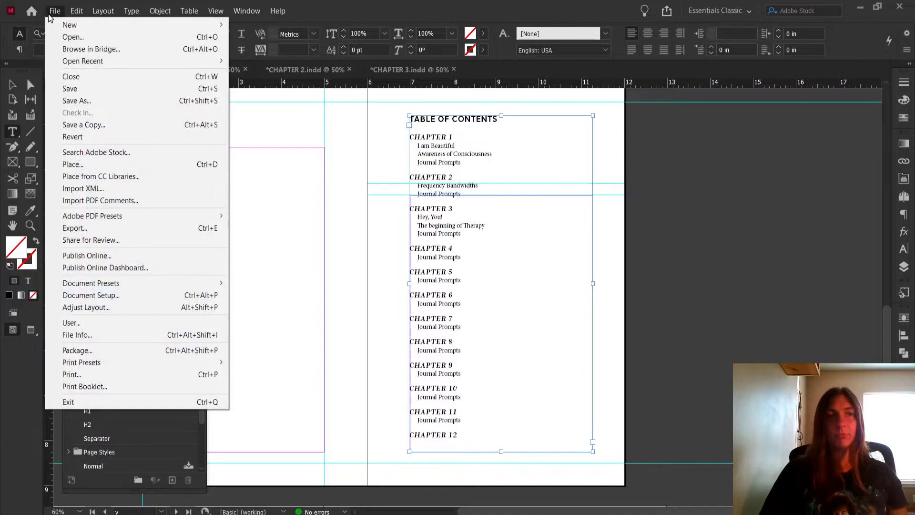
click(70, 88)
click(12, 84)
click(636, 207)
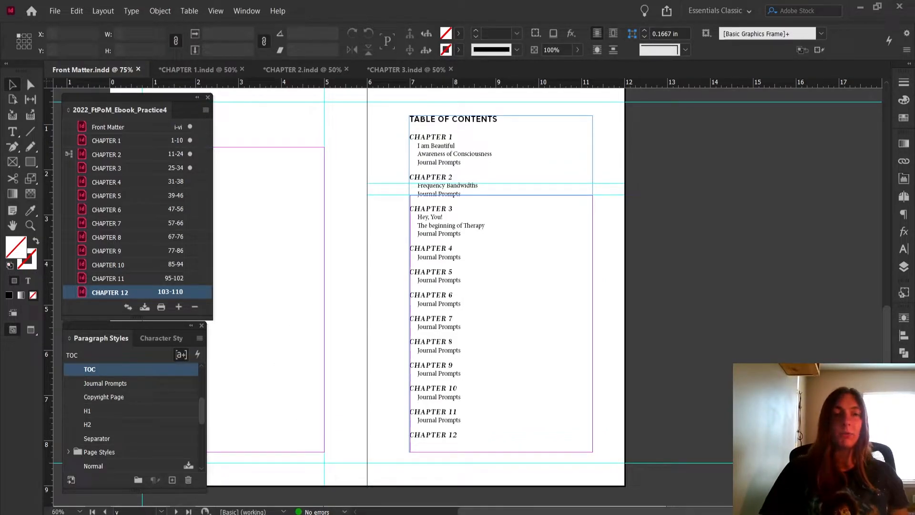
Switch to Kindle Previewer and check the exported book's navigation by jumping between Front Matter and several chapters, then return to InDesign
click(329, 493)
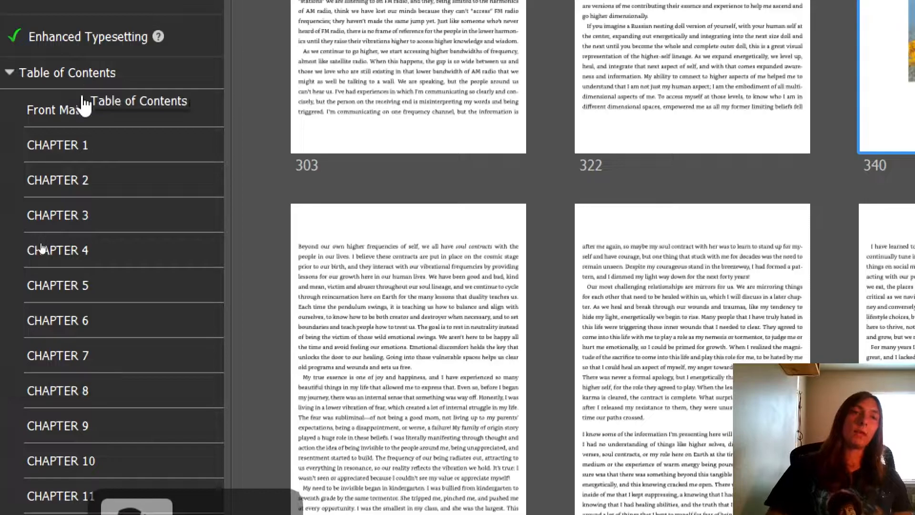
click(82, 113)
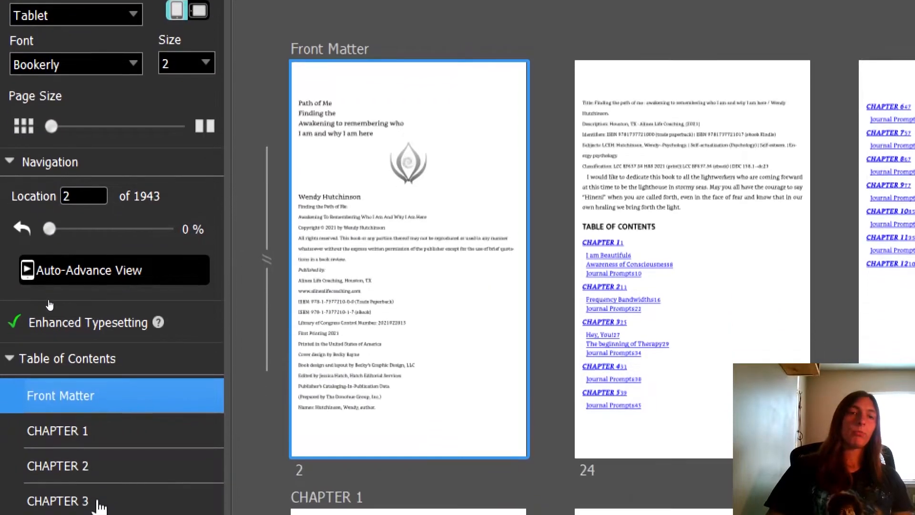
click(101, 183)
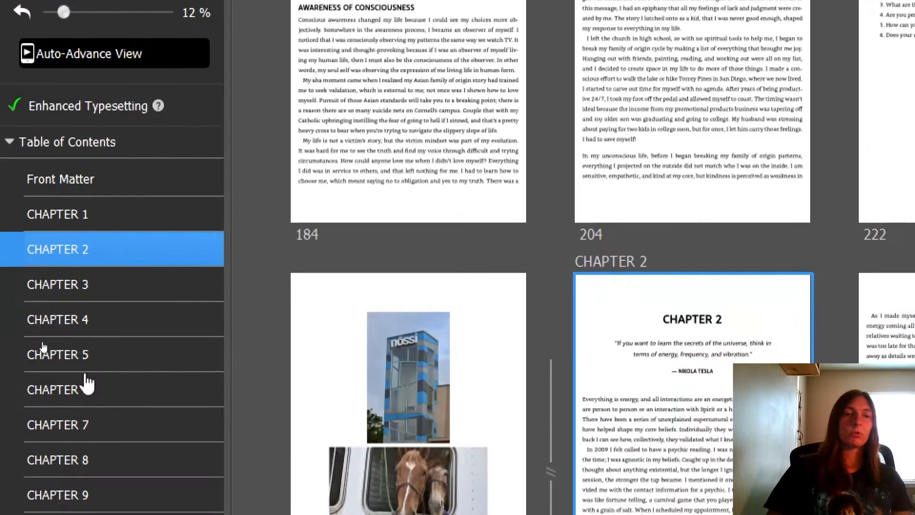
click(43, 357)
click(87, 398)
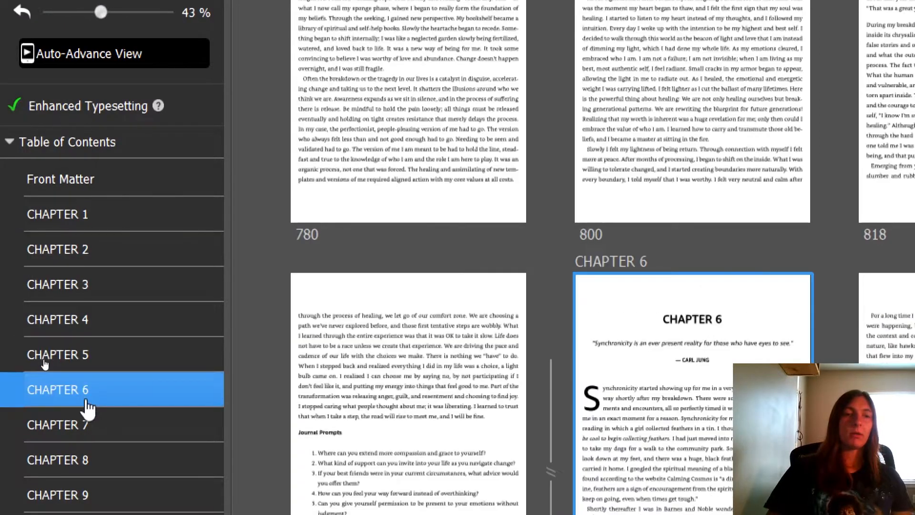
click(94, 431)
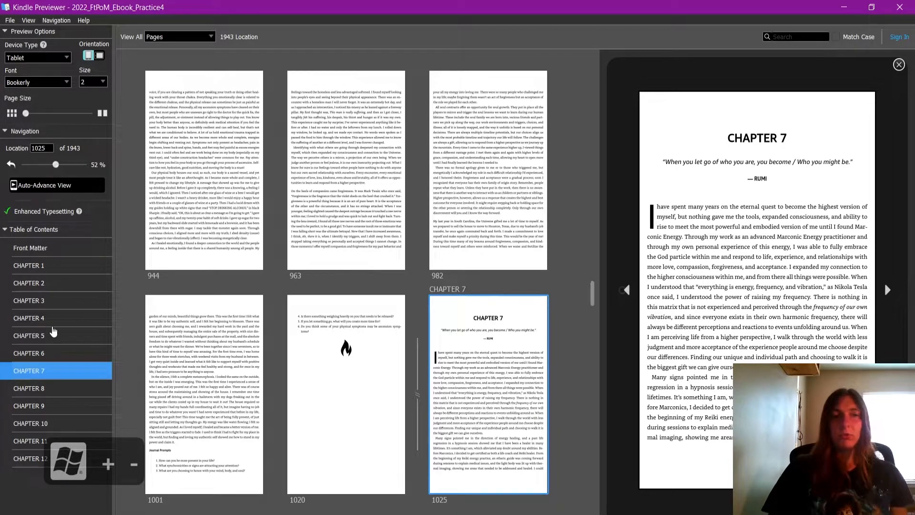
click(52, 318)
click(71, 252)
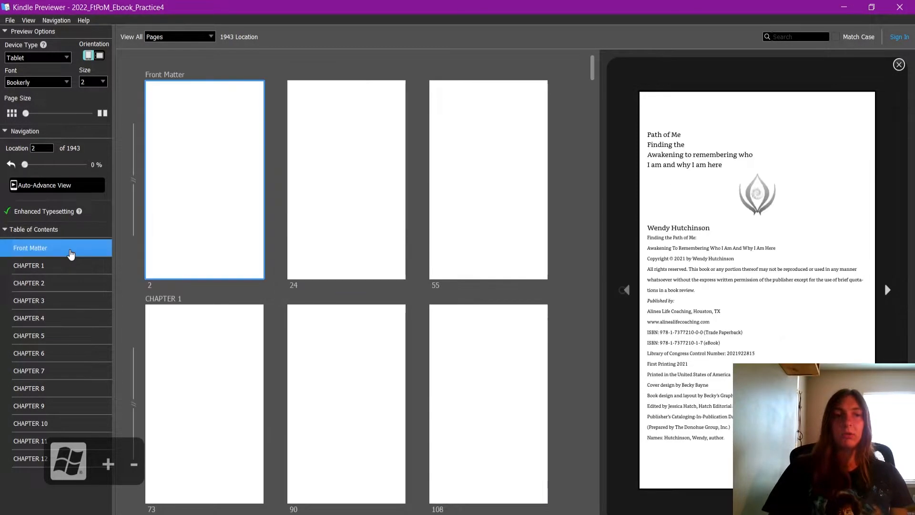
click(41, 465)
click(49, 409)
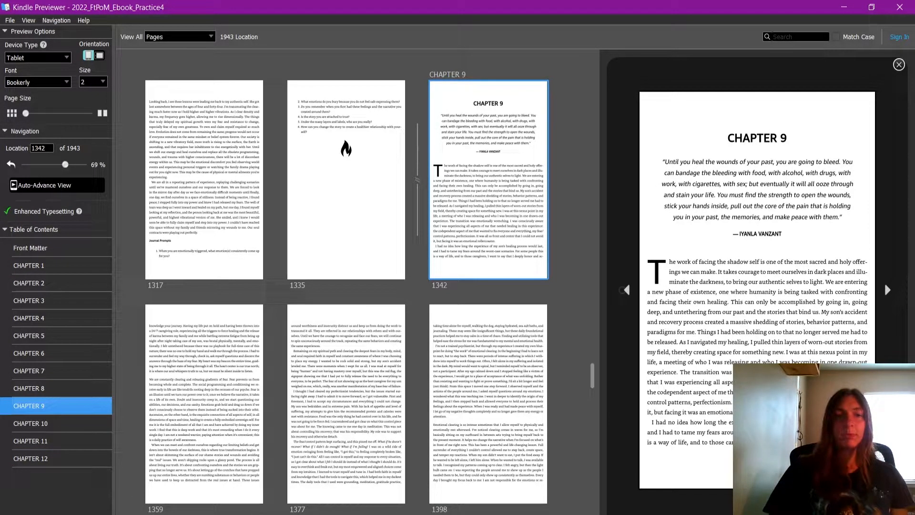
click(258, 443)
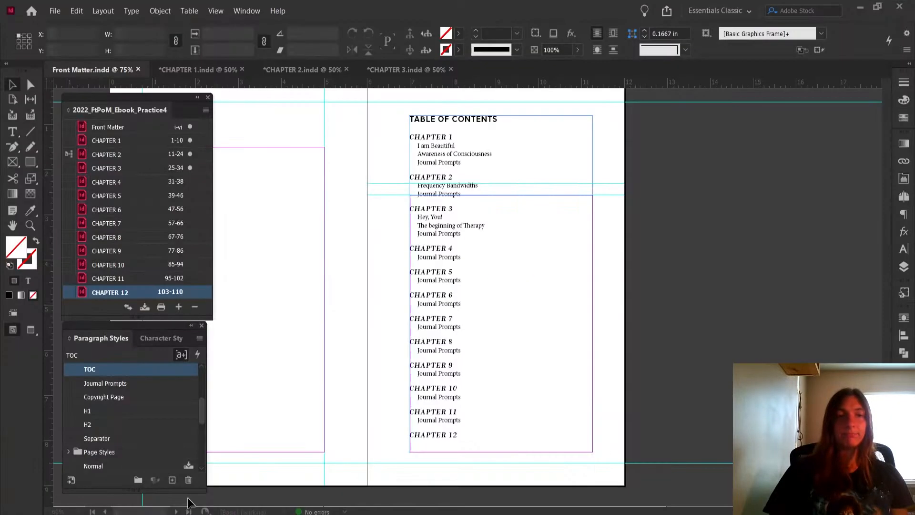
Select all the book's documents from Front Matter through CHAPTER 12 and save the book
click(135, 127)
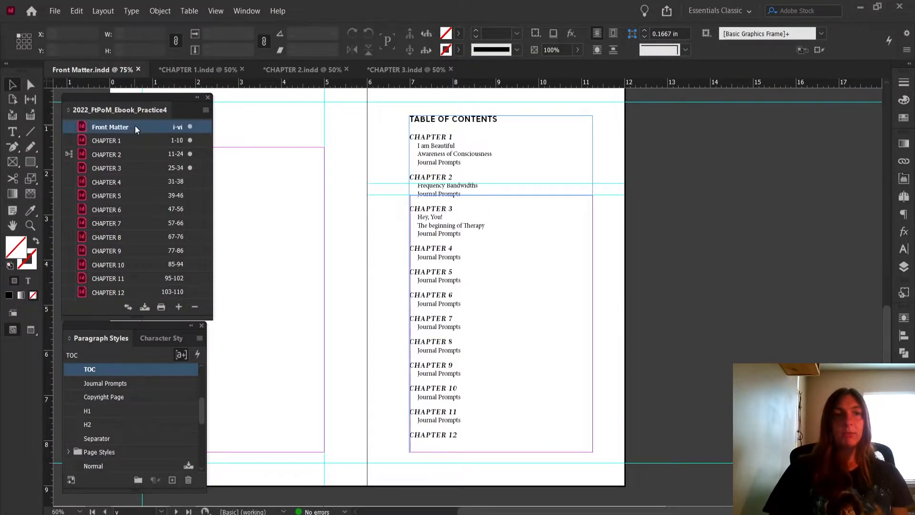
shift+click(125, 292)
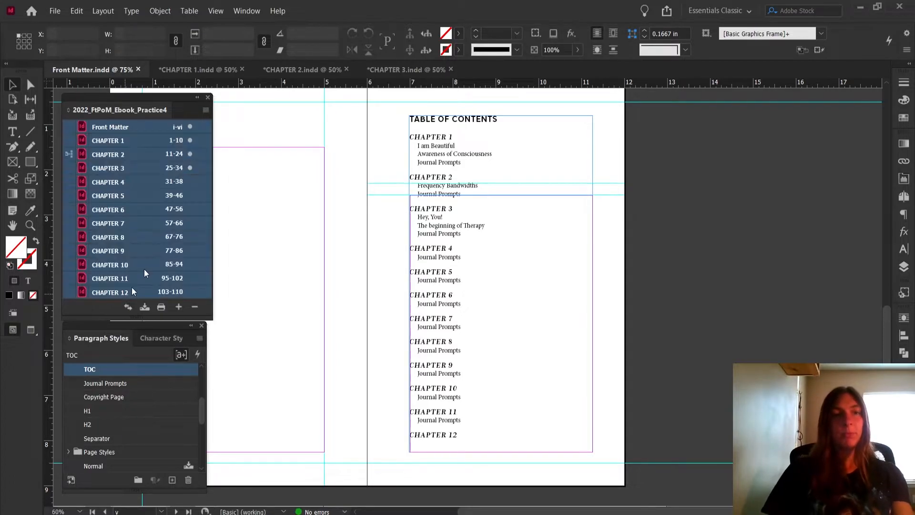
click(206, 110)
click(233, 153)
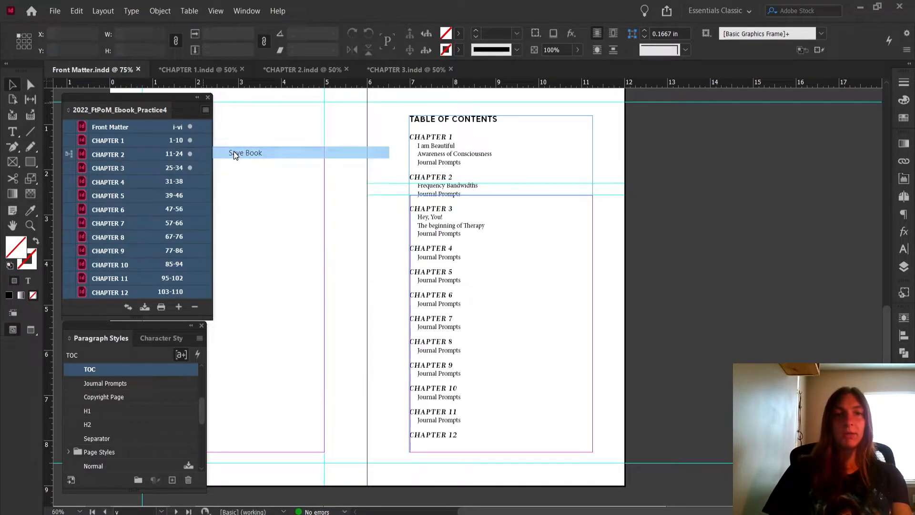
Try to export the book as a reflowable EPUB, overwriting 2022_FtPoM_Ebook_Practice4.epub, and bring up the export options
click(205, 110)
click(276, 227)
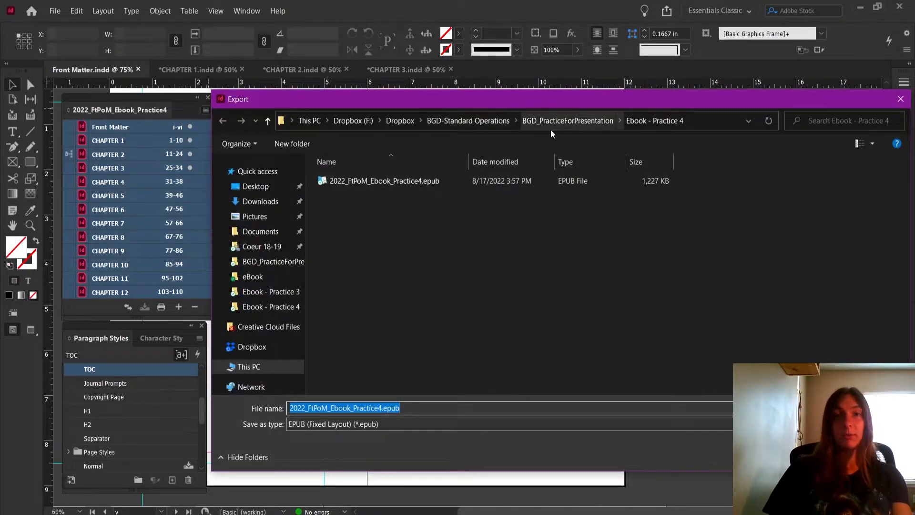
click(436, 420)
click(436, 442)
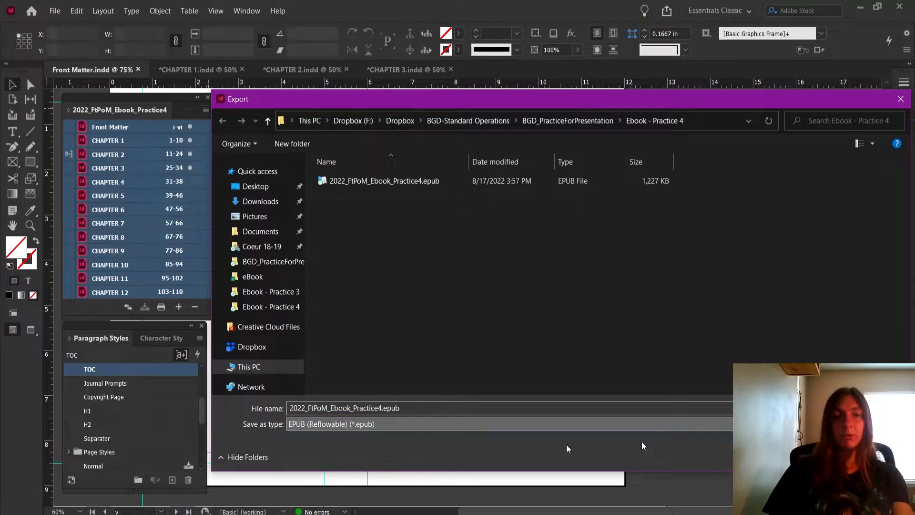
click(831, 457)
click(499, 265)
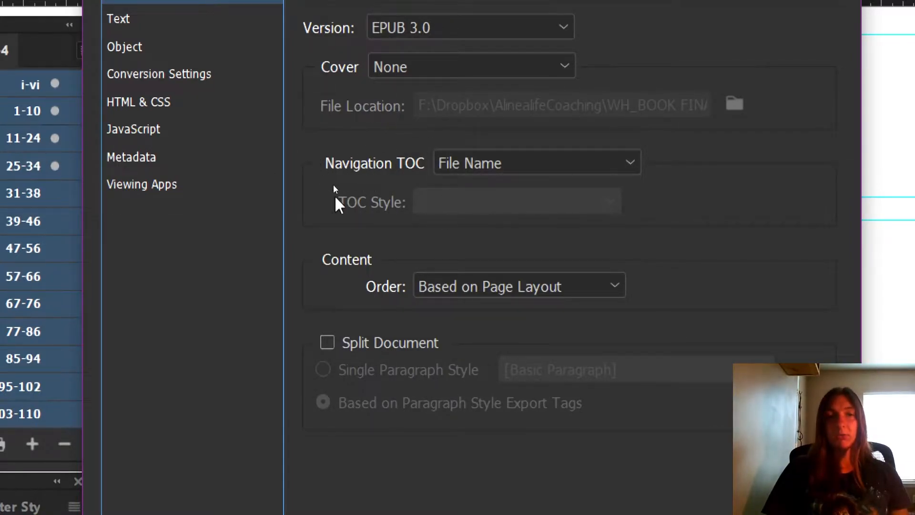
Set the navigation TOC to Multi Level (TOC Style), check the available TOC styles, and cancel the export
click(486, 162)
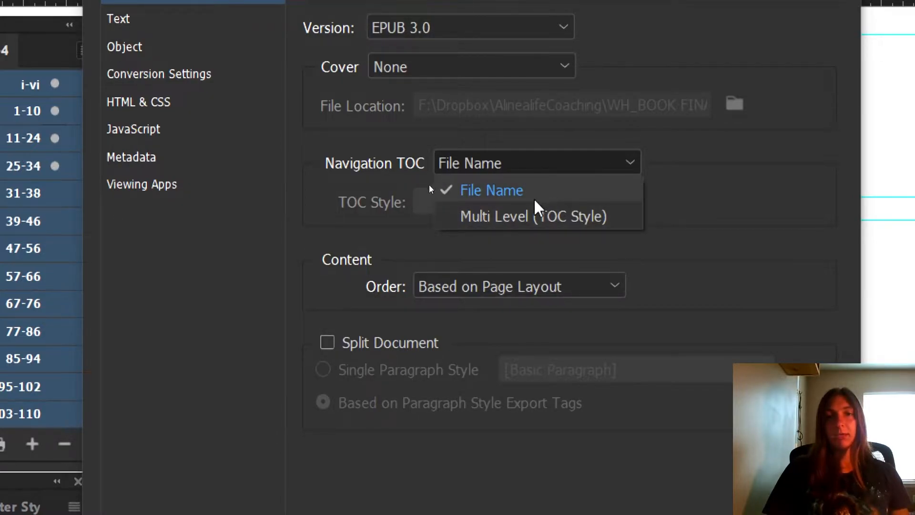
click(591, 222)
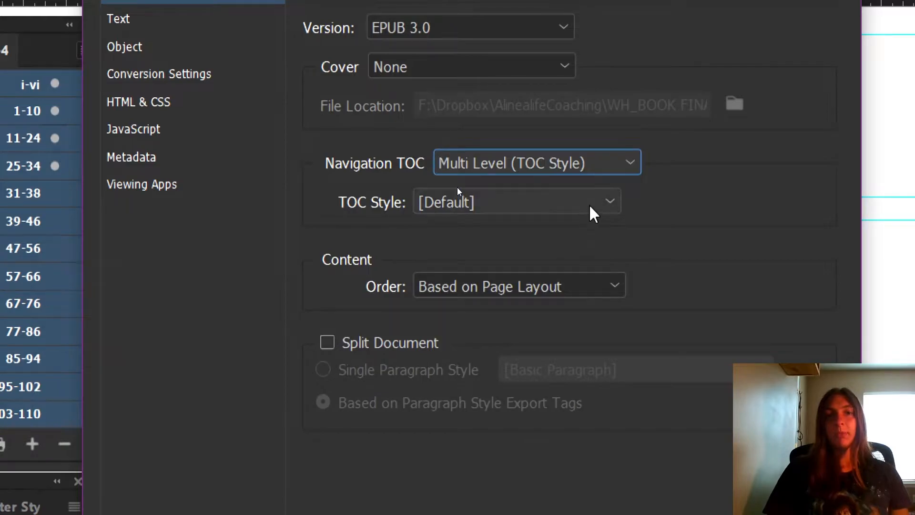
click(589, 205)
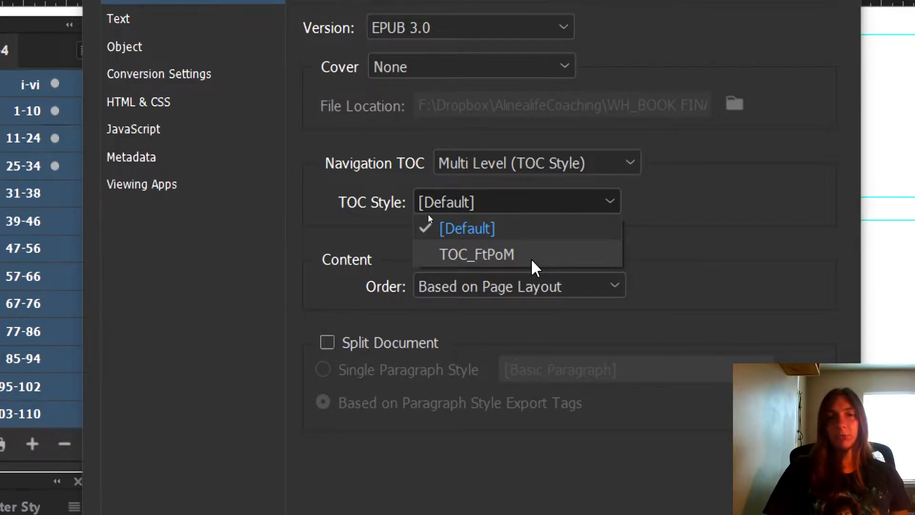
click(765, 258)
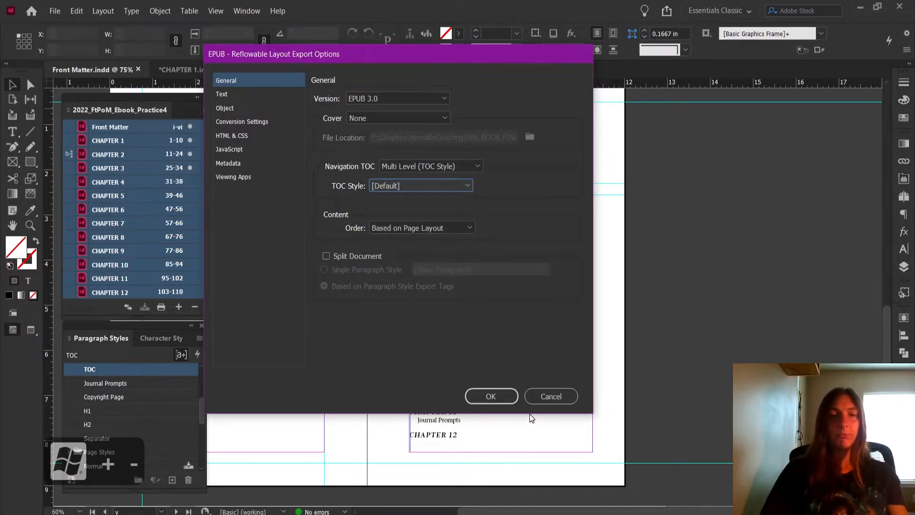
click(574, 400)
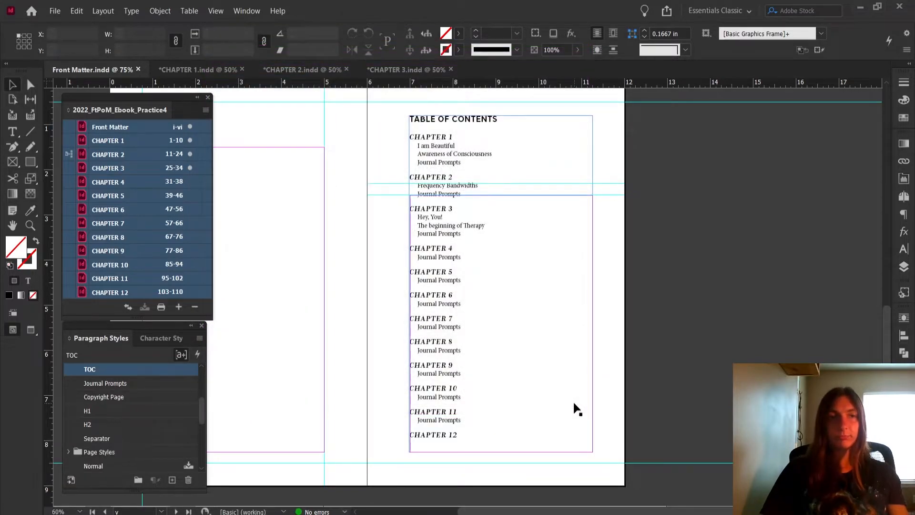
Make Front Matter the style source of the book
click(206, 109)
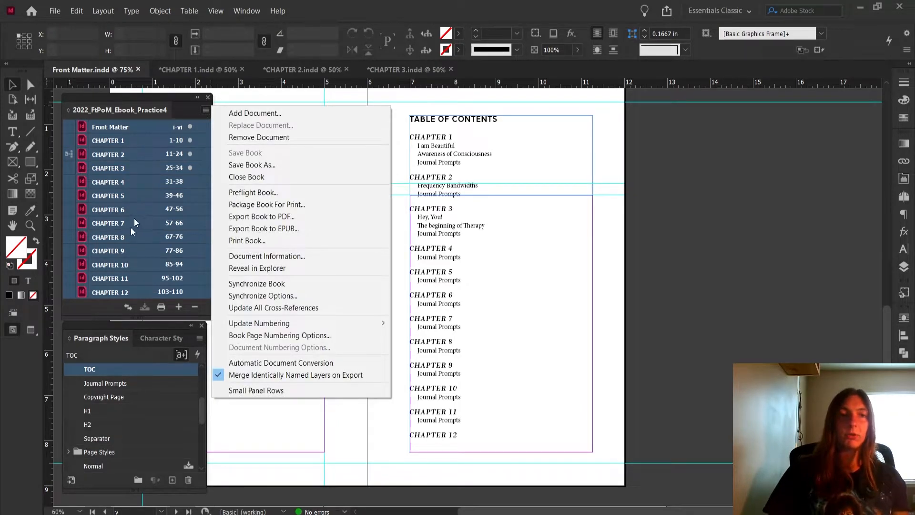
click(192, 109)
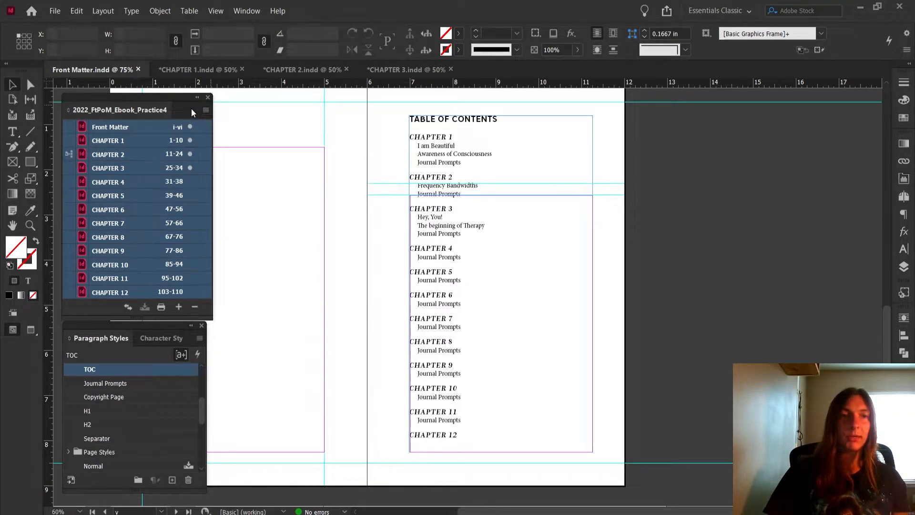
click(120, 155)
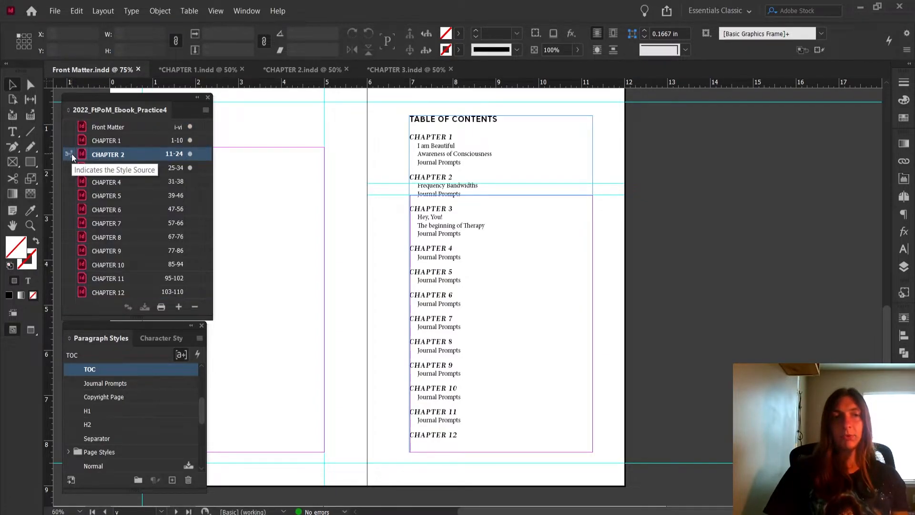
click(66, 127)
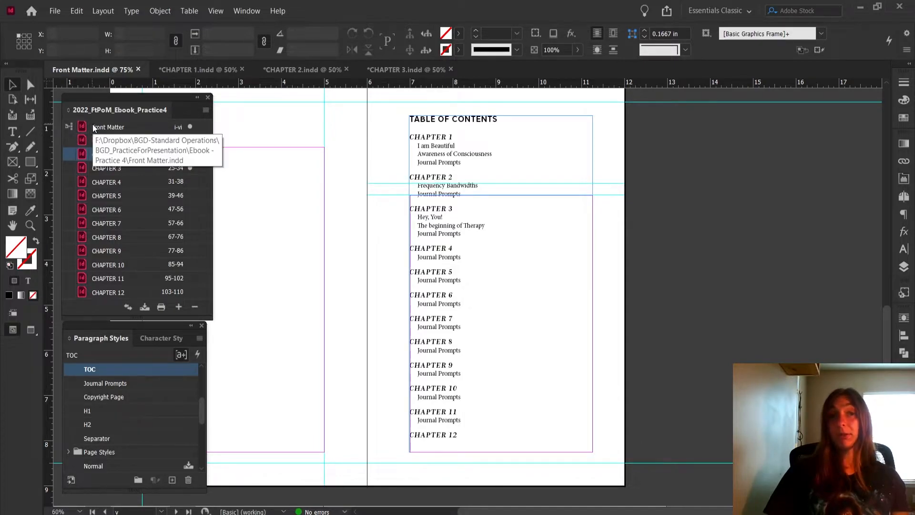
Synchronize only the TOC styles from Front Matter across all the book's documents through CHAPTER 12
click(206, 110)
click(172, 127)
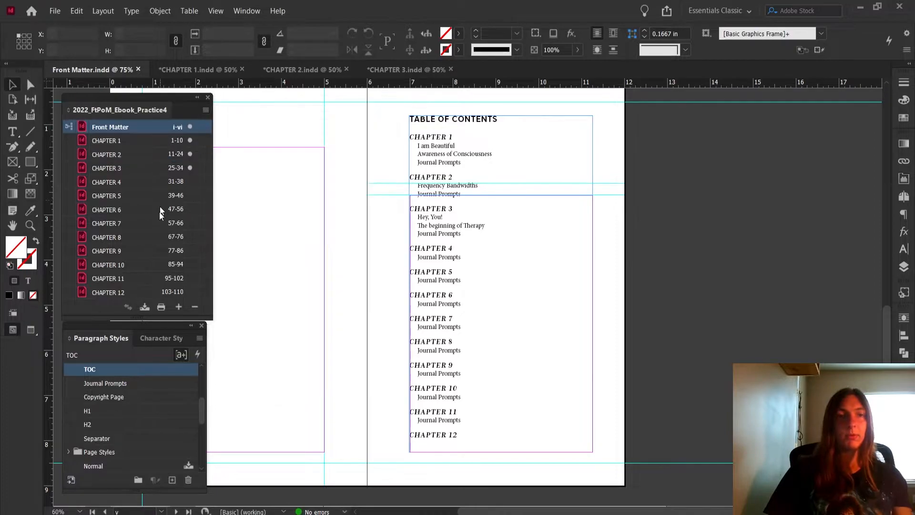
shift+click(158, 293)
click(206, 110)
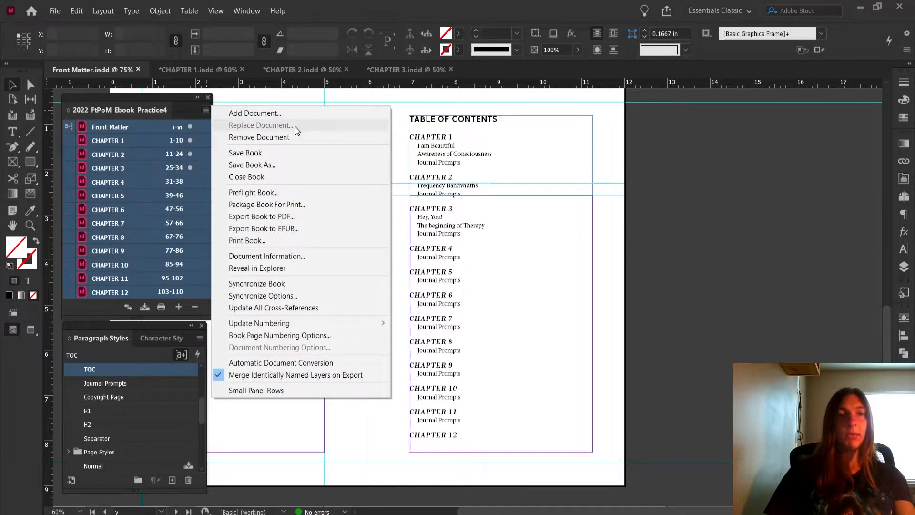
click(281, 296)
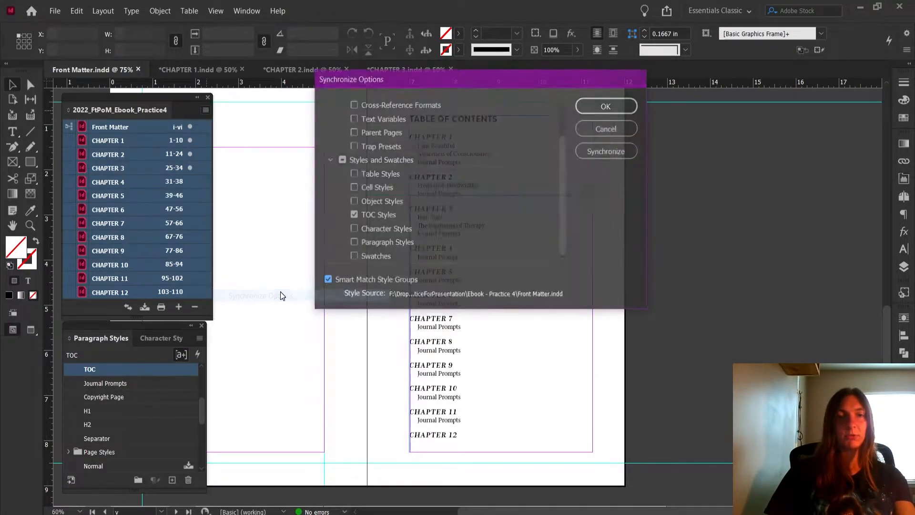
scroll(477, 214, up, 2)
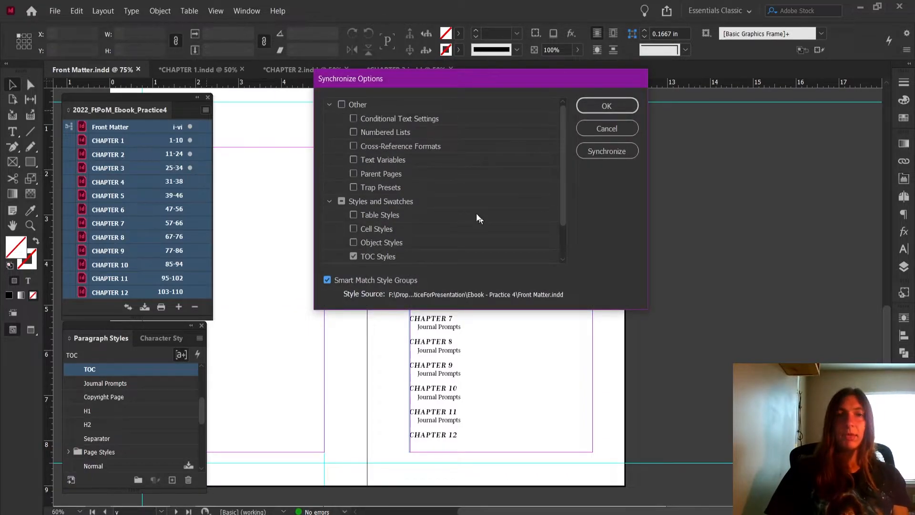
scroll(478, 216, down, 2)
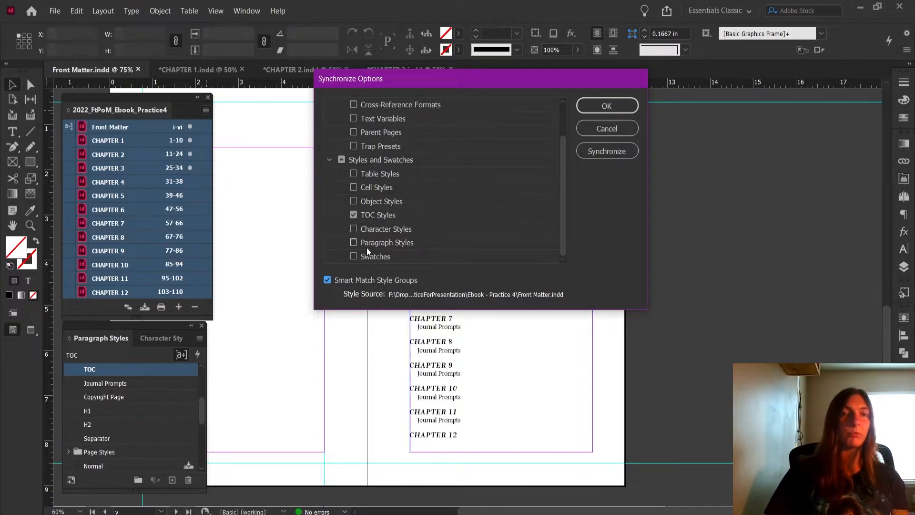
click(353, 215)
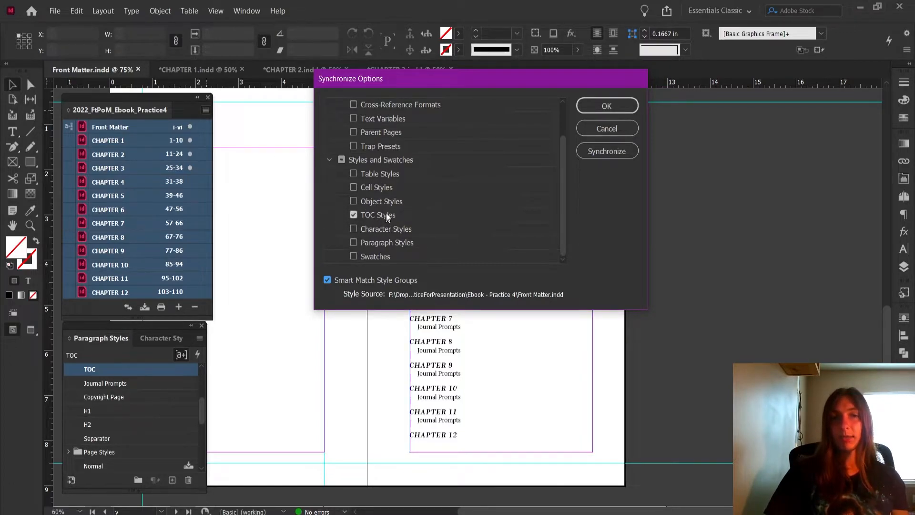
click(584, 150)
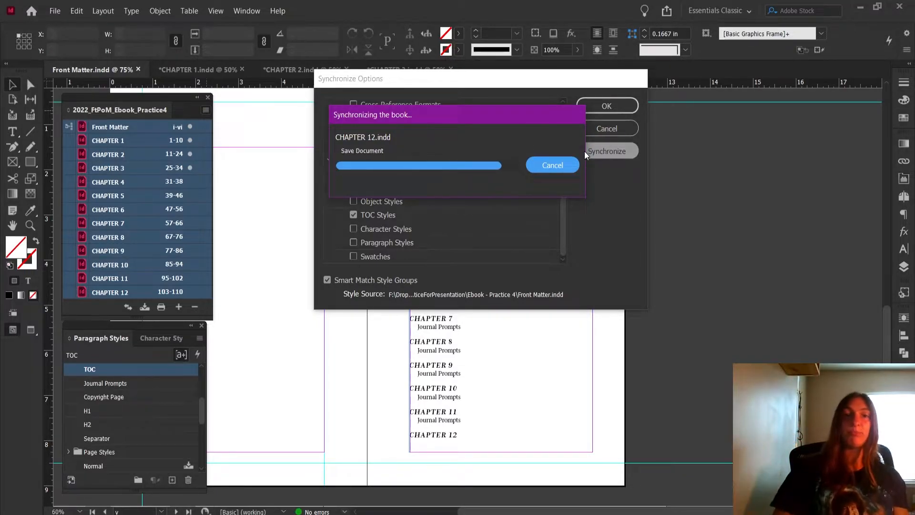
click(555, 285)
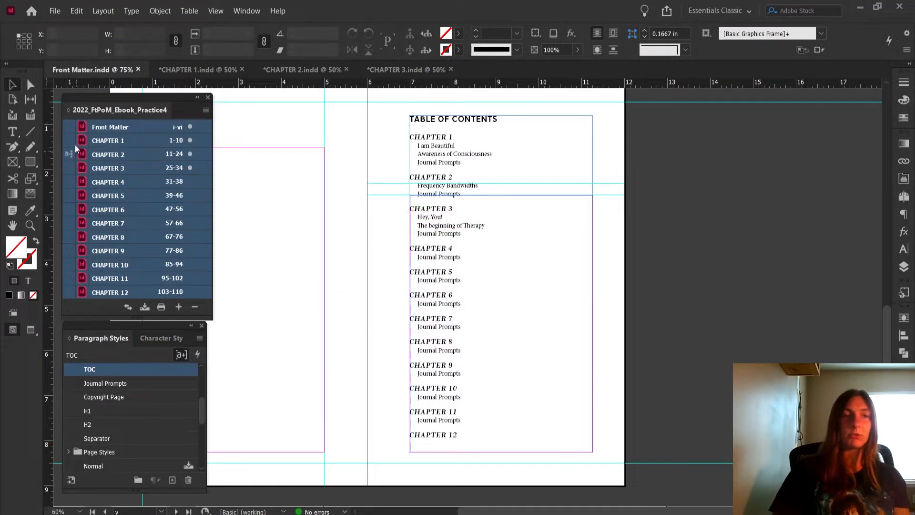
Save the book, start its export as EPUB (Reflowable) over 2022_FtPoM_Ebook_Practice4.epub, and bring up the export options
click(205, 110)
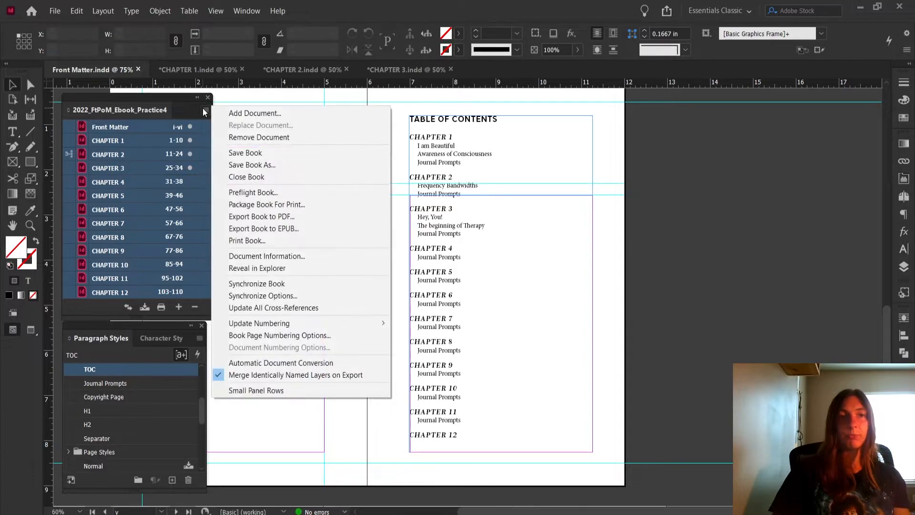
click(237, 153)
click(205, 111)
click(284, 228)
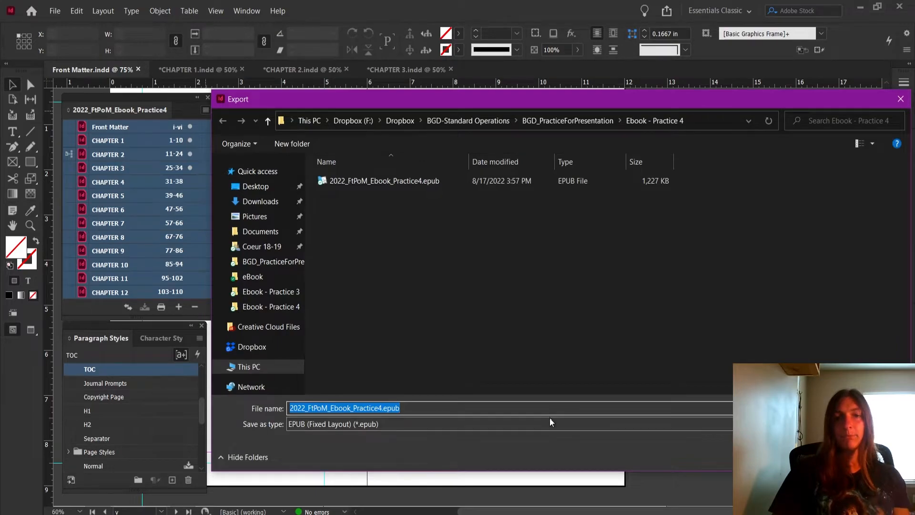
click(548, 420)
click(547, 447)
key(Return)
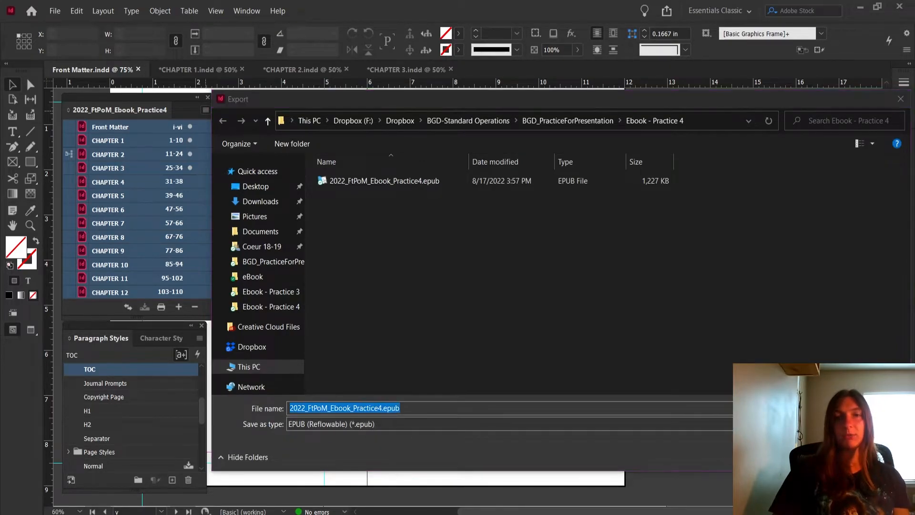
click(486, 267)
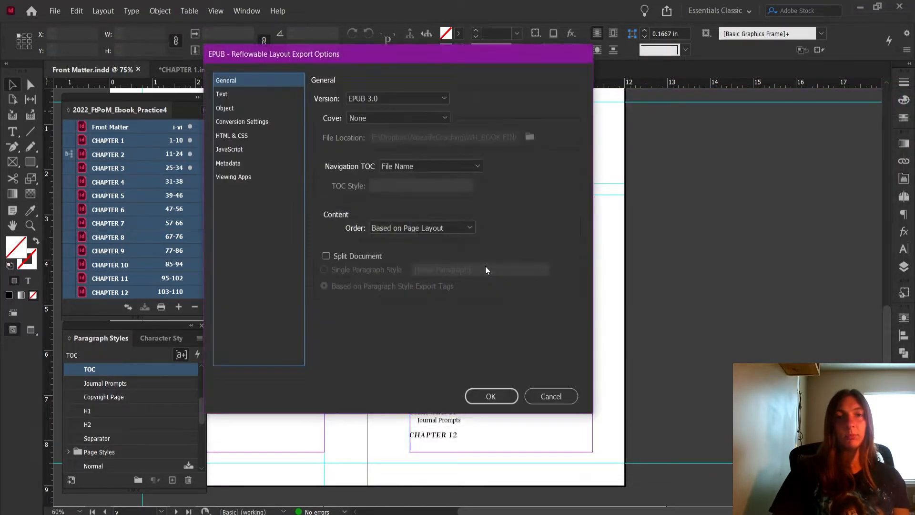
Set the navigation TOC to Multi Level (TOC Style) with the TOC_FtPoM_Ebook style and export the EPUB
click(414, 166)
click(413, 193)
click(413, 188)
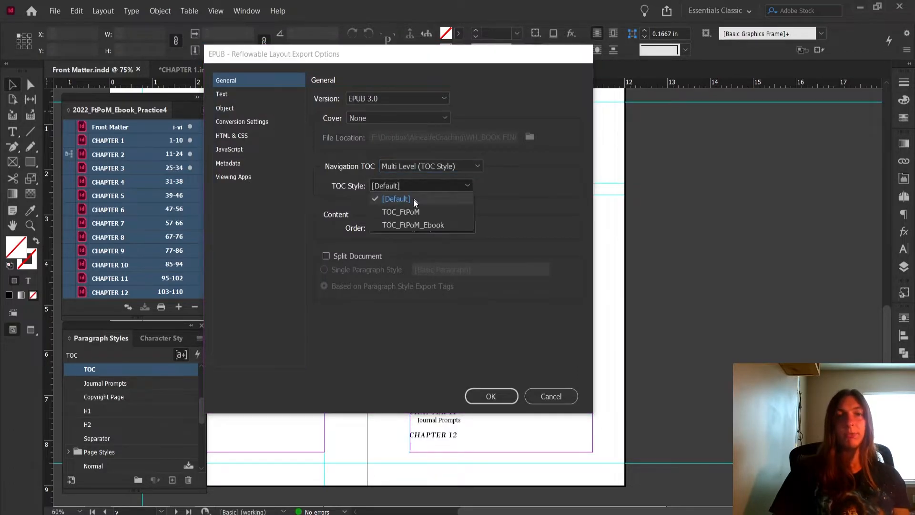
click(420, 224)
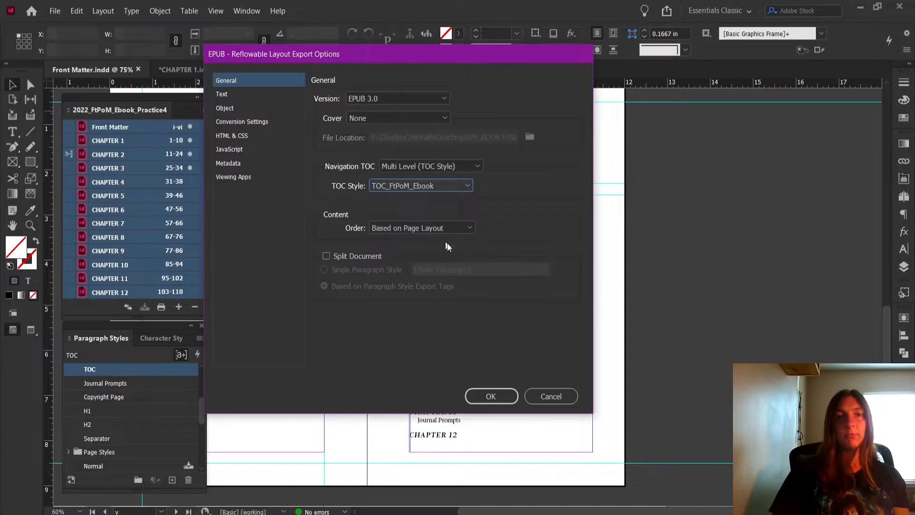
click(491, 396)
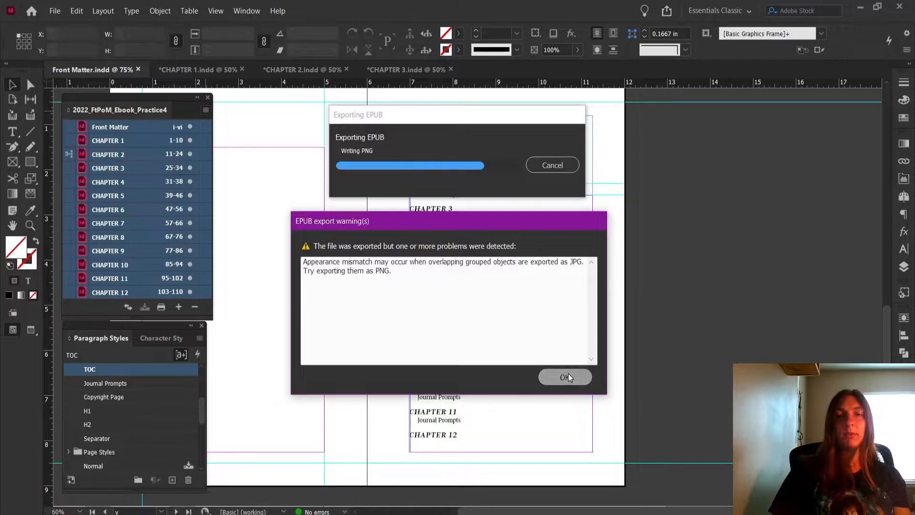
click(568, 373)
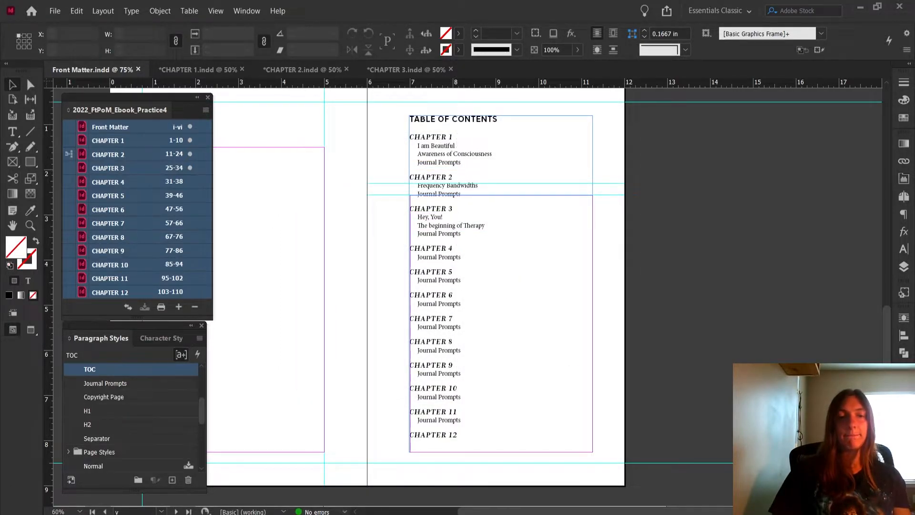
Switch to Kindle Previewer, view the table of contents pages of the exported book, and follow the CHAPTER 6 link
click(304, 491)
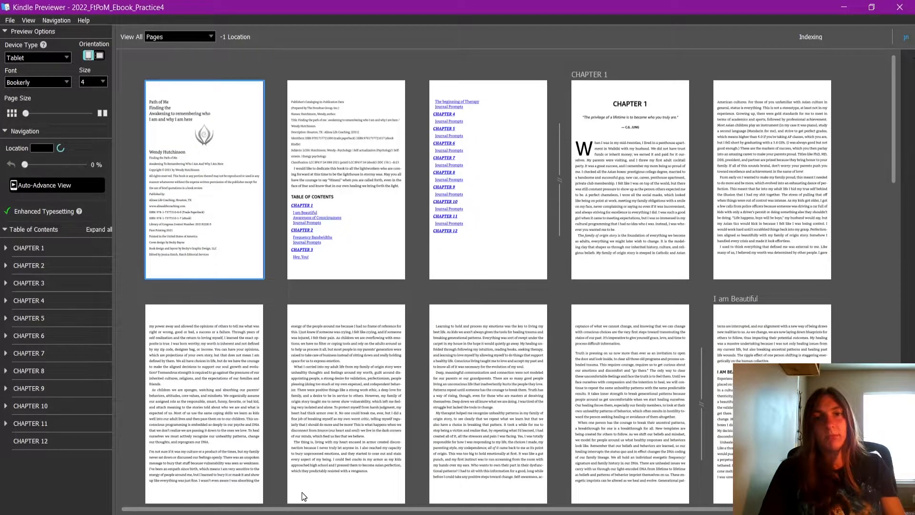
click(536, 243)
click(366, 225)
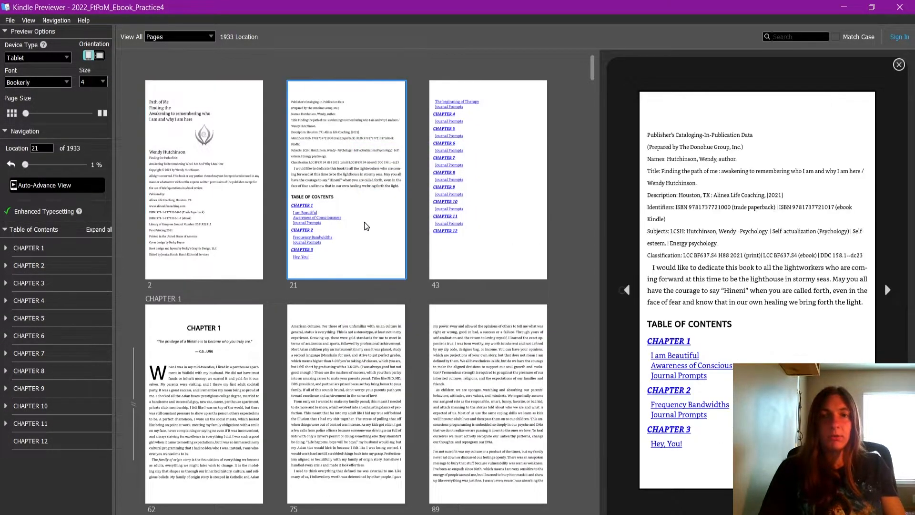
click(492, 152)
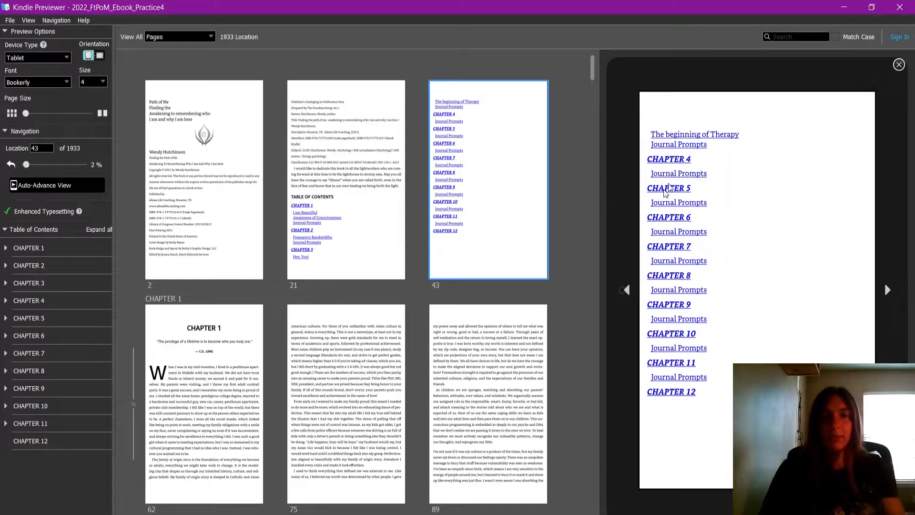
click(683, 219)
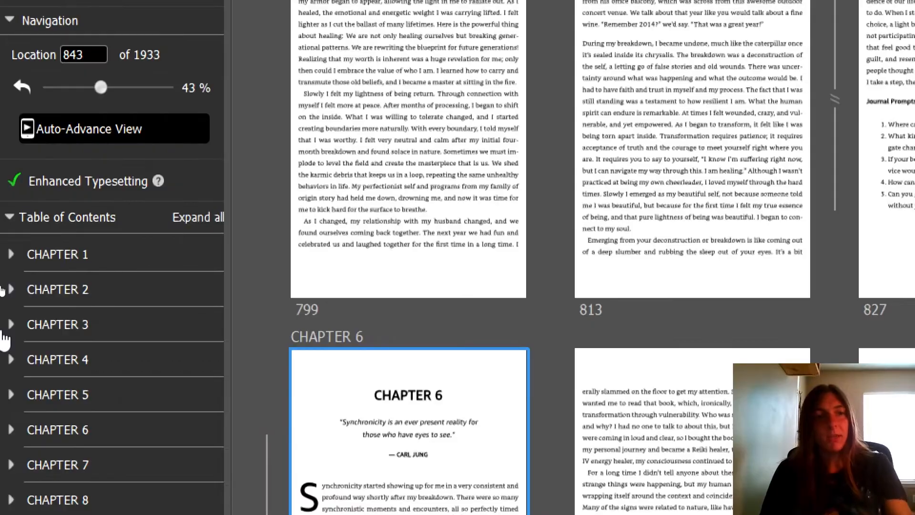
Expand CHAPTER 1 through CHAPTER 4 in the navigation table of contents to check their subheadings
click(7, 255)
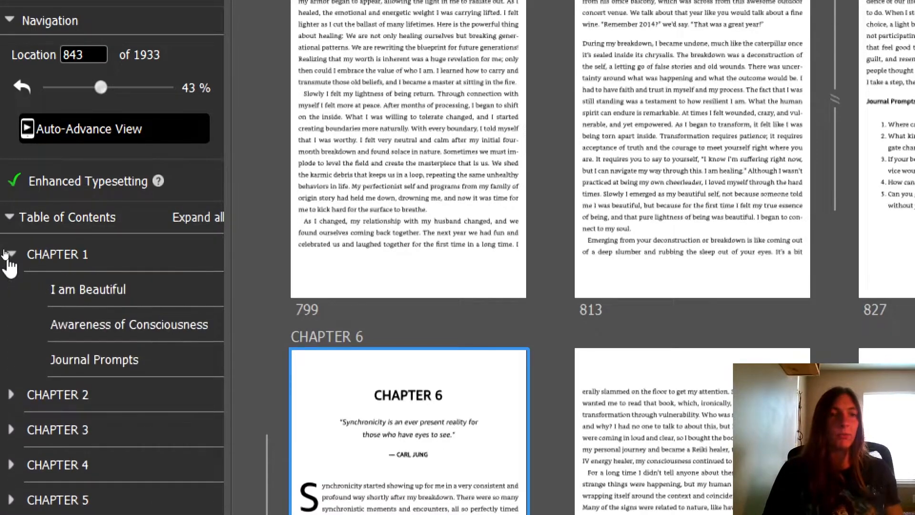
click(11, 394)
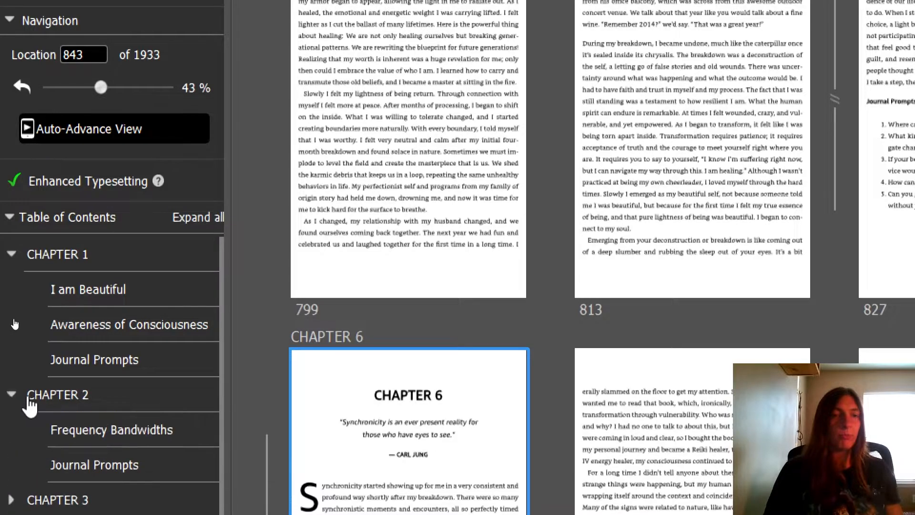
scroll(19, 401, down, 2)
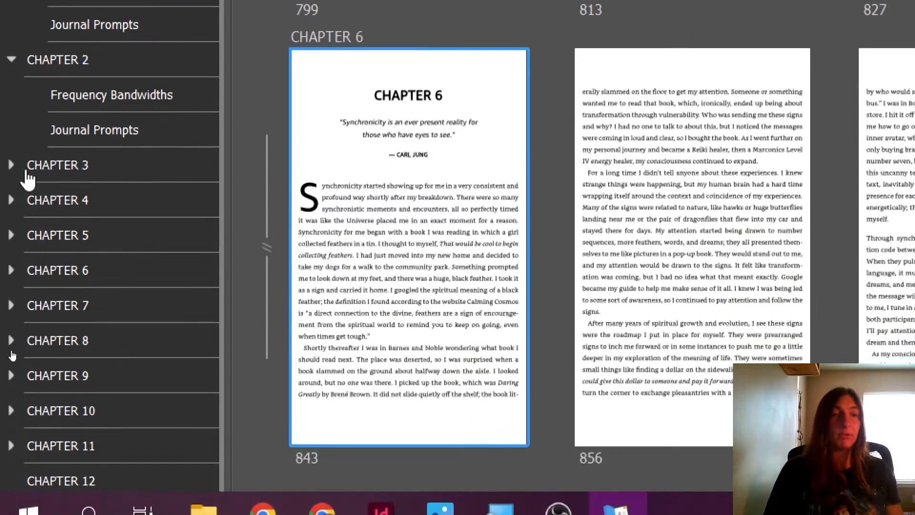
click(11, 165)
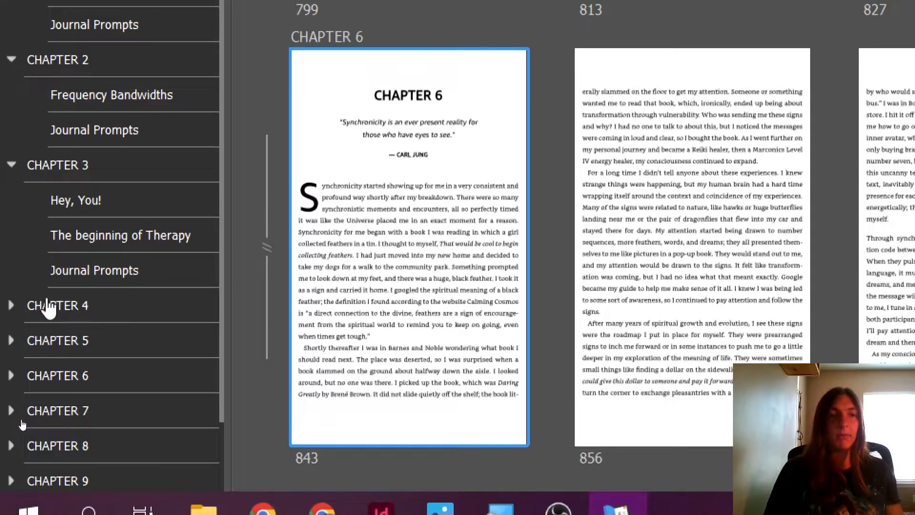
click(11, 305)
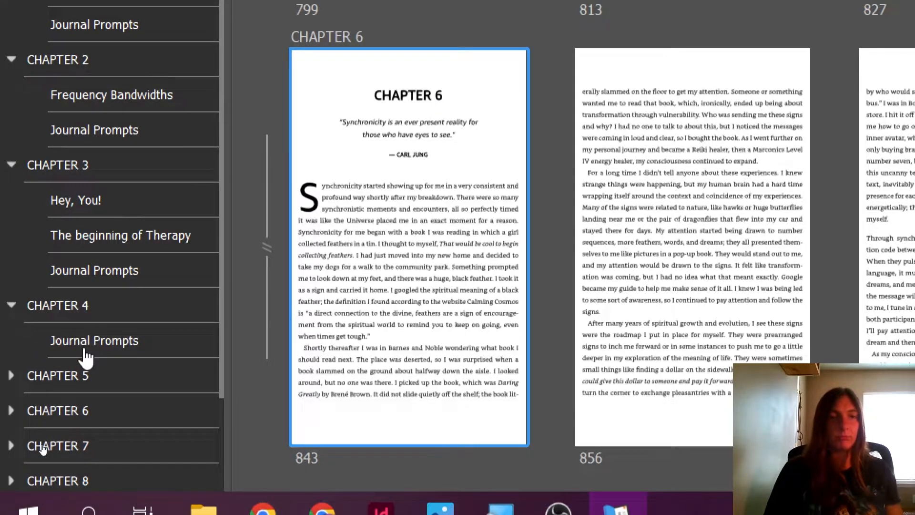
scroll(104, 353, up, 1)
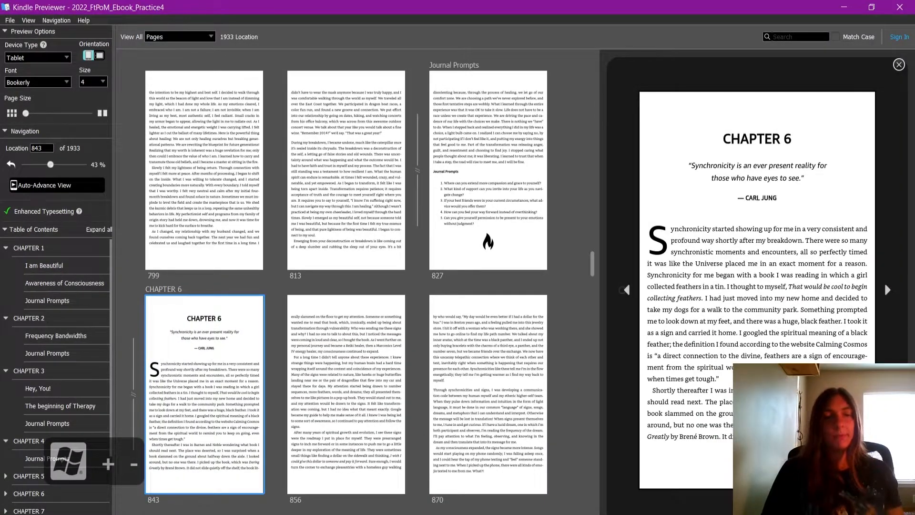
Examine the start of CHAPTER 1 and how the title page text and logo are laid out in the Kindle preview
click(229, 514)
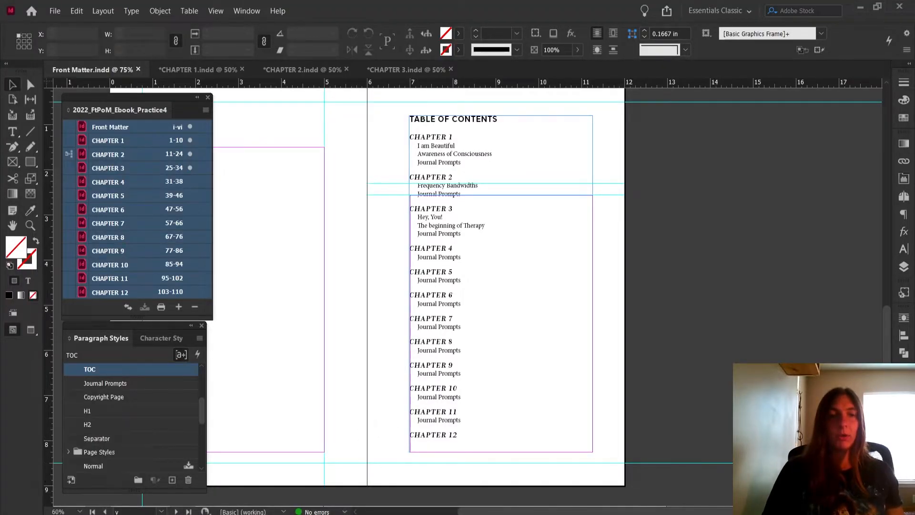
click(315, 514)
click(79, 251)
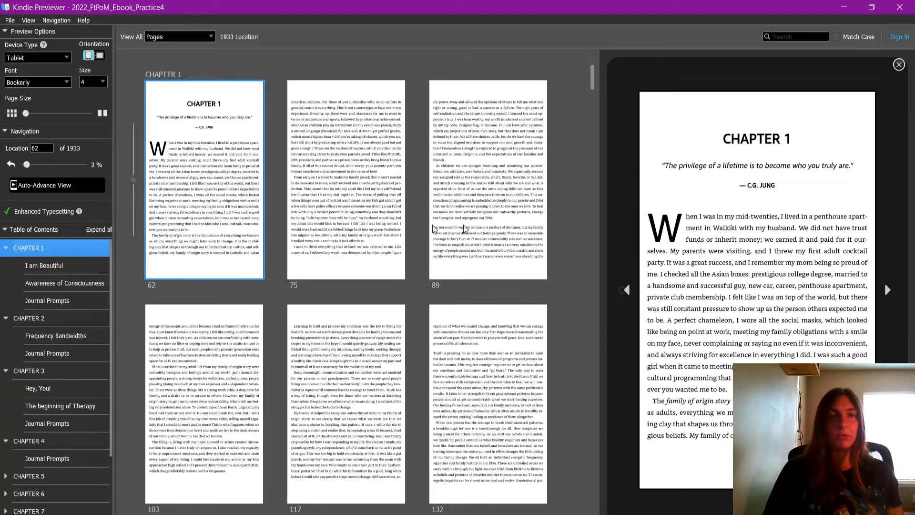
click(242, 153)
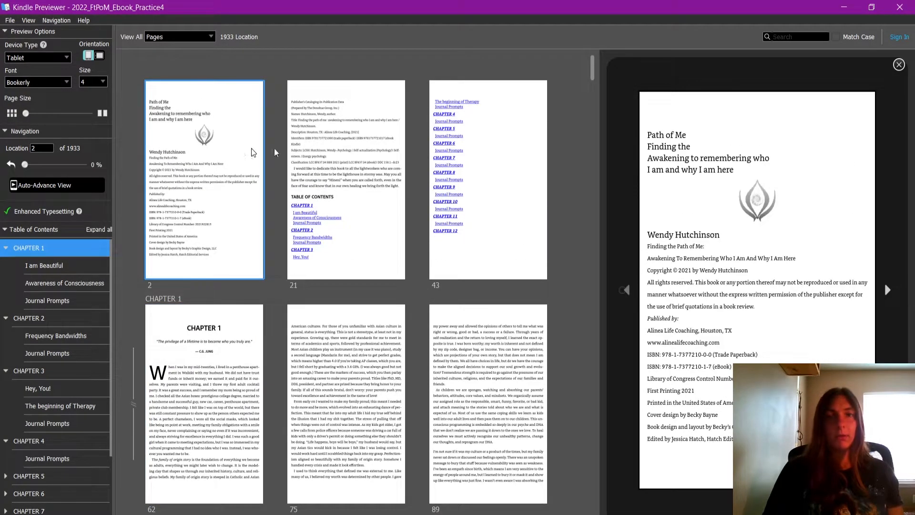
drag(647, 136, 684, 235)
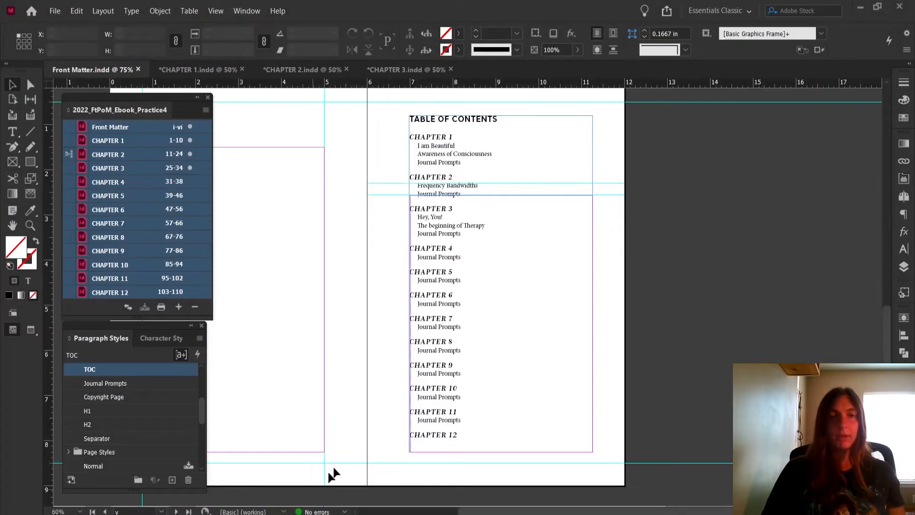
Switch to InDesign and compare the Front Matter title page in Preview and Normal screen modes
scroll(567, 315, up, 5)
scroll(567, 312, up, 10)
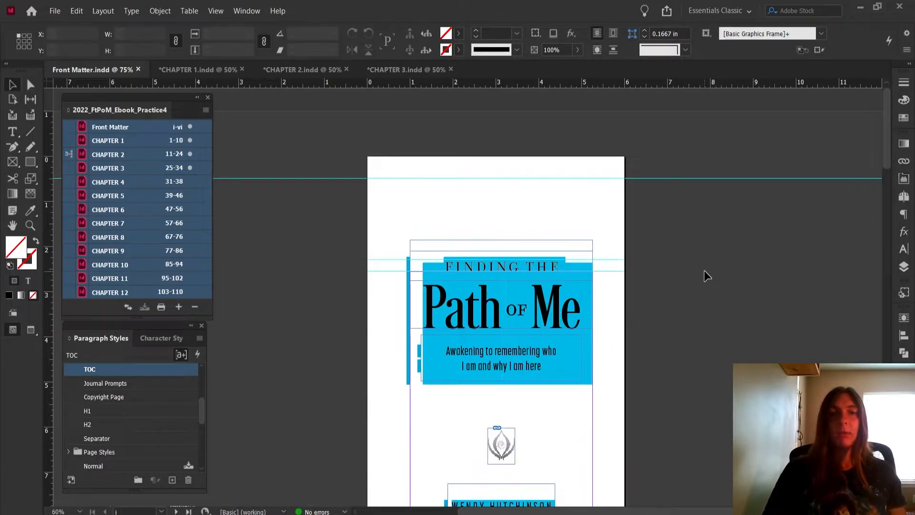
key(w)
scroll(692, 265, up, 1)
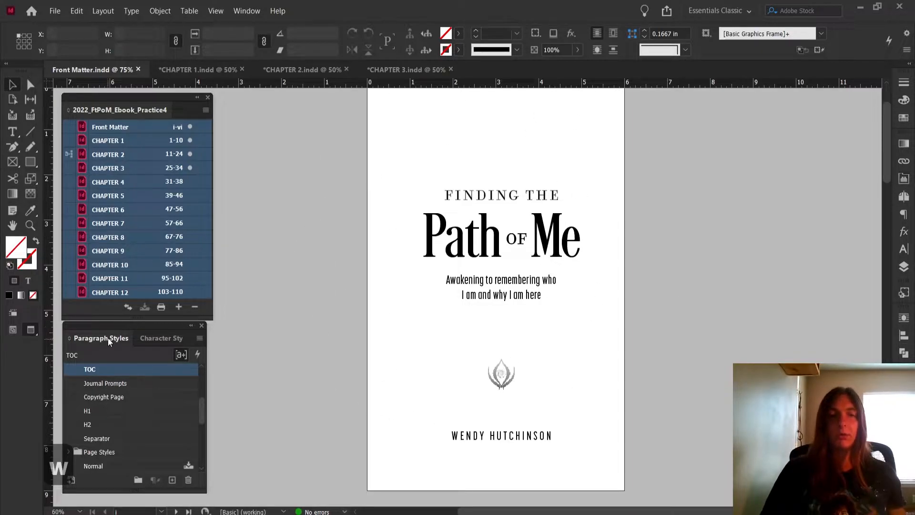
key(w)
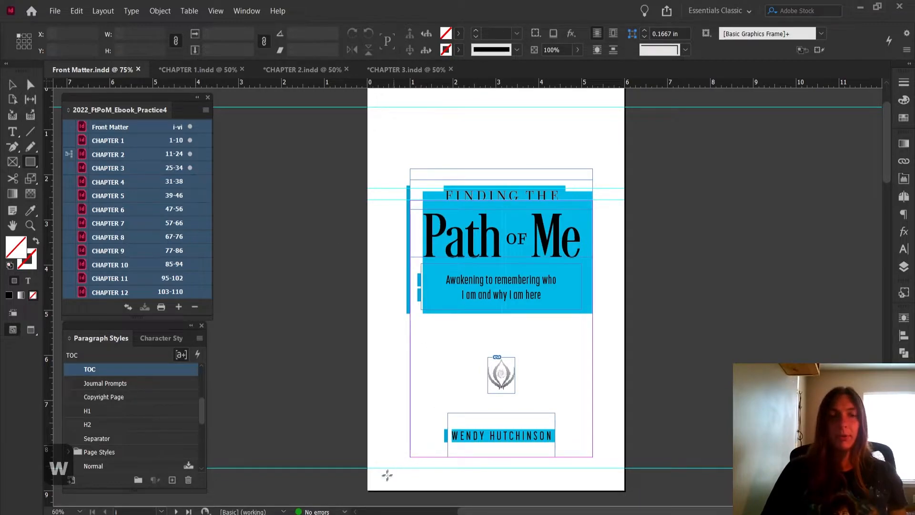
Draw a rectangle about 4.7 by 5.9 in over the title page and fill it with C=0 M=0 Y=100 K=0
drag(301, 169, 501, 435)
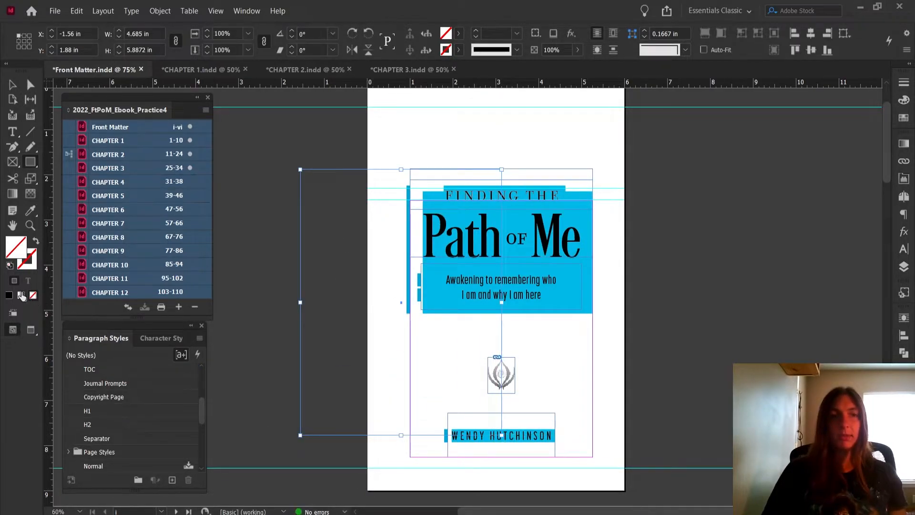
click(8, 295)
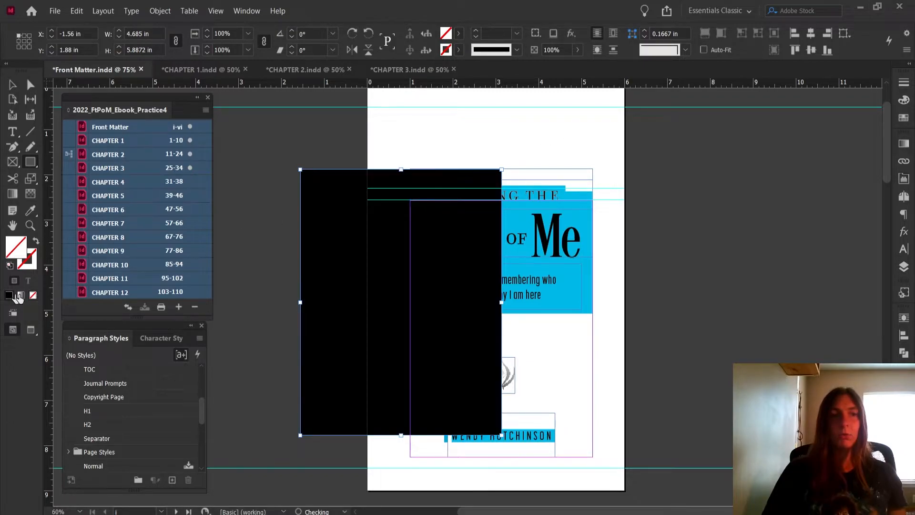
click(458, 33)
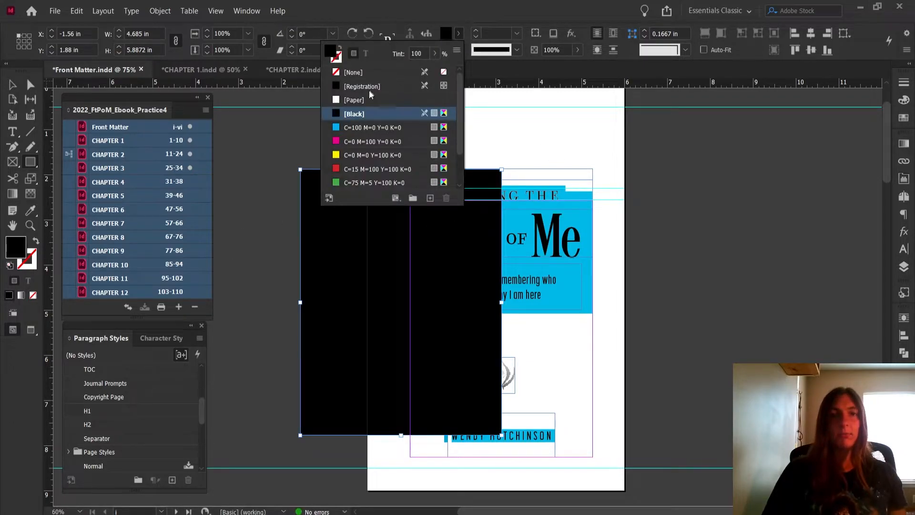
click(364, 99)
click(348, 167)
click(350, 156)
click(16, 86)
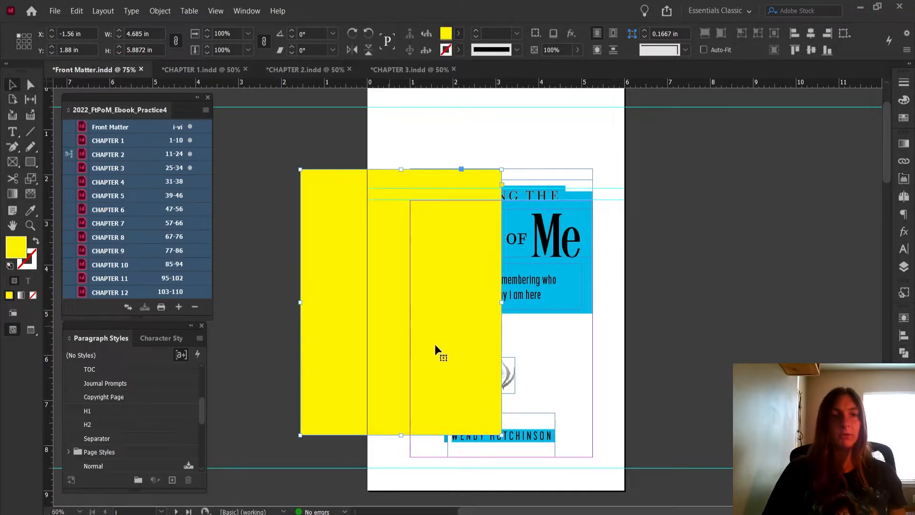
Send the yellow rectangle to the back and fit it to 6 by 8.5 in, flush with the title page's sides and bottom
key(ctrl+shift+bracketleft)
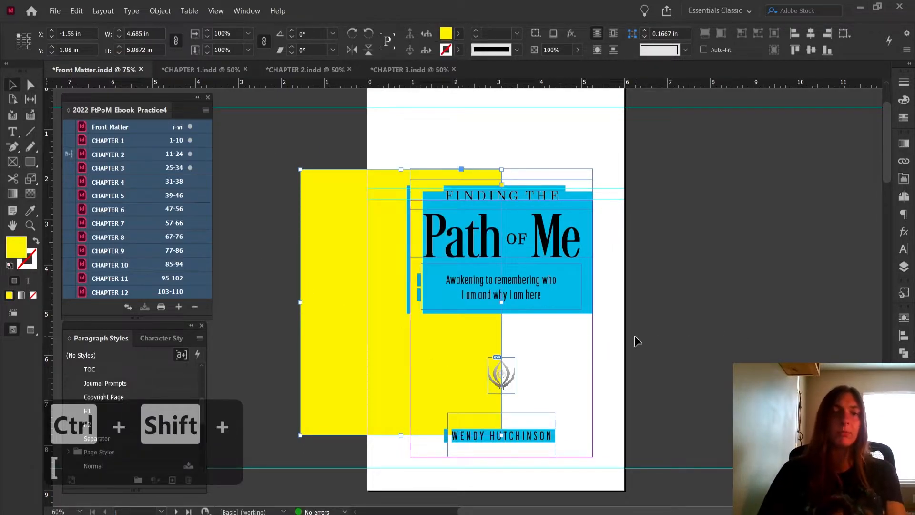
drag(363, 320, 429, 373)
drag(568, 225, 626, 107)
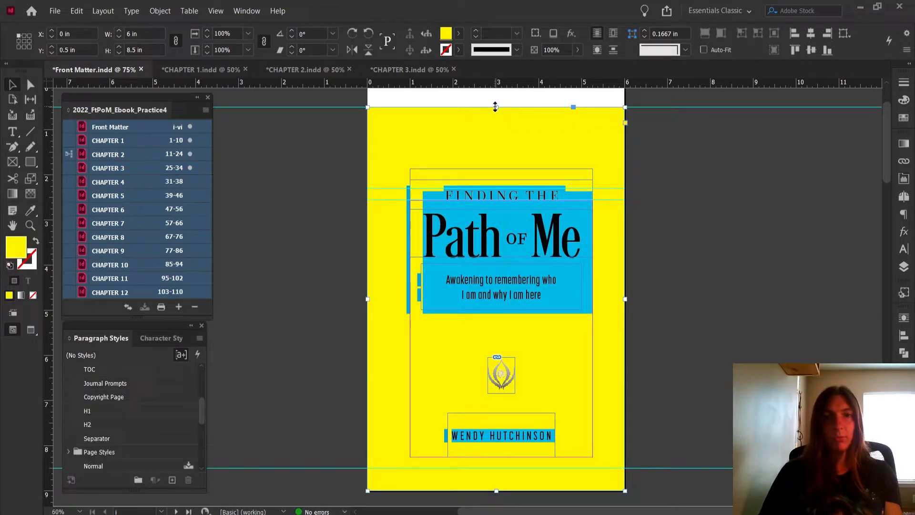
Fill the background rectangle with [Paper] and deselect it
scroll(680, 292, up, 2)
scroll(683, 297, down, 3)
scroll(682, 297, up, 3)
scroll(680, 300, down, 1)
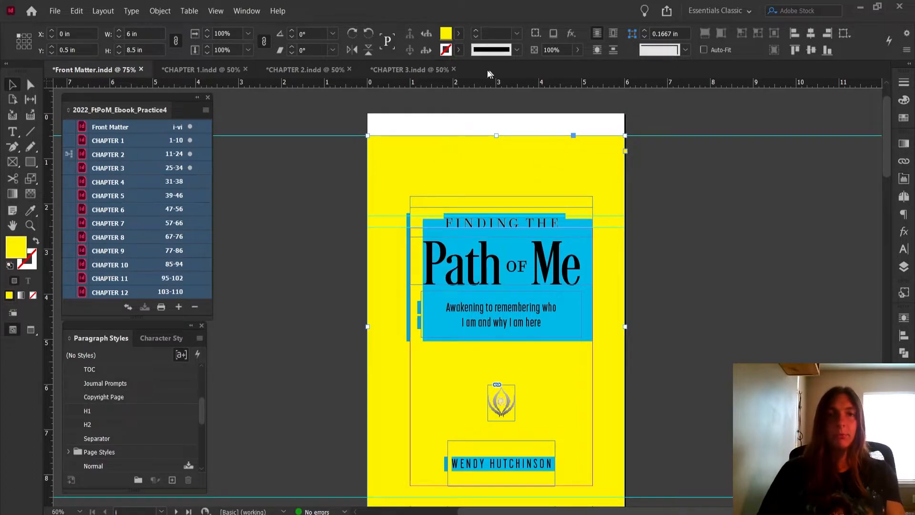
click(457, 34)
click(365, 102)
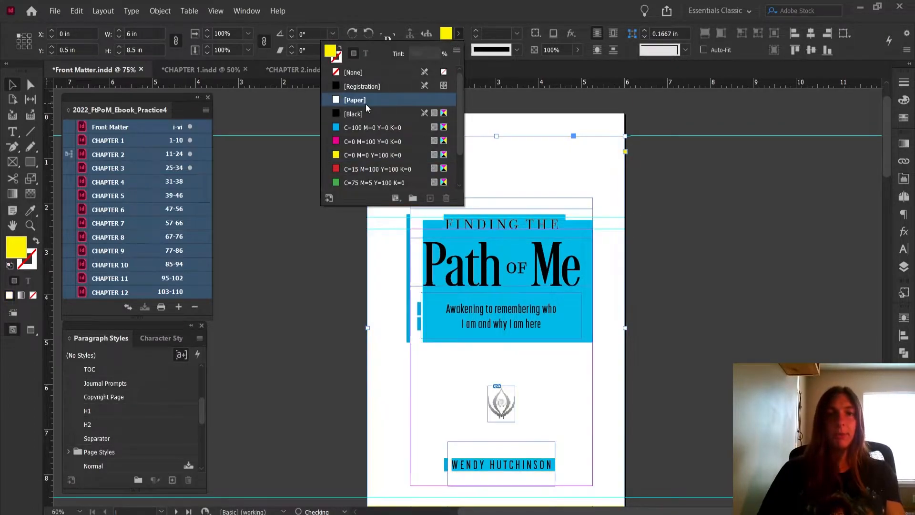
click(866, 290)
Select all the title page objects and export them as Front Matter.jpg to Ebook - Practice 4 at High quality, 150 ppi, RGB
drag(324, 157, 662, 405)
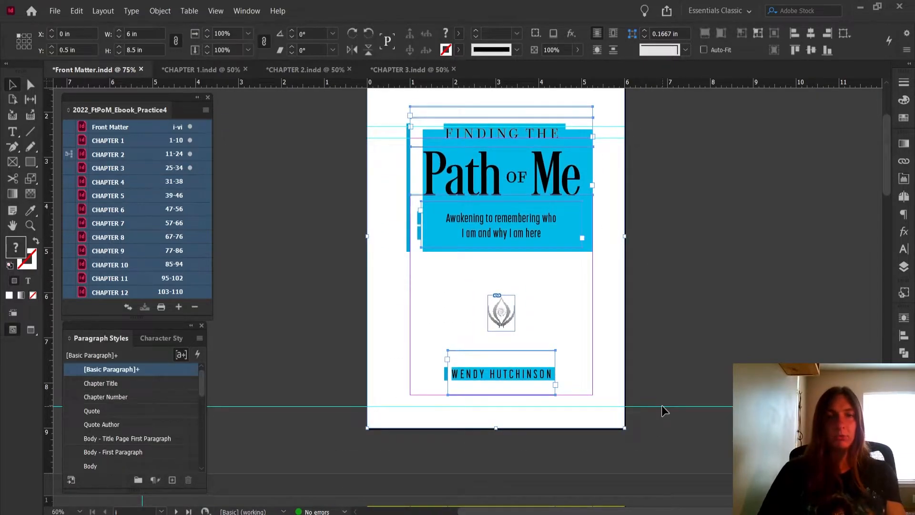
scroll(661, 405, up, 2)
click(54, 10)
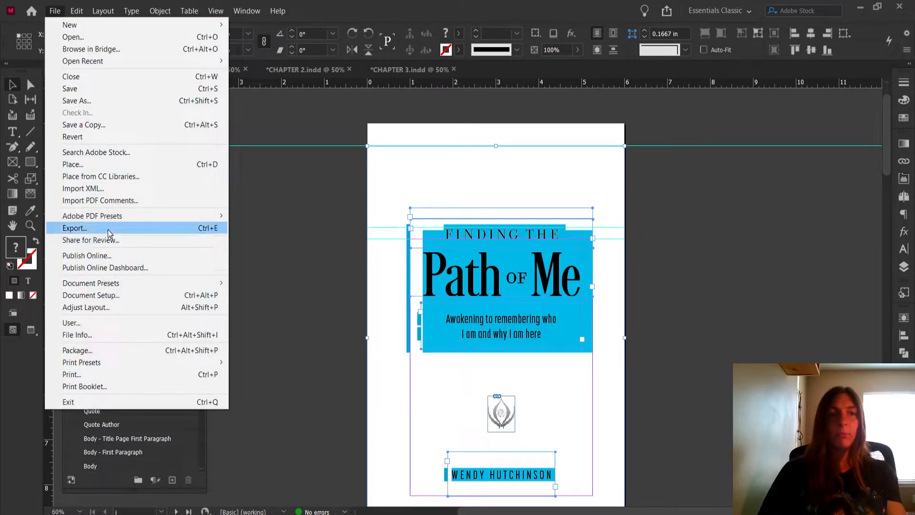
click(108, 231)
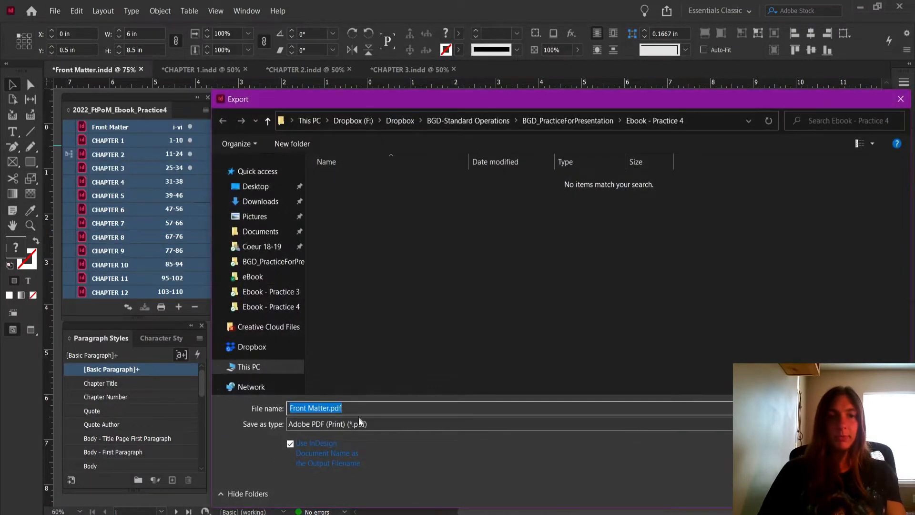
click(360, 424)
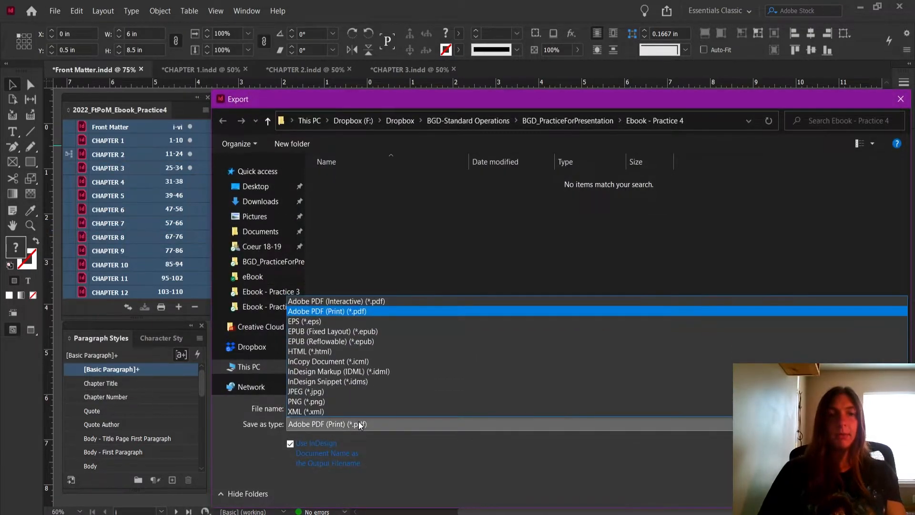
click(348, 390)
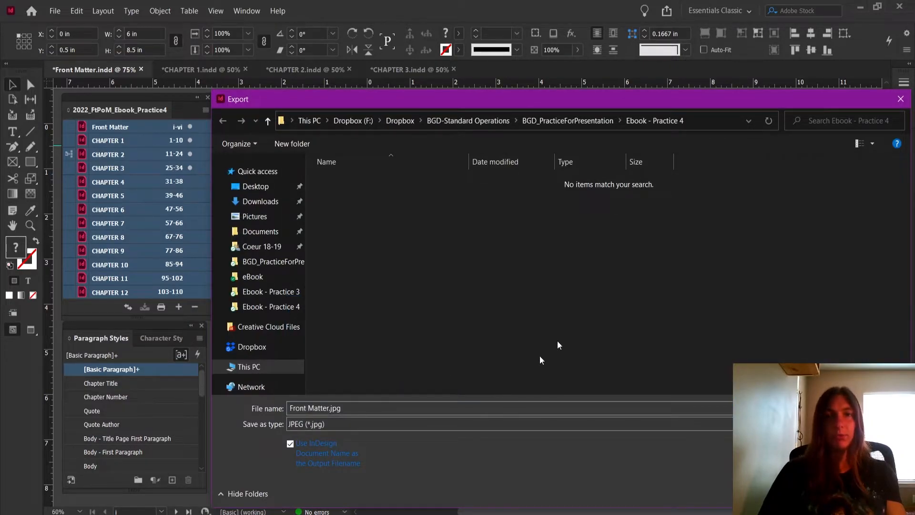
key(Return)
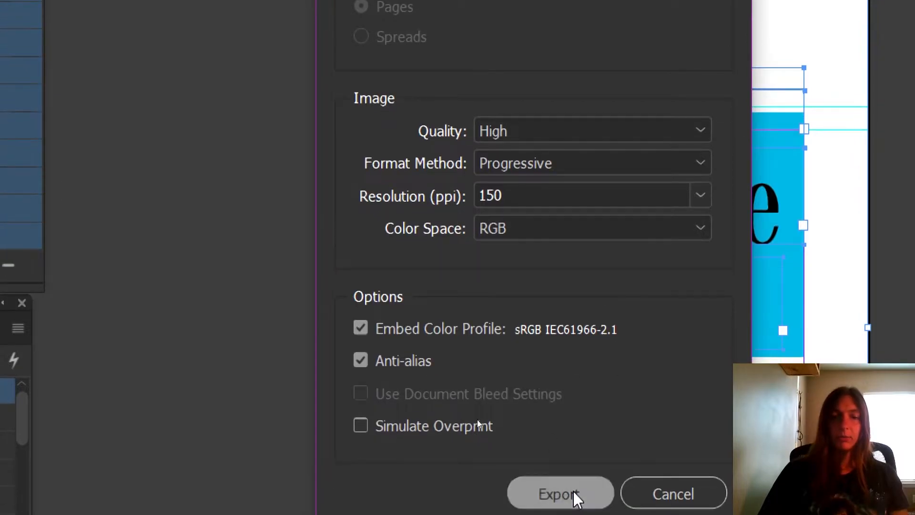
click(572, 508)
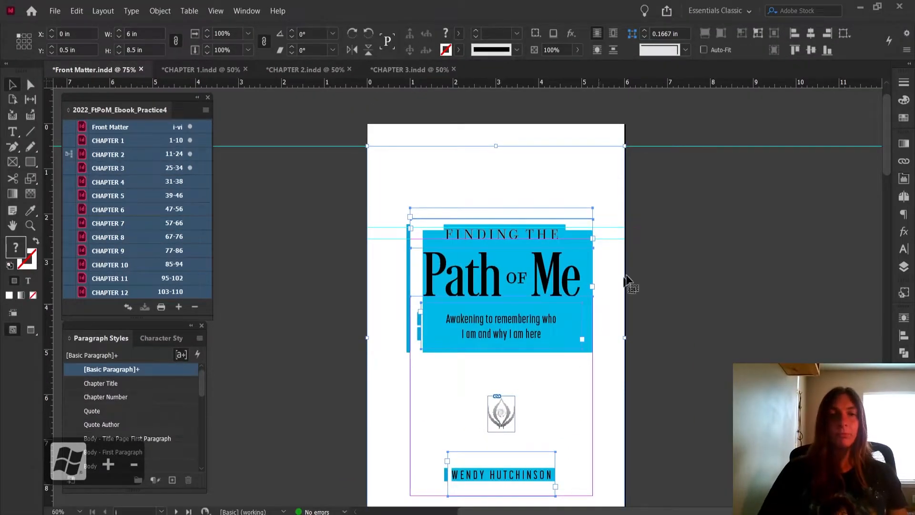
click(759, 242)
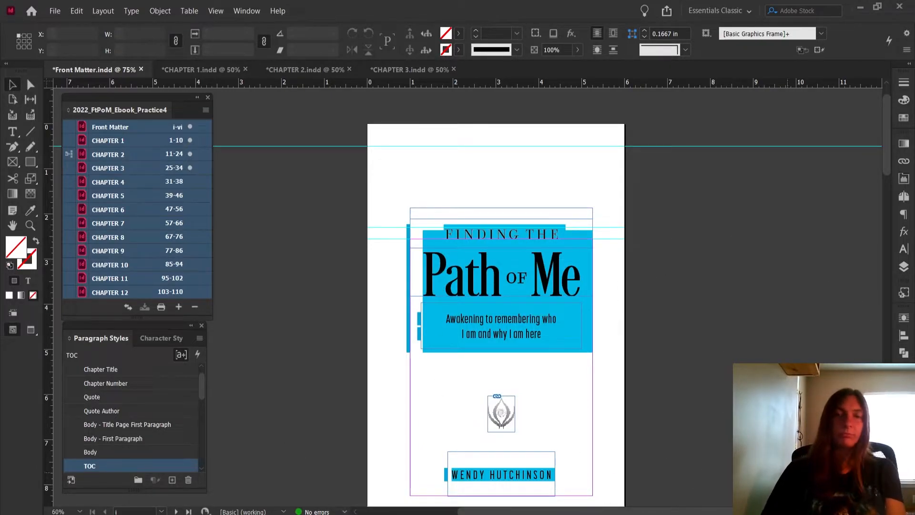
scroll(496, 286, down, 2)
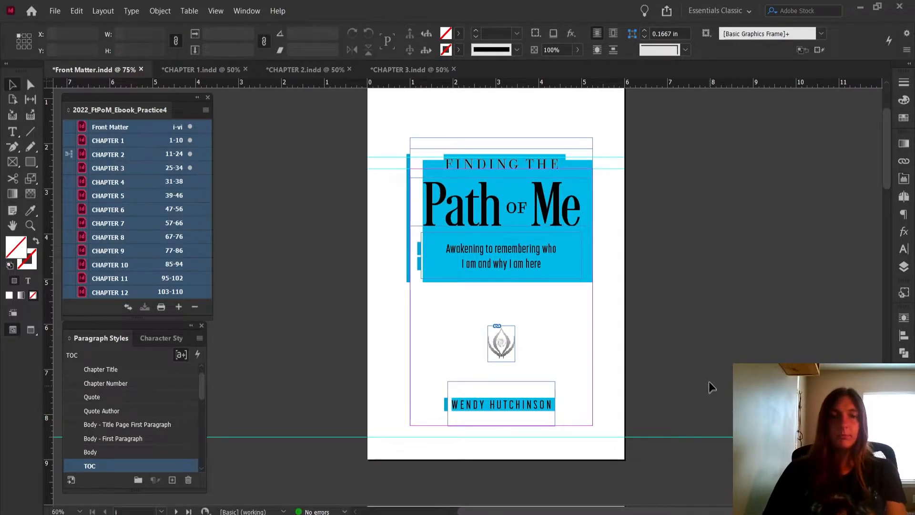
click(524, 245)
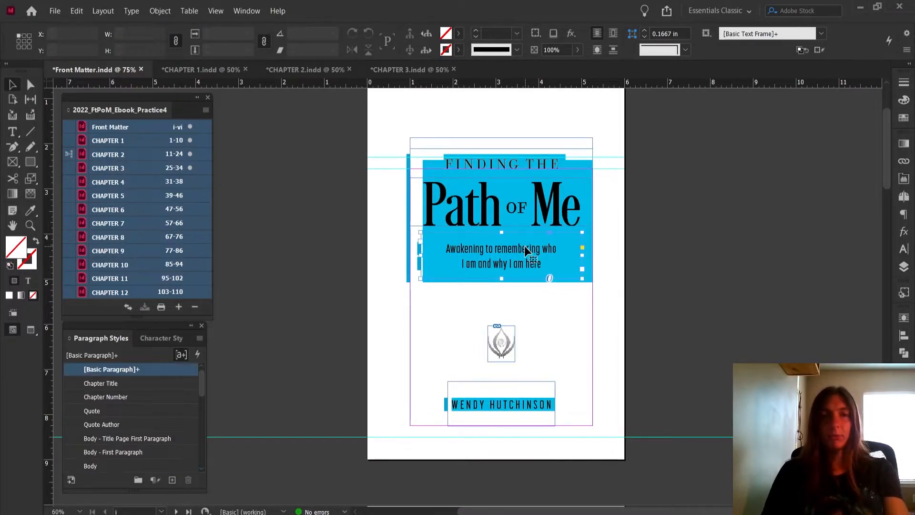
double_click(524, 245)
drag(482, 213, 577, 228)
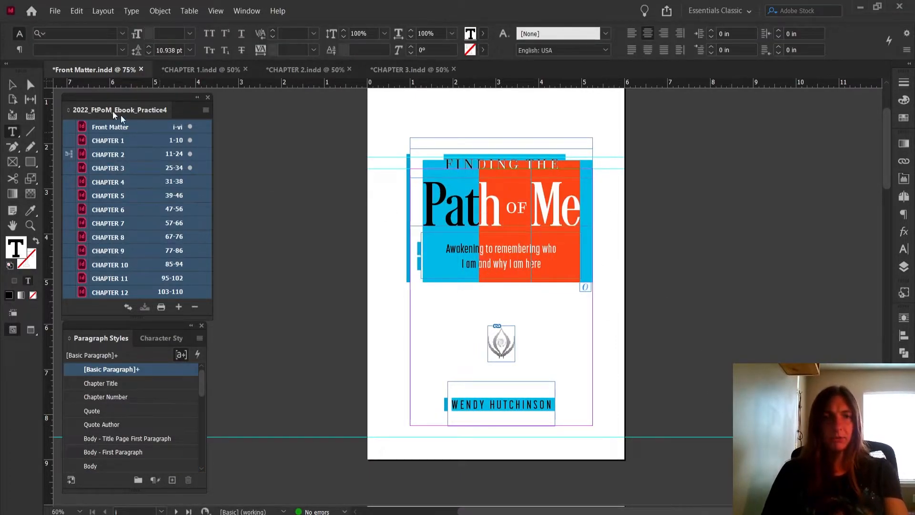
click(6, 81)
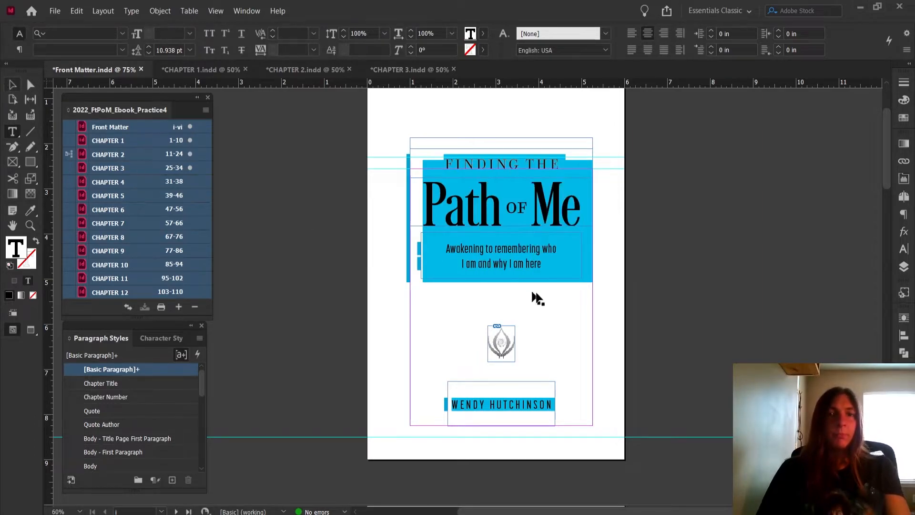
Delete all the text frames, the logo and the background rectangle from the title page
click(666, 296)
click(524, 244)
drag(357, 121, 668, 434)
key(Delete)
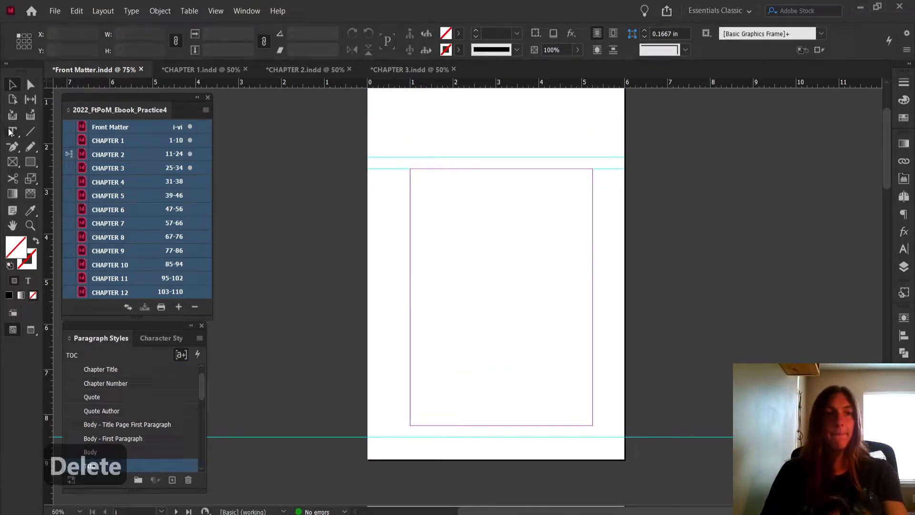
Draw an empty text frame over the whole margin area of the title page
key(t)
drag(410, 168, 598, 424)
drag(595, 423, 594, 424)
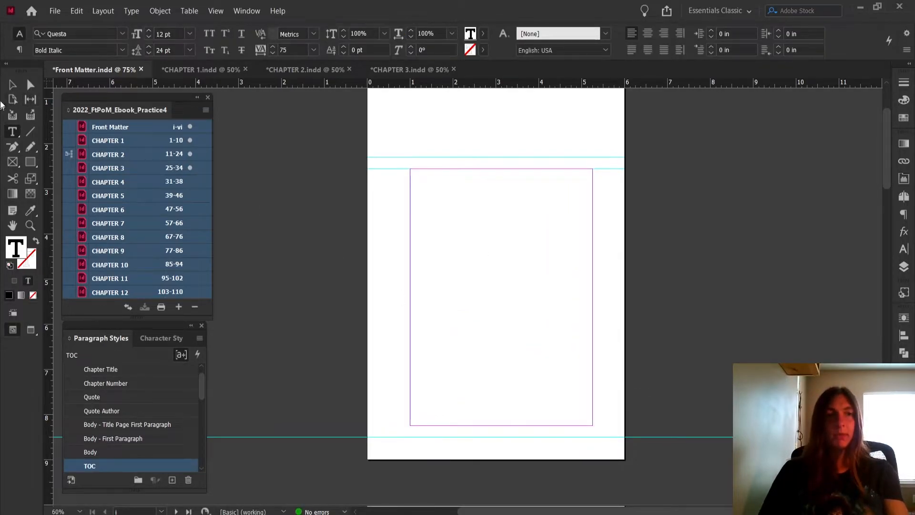
Synchronize the character styles and paragraph styles of all book documents with CHAPTER 2 as the style source
scroll(147, 431, up, 1)
scroll(147, 427, down, 4)
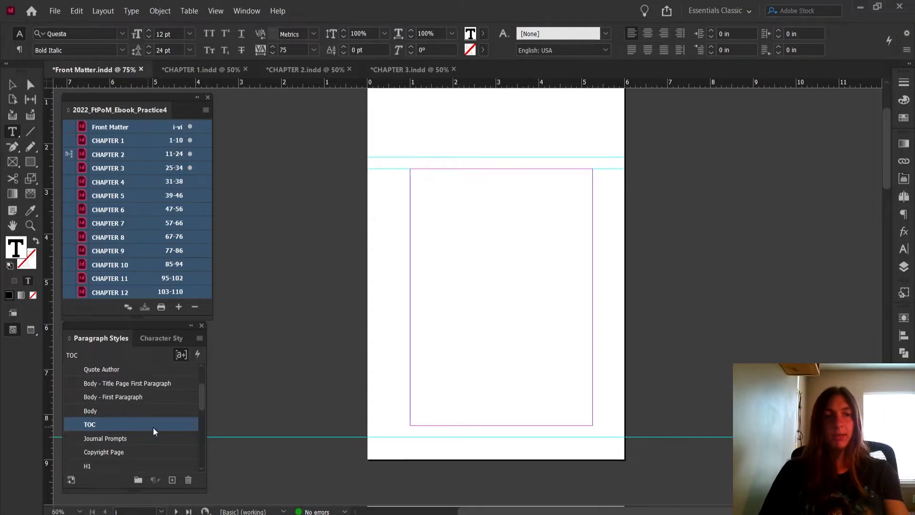
scroll(153, 427, down, 4)
scroll(153, 427, down, 10)
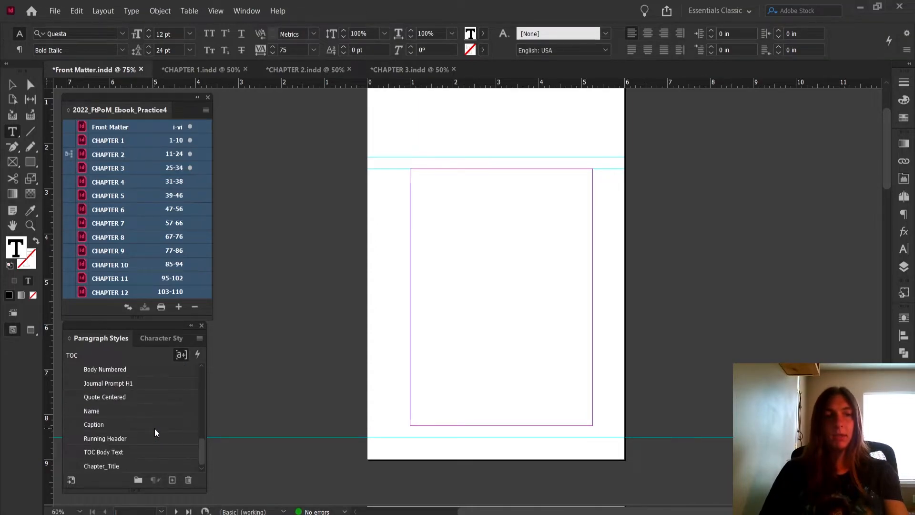
scroll(156, 428, up, 9)
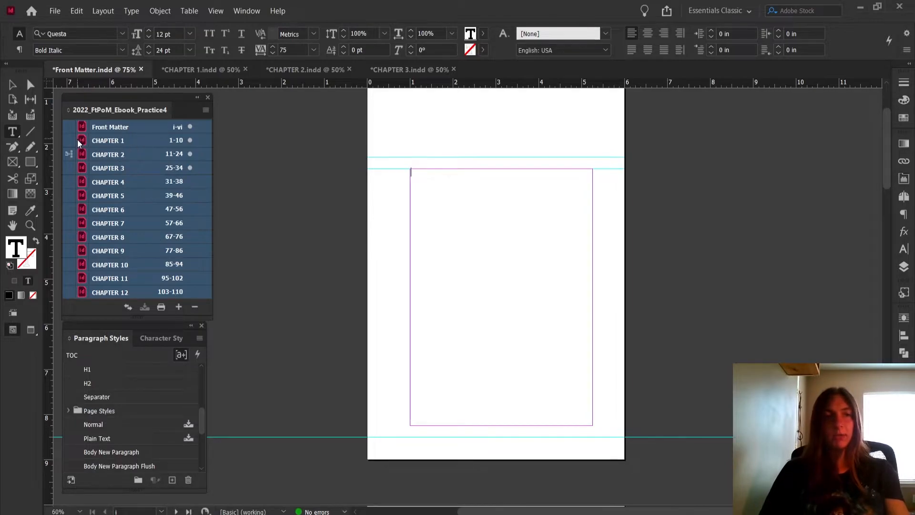
click(205, 110)
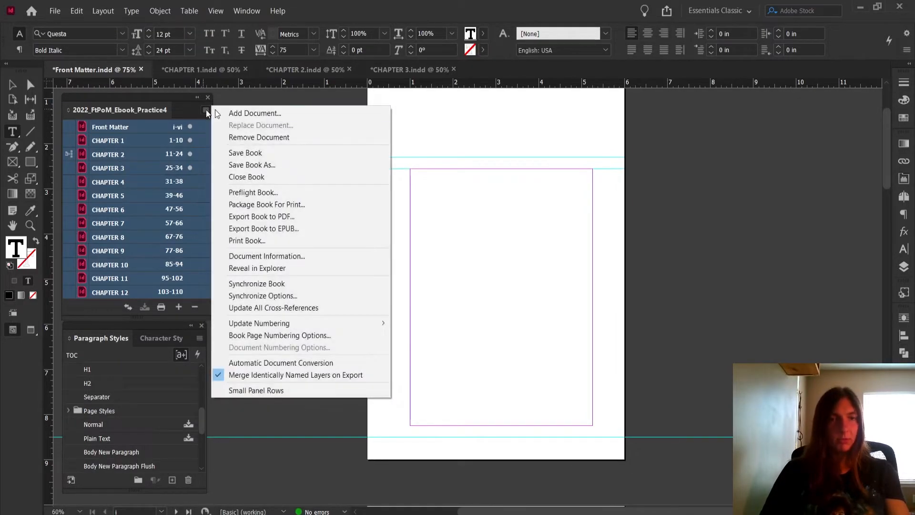
click(291, 296)
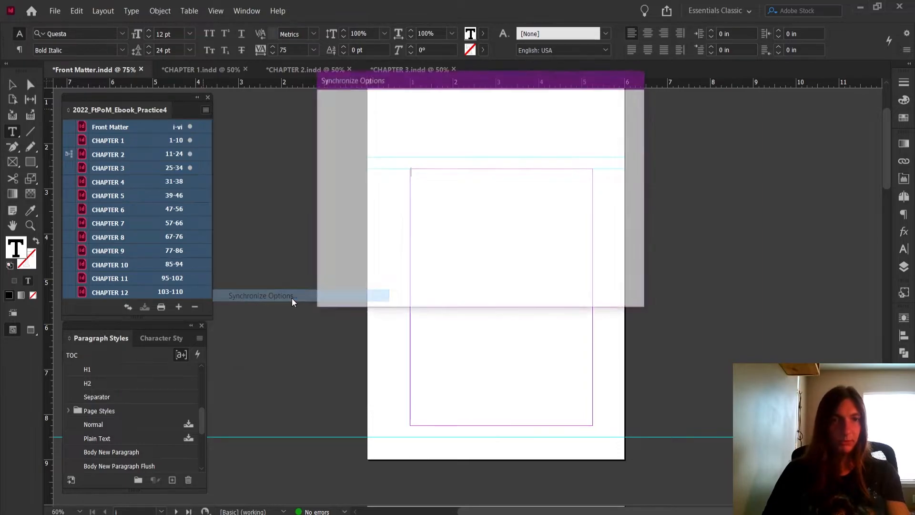
click(353, 215)
click(353, 229)
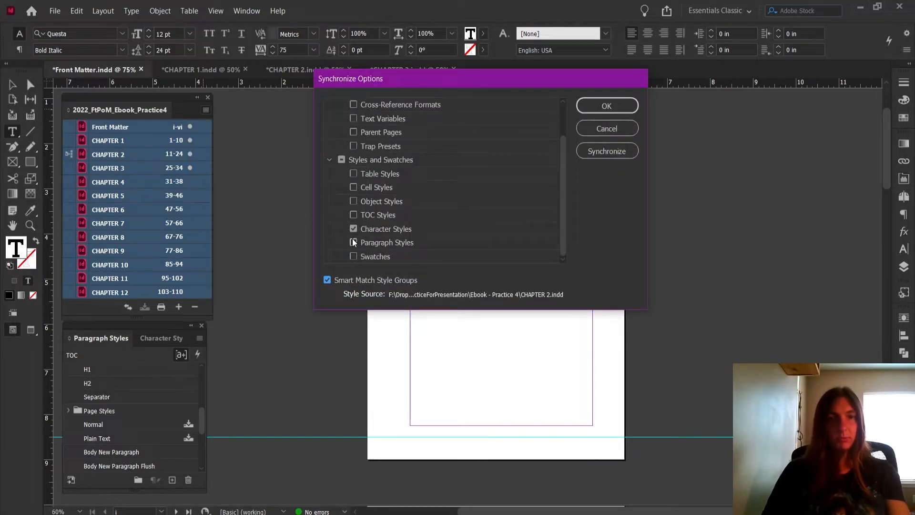
click(353, 243)
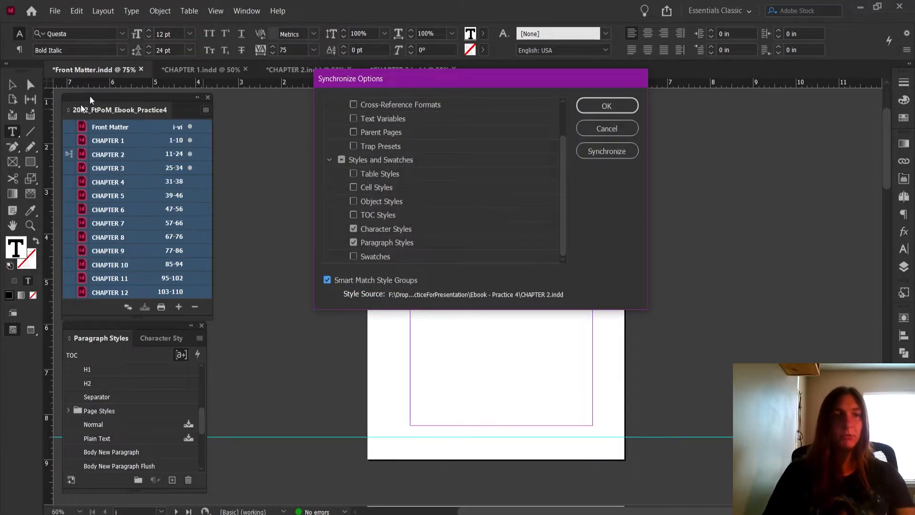
click(616, 152)
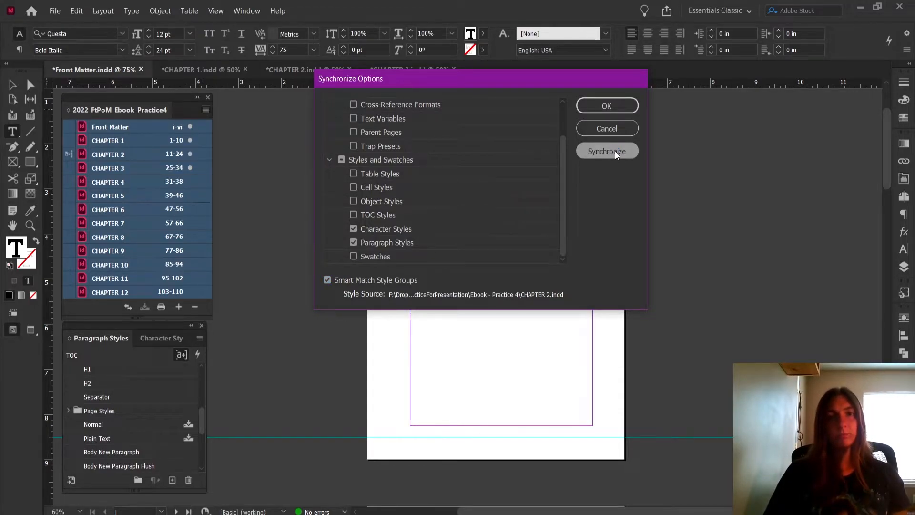
Apply the Inline Image paragraph style to the empty title page text frame and deselect it
click(148, 468)
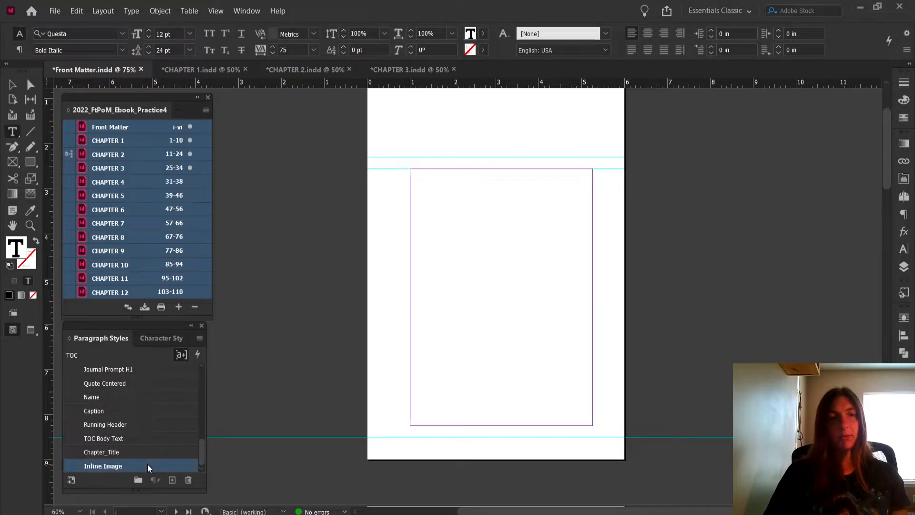
click(14, 87)
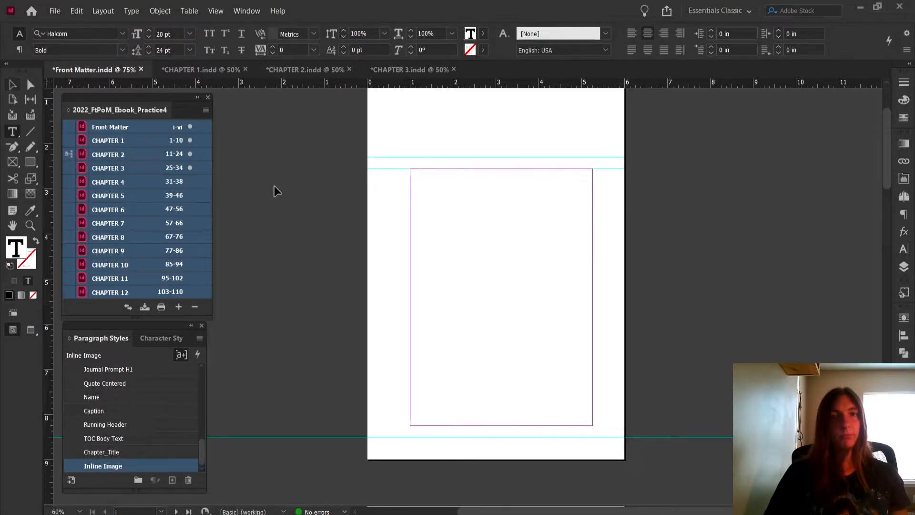
click(317, 184)
Place Front Matter.jpg from the Ebook - Practice 4 folder on the pasteboard beside the title page
click(58, 7)
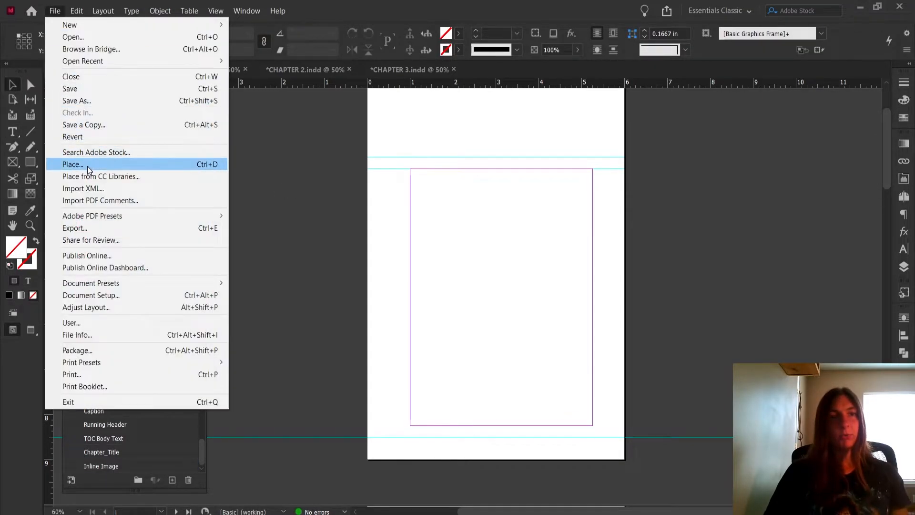
click(72, 163)
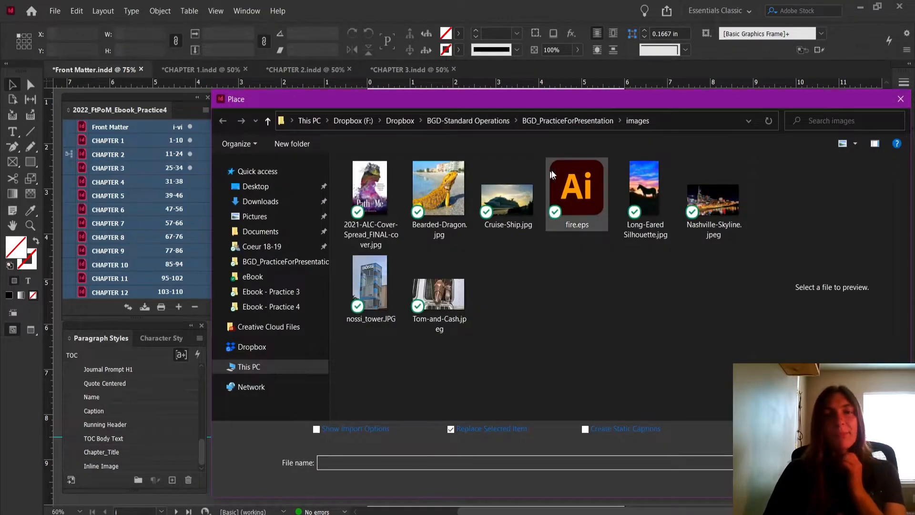
click(572, 122)
double_click(414, 292)
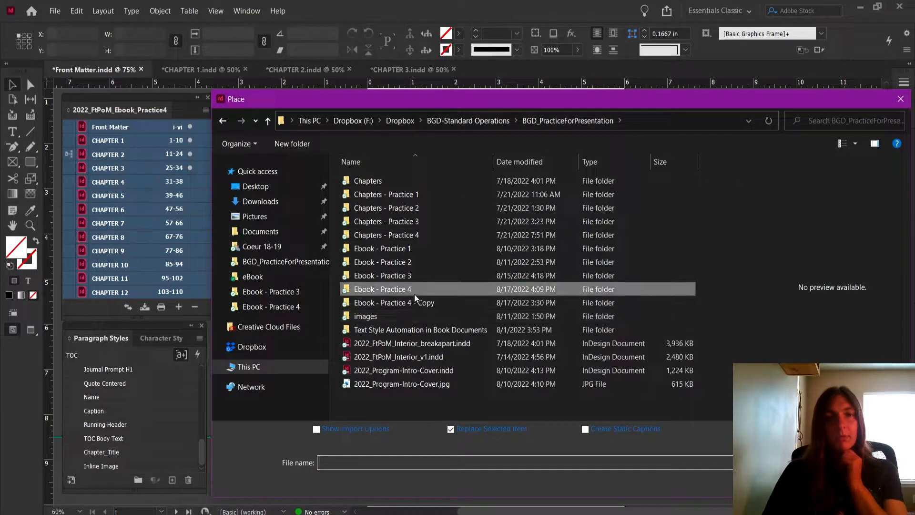
click(400, 355)
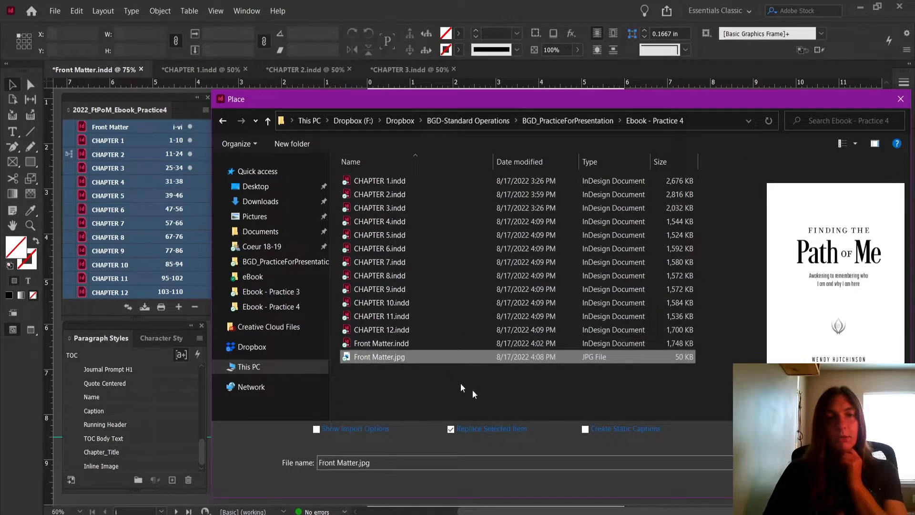
key(Return)
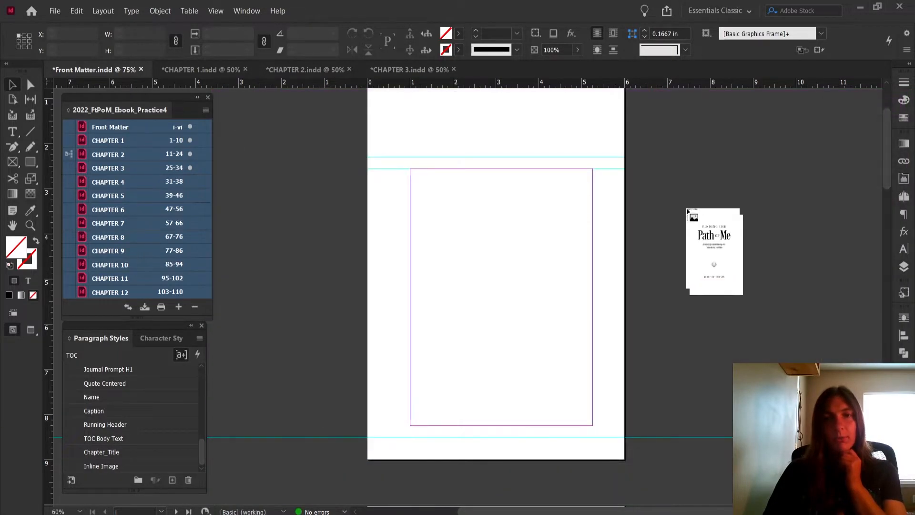
click(640, 128)
Move the placed title image flush against the right edge of the title page, at X 6 in, and deselect it
drag(700, 166, 695, 144)
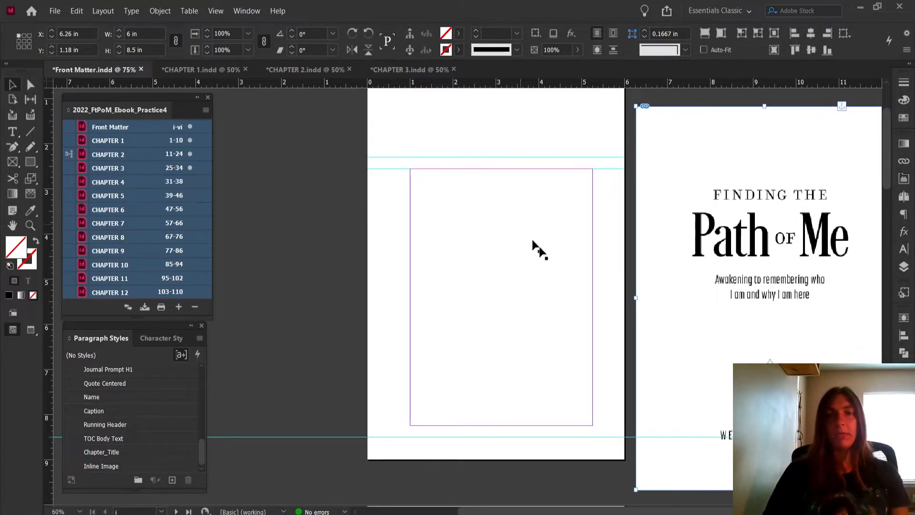
drag(748, 261, 743, 281)
drag(691, 259, 711, 238)
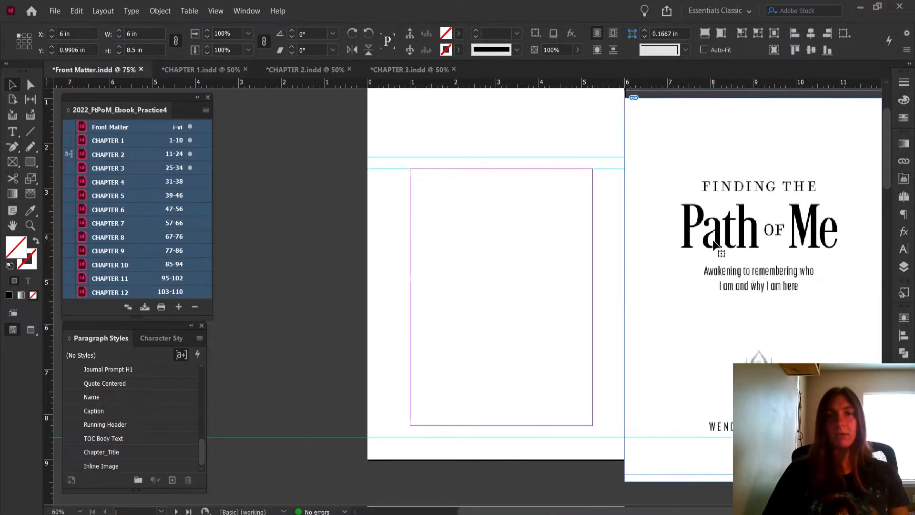
click(355, 231)
Examine in Kindle Previewer where the copyright text begins after the title page, and return to the copyright page in InDesign
scroll(362, 243, down, 10)
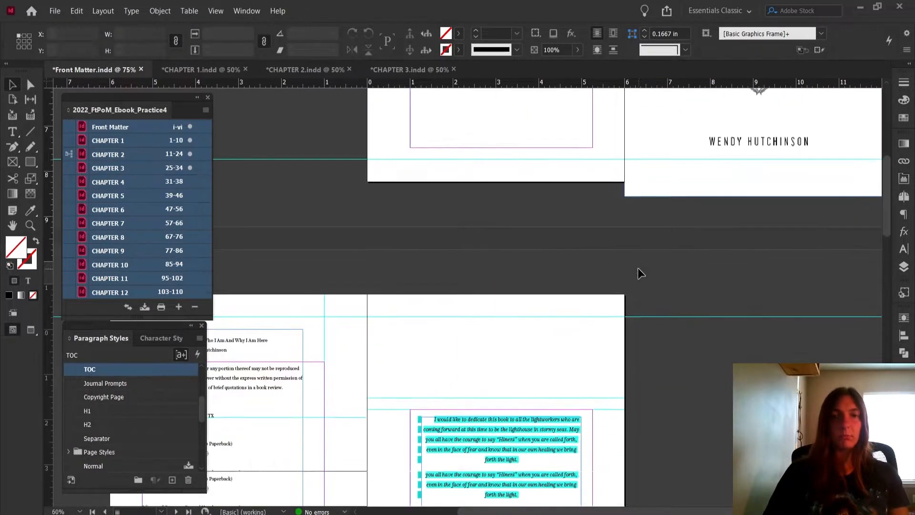
scroll(671, 281, left, 4)
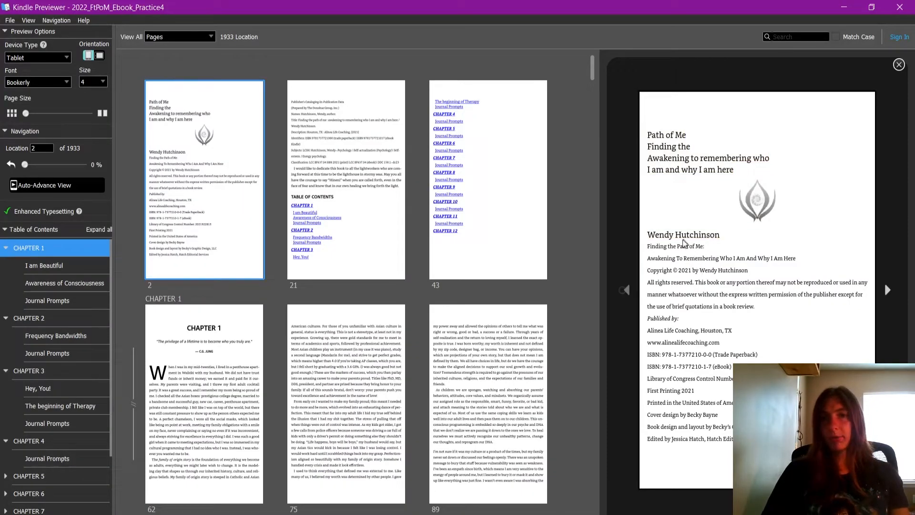
drag(660, 237, 702, 249)
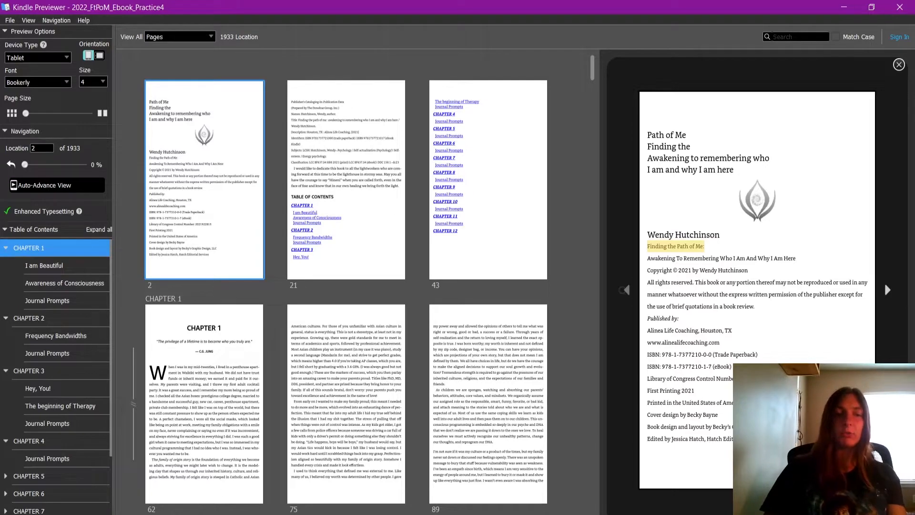
key(alt+Tab)
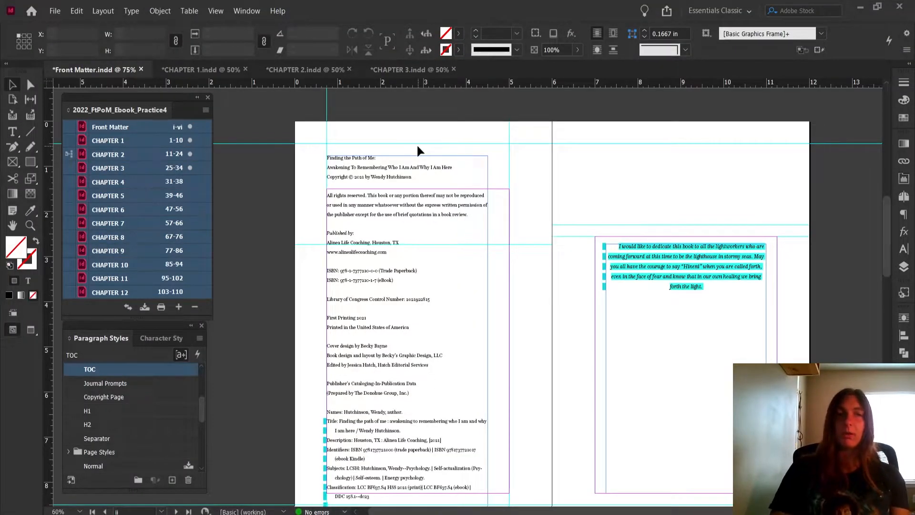
Insert an empty paragraph above the first line of the copyright page text
click(398, 175)
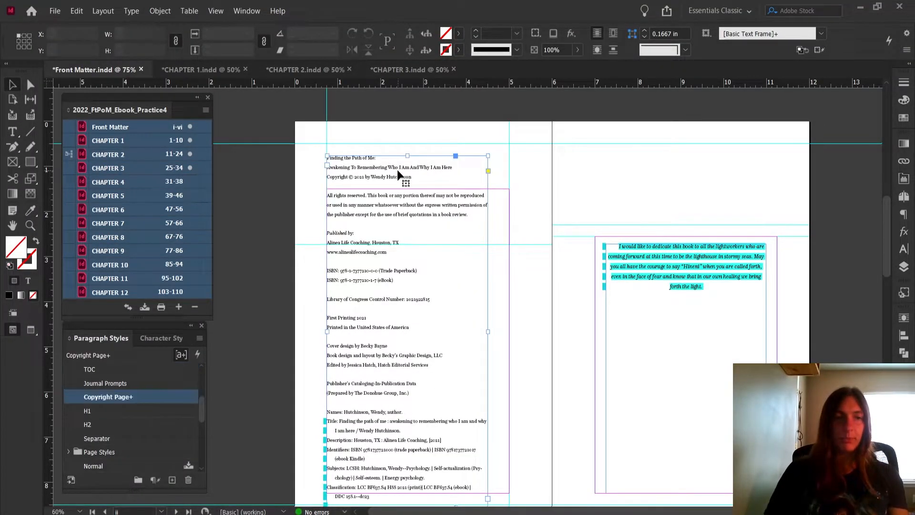
double_click(388, 168)
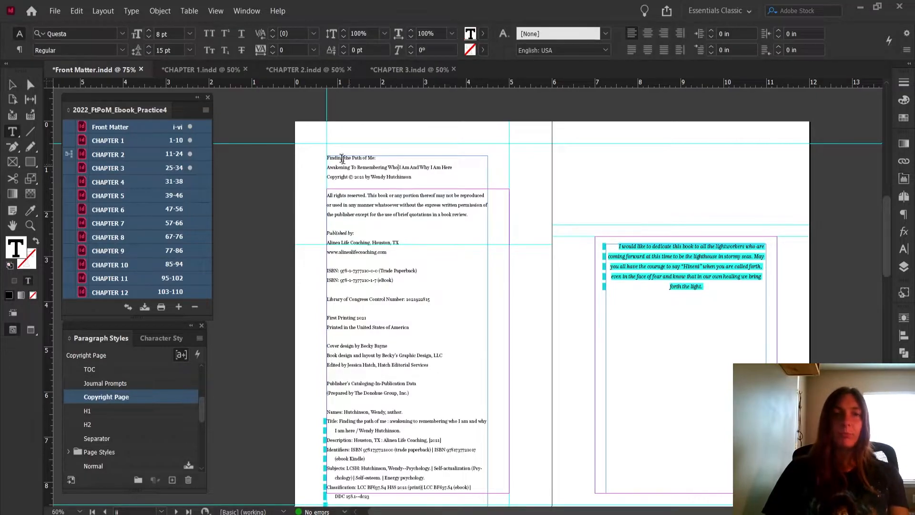
click(324, 157)
key(Return)
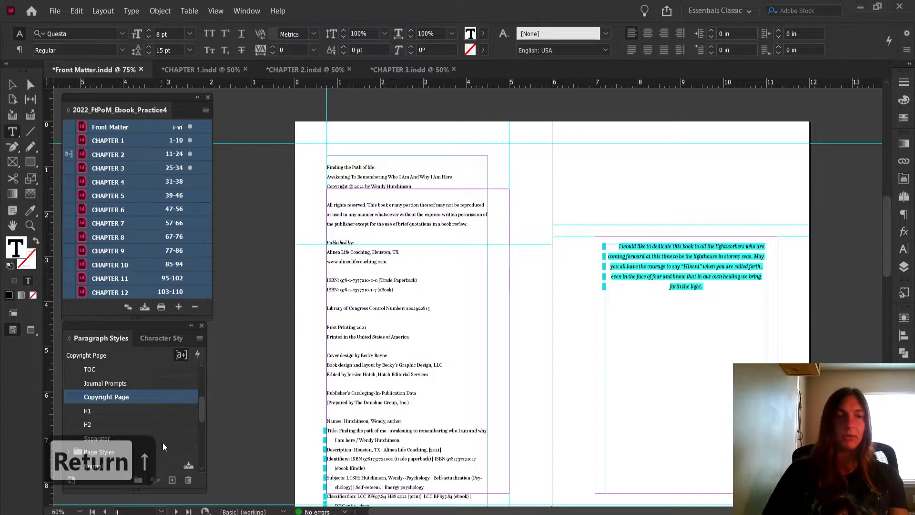
Create a paragraph style named Page Break, based on Copyright Page, for the new empty paragraph
click(172, 480)
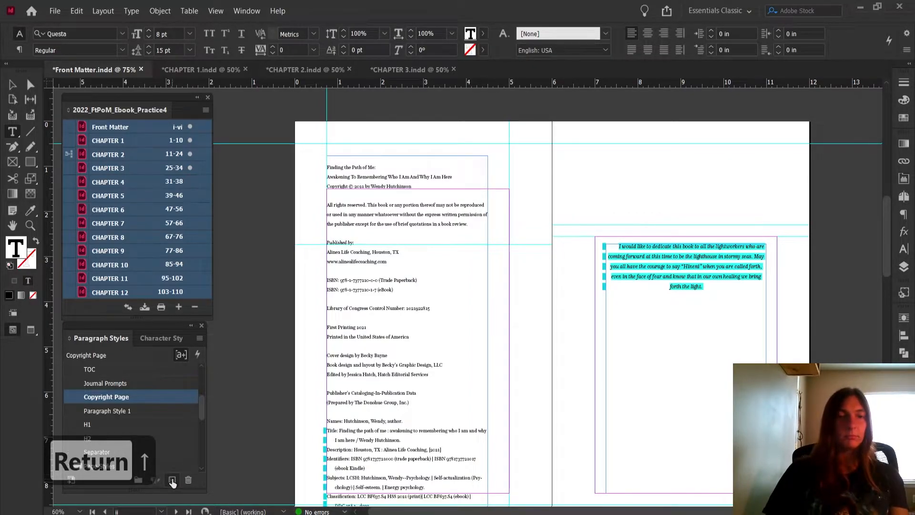
double_click(151, 413)
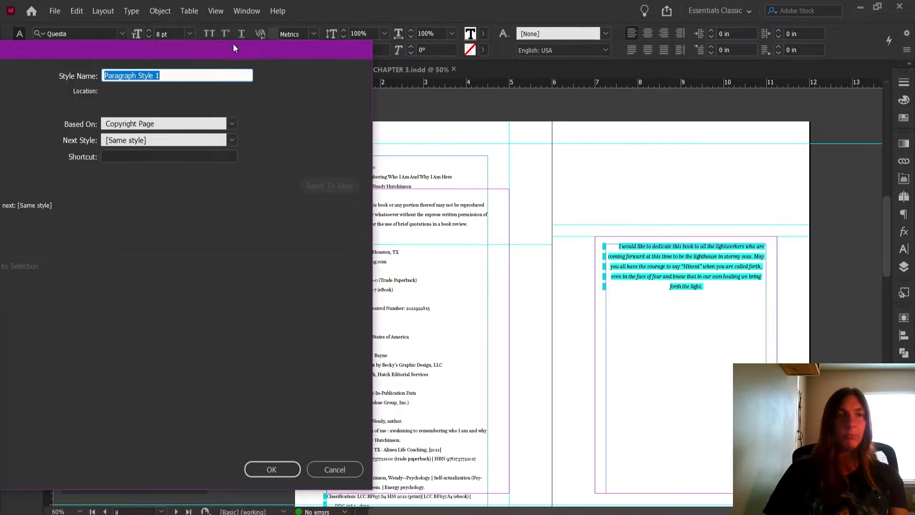
drag(233, 45, 656, 35)
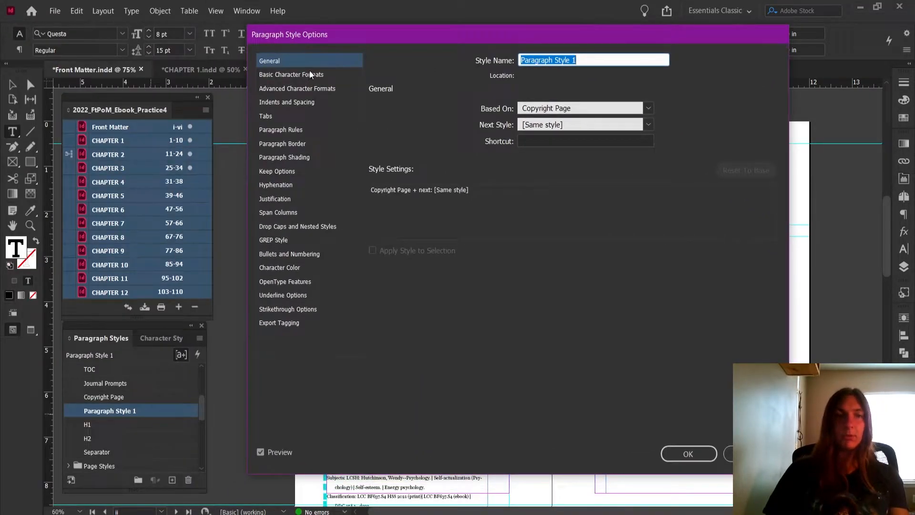
text(Pa)
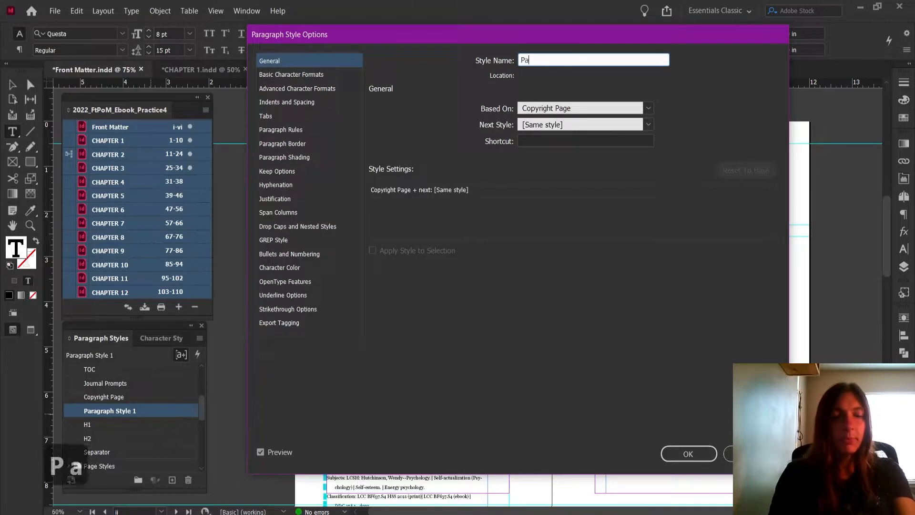
text(ge Break)
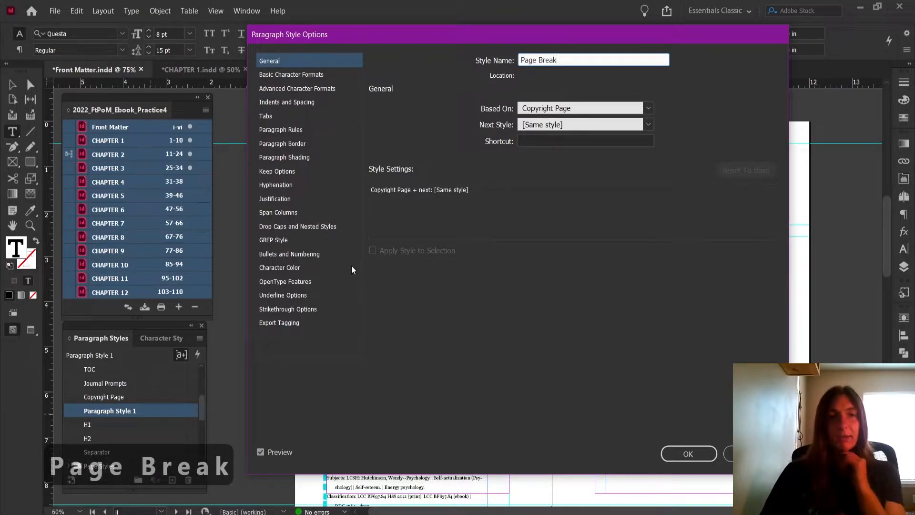
Enable Split Document (EPUB only) in the Page Break style's export tagging and accept the style options
click(310, 322)
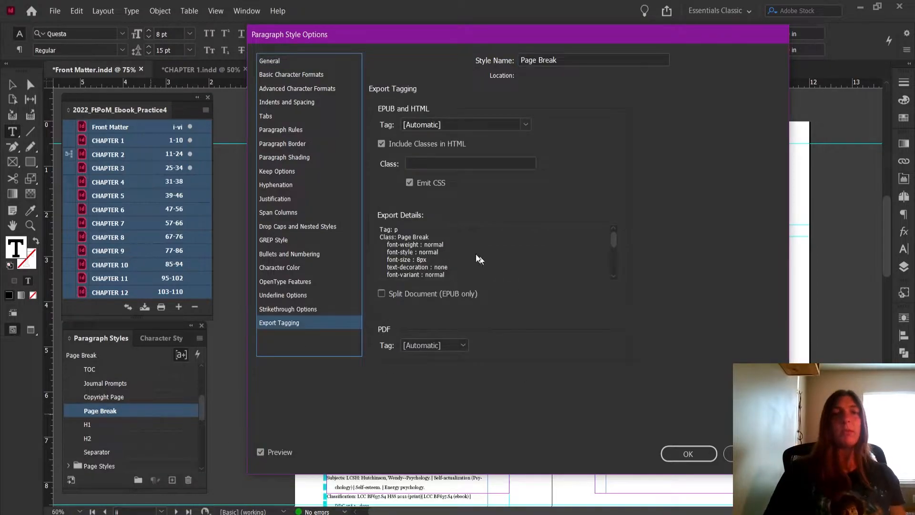
click(383, 294)
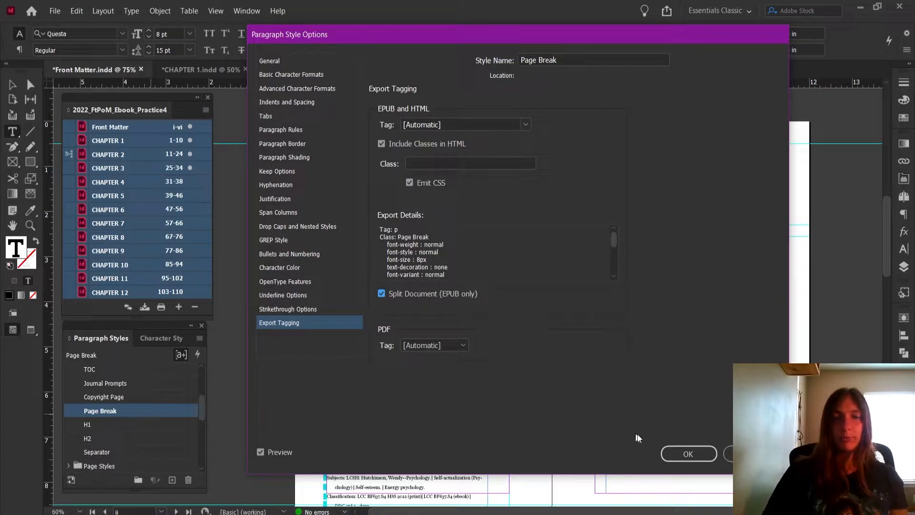
click(672, 452)
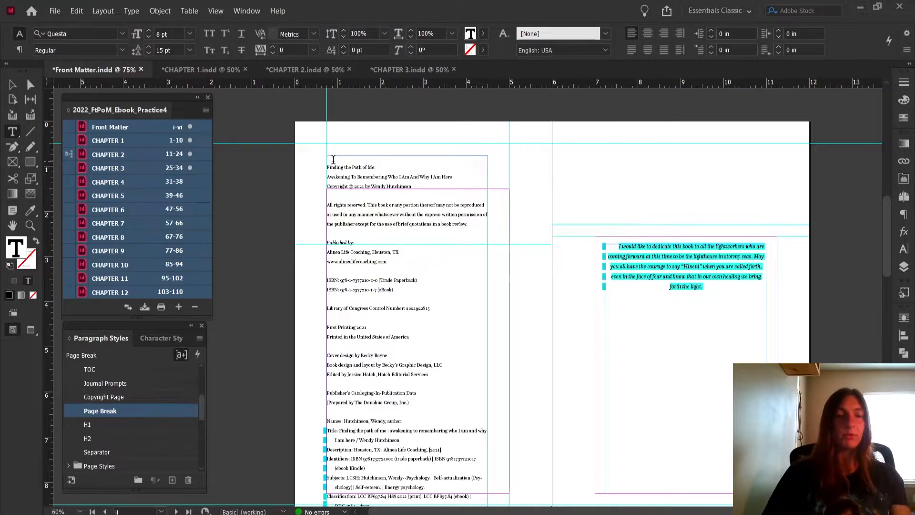
Copy the empty Page Break paragraph and paste it below the quote author on the opening page of Chapter 2
drag(335, 156, 273, 155)
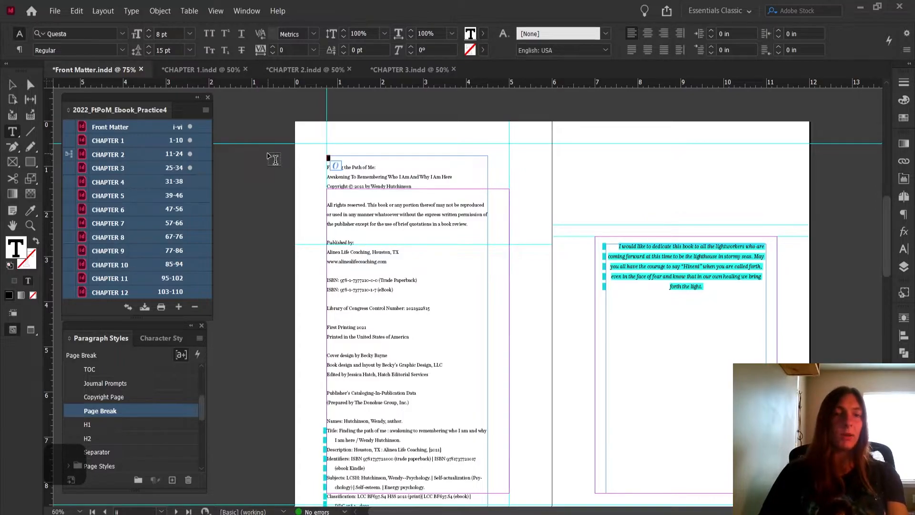
key(ctrl+c)
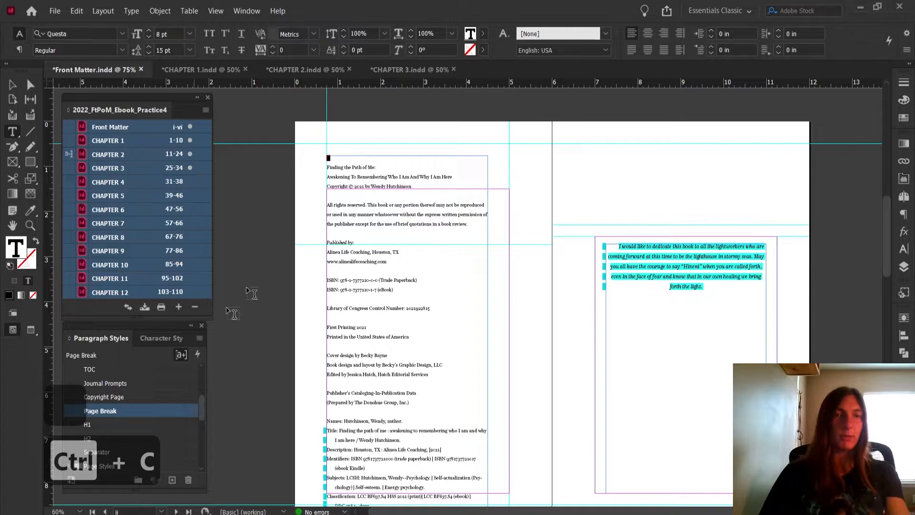
click(313, 72)
scroll(610, 305, down, 5)
scroll(609, 380, up, 5)
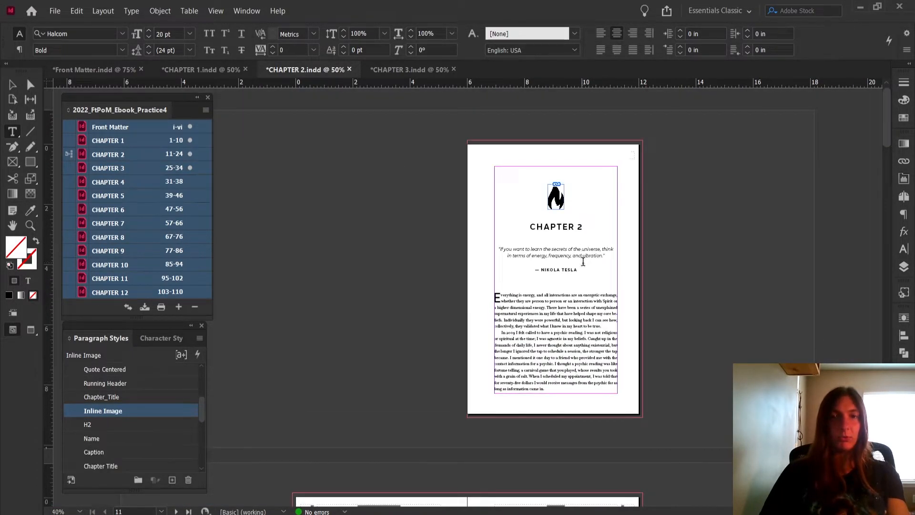
click(582, 268)
key(Return)
key(ctrl+v)
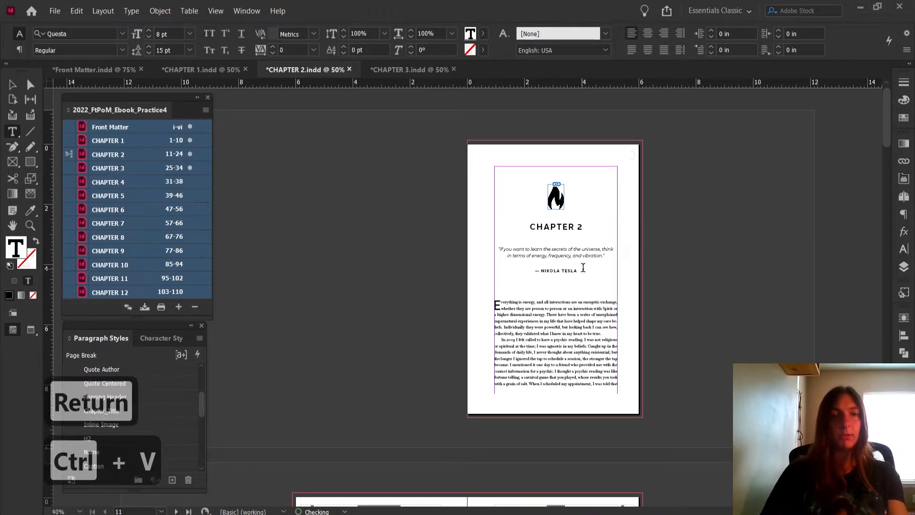
Check Chapter 2's style list for Page Break, delete the extra blank line, and select part of the first body paragraph
drag(204, 399, 205, 453)
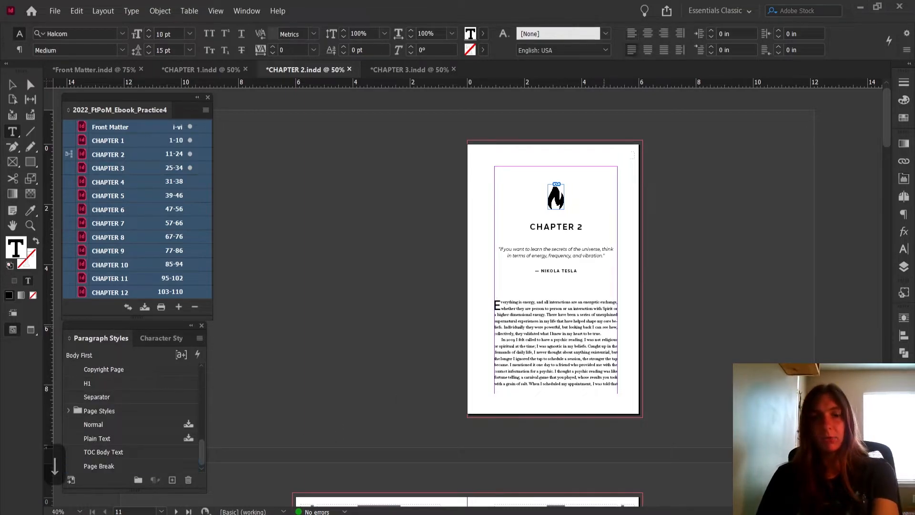
key(BackSpace)
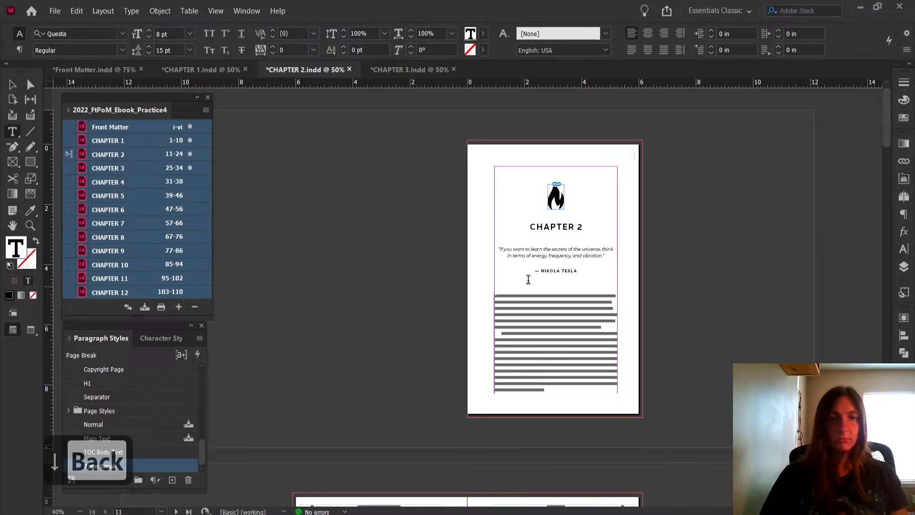
drag(529, 295, 528, 309)
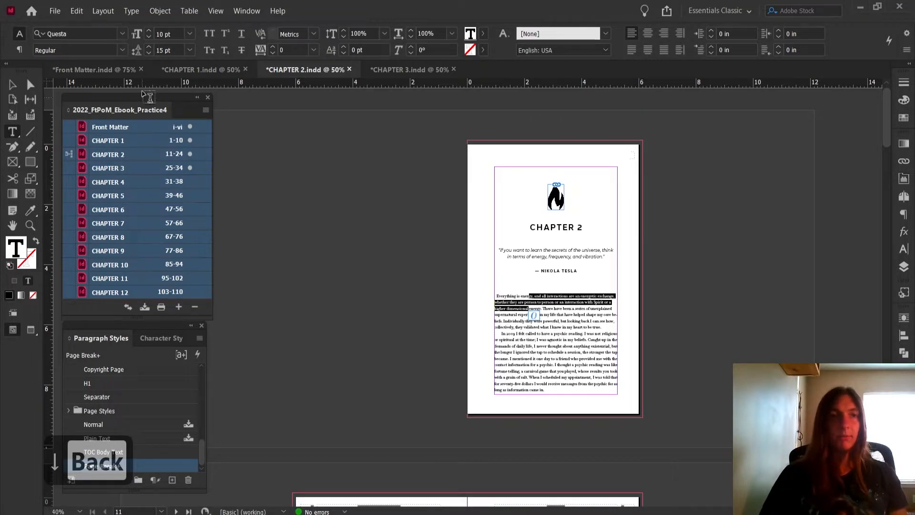
Return to the Front Matter document and copy the empty Page Break paragraph at the start of the copyright text
click(111, 72)
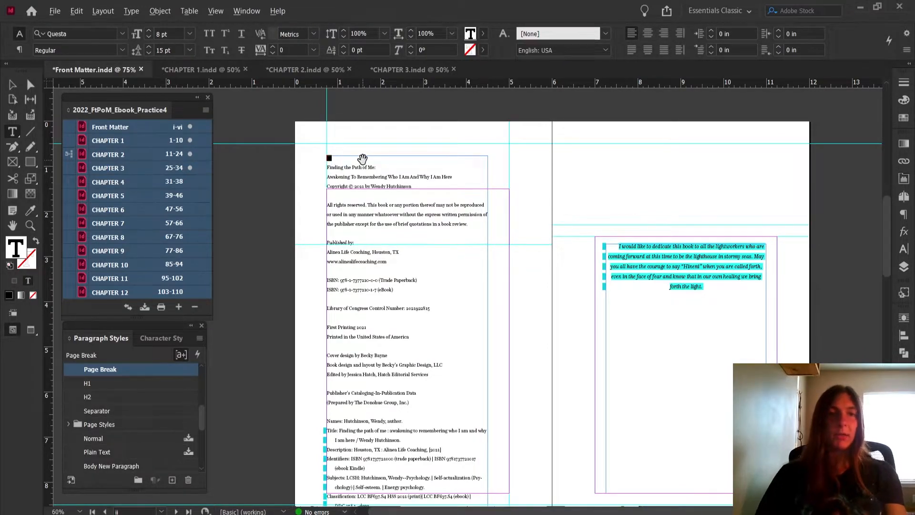
scroll(362, 159, up, 2)
click(318, 155)
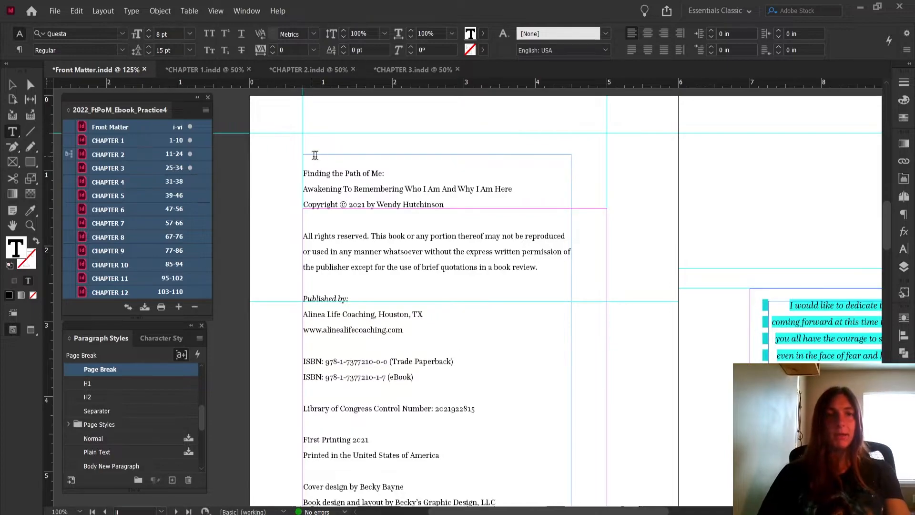
drag(304, 158, 407, 161)
click(319, 160)
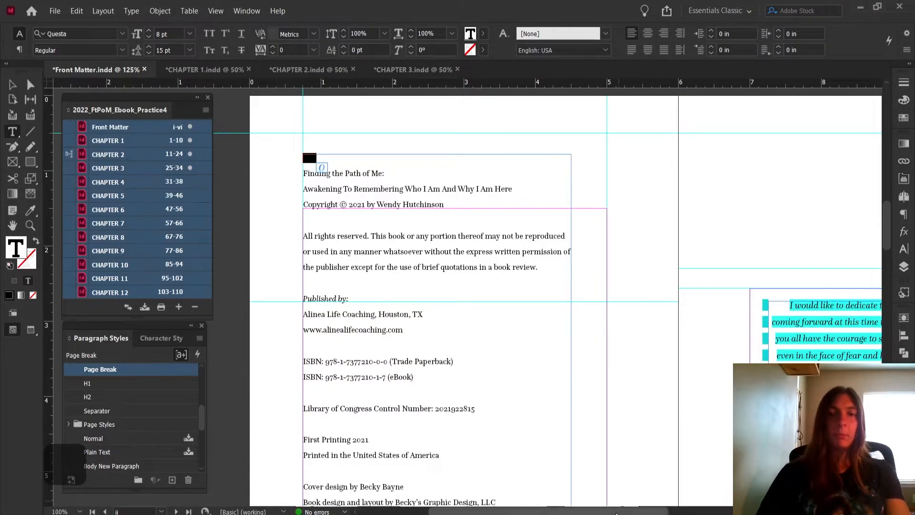
key(ctrl+c)
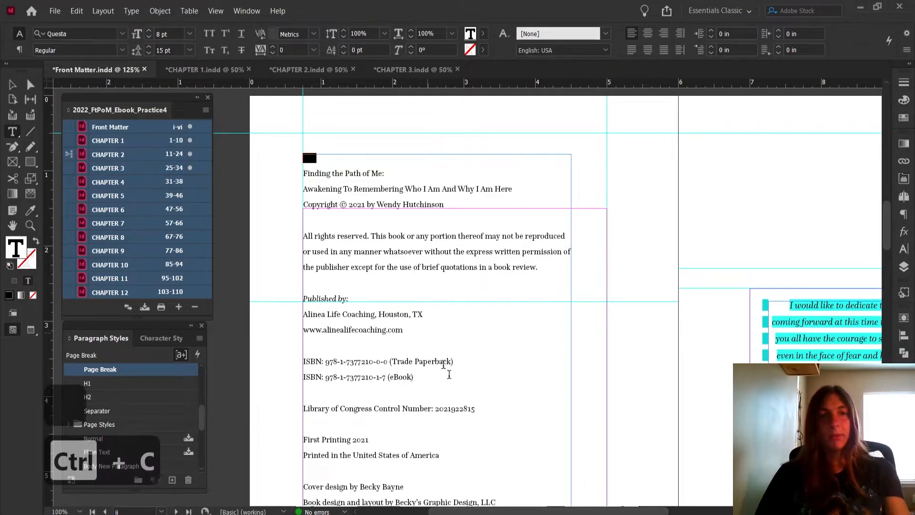
Add an empty line above the dedication text and paste the Page Break paragraph there
scroll(612, 428, right, 3)
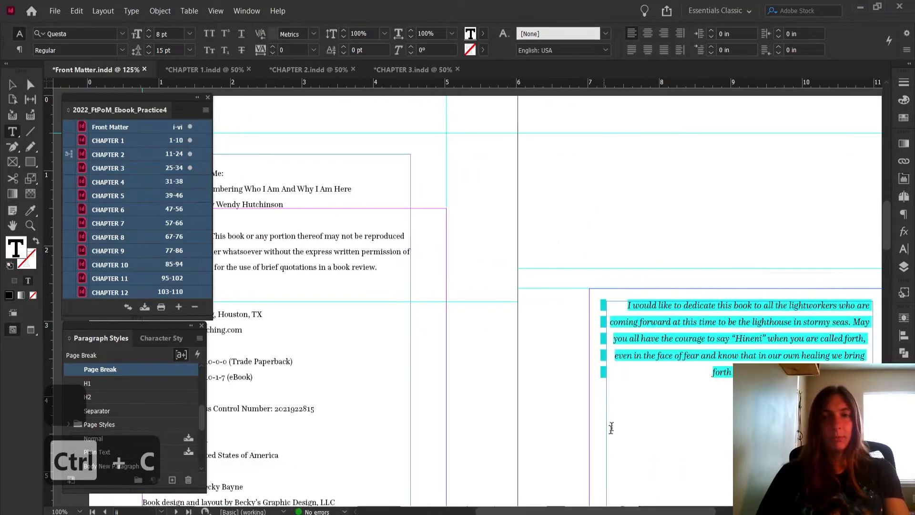
click(616, 302)
key(Return)
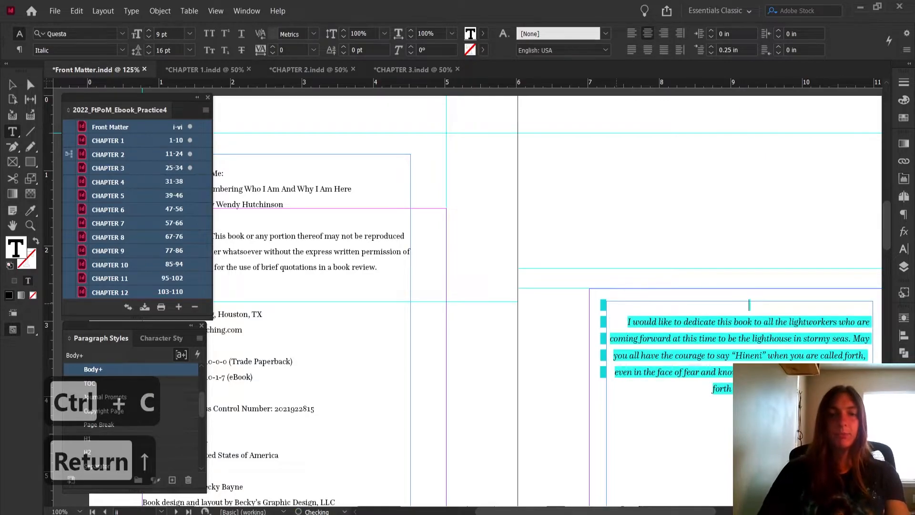
key(Up)
key(ctrl+v)
Paste the Page Break paragraph on a new line above the Table of Contents heading and select it
scroll(711, 280, down, 2)
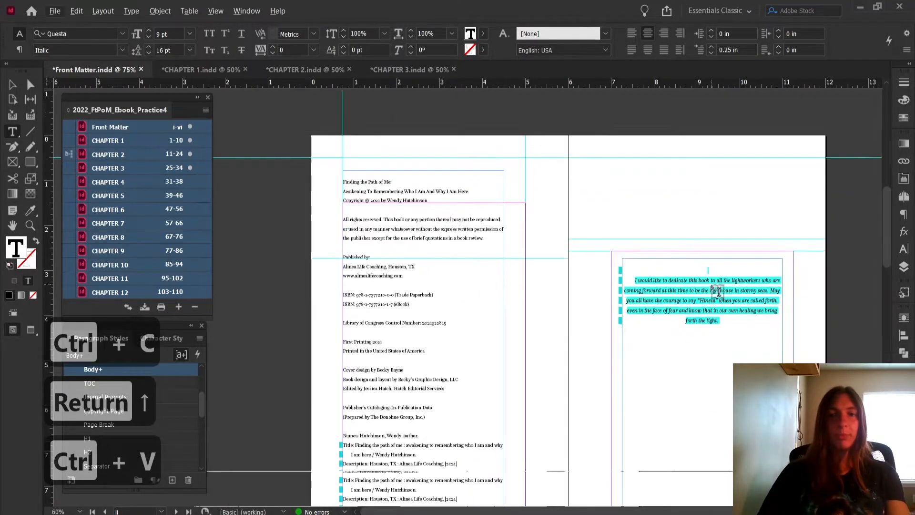
scroll(705, 334, down, 6)
scroll(704, 344, down, 3)
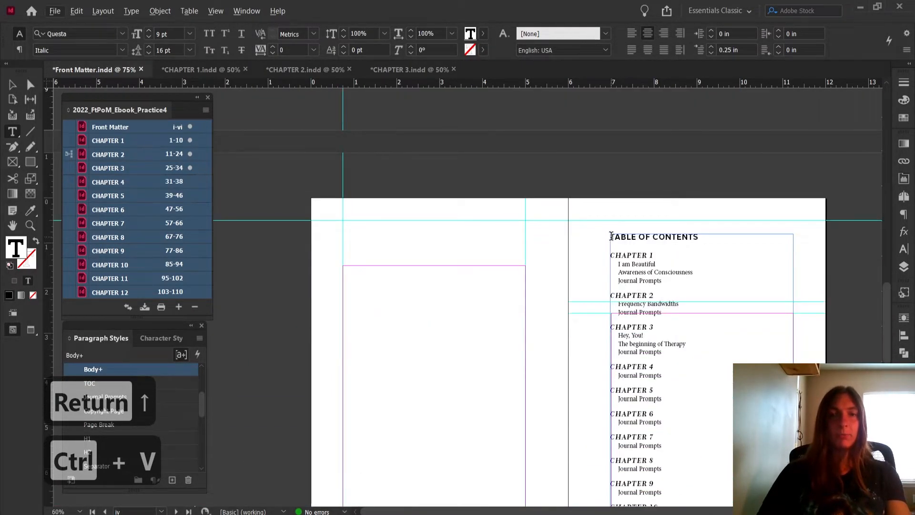
key(Return)
key(ctrl+v)
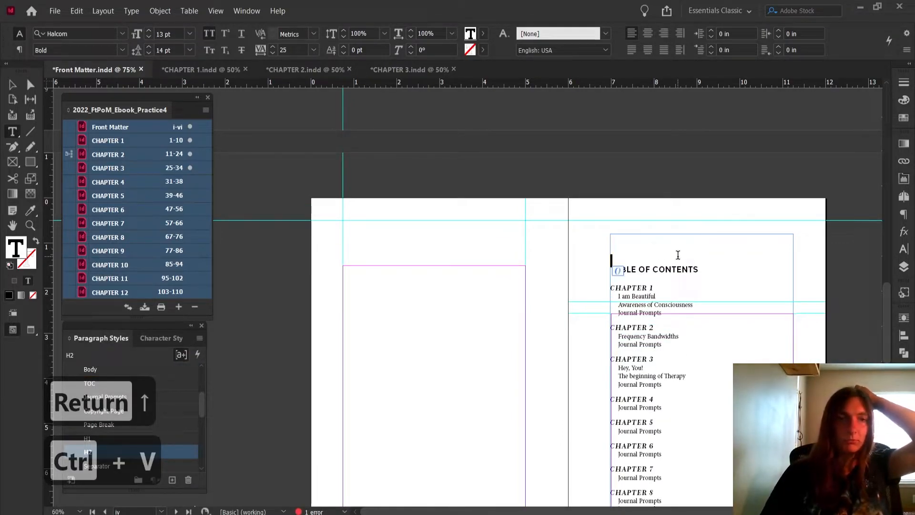
drag(611, 235, 677, 235)
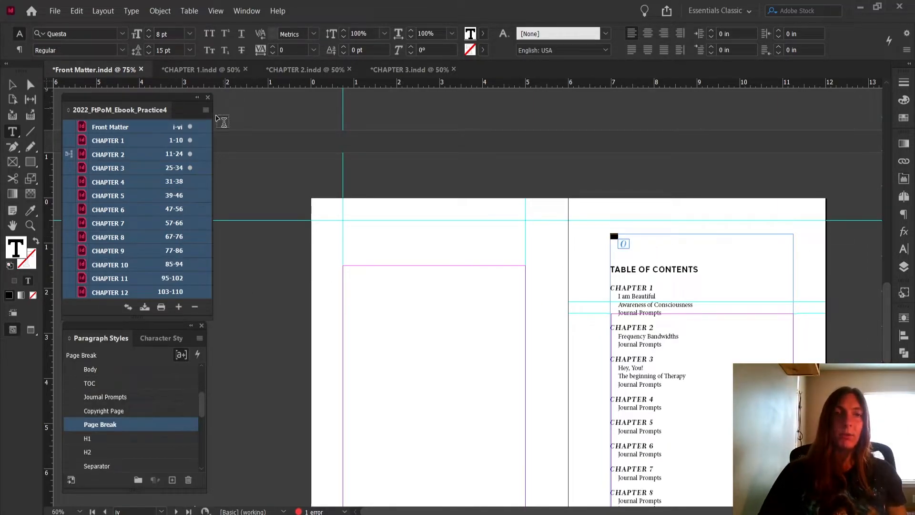
Save the book and start exporting it as EPUB (Reflowable) to 2022_FtPoM_Ebook_Practice4.epub, overwriting the existing file
click(206, 111)
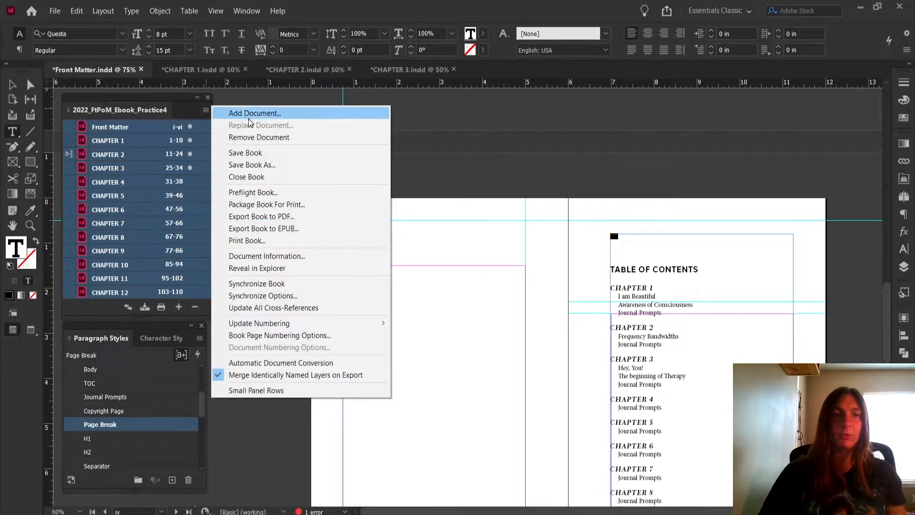
click(252, 153)
click(206, 110)
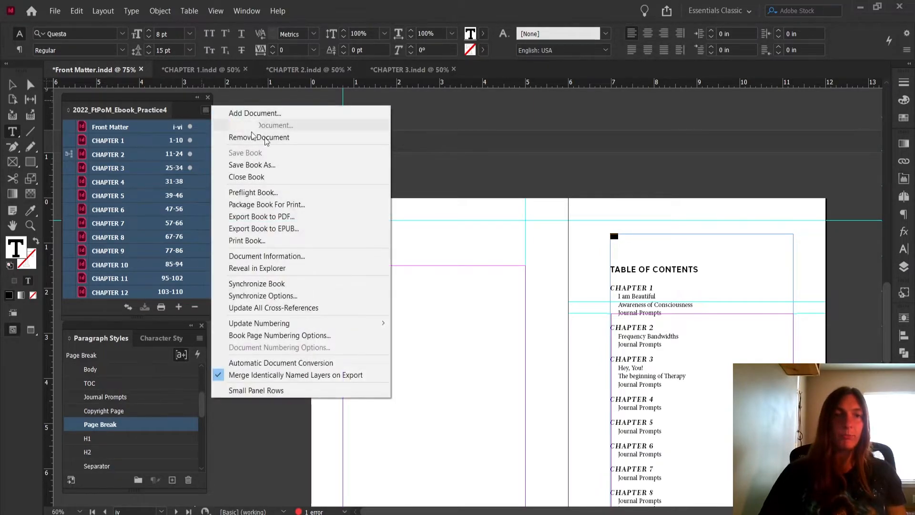
click(290, 228)
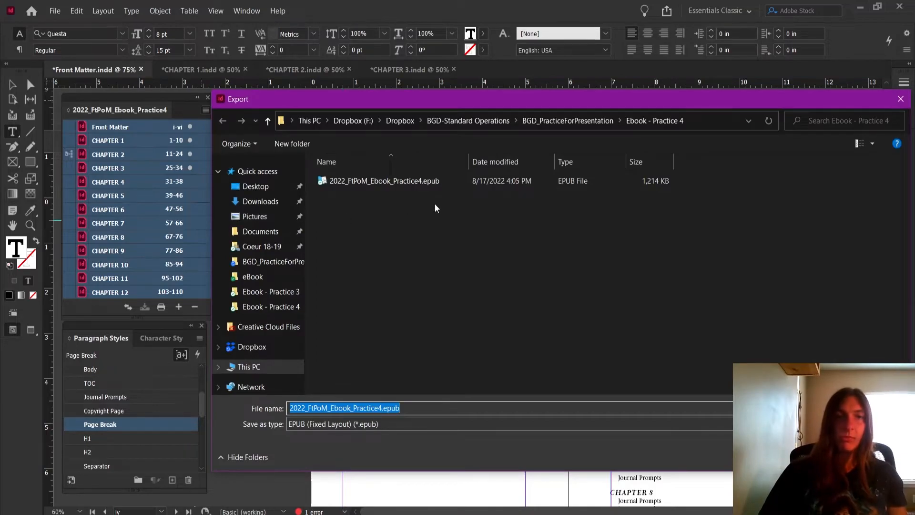
click(456, 422)
click(456, 443)
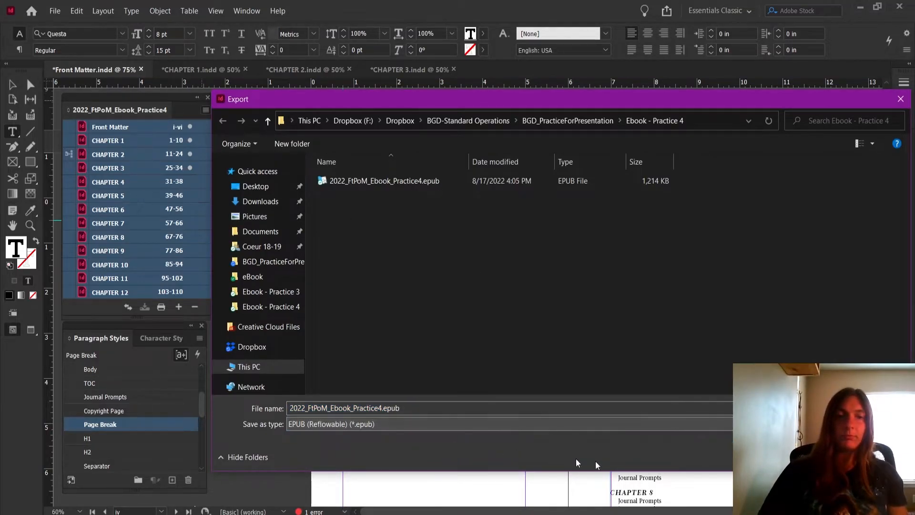
click(825, 457)
click(488, 265)
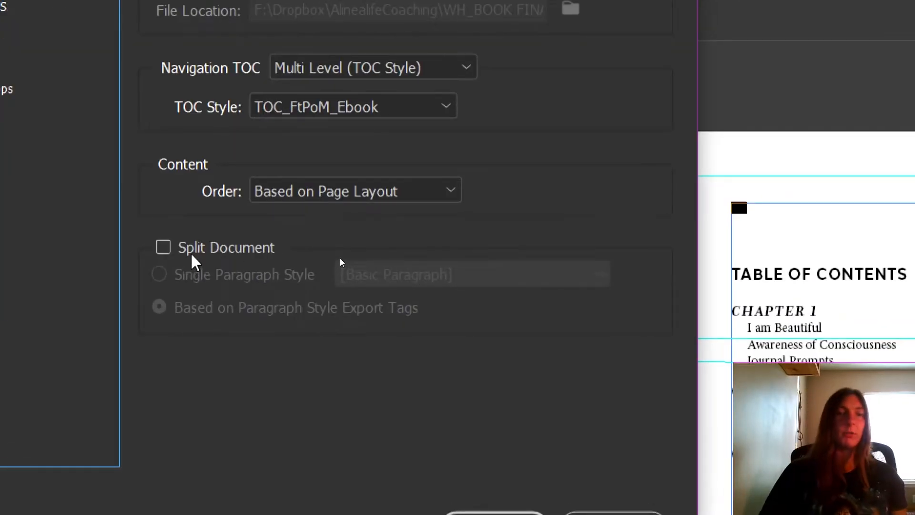
Enable Split Document based on paragraph style export tags, and review the remaining export settings from Text through Viewing Apps
click(193, 258)
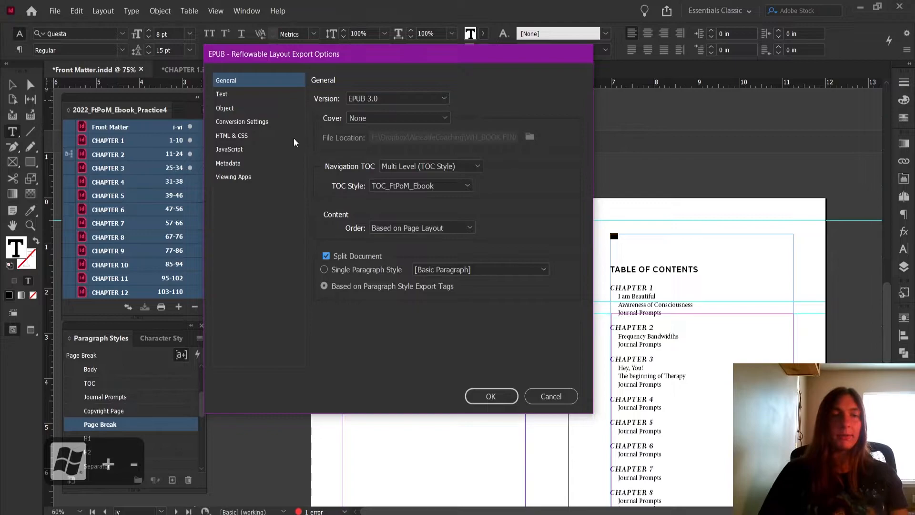
click(245, 94)
click(241, 108)
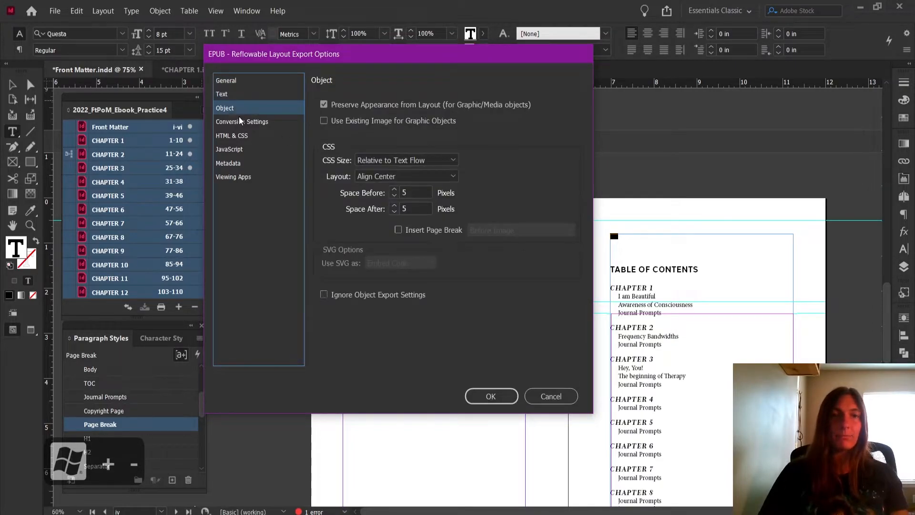
click(241, 122)
click(241, 136)
click(242, 149)
click(243, 164)
click(243, 177)
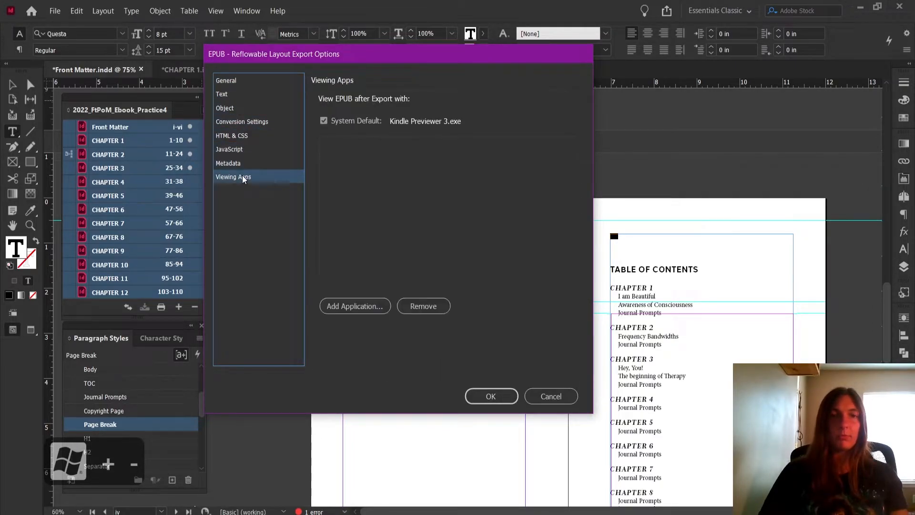
Run the EPUB export and check the copyright, dedication, Table of Contents and Chapter 1 pages in Kindle Previewer
click(496, 403)
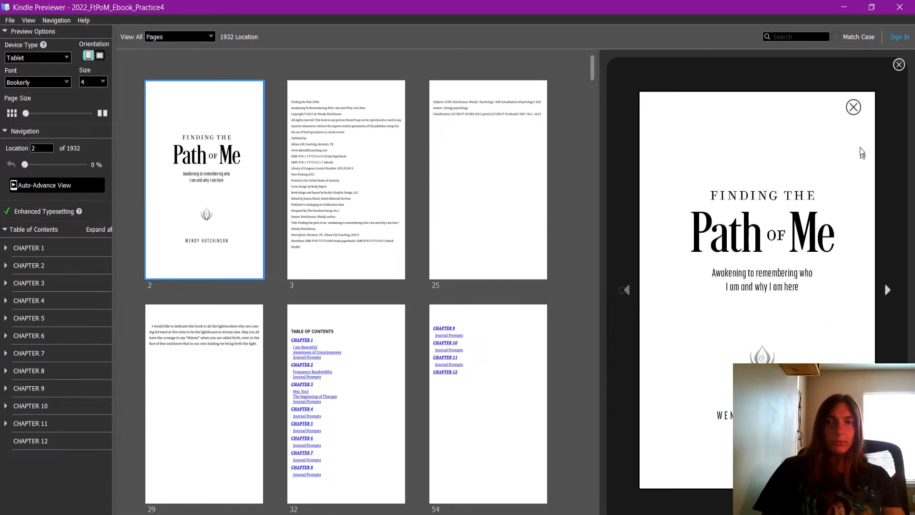
click(382, 161)
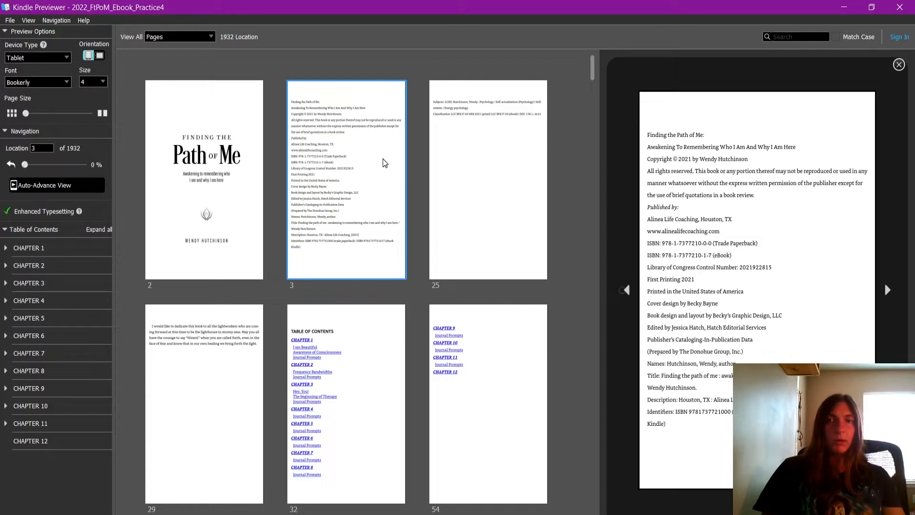
click(459, 178)
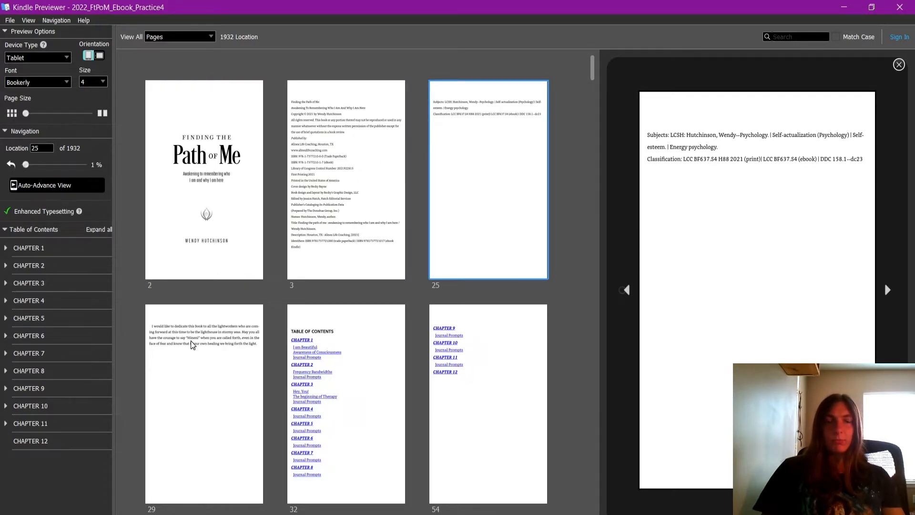
click(221, 365)
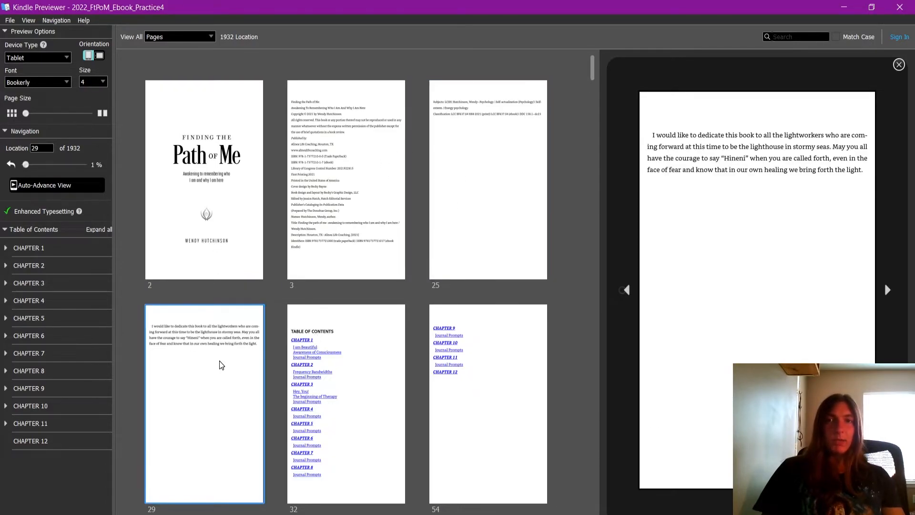
click(362, 353)
scroll(496, 267, down, 3)
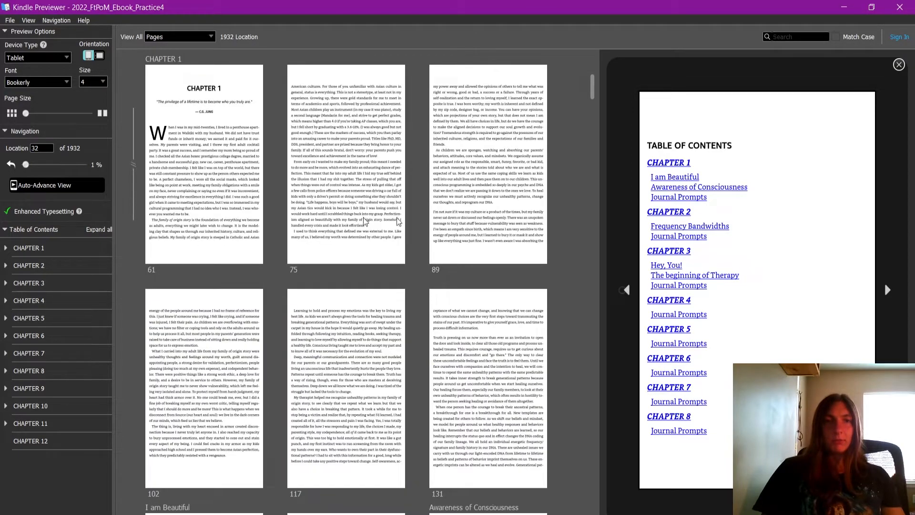
scroll(224, 197, down, 5)
scroll(251, 186, up, 10)
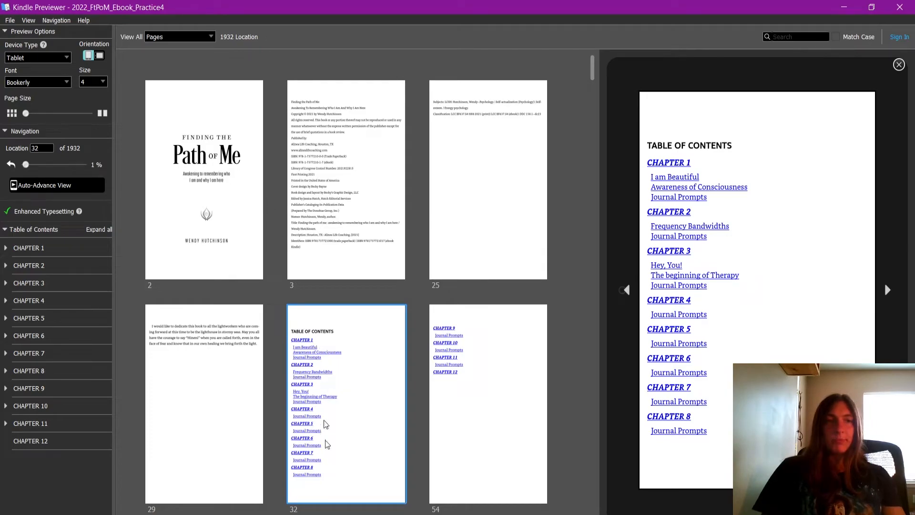
Switch back to InDesign and start exporting the book as EPUB (Reflowable) to 2022_FtPoM_Ebook_Practice4.epub, overwriting the existing file
key(alt+Tab)
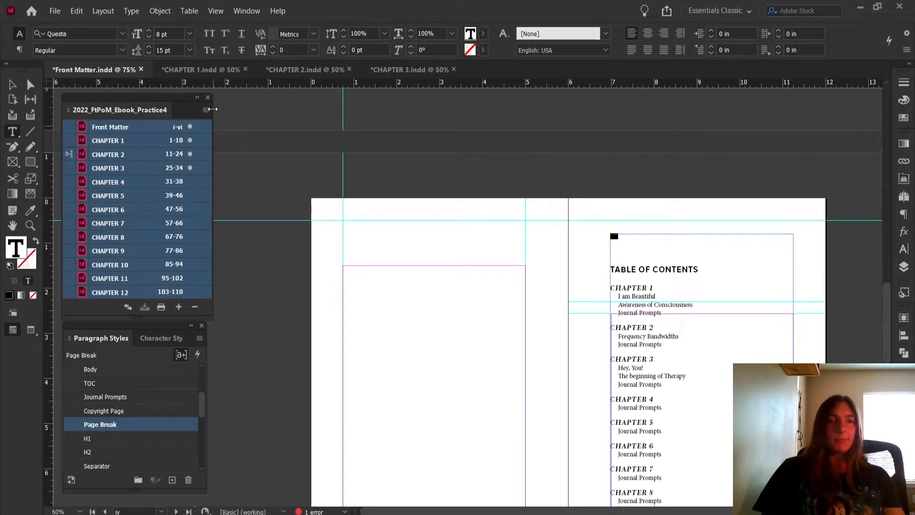
click(205, 110)
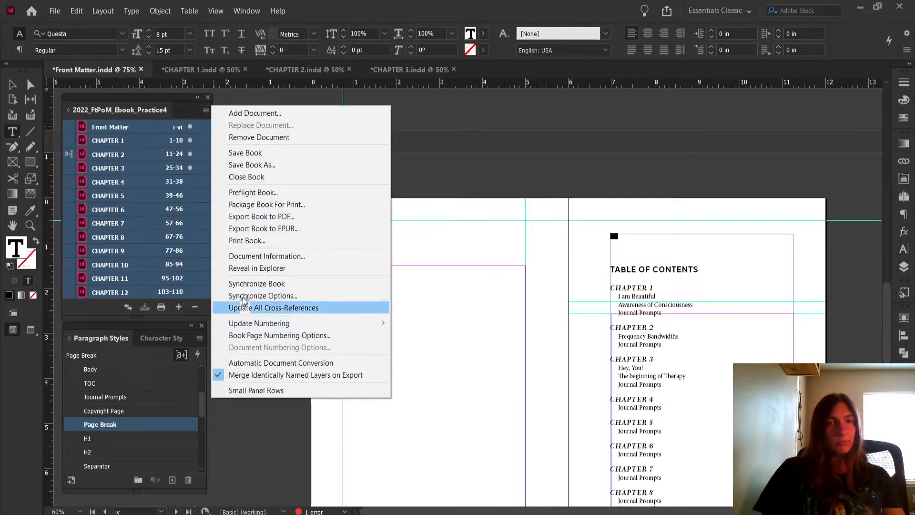
click(278, 231)
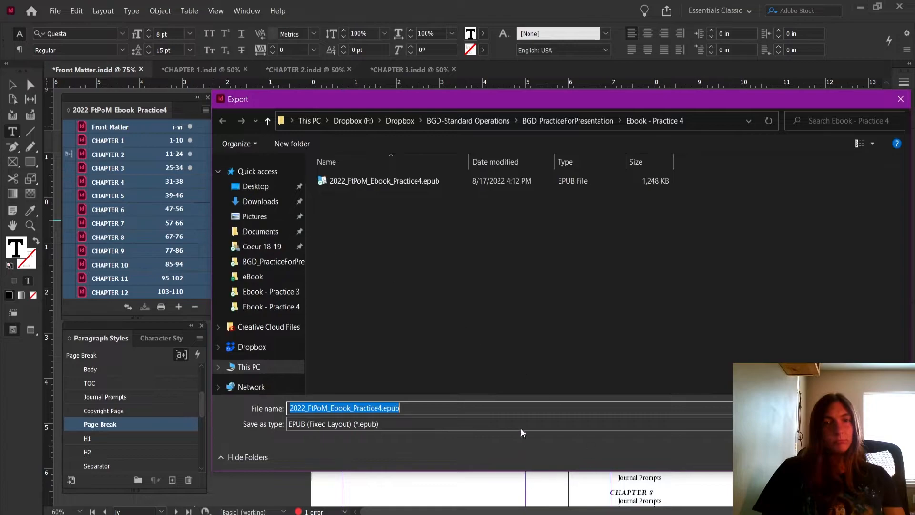
click(521, 427)
click(506, 448)
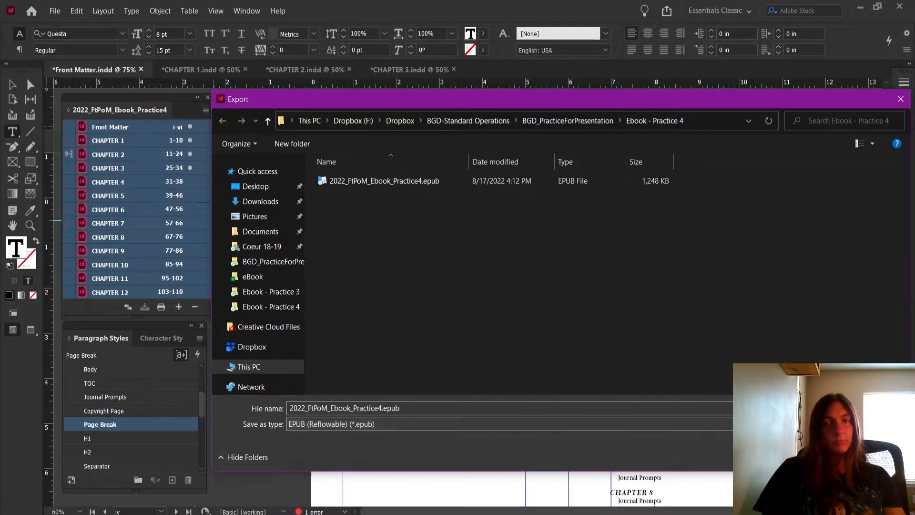
key(Return)
click(487, 266)
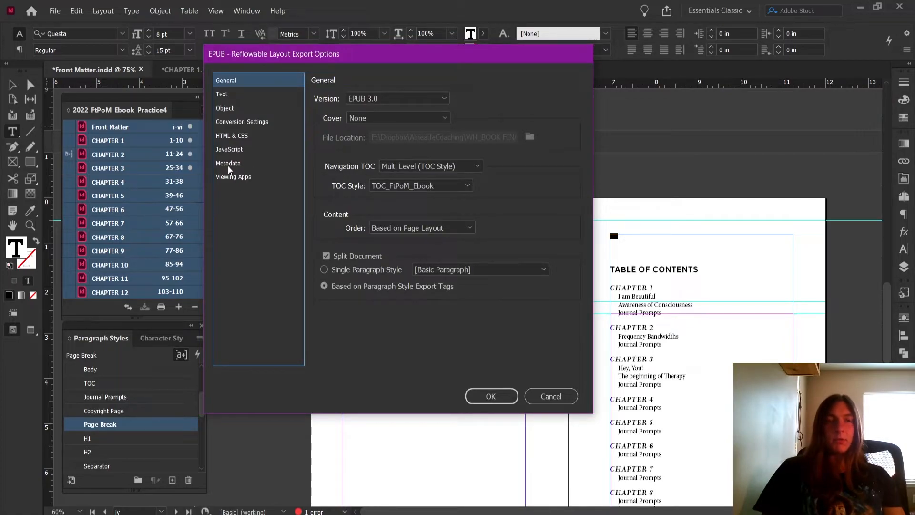
Set the EPUB cover option to Choose Image and inspect the path of the cover file
click(369, 117)
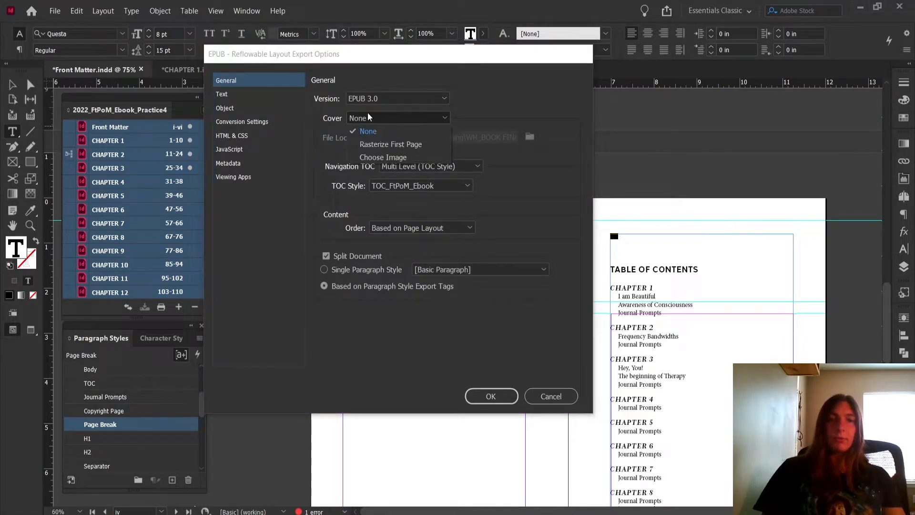
click(381, 157)
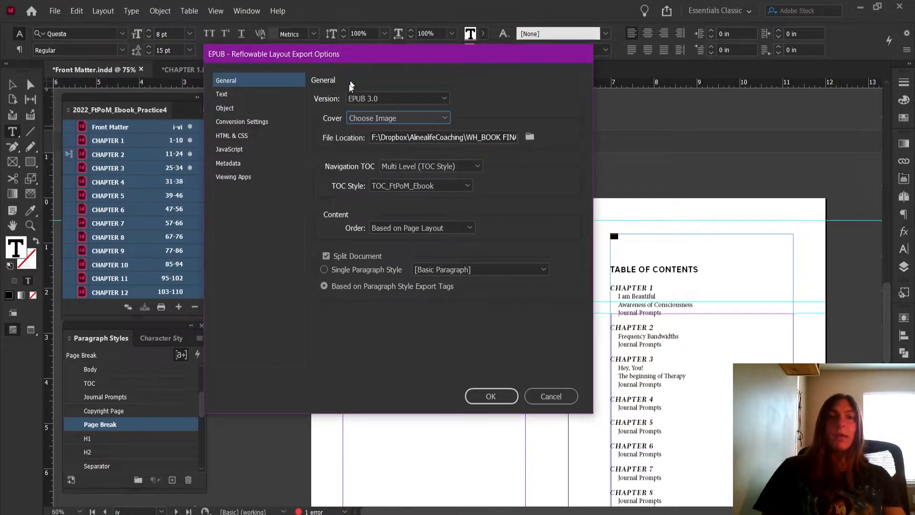
drag(504, 136, 506, 138)
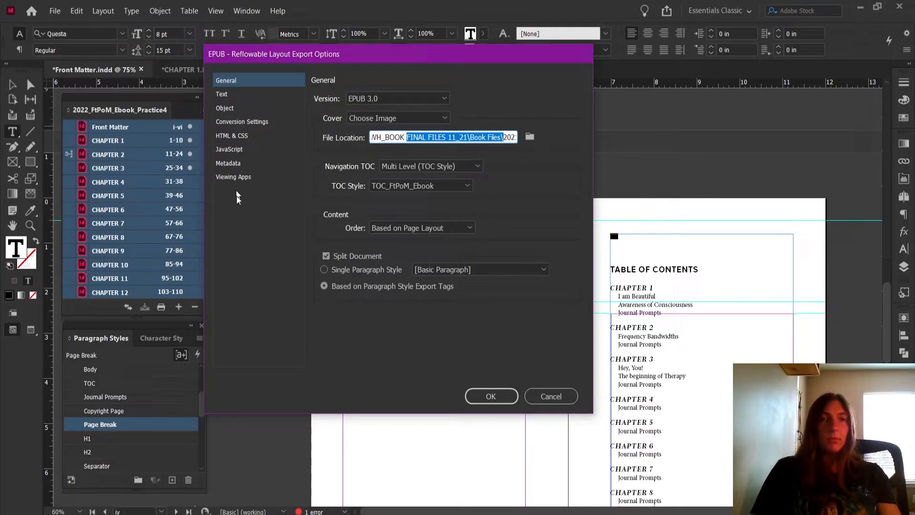
click(226, 161)
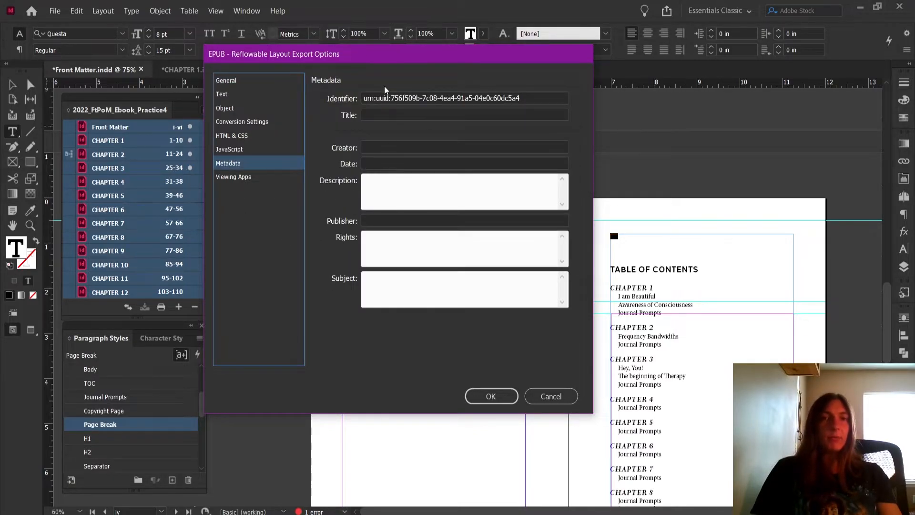
key(super+equal)
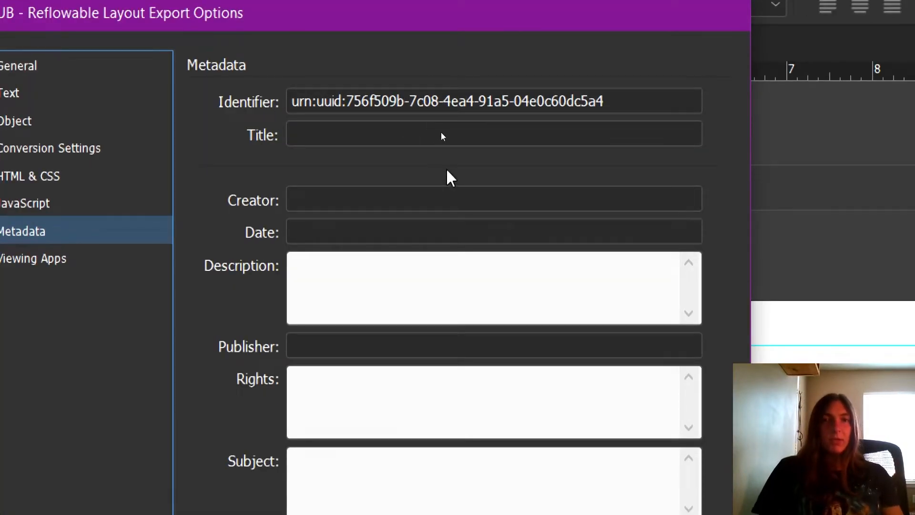
click(465, 93)
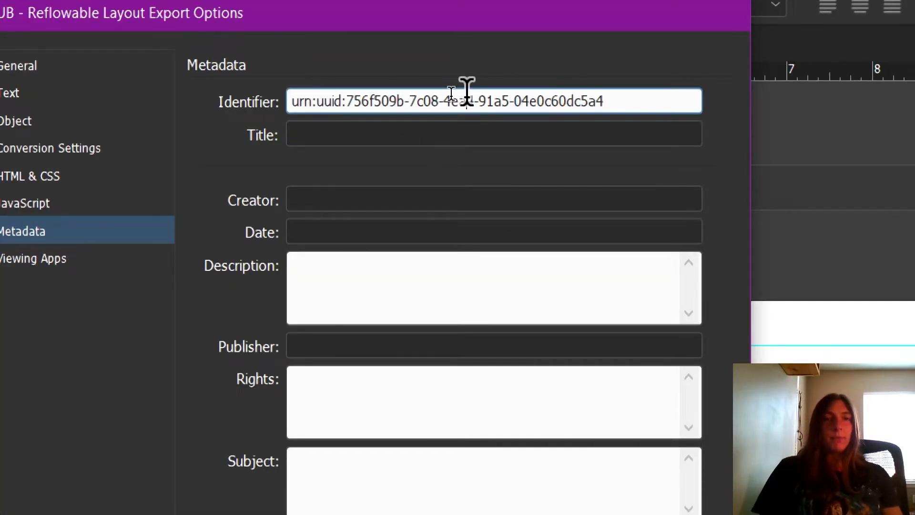
drag(629, 98, 264, 89)
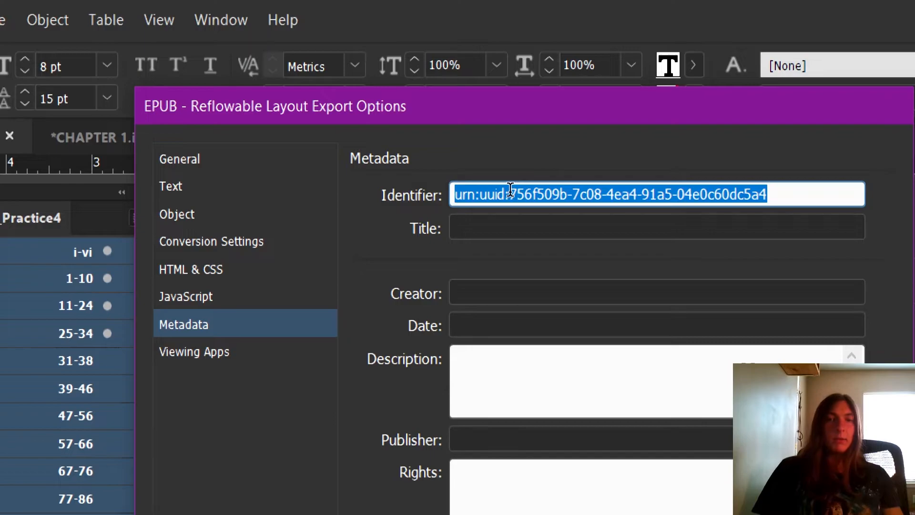
text(980)
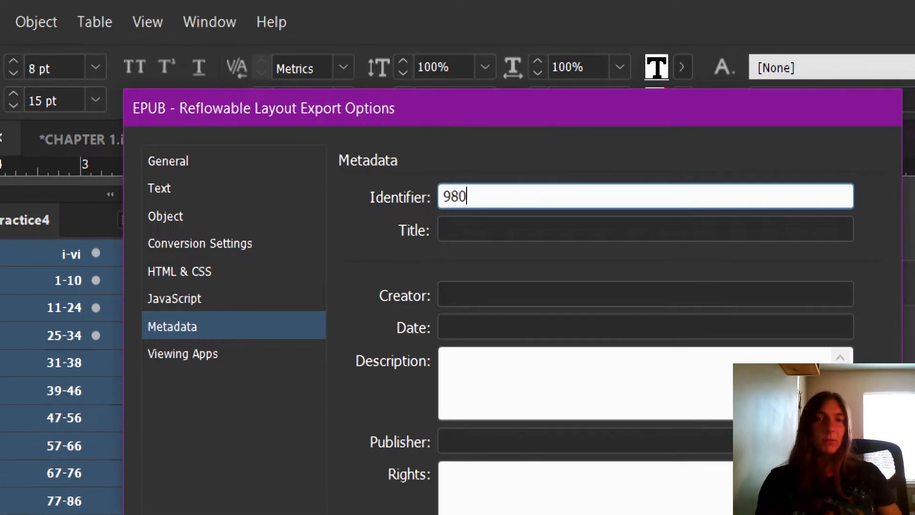
text(-34534-)
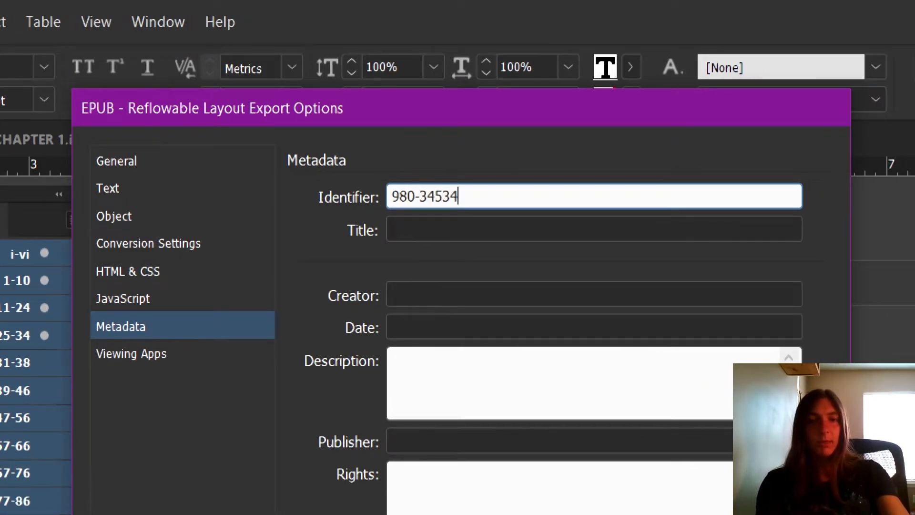
text(1234-3)
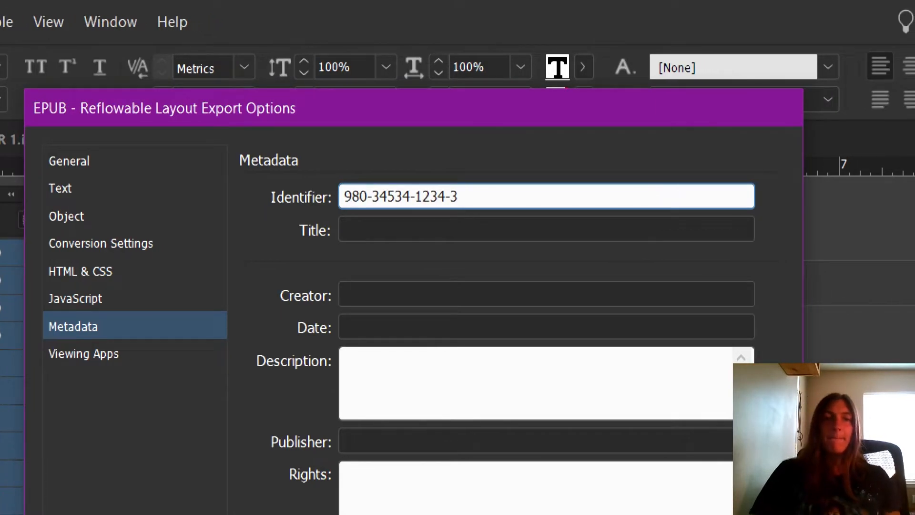
Enter "Finding the Path of Me: Subtitle" as the title in the EPUB metadata
click(572, 228)
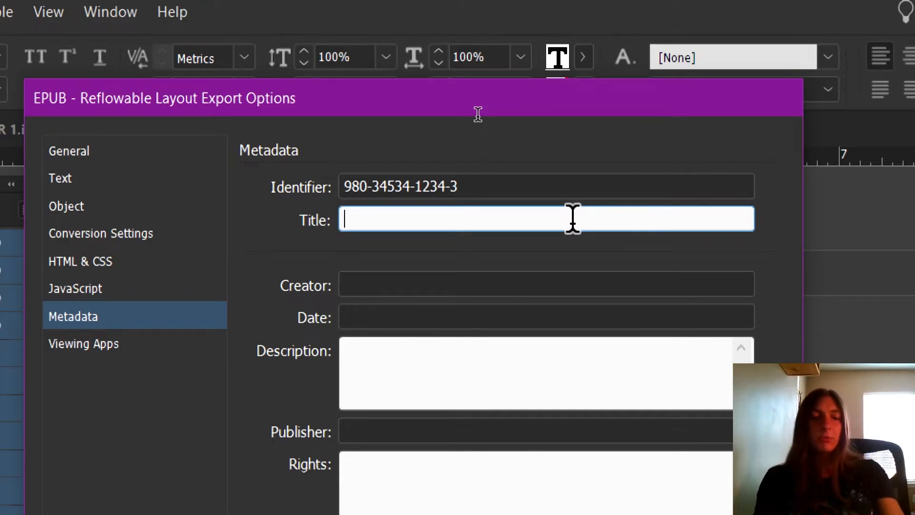
text(Finding the {a)
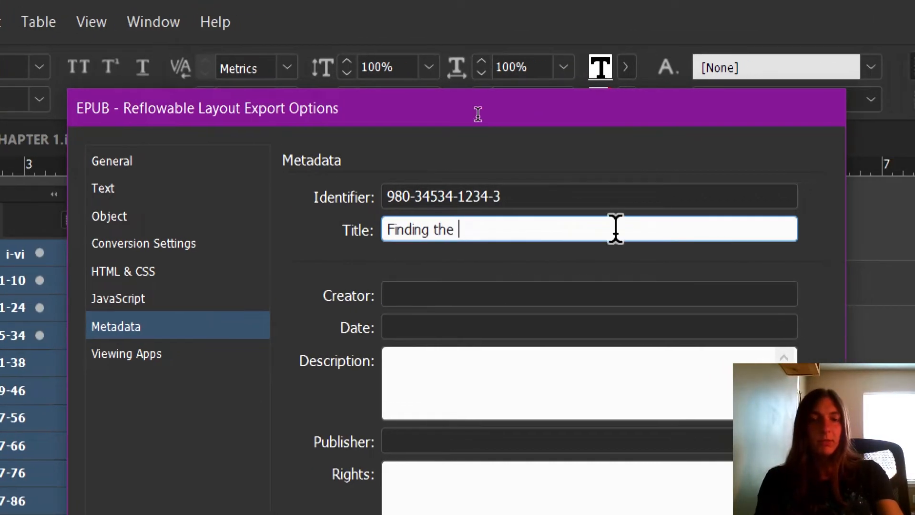
key(BackSpace)
key(BackSpace)
text(Path of )
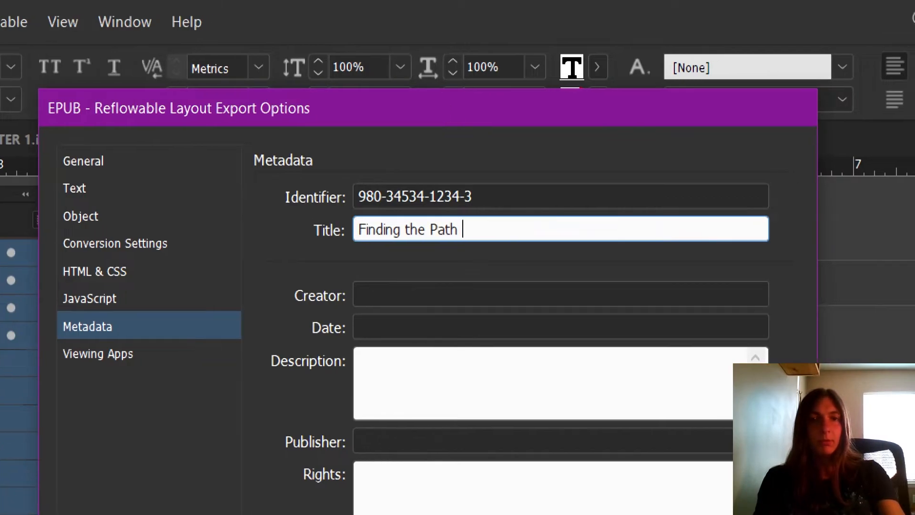
text(Me)
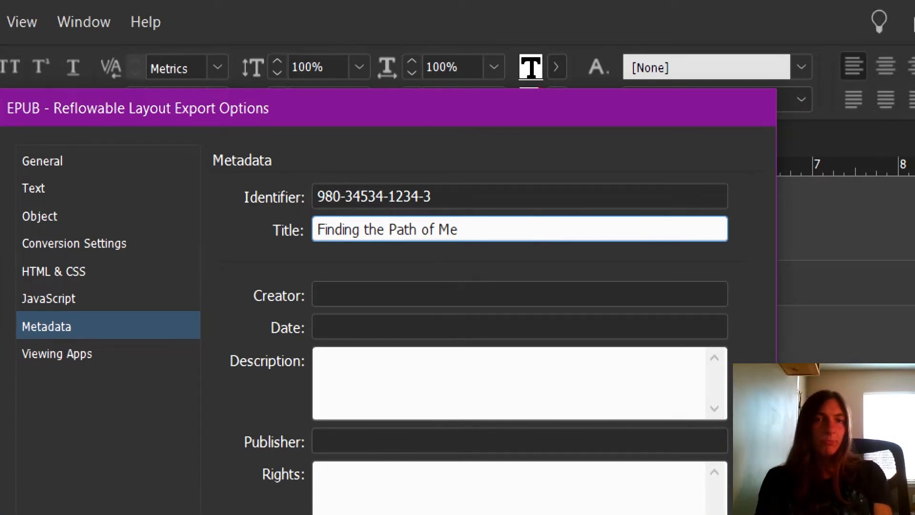
text(: )
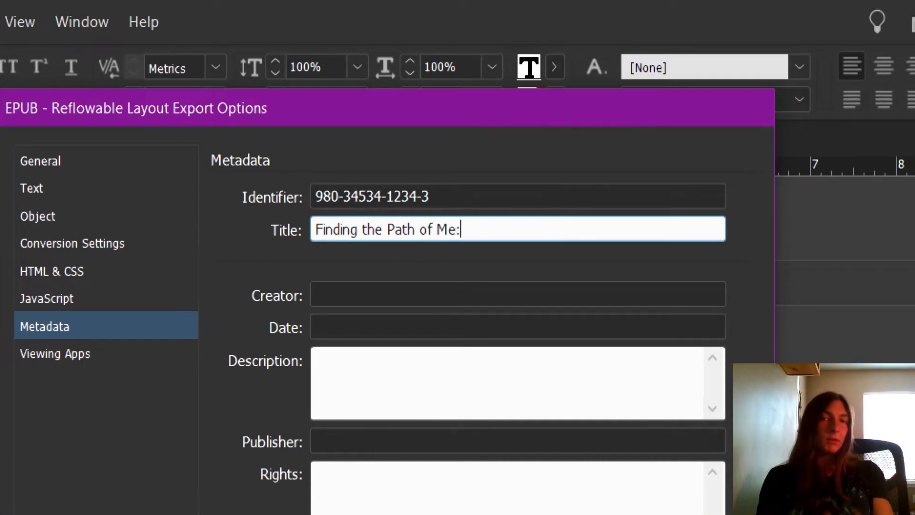
text(Subt)
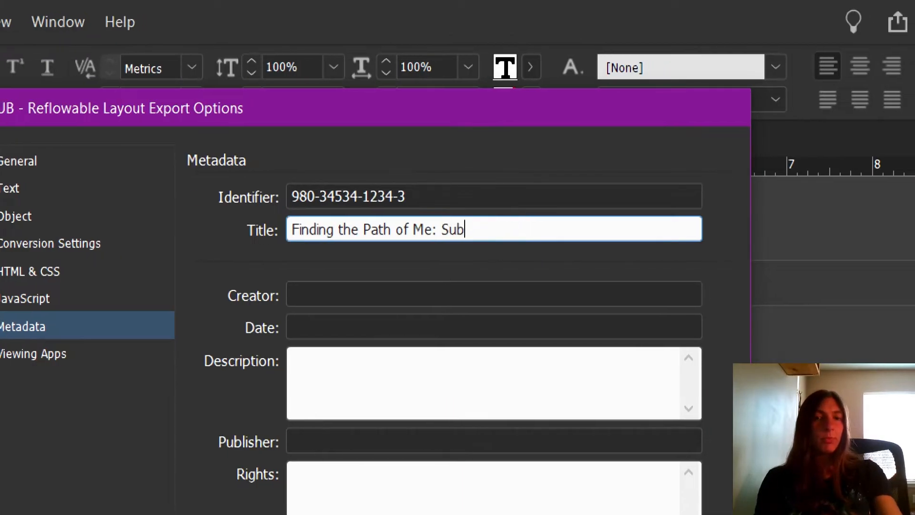
text(itle)
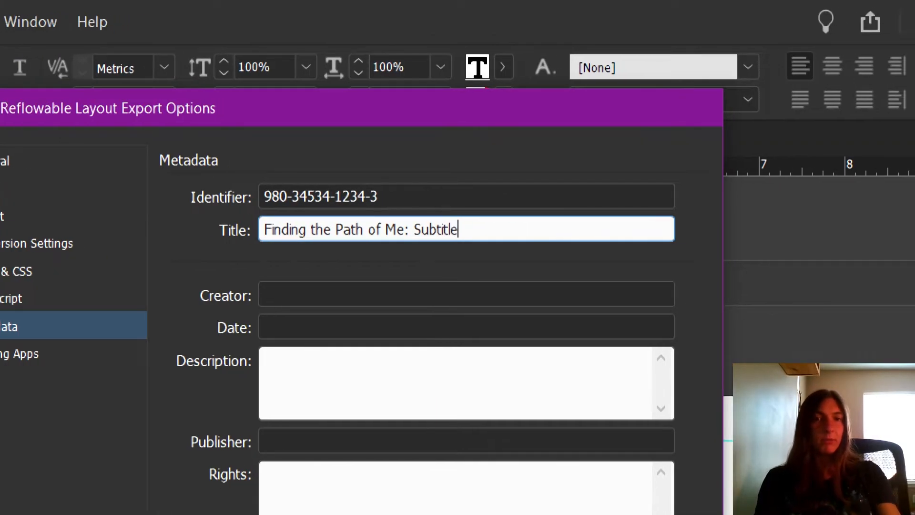
Fill in the metadata creator with "2022 C" followed by the creator's full name
click(407, 291)
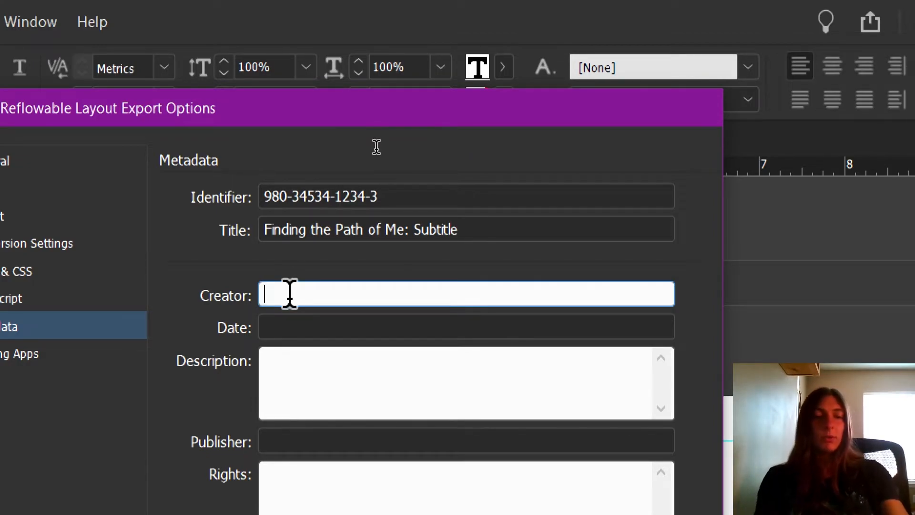
text(2022)
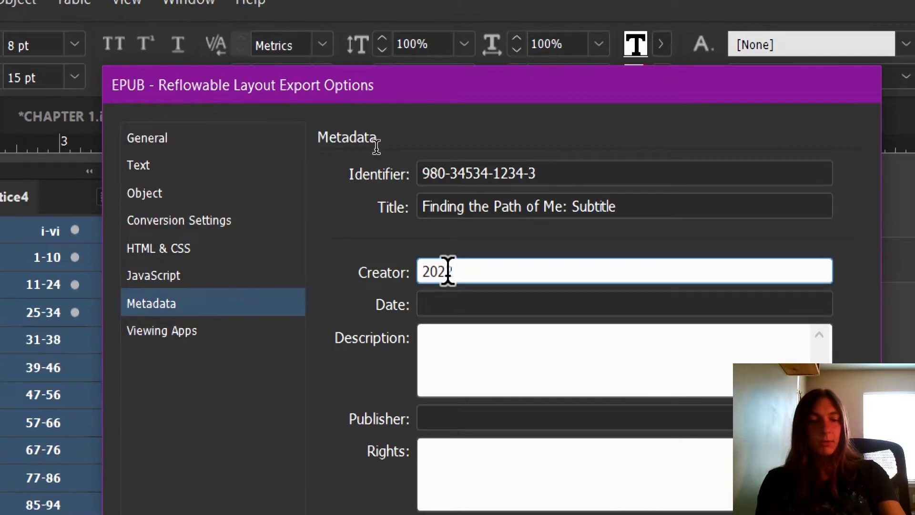
text( C)
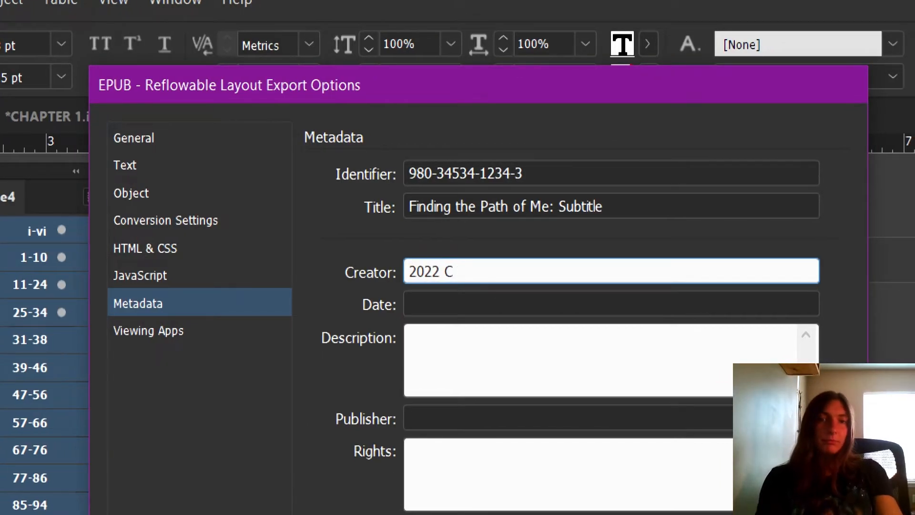
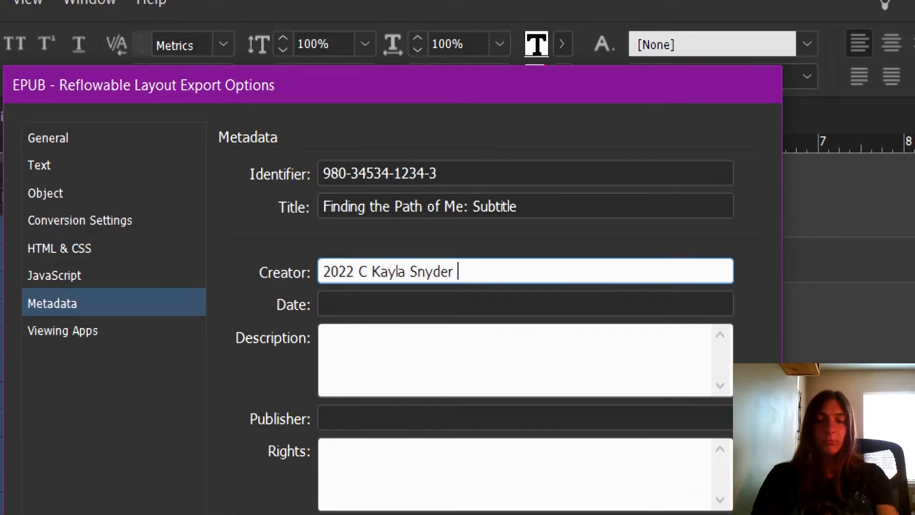
key(alt)
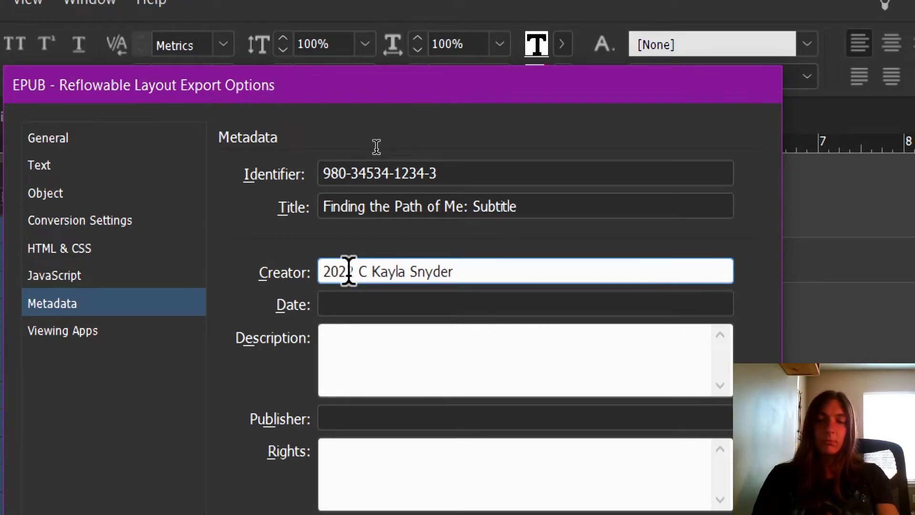
text(£)
key(BackSpace)
key(BackSpace)
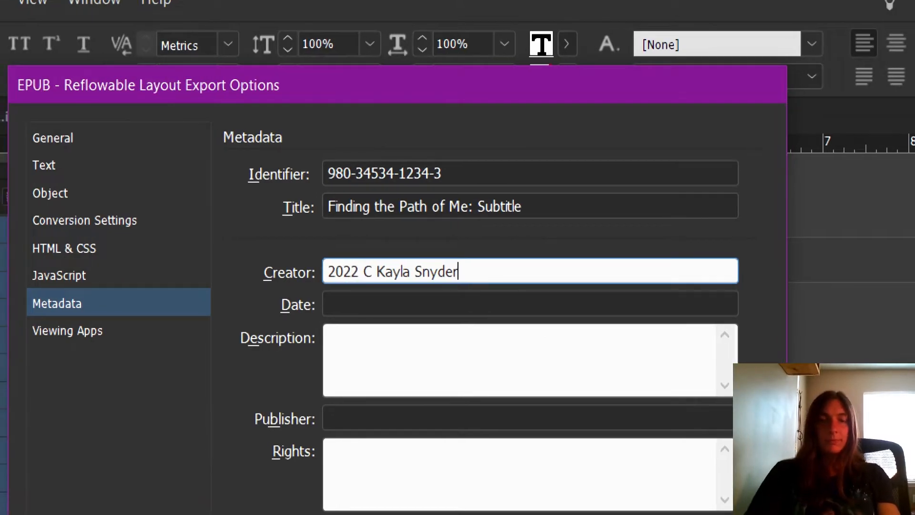
Set the date in the EPUB metadata to the year 2022 only
click(482, 304)
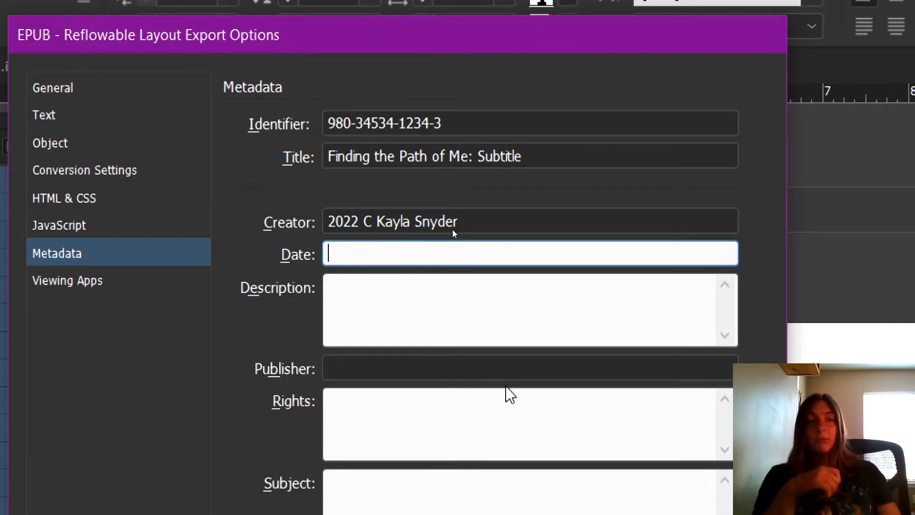
text(2022)
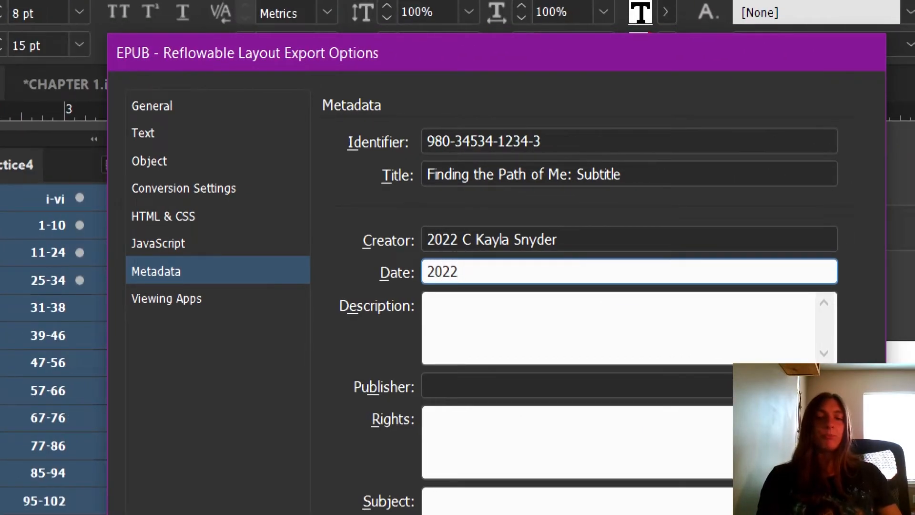
text(-)
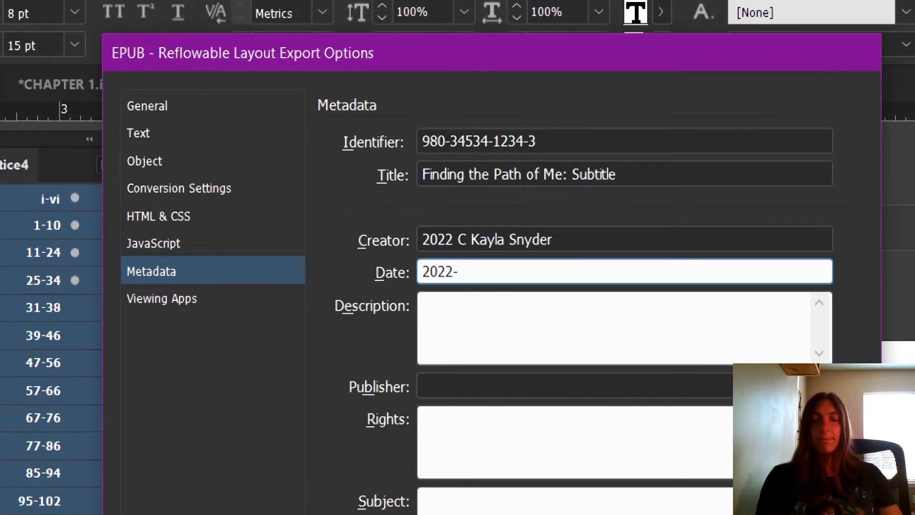
text(08)
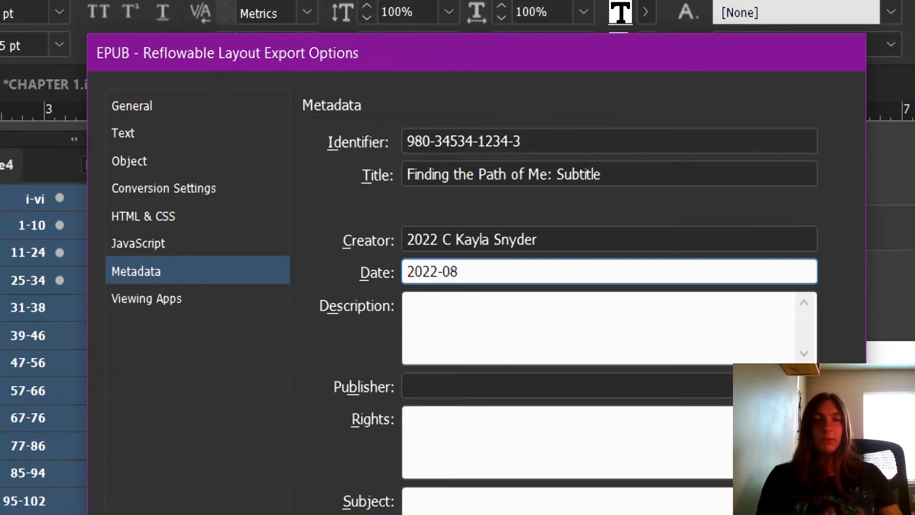
text(-)
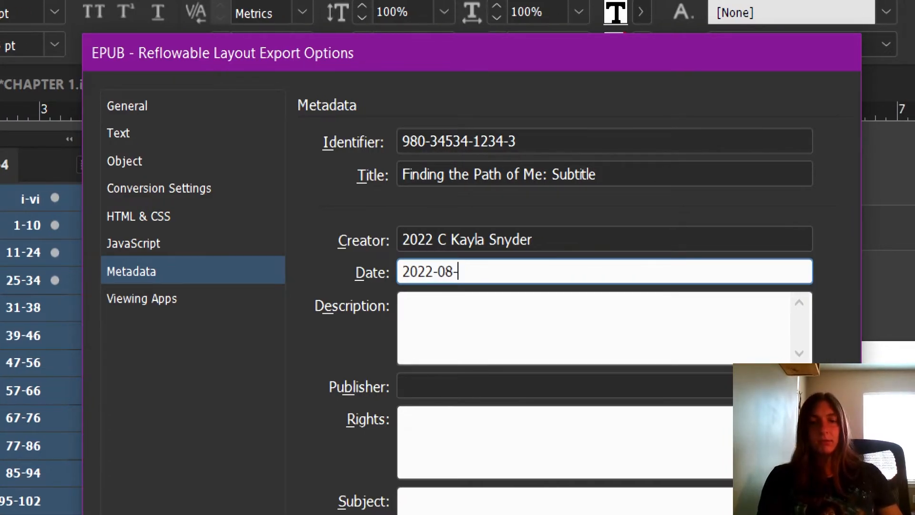
text(15)
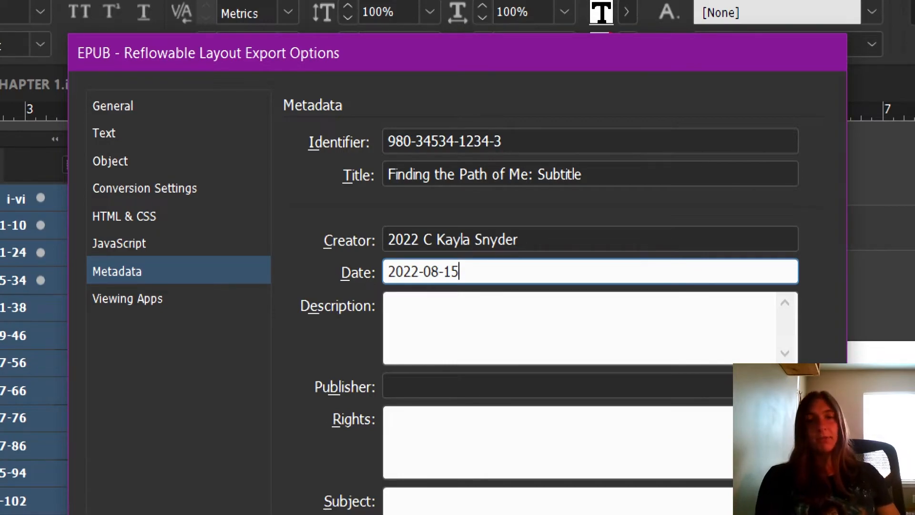
key(BackSpace)
key(BackSpace)
key(BackSpace)
key(BackSpace)
key(BackSpace)
key(BackSpace)
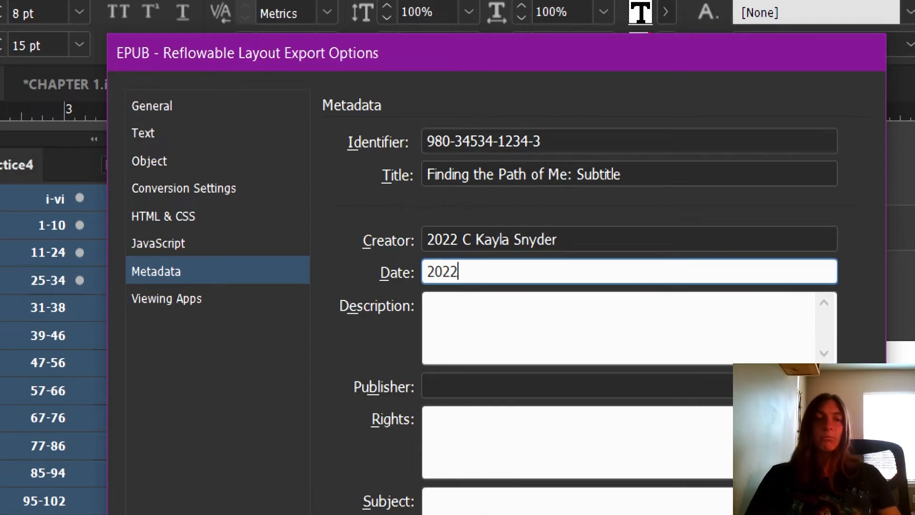
Enter "Becky's Graphic Design, LLC" as the publisher in the EPUB metadata
click(621, 314)
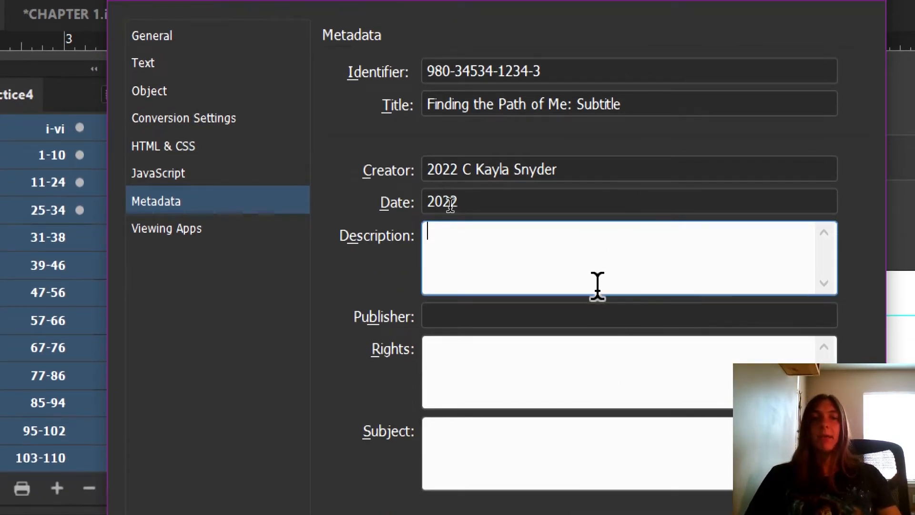
click(599, 314)
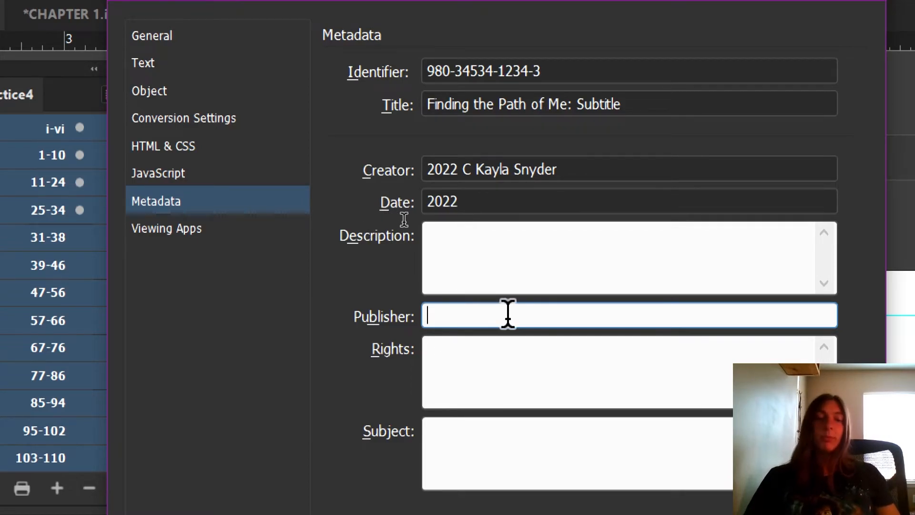
text(Becky)
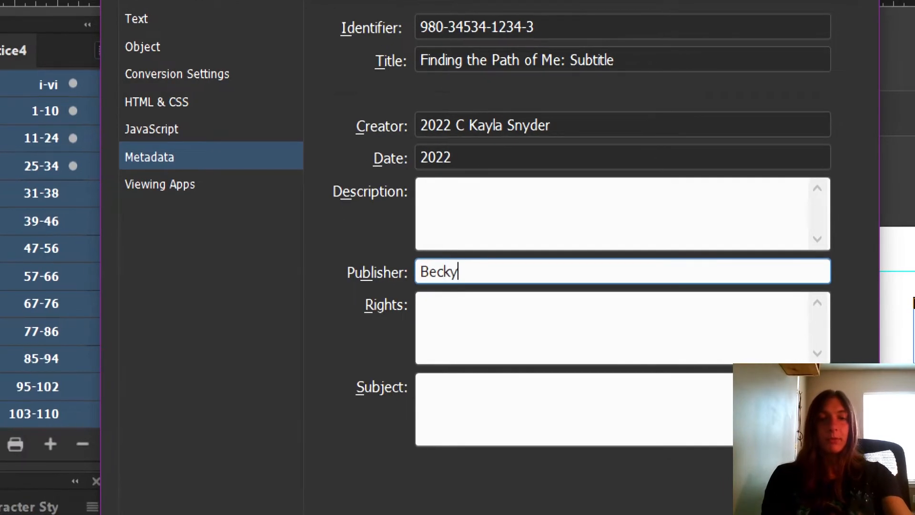
text('s Graphic)
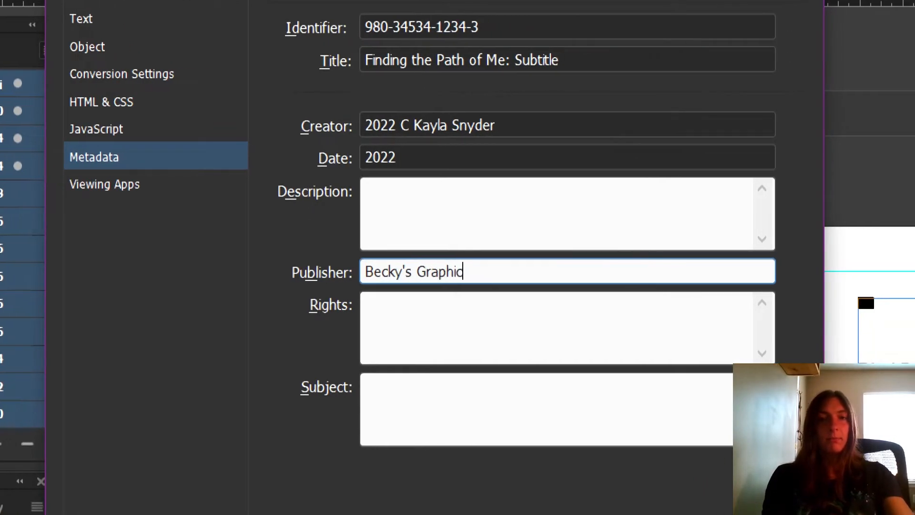
text( Design)
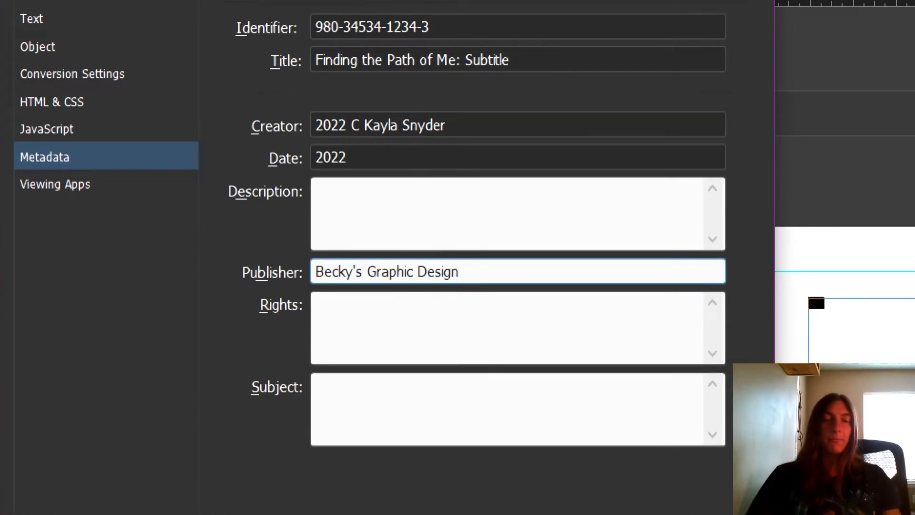
text(, LLC)
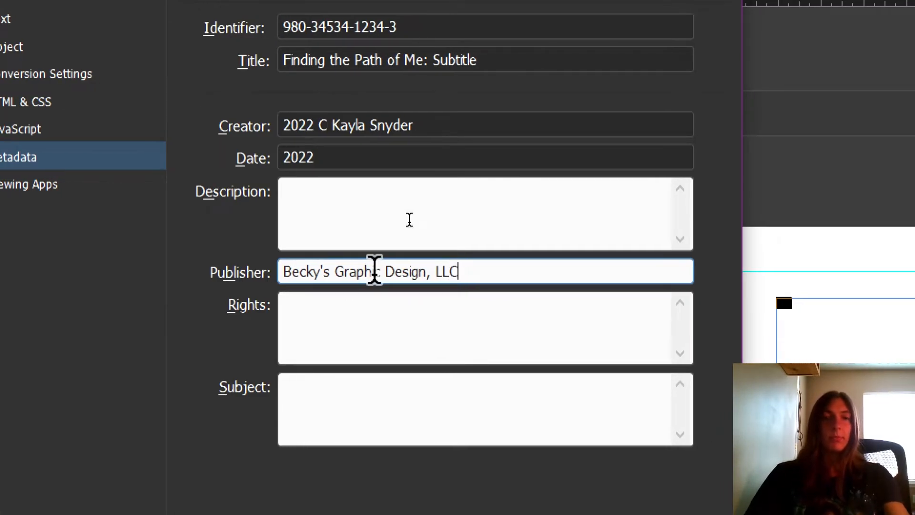
Fill in the metadata subject with "bearded dragon, nashville, fire" and export the EPUB
click(384, 301)
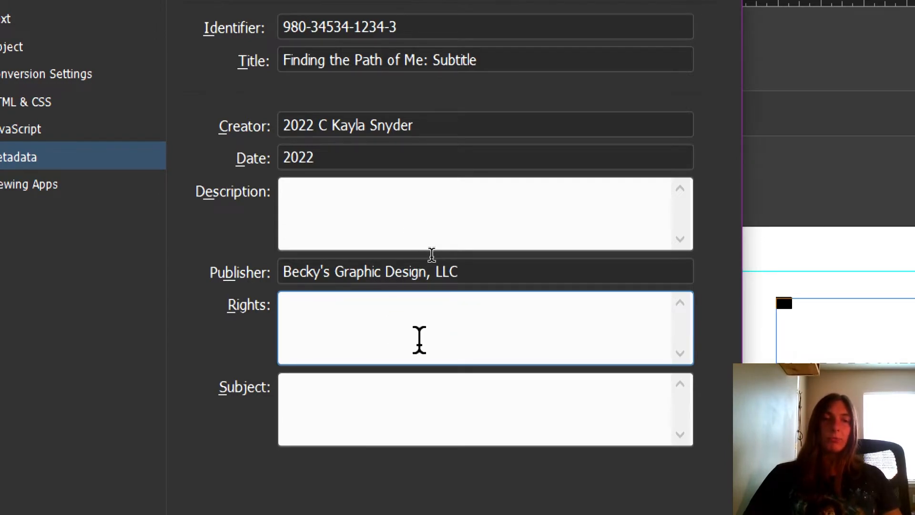
click(346, 383)
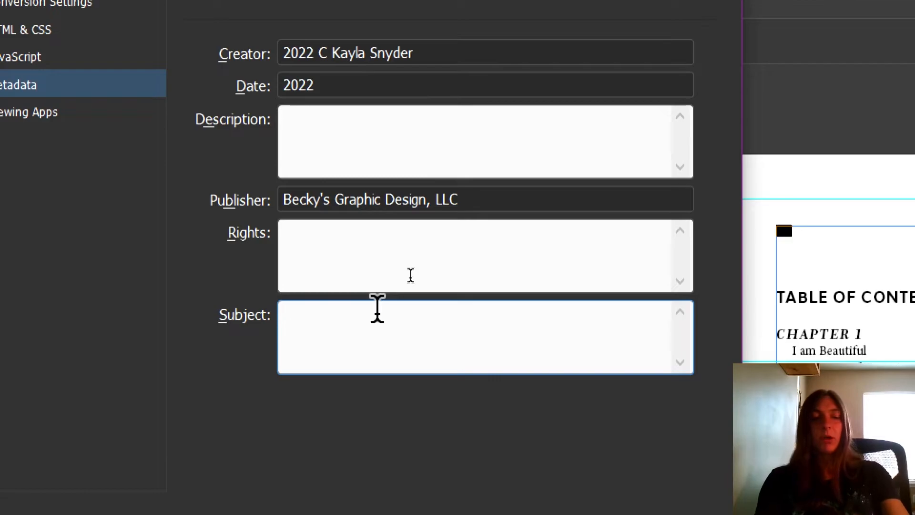
text(beared)
key(BackSpace)
text(de)
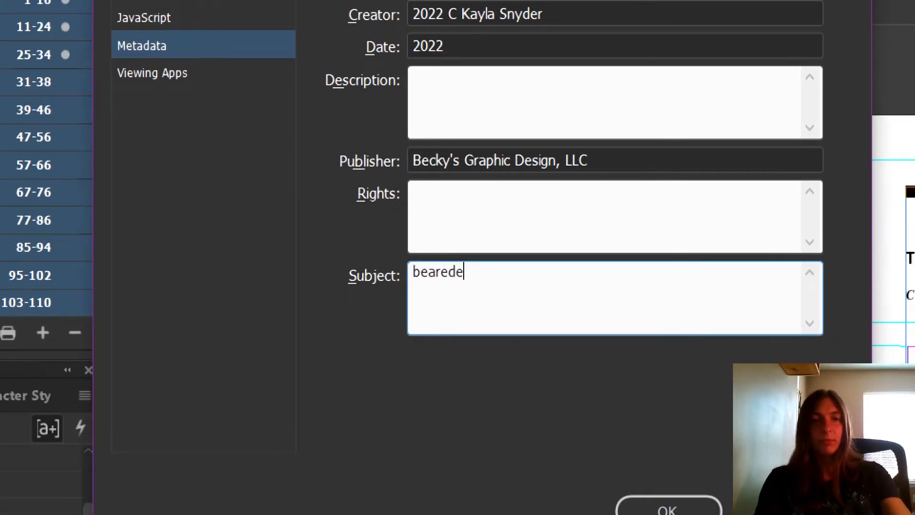
key(BackSpace)
key(BackSpace)
key(BackSpace)
text(ded dragon)
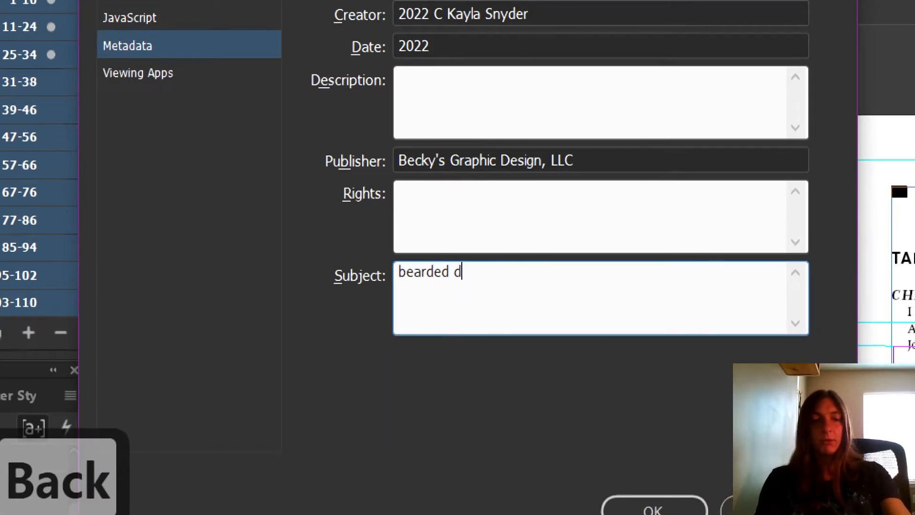
text(, nashvil)
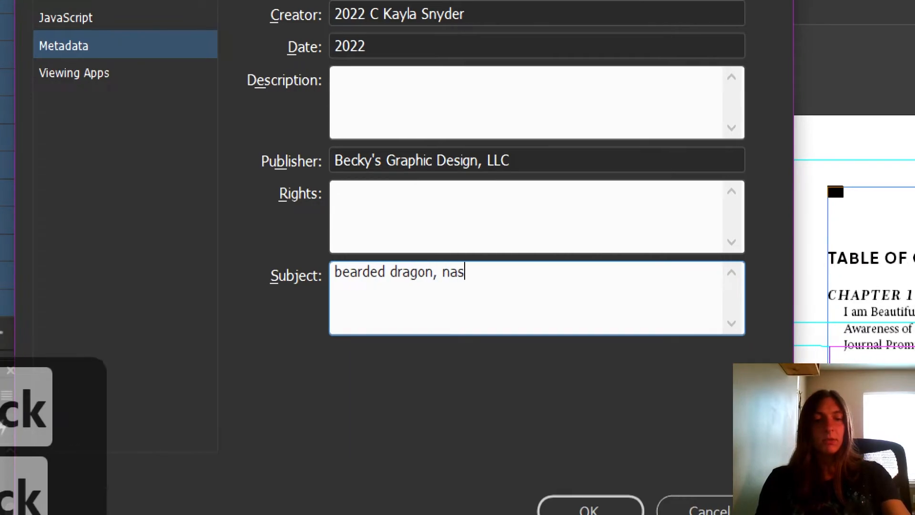
text(le, fire)
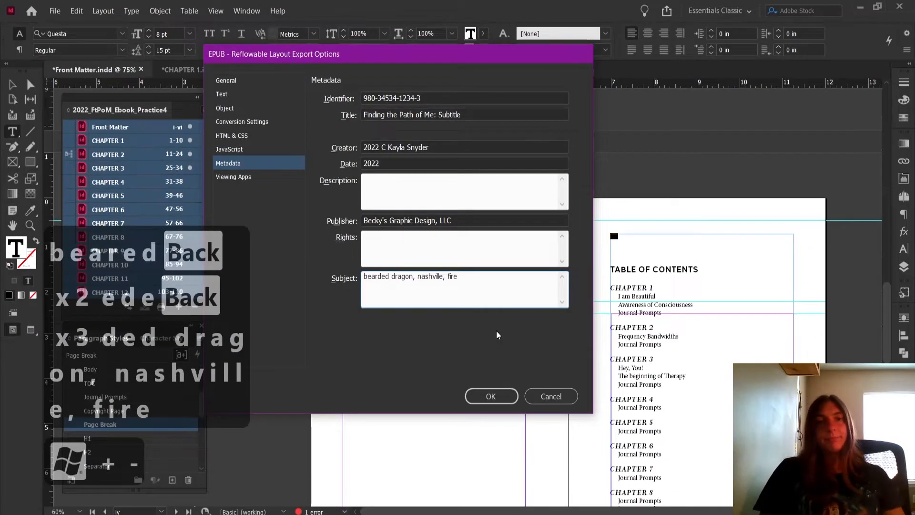
click(501, 390)
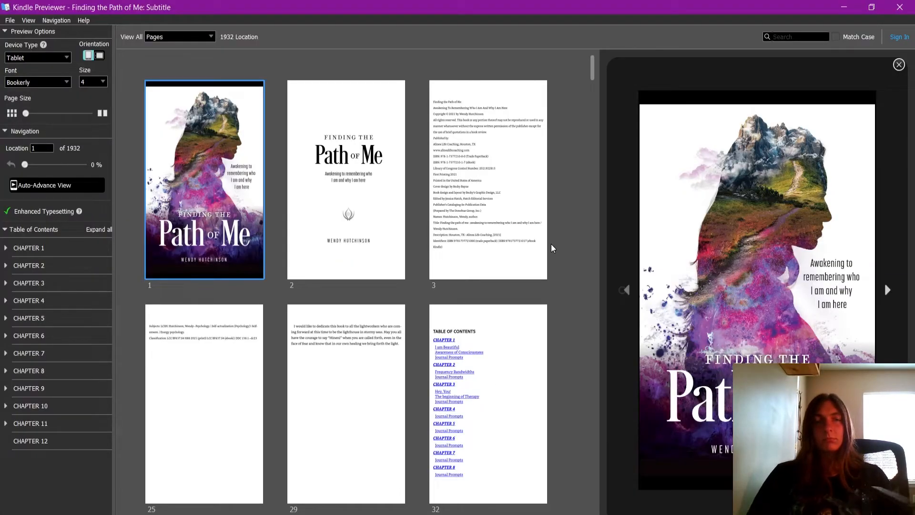
Preview the exported book's title page, copyright page and table of contents in Kindle Previewer
click(395, 184)
click(512, 206)
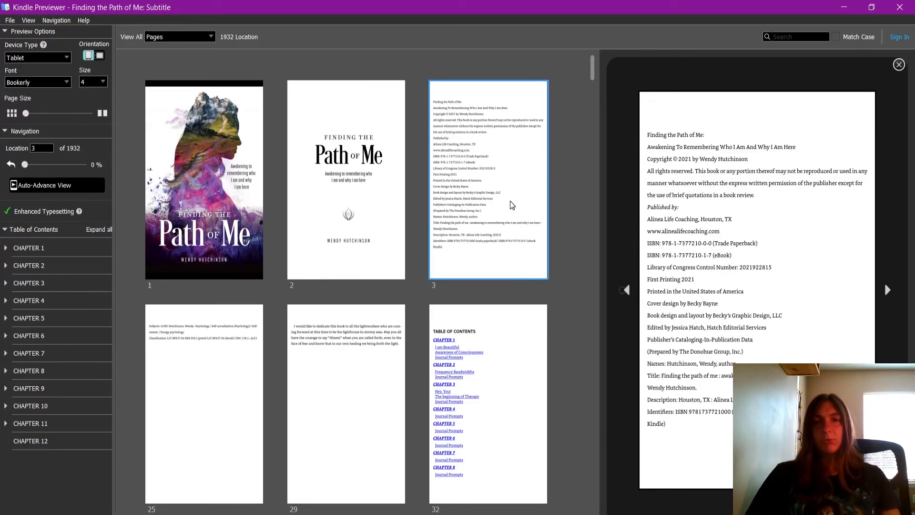
click(507, 359)
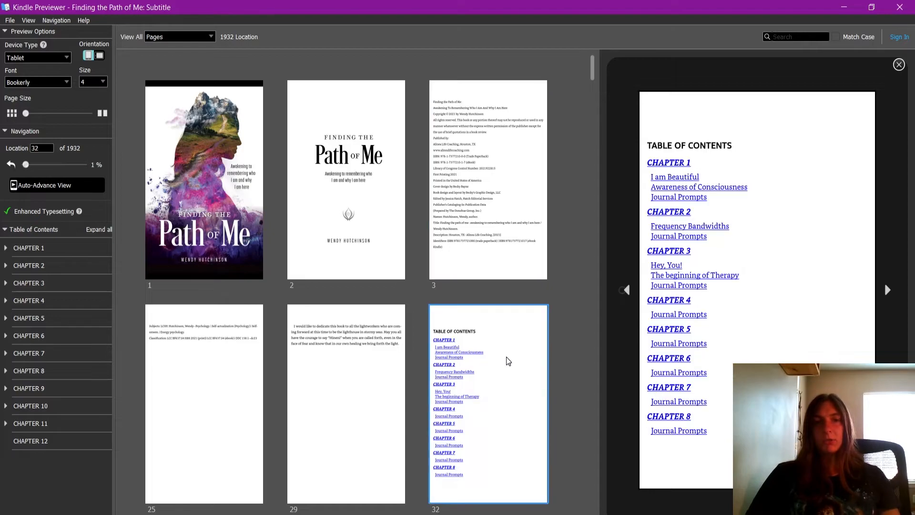
Check the Chapter 2 opening page, plus the photo page and journal prompts page just before it
scroll(509, 361, down, 5)
scroll(505, 362, down, 10)
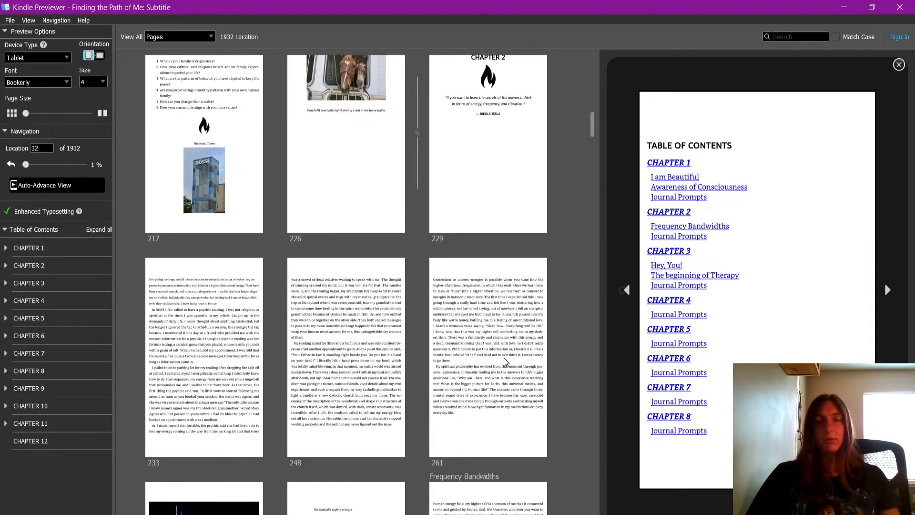
click(519, 146)
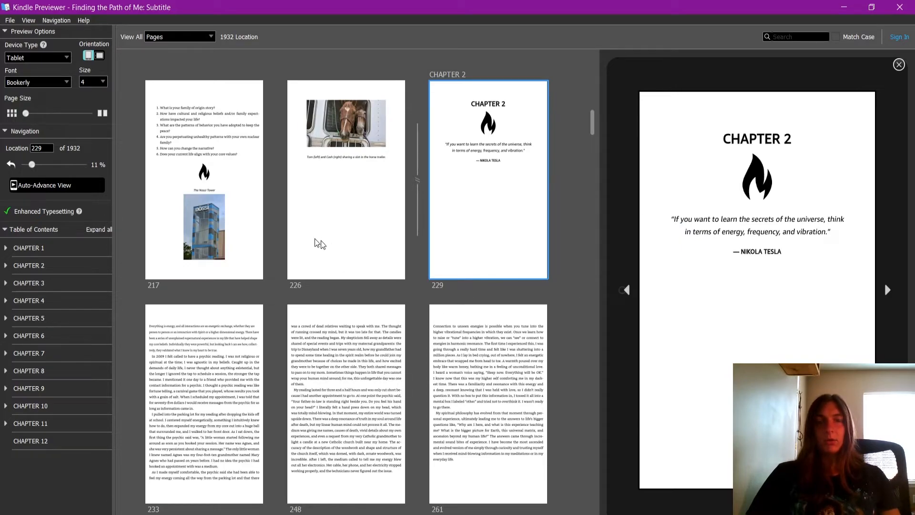
click(355, 156)
click(190, 206)
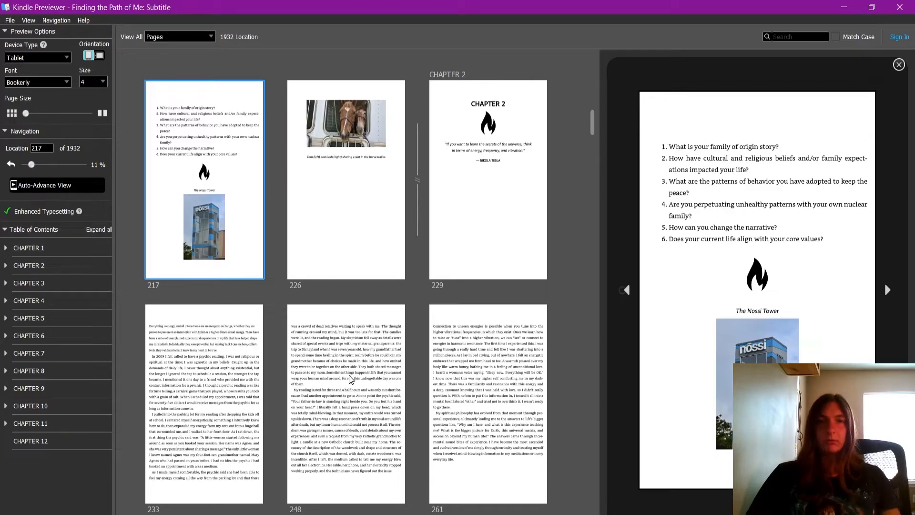
Check the Chapter 3 opening page, then expand Chapter 1 in the navigation table of contents to inspect its subentries
scroll(350, 379, down, 5)
scroll(350, 379, down, 10)
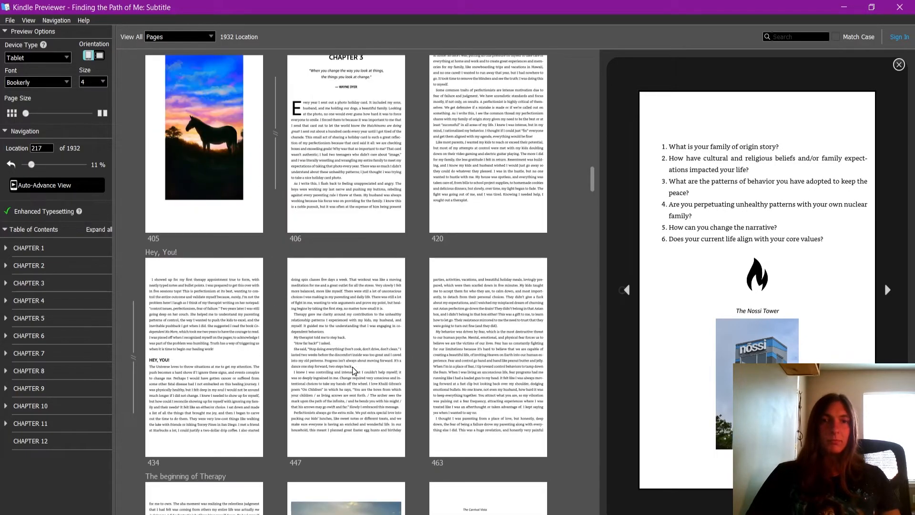
click(318, 166)
scroll(372, 257, up, 15)
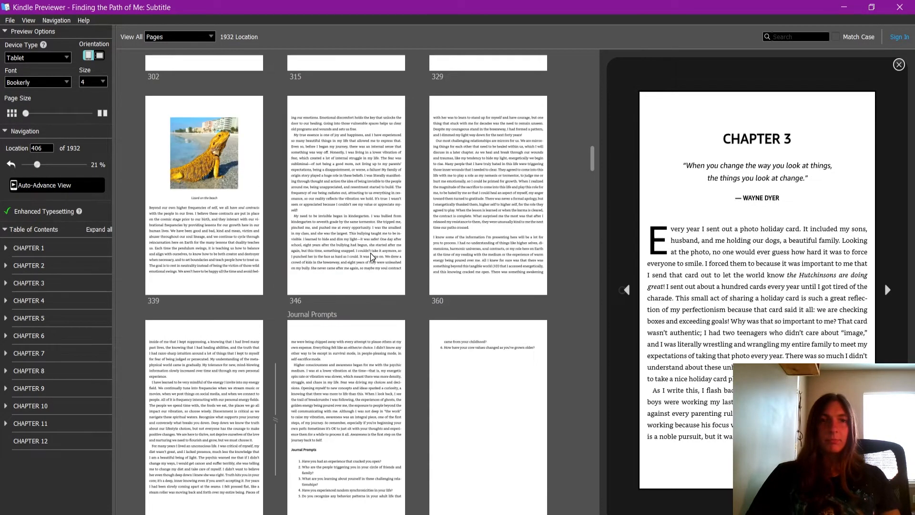
scroll(372, 258, up, 5)
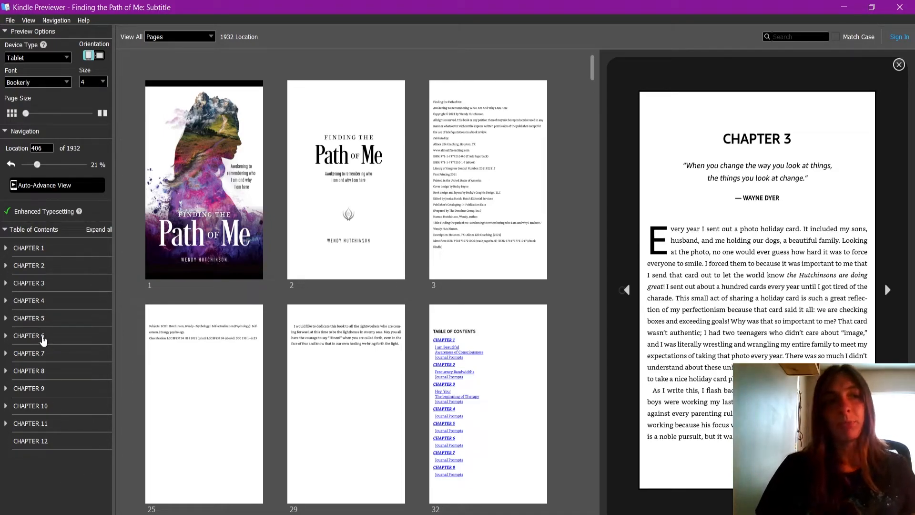
click(6, 250)
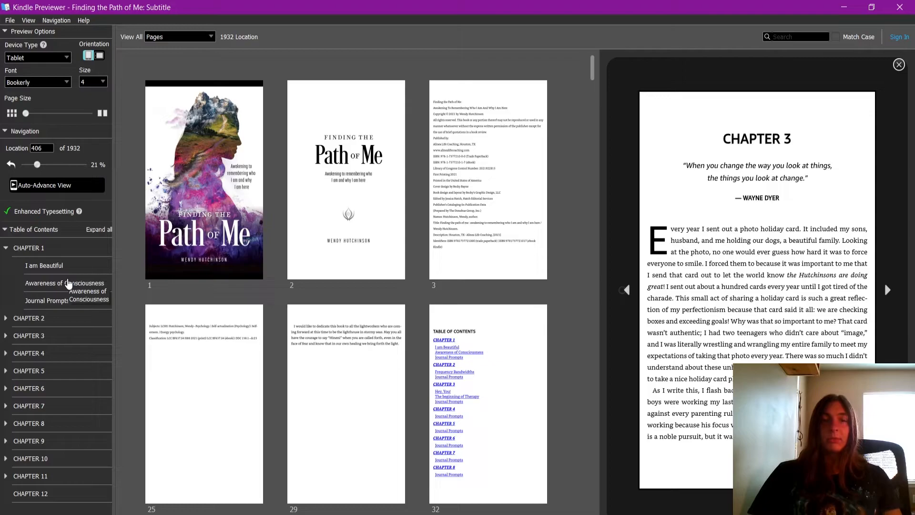
Close the preview, open 2022_FtPoM_Ebook_Practice4.epub in Sigil and accept the automatic repair of its HTML files
click(905, 5)
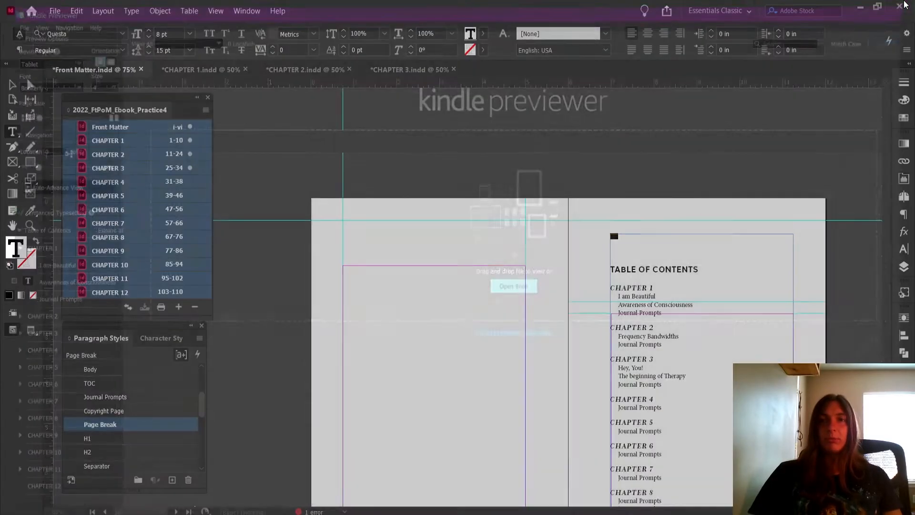
key(alt+Tab)
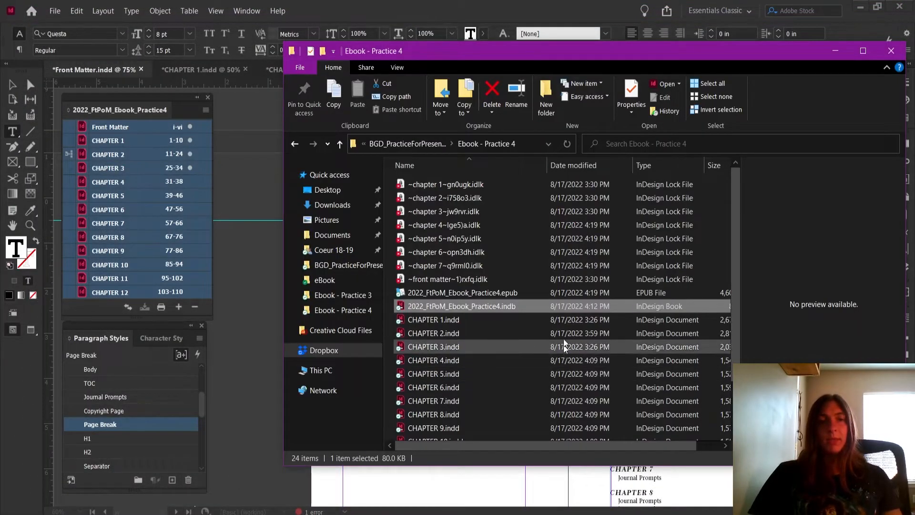
click(329, 174)
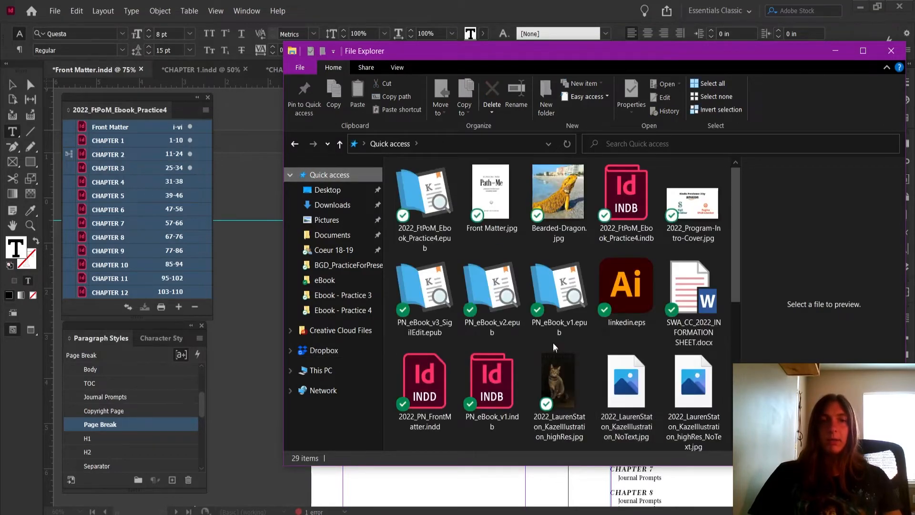
right_click(445, 231)
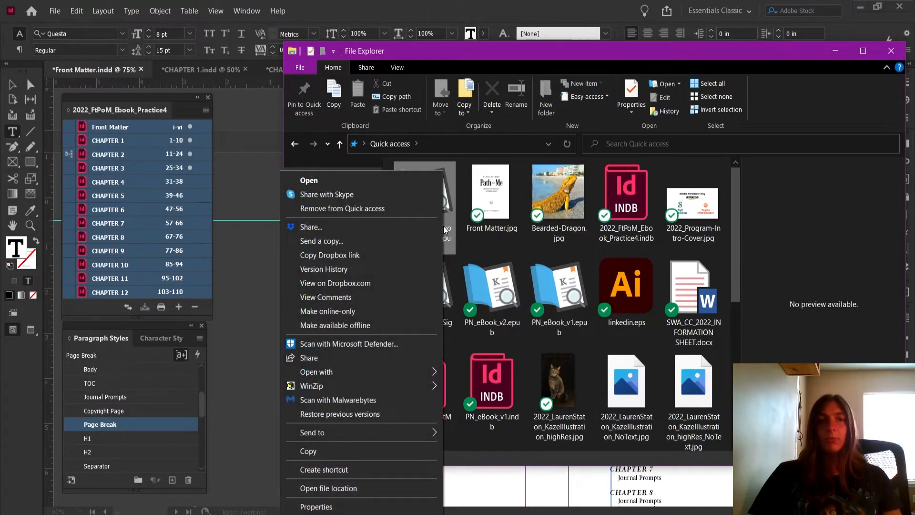
mouse_move(386, 374)
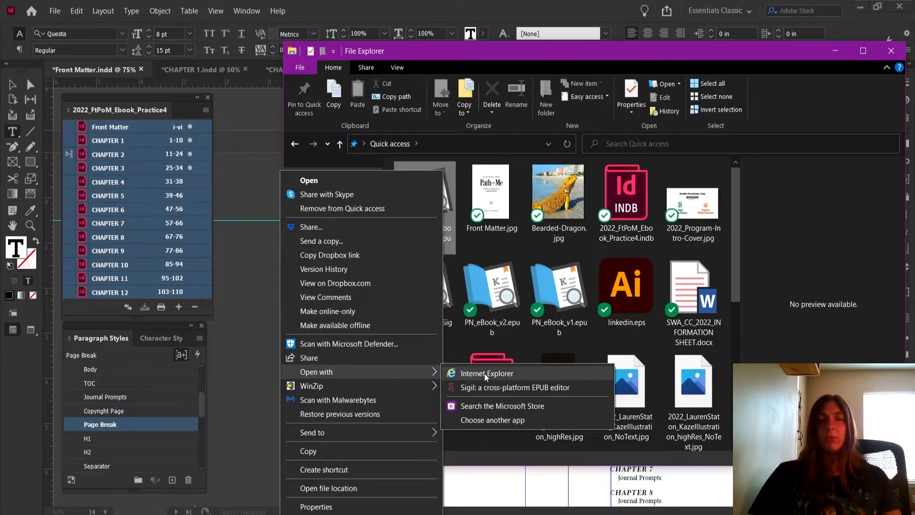
click(489, 387)
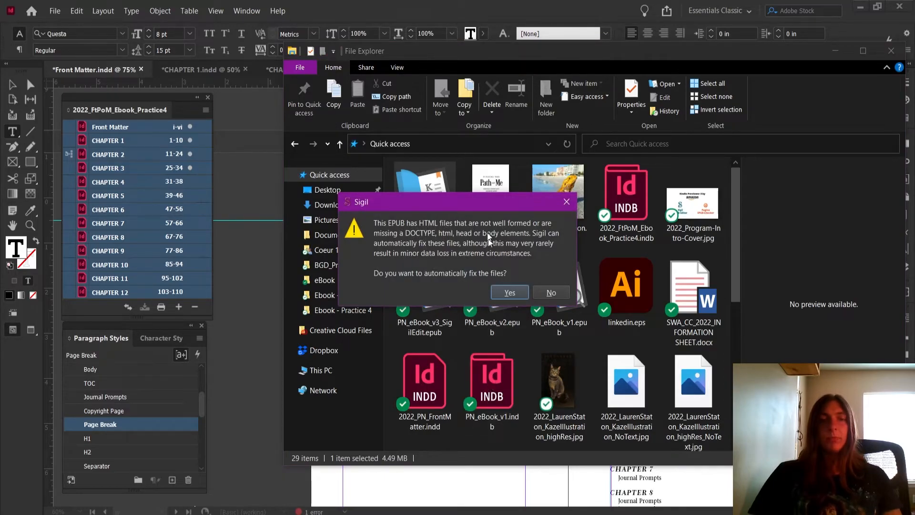
drag(458, 204, 487, 212)
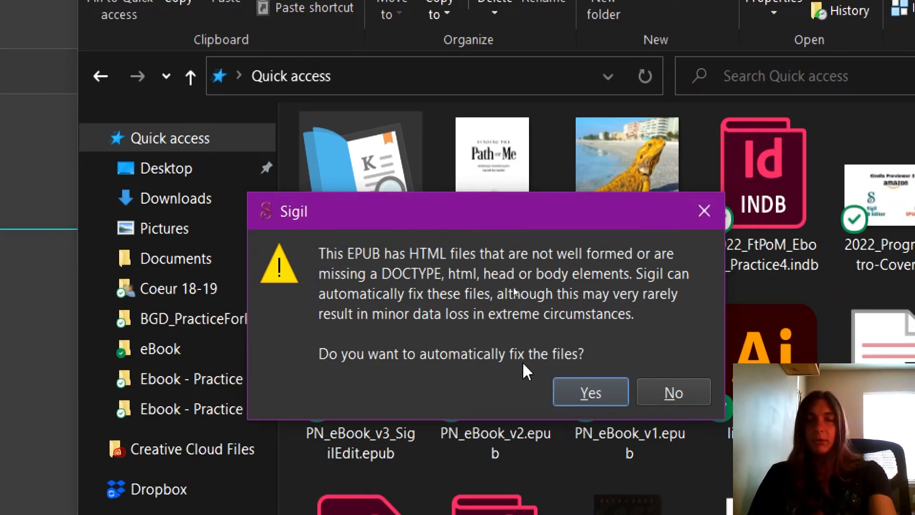
click(585, 390)
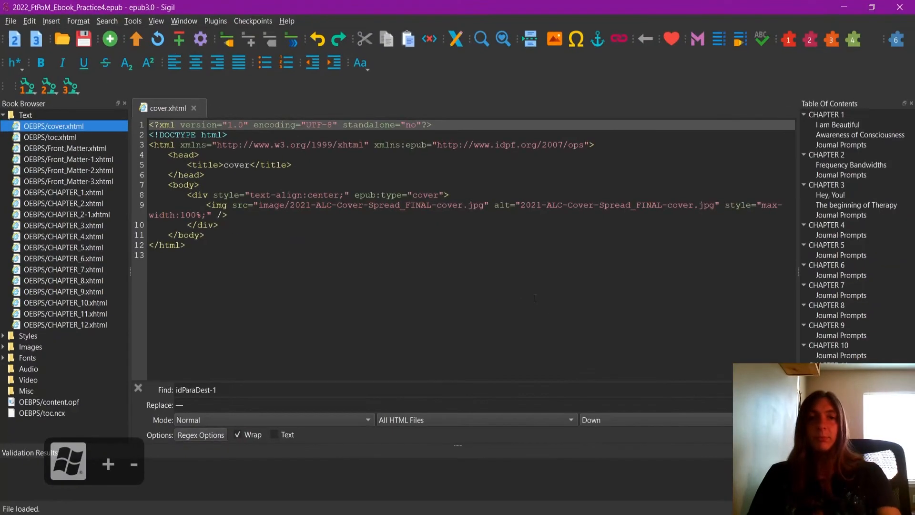
Open the Chapter 1 file and toc.xhtml, and review the chapter and subheading entries in the table of contents code
click(478, 274)
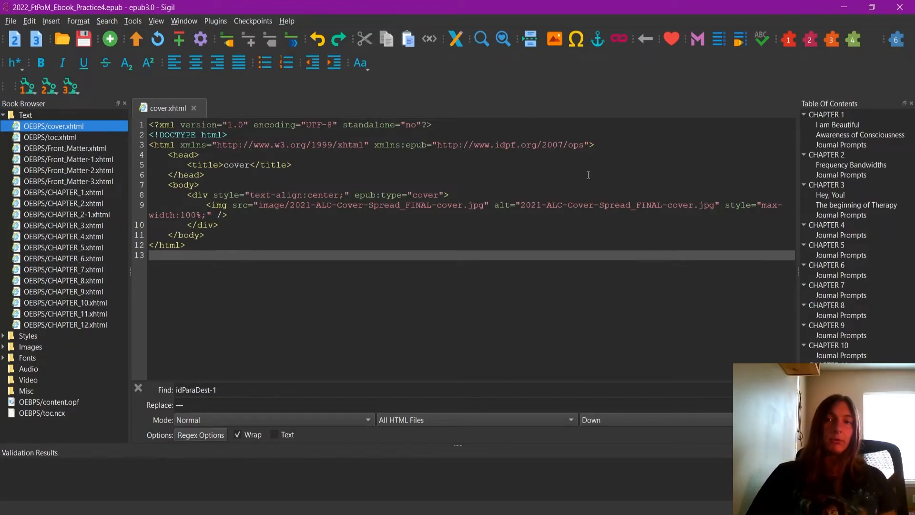
click(833, 116)
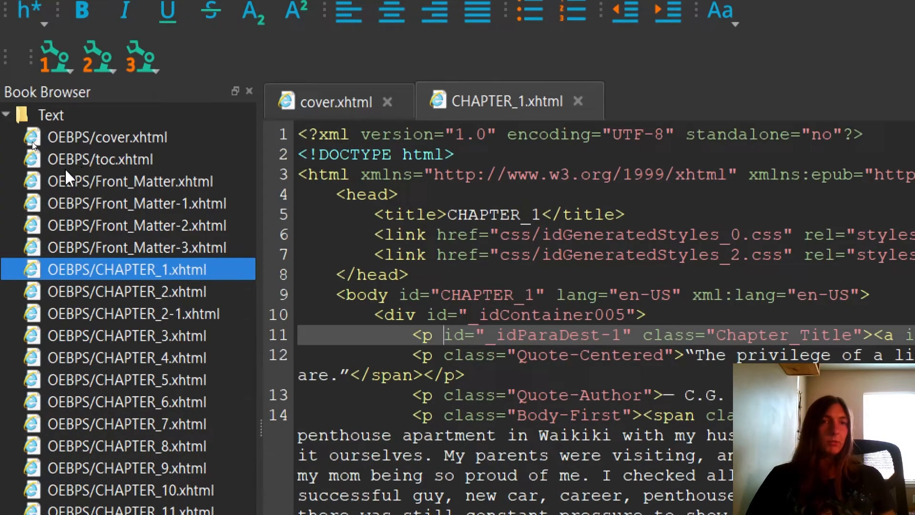
click(127, 160)
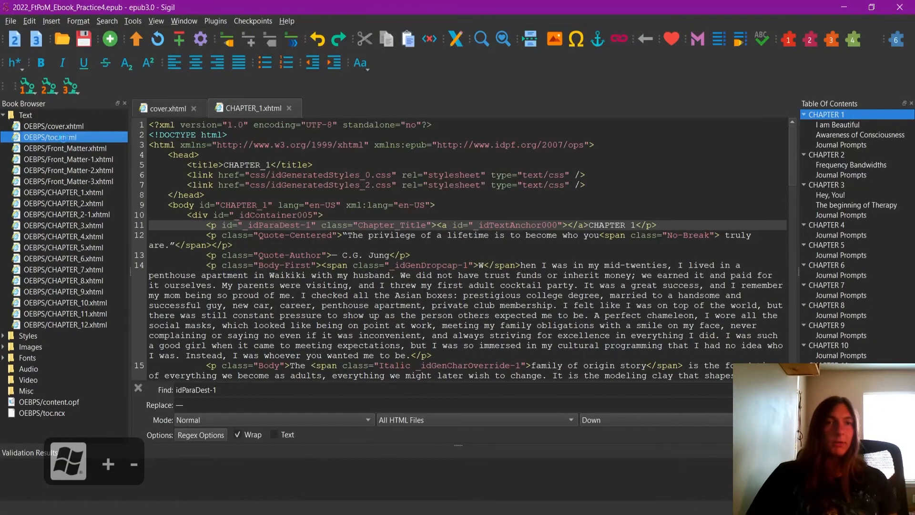
double_click(63, 138)
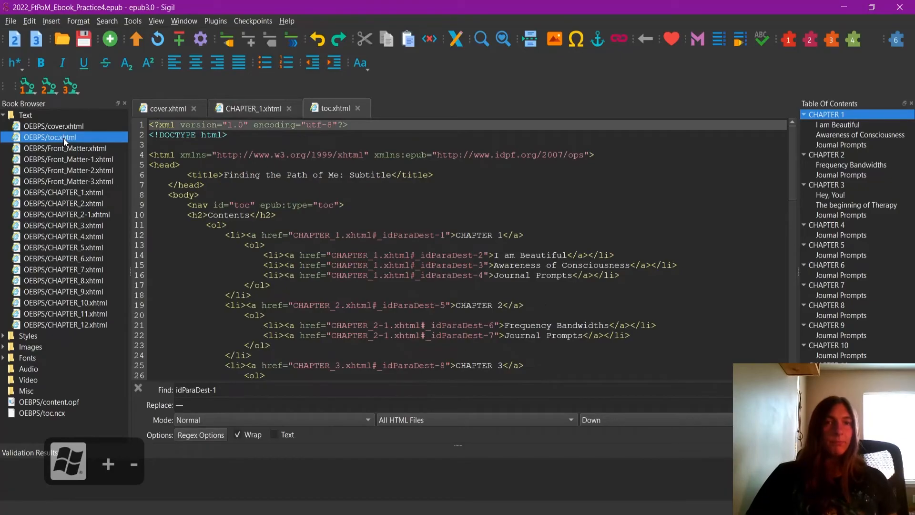
scroll(390, 210, down, 18)
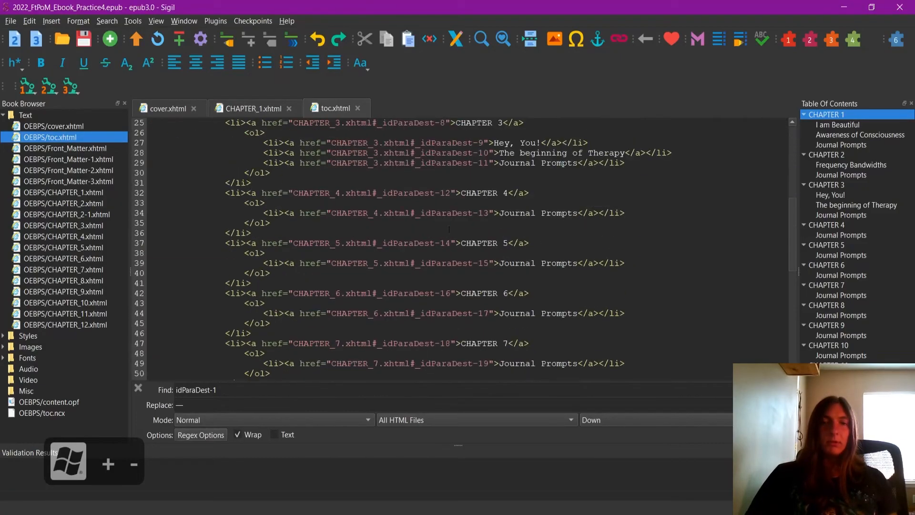
scroll(476, 239, up, 13)
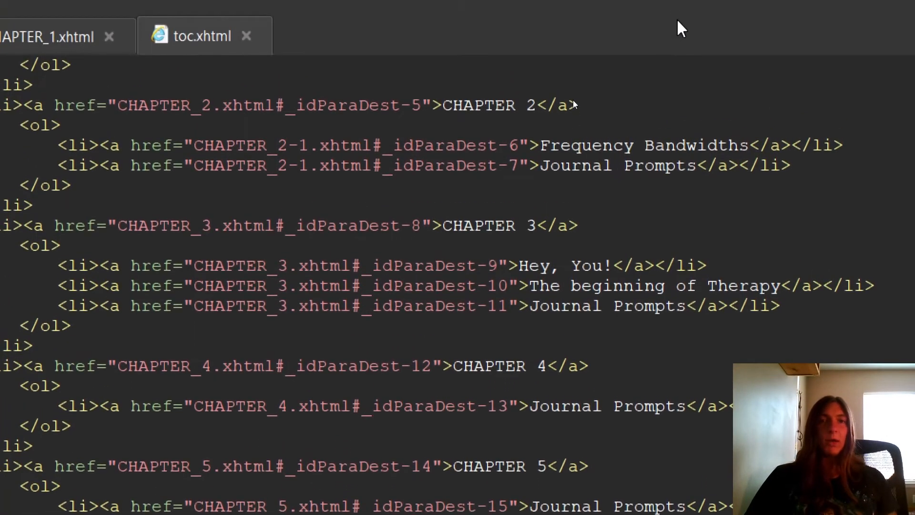
click(484, 60)
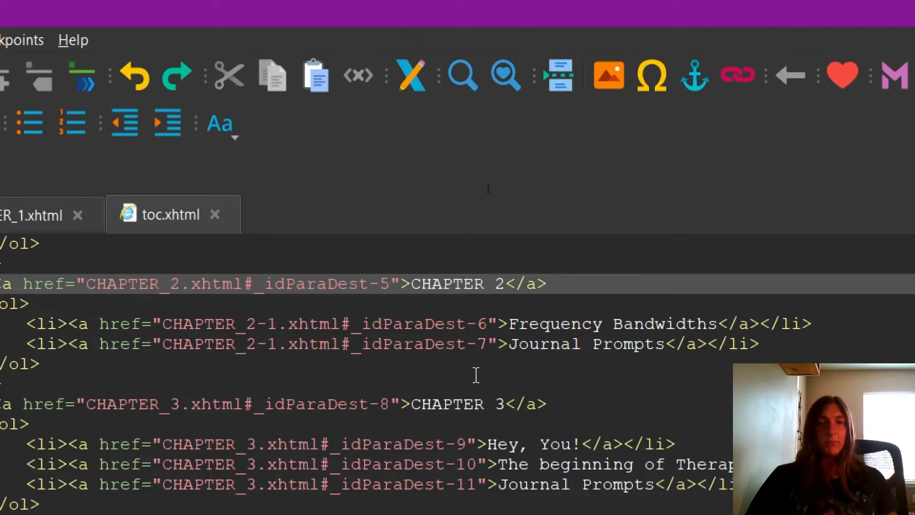
scroll(516, 361, up, 3)
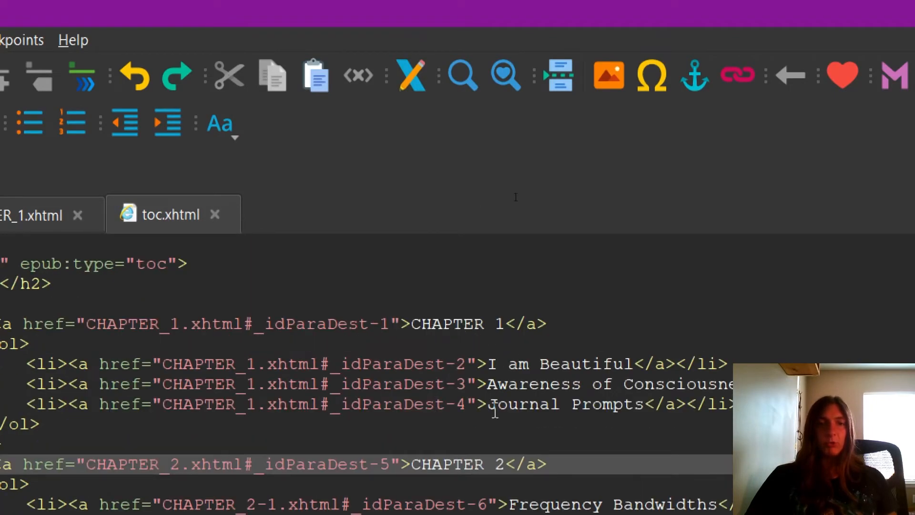
Rename the first two chapter entries in toc.xhtml to CHAPTER ONE and CHAPTER TWO, and save the EPUB
click(505, 329)
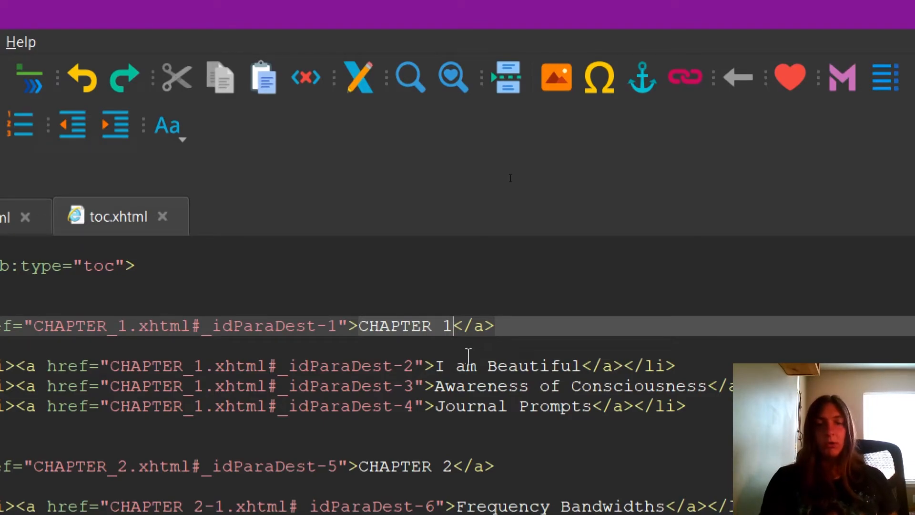
key(BackSpace)
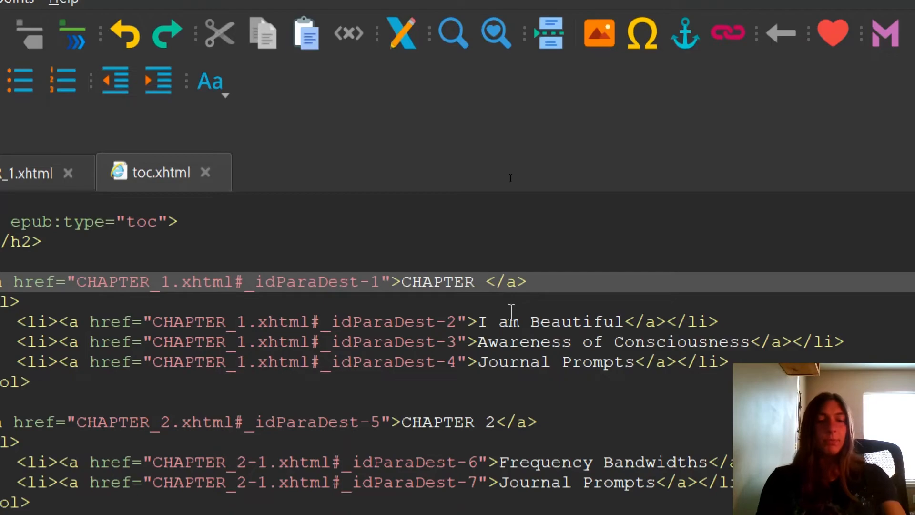
text(ONE)
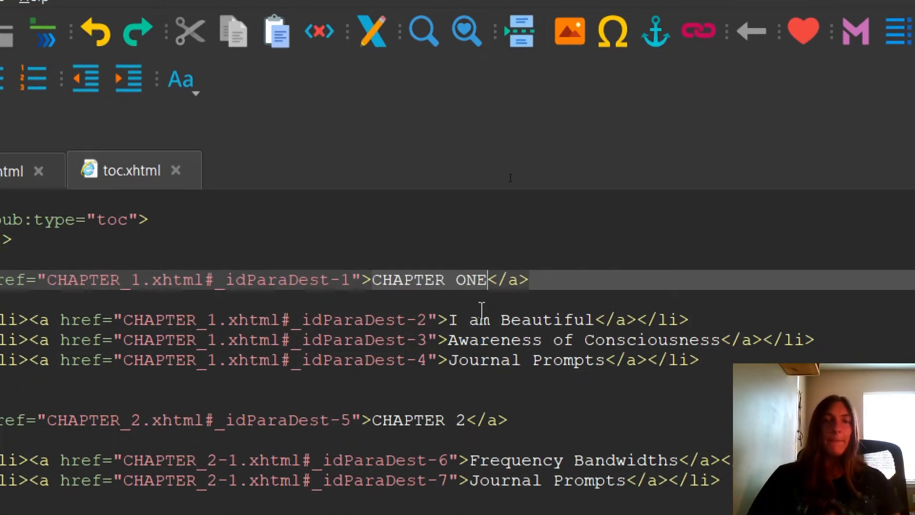
click(468, 420)
key(BackSpace)
text(TWO)
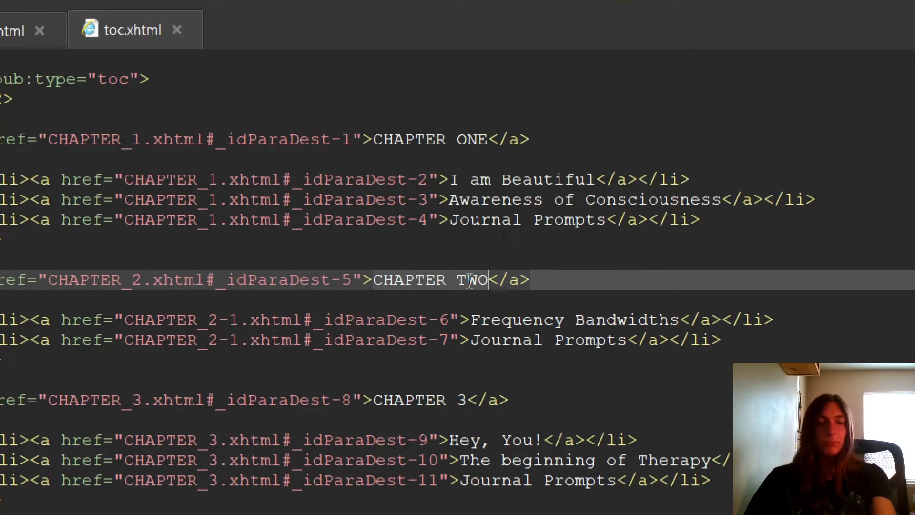
key(super+minus)
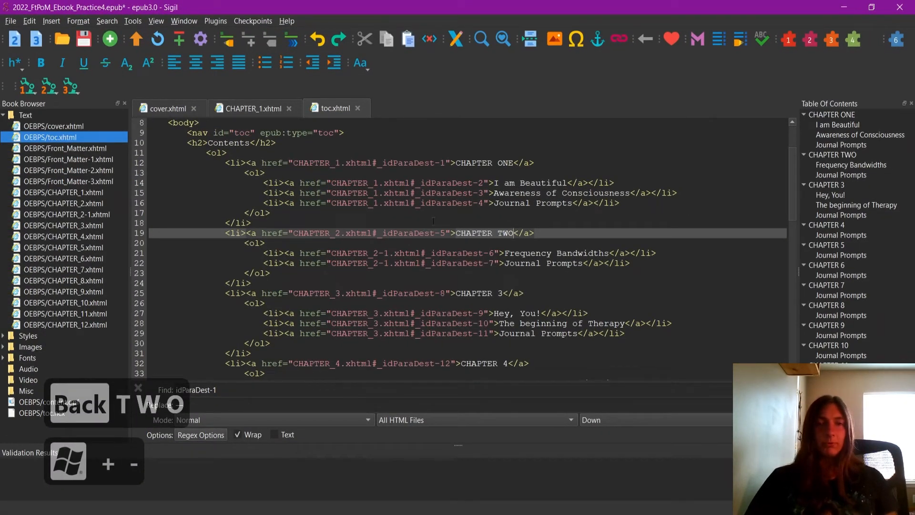
key(ctrl+s)
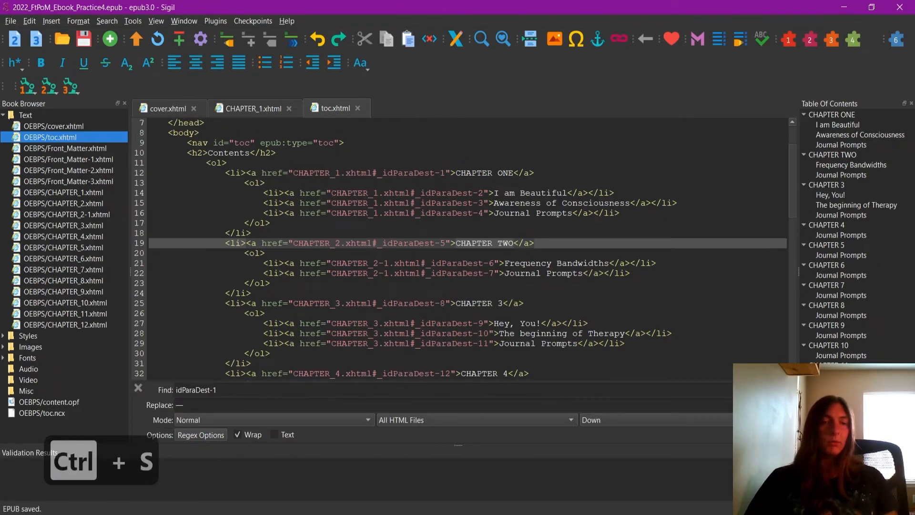
Reopen the saved EPUB in Kindle Previewer, check the chapter names in its navigation table of contents, and close the preview
click(119, 514)
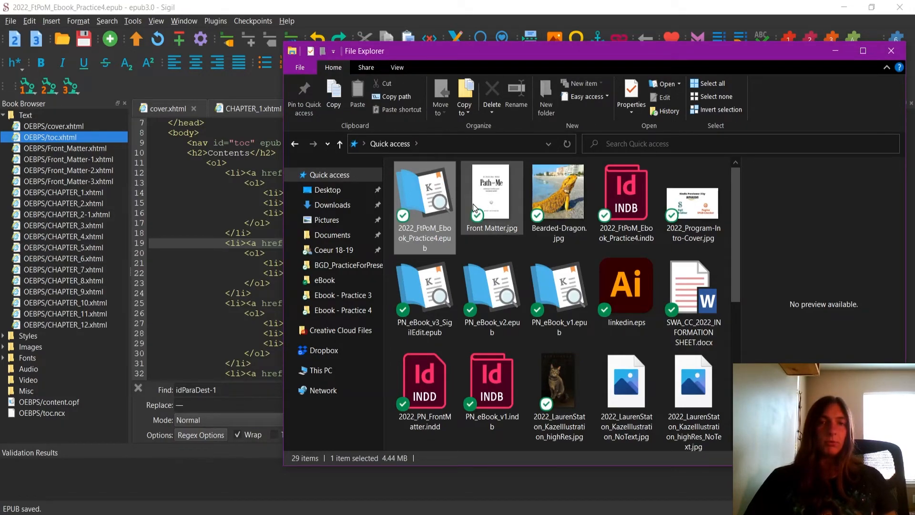
double_click(443, 234)
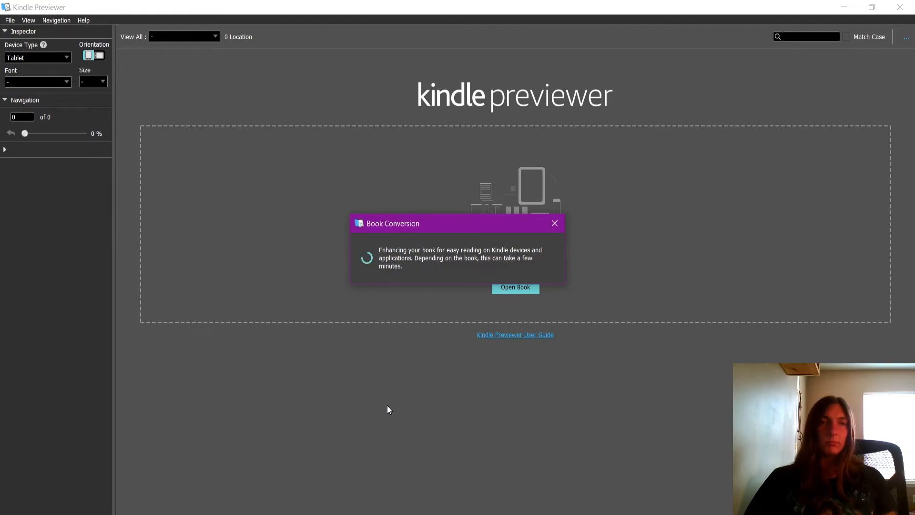
drag(462, 221, 589, 142)
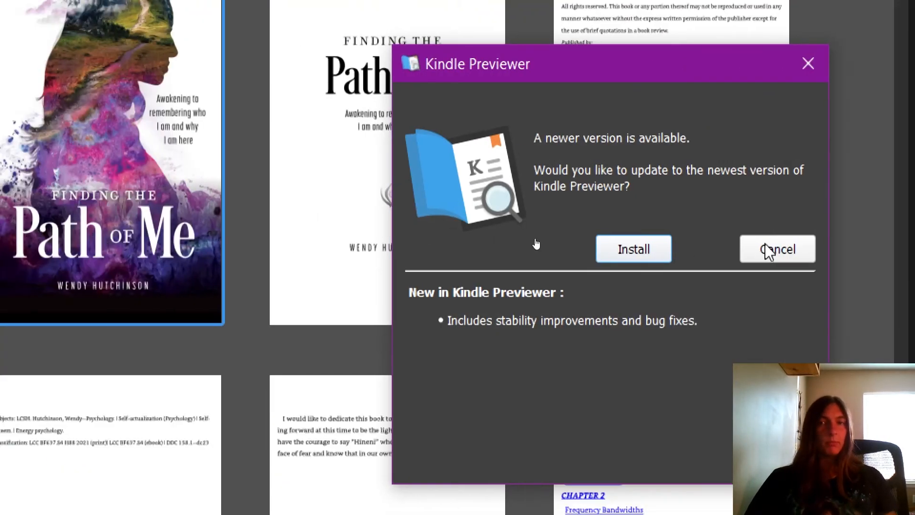
click(769, 250)
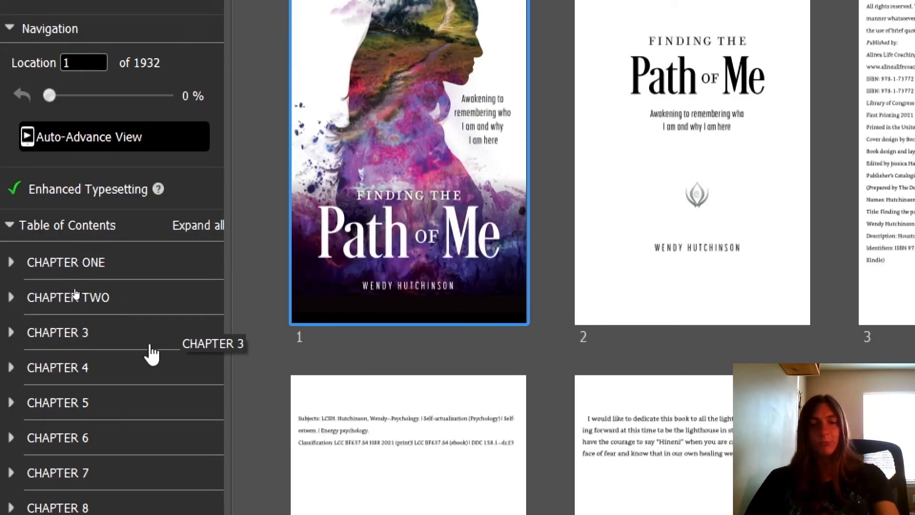
key(super+minus)
scroll(380, 364, down, 8)
scroll(390, 360, up, 8)
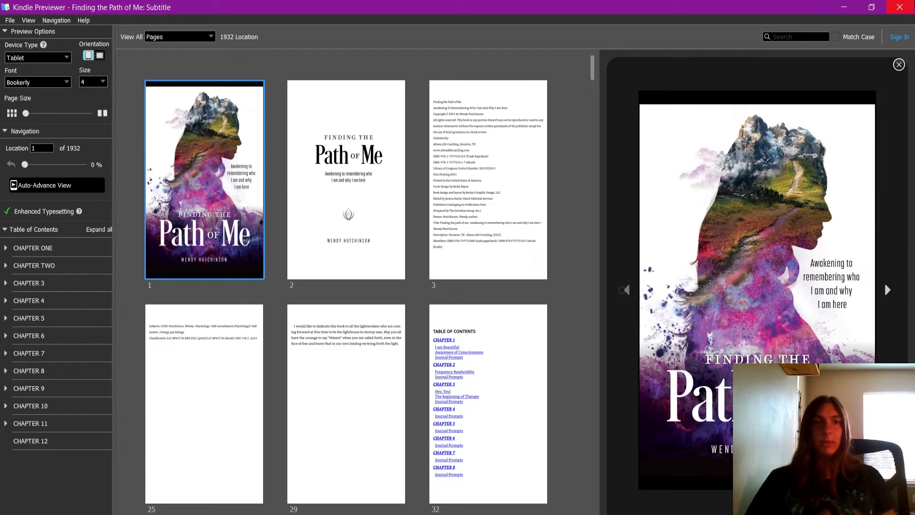
click(901, 8)
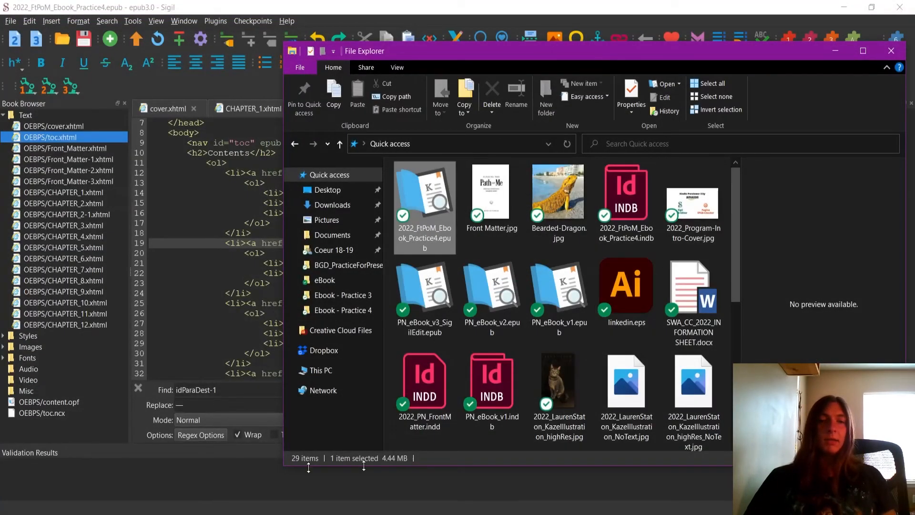
Launch pagina EPUB-Checker from the desktop and validate 2022_FtPoM_Ebook_Practice4.epub in it
key(super+d)
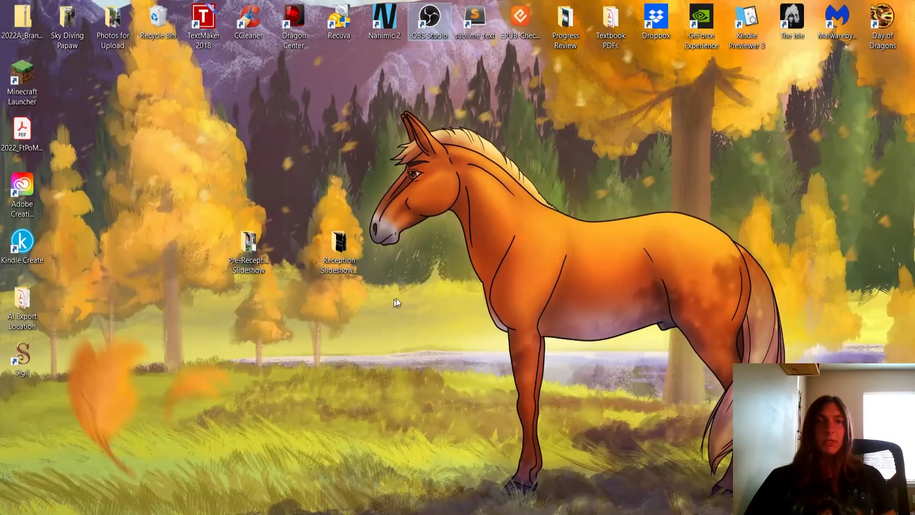
double_click(531, 22)
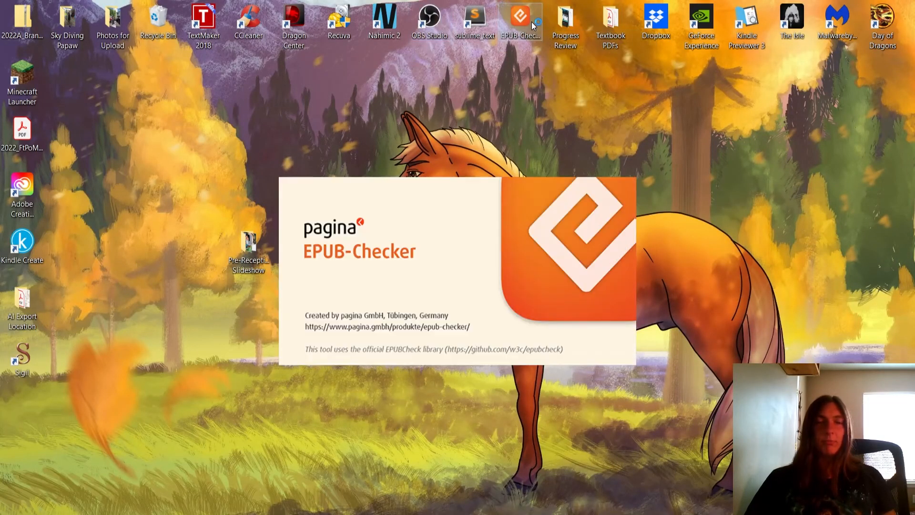
drag(870, 8, 100, 31)
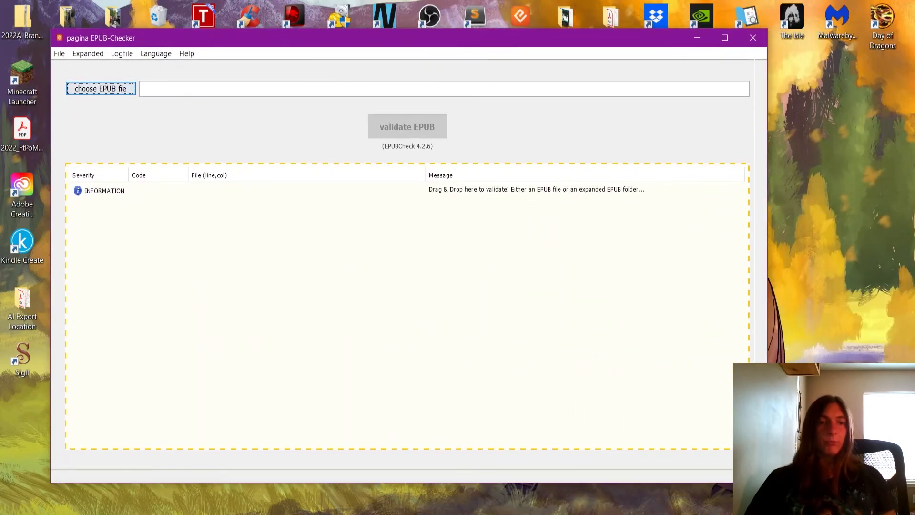
key(alt+Tab)
drag(427, 209, 151, 278)
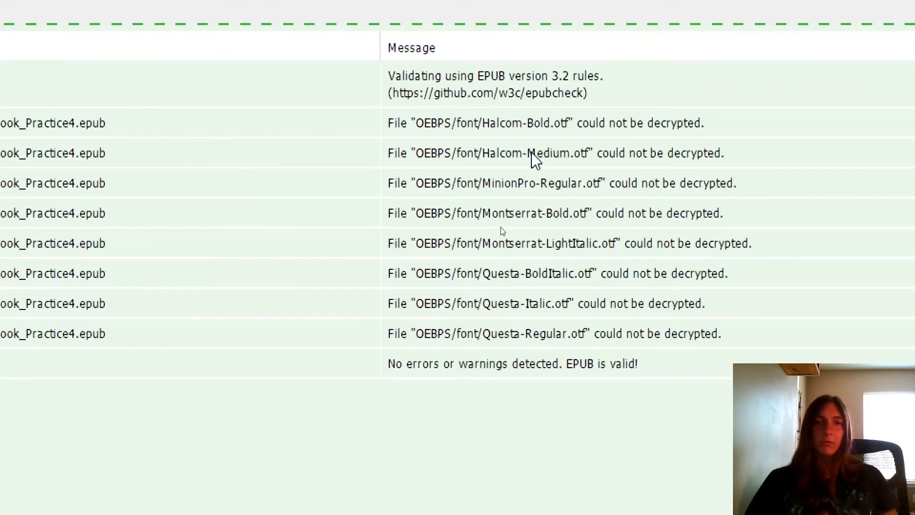
Review the RSC-004 information messages for each embedded font in the validation results, from Halcom-Bold.otf to Questa-Regular.otf
click(448, 123)
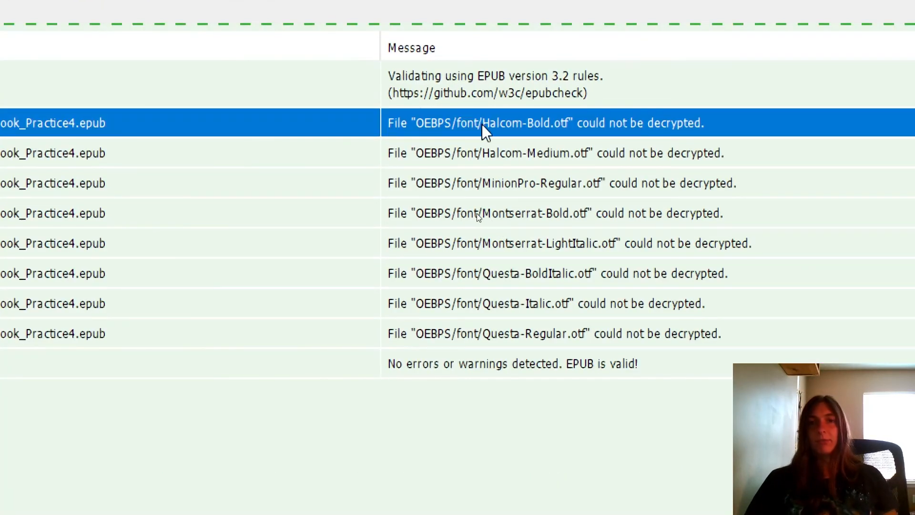
click(497, 148)
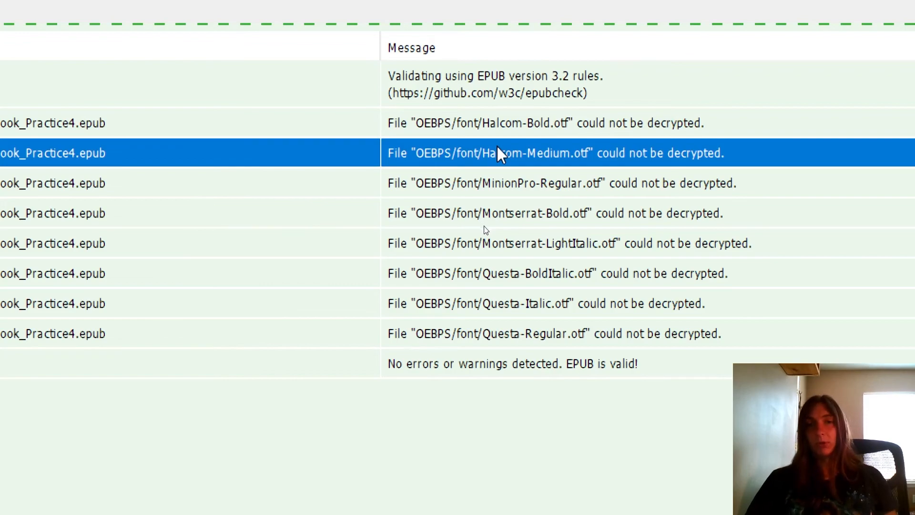
click(514, 192)
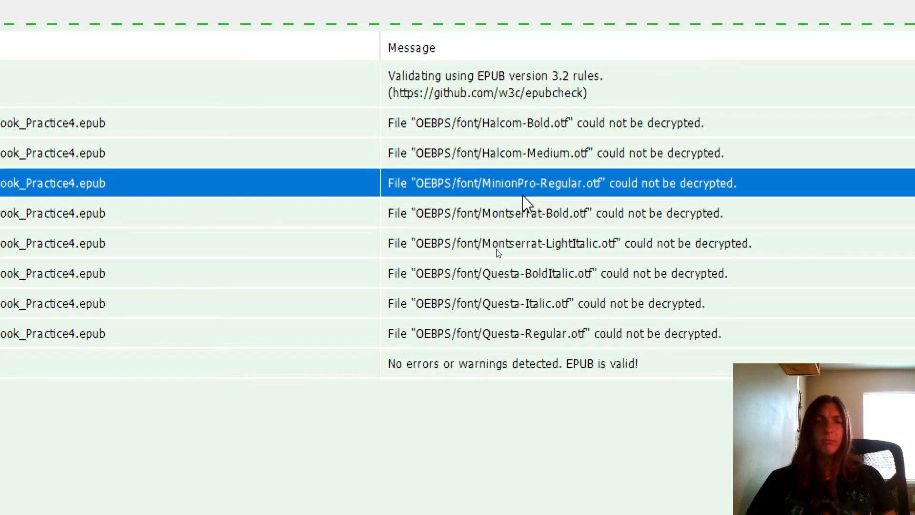
click(522, 209)
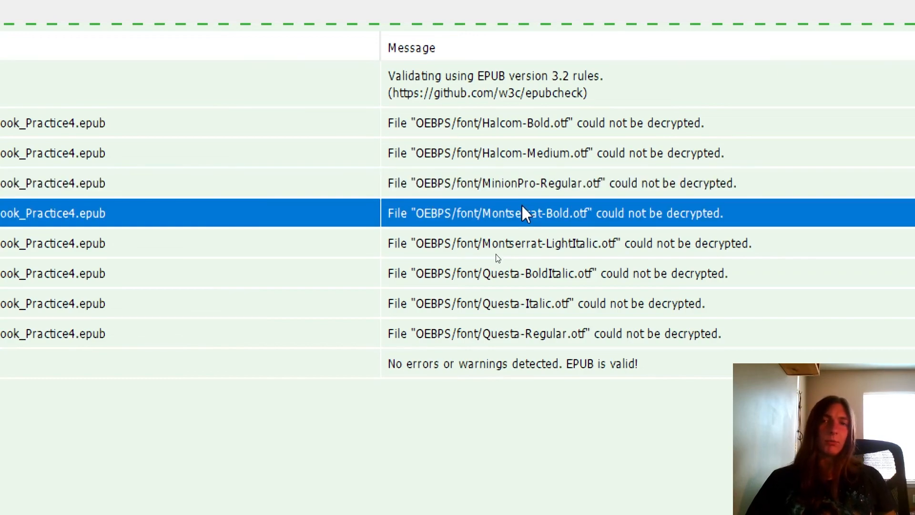
click(515, 250)
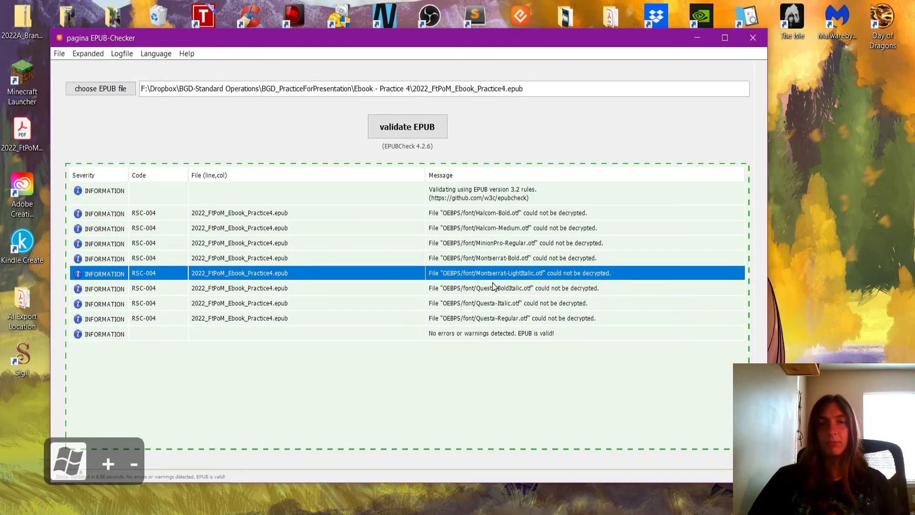
click(490, 287)
click(485, 302)
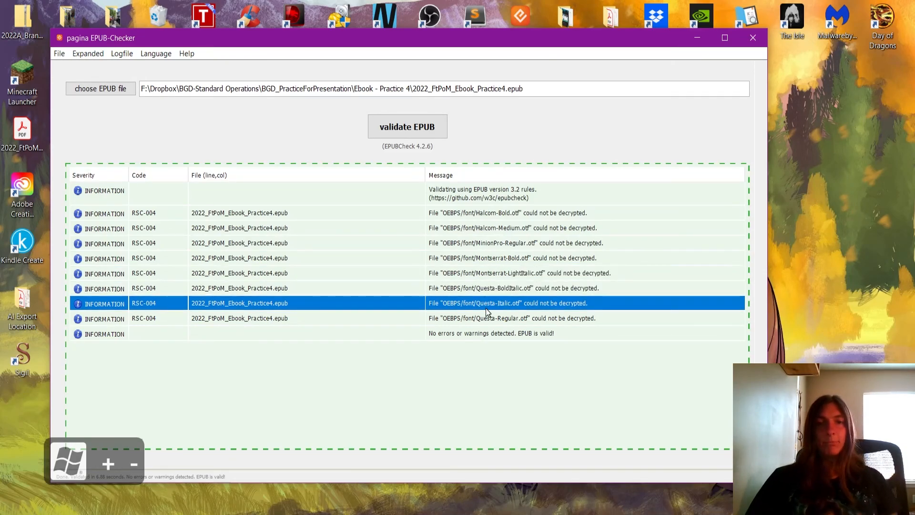
click(485, 319)
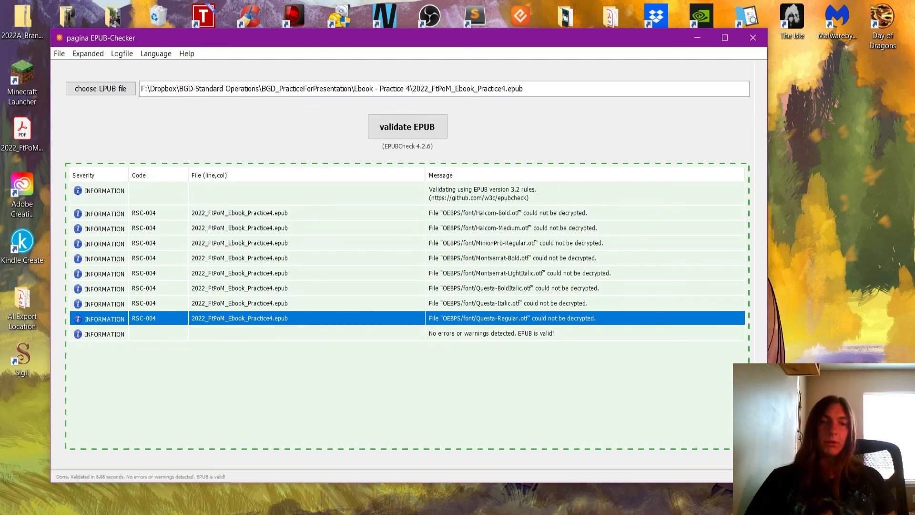
Switch back to InDesign and look over the table of contents and following pages of the Front Matter document
click(477, 513)
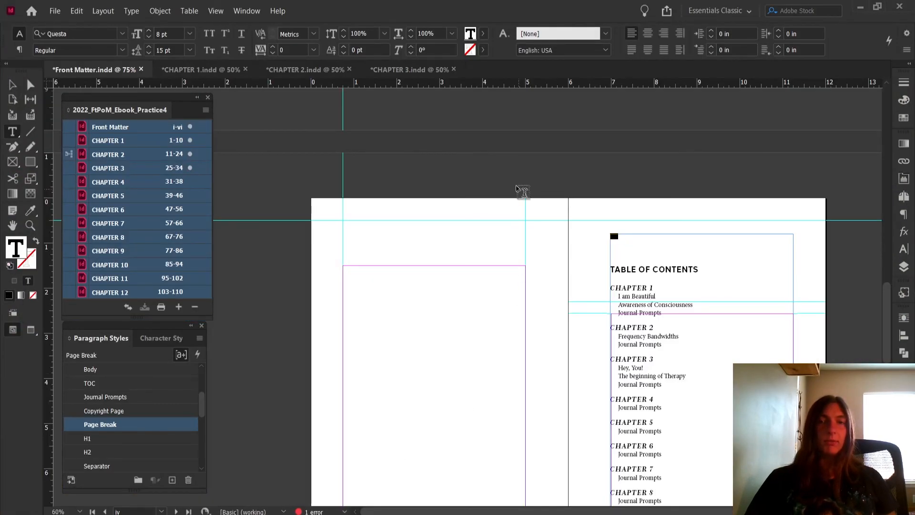
scroll(534, 235, down, 10)
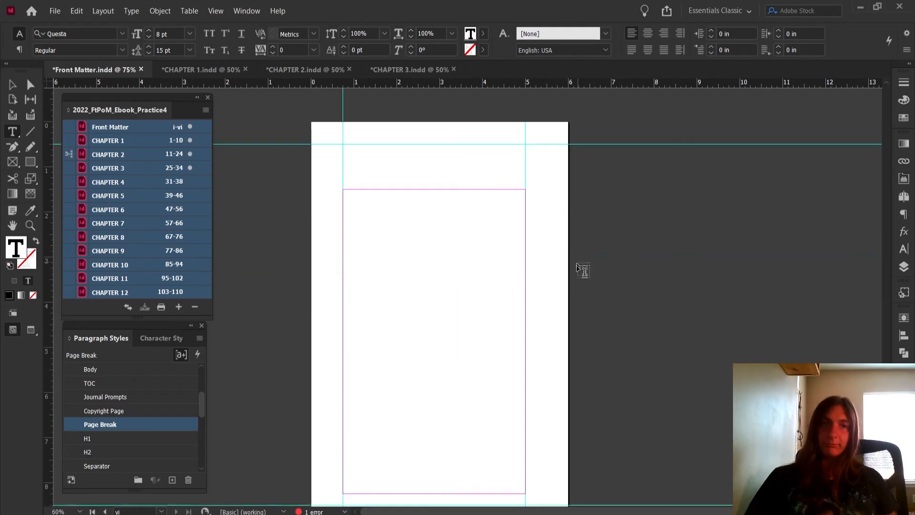
scroll(572, 248, up, 4)
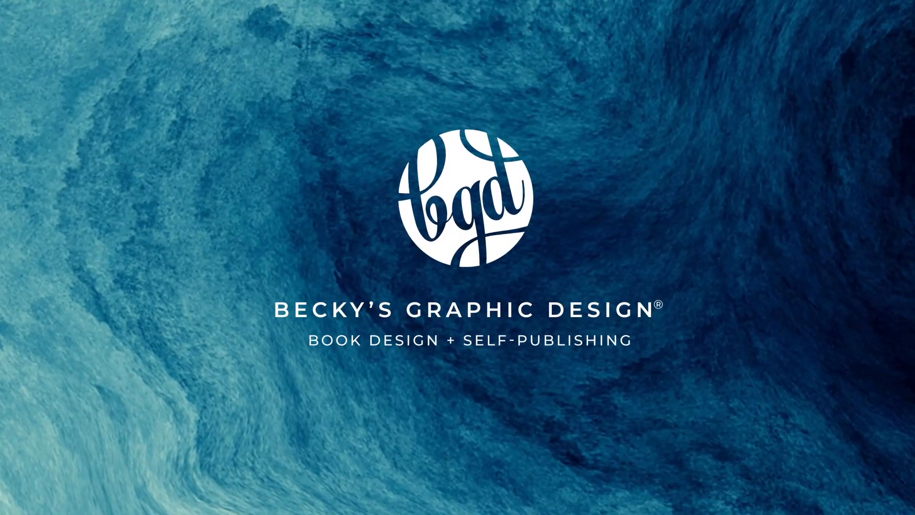